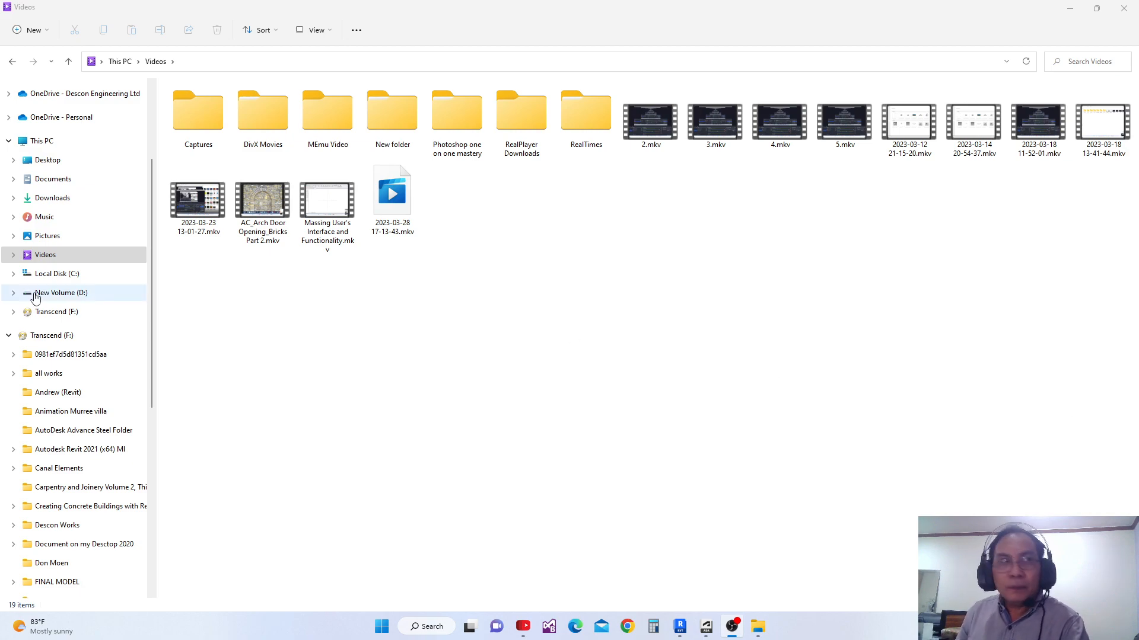
- Switch to the Revit project with the in-place mass open in the 3D view
click(676, 627)
scroll(534, 246, up, 3)
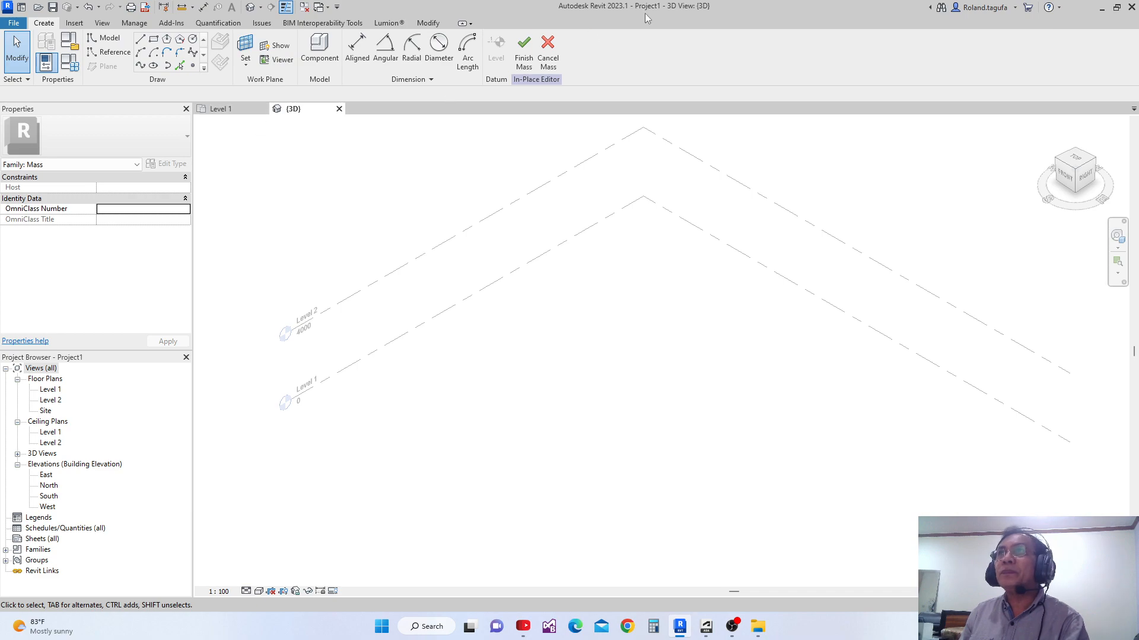
click(22, 7)
click(68, 173)
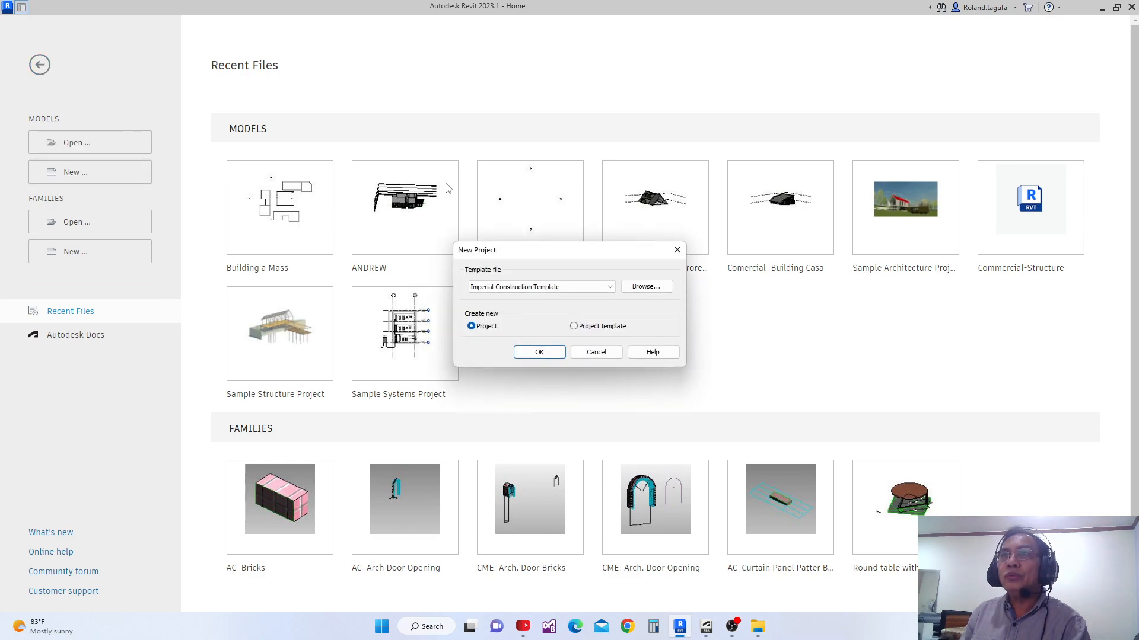
click(603, 288)
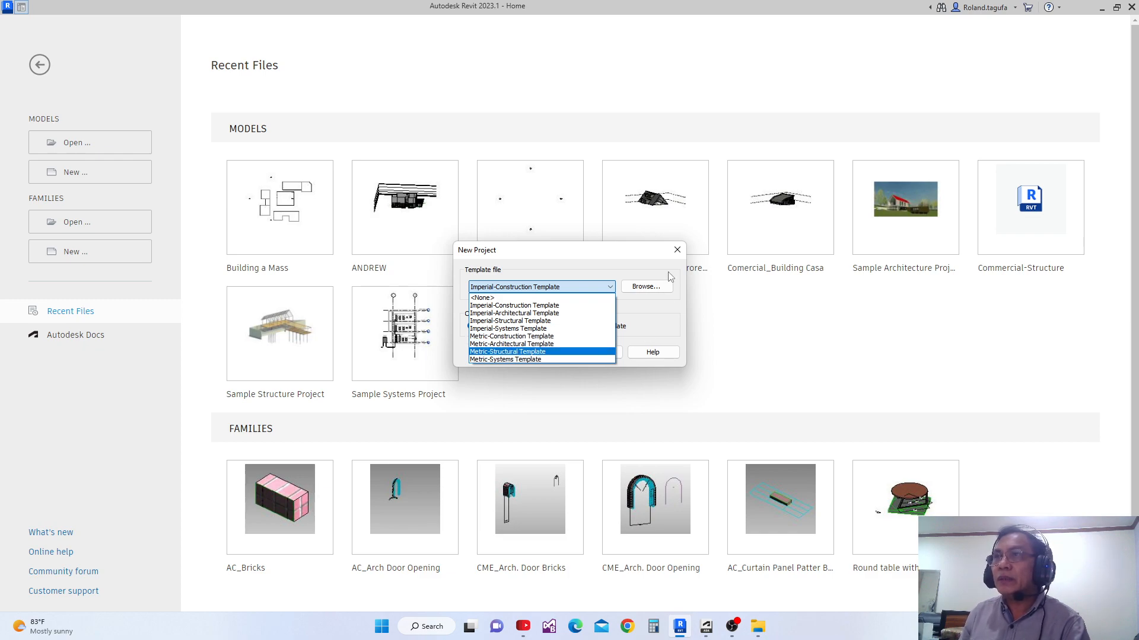
click(580, 336)
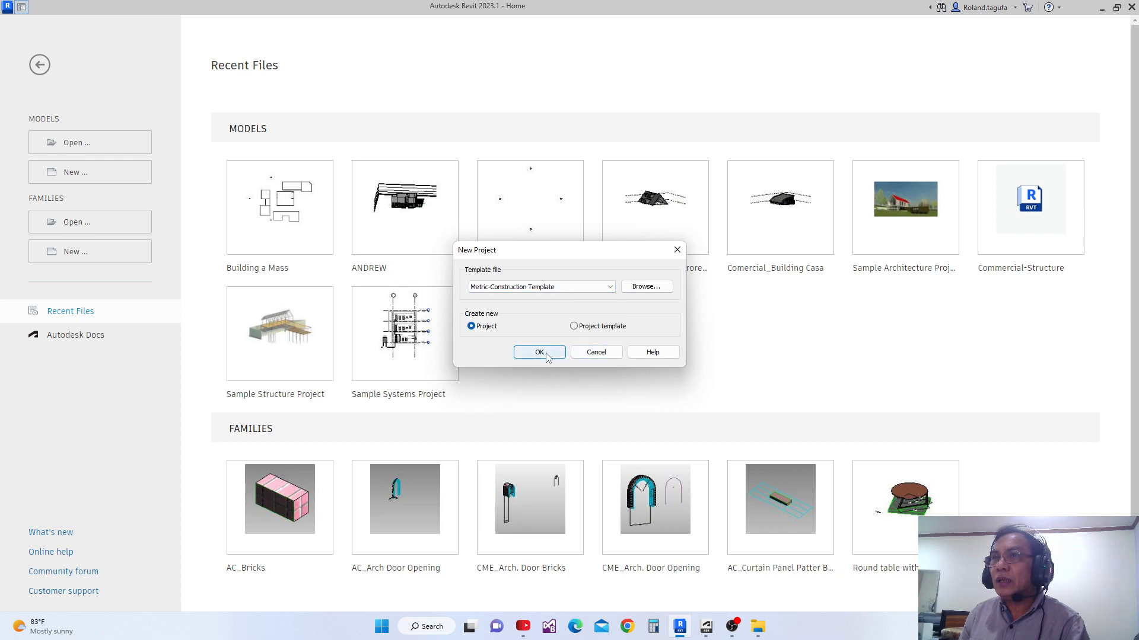
click(675, 252)
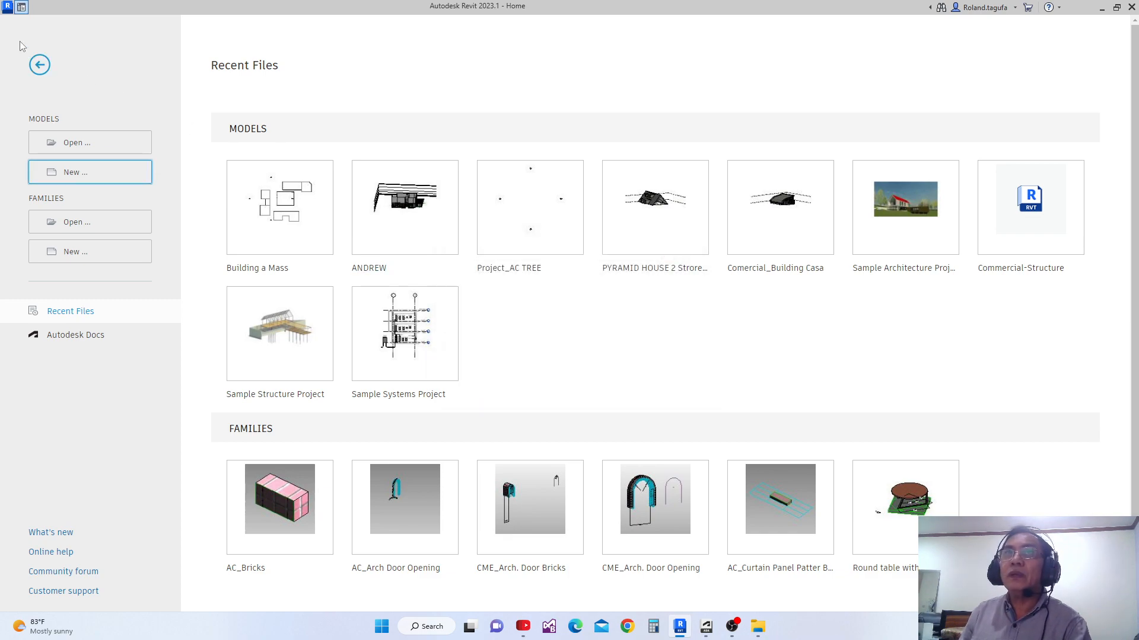
click(22, 7)
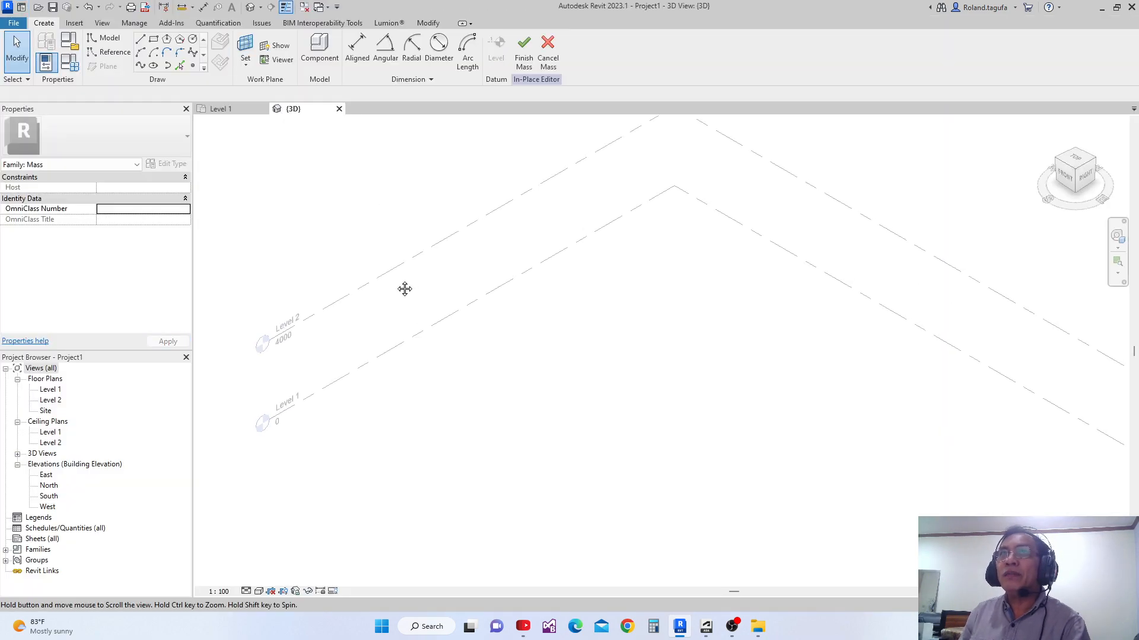
- Cancel the empty in-place mass and return to the project environment
middle_drag(405, 288, 353, 307)
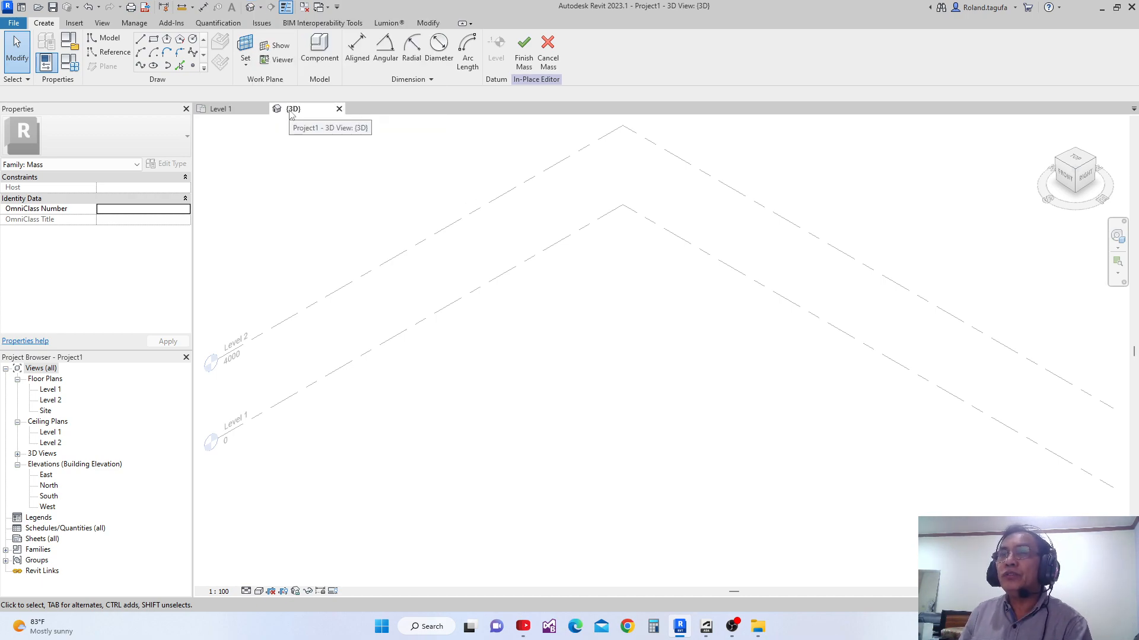
middle_drag(471, 246, 474, 234)
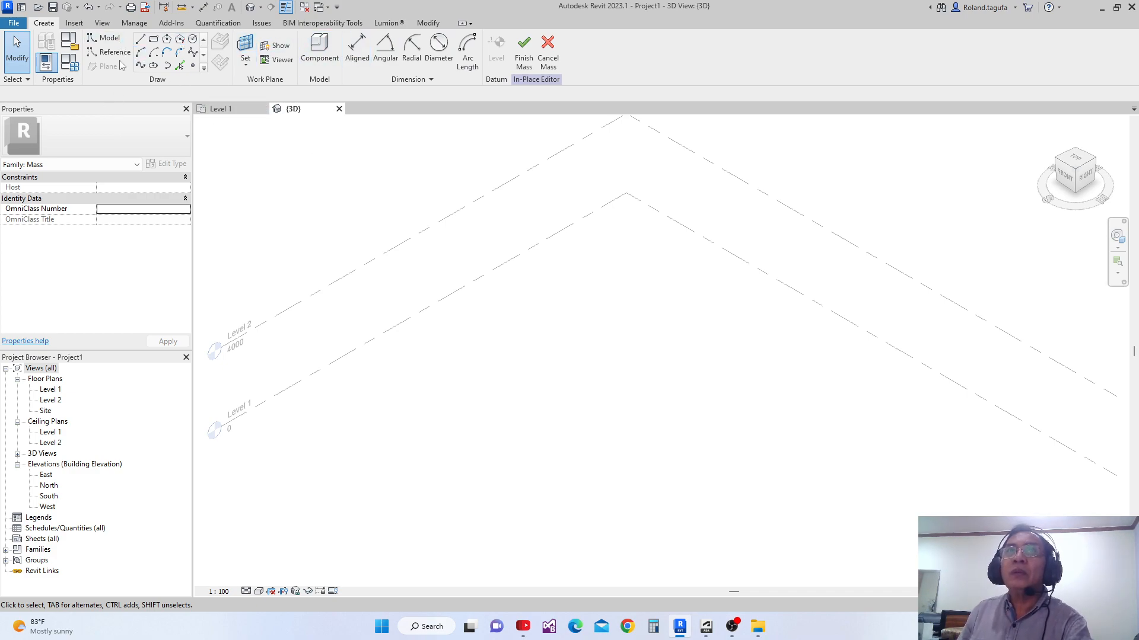
click(551, 43)
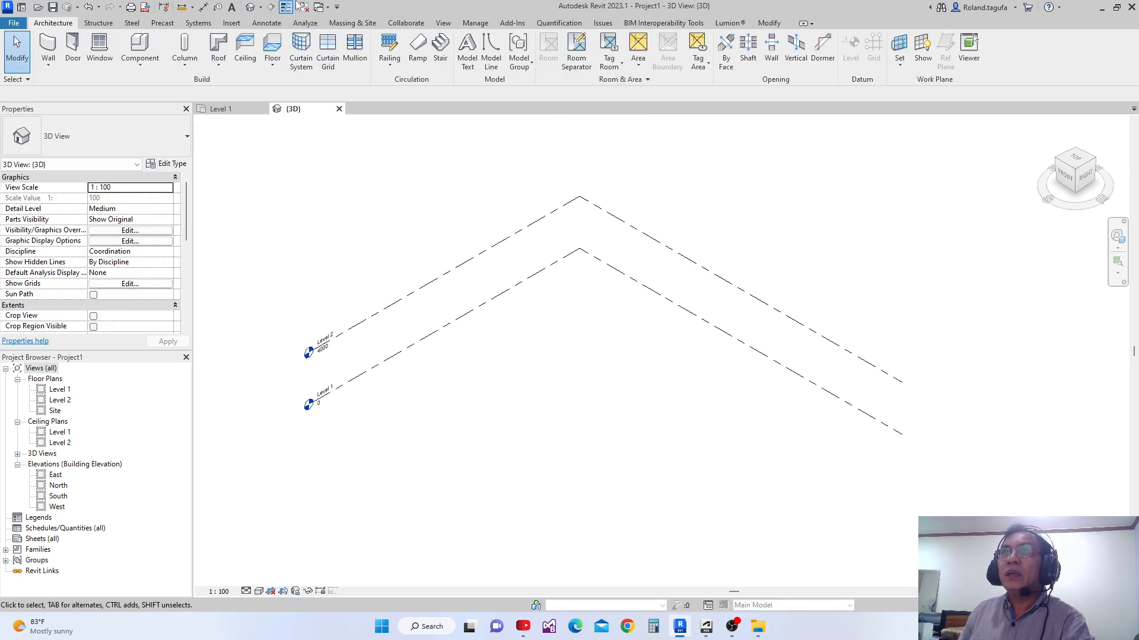
- Show mass forms and floors, and start a new in-place mass, accepting the default name
click(339, 24)
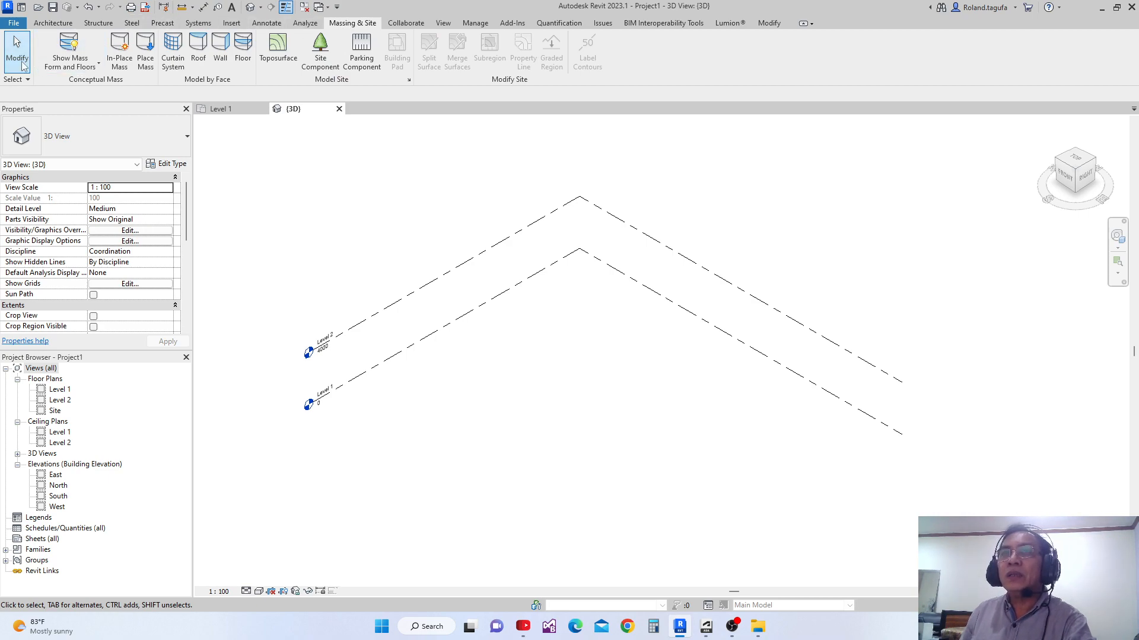
click(72, 50)
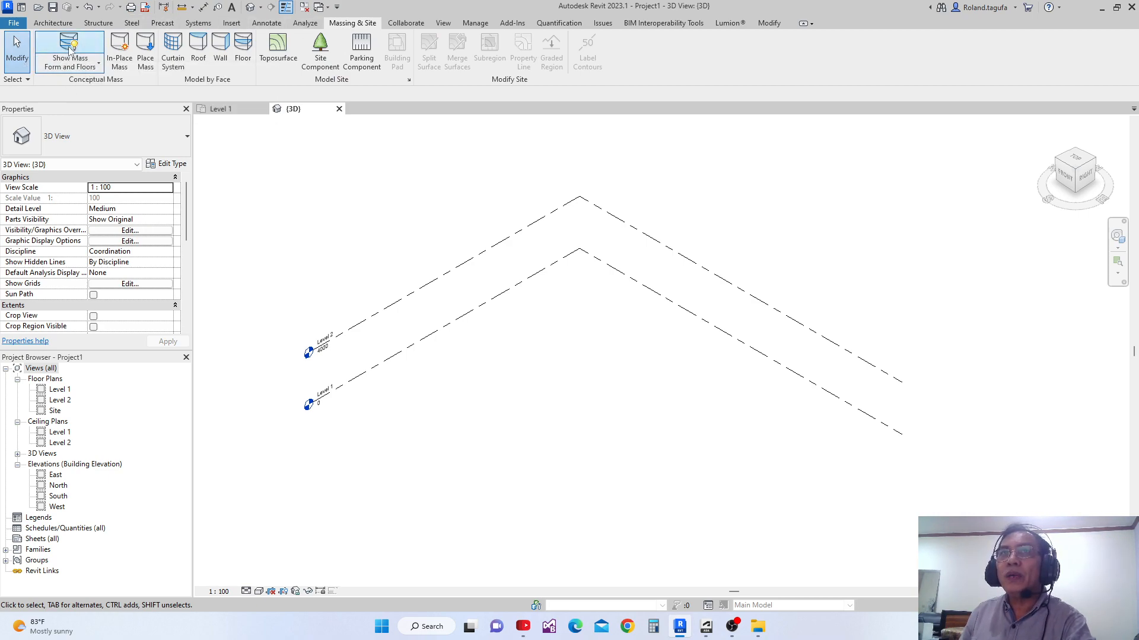
click(71, 51)
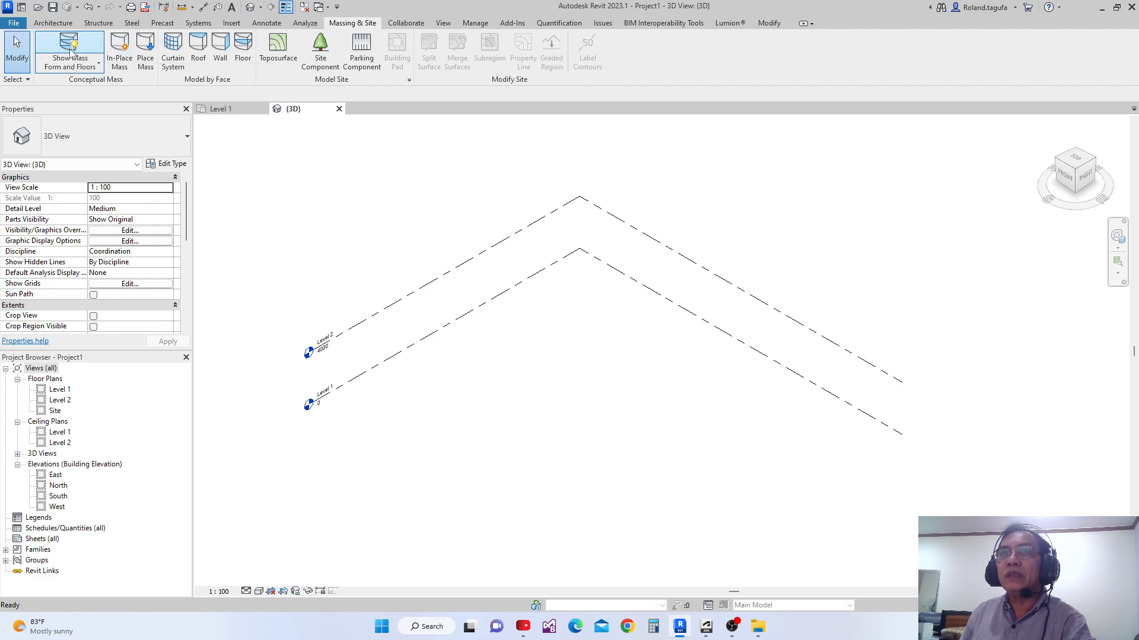
click(125, 64)
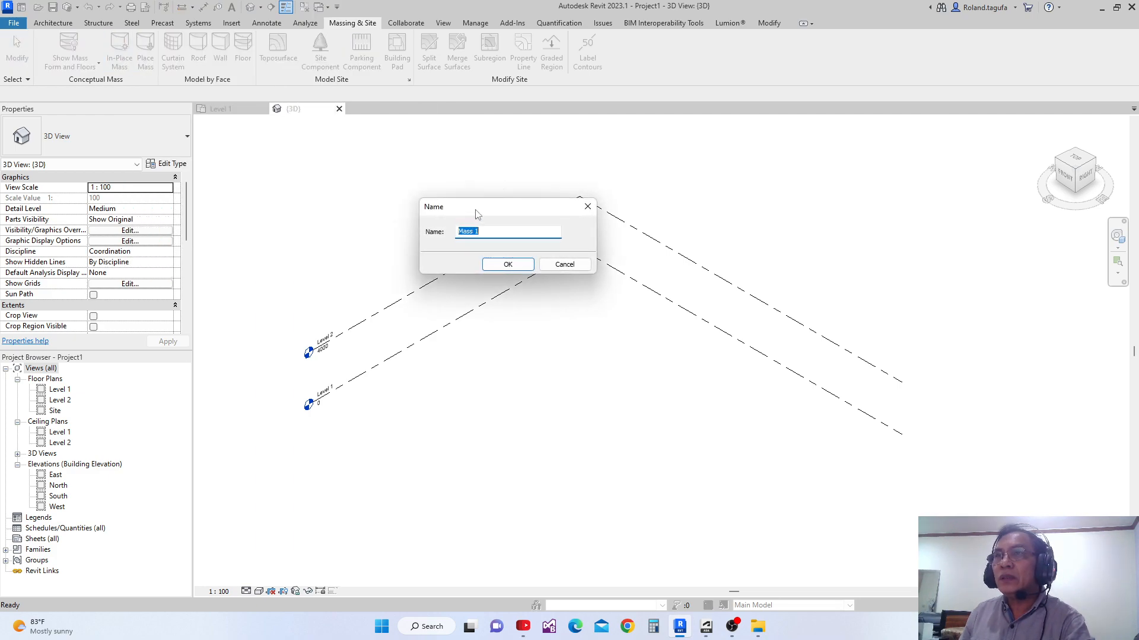
drag(478, 214, 456, 228)
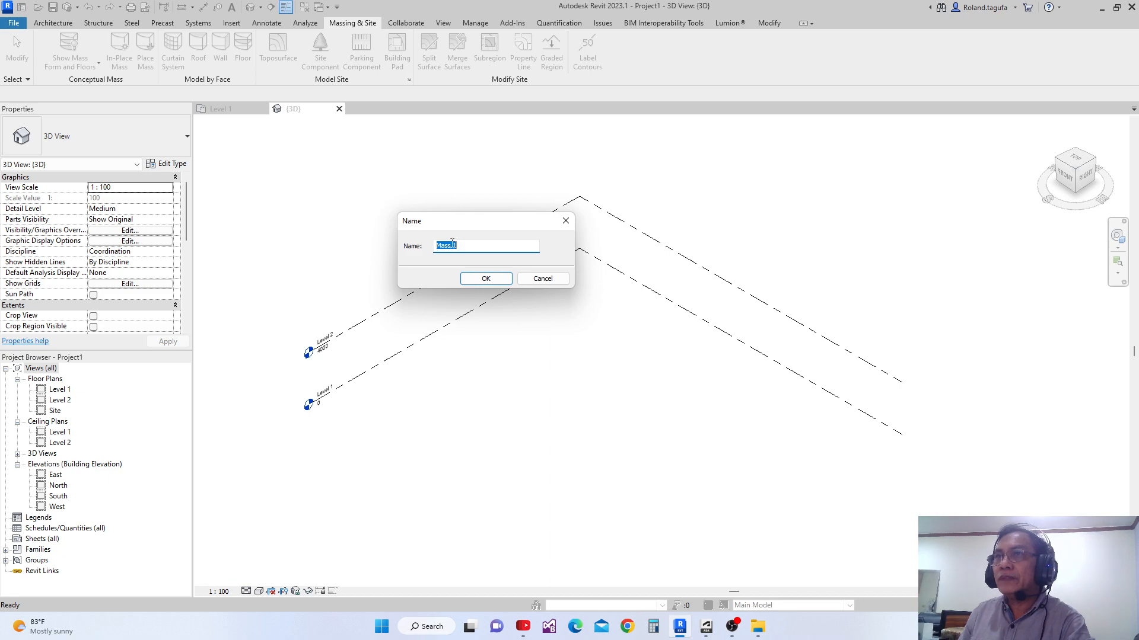
click(485, 278)
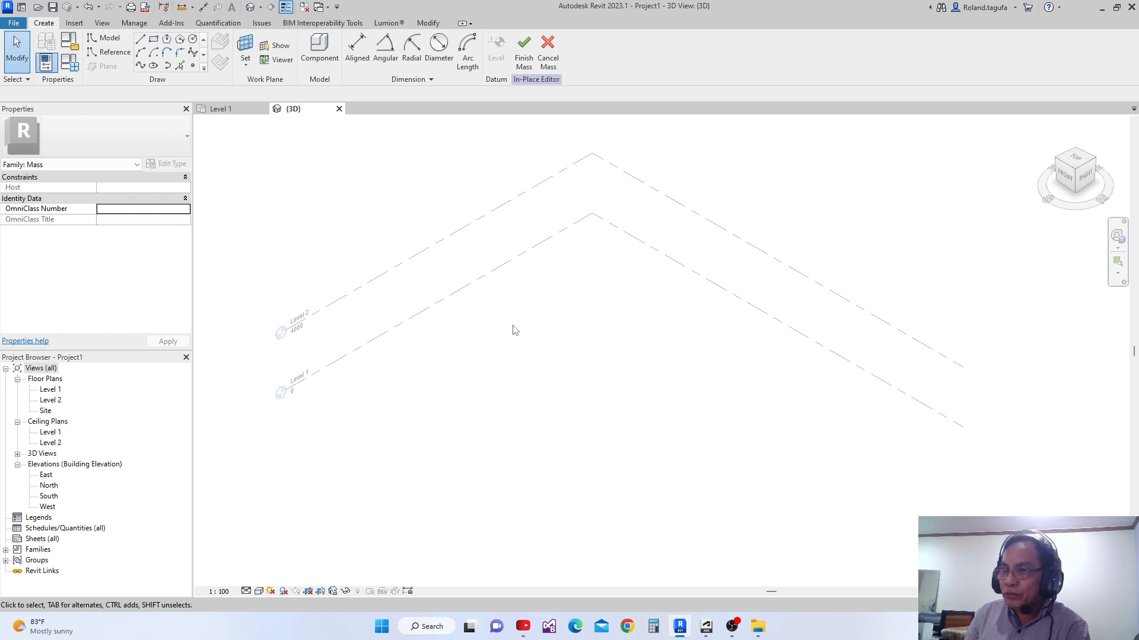
- Draw a wavy six-point spline through points on the Level 1 plane in the 3D view
middle_drag(427, 404, 427, 352)
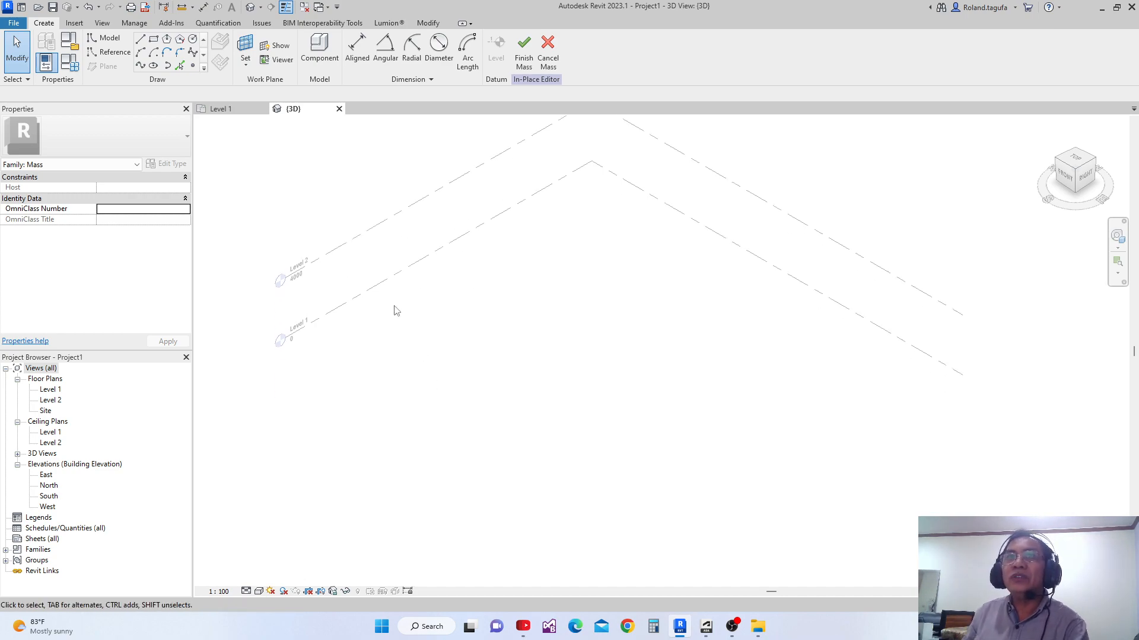
click(140, 67)
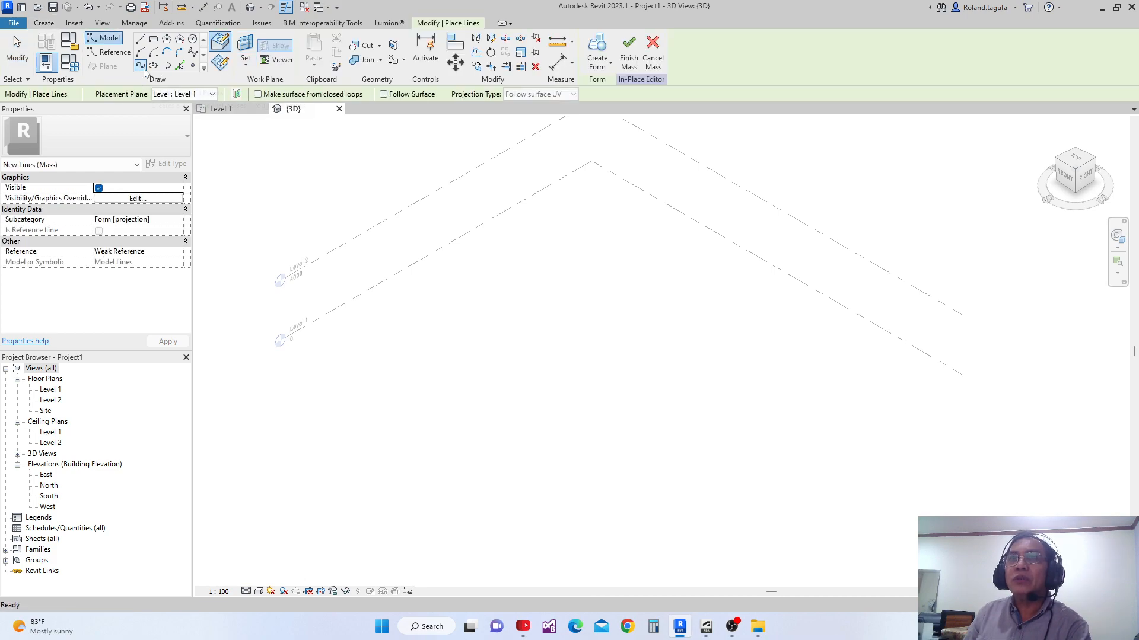
click(458, 313)
click(492, 305)
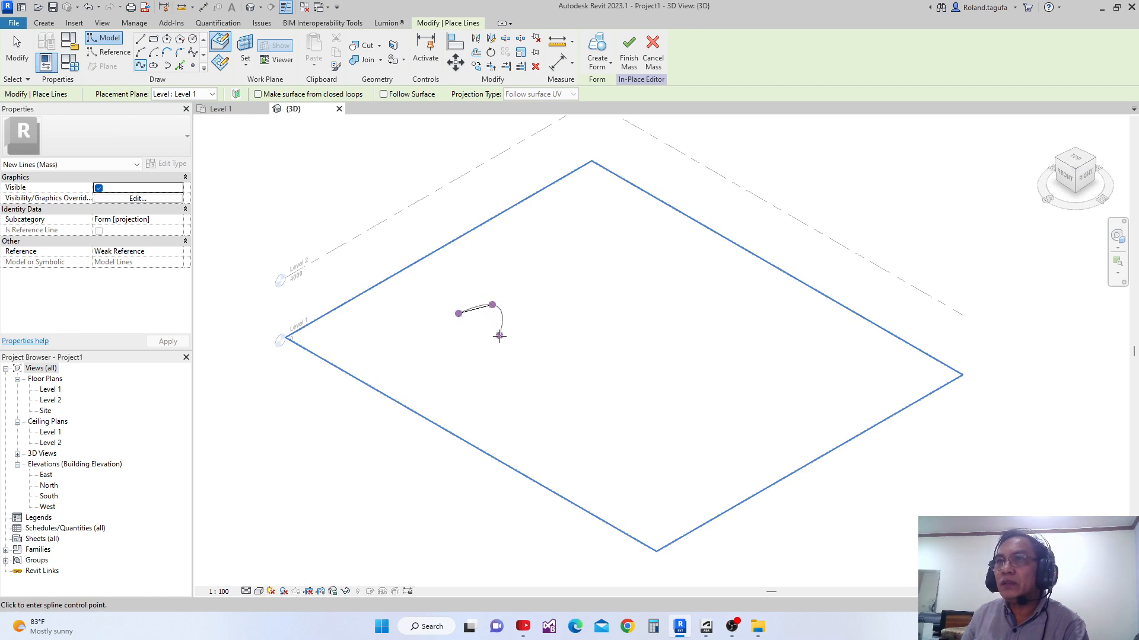
click(499, 336)
click(531, 326)
click(538, 339)
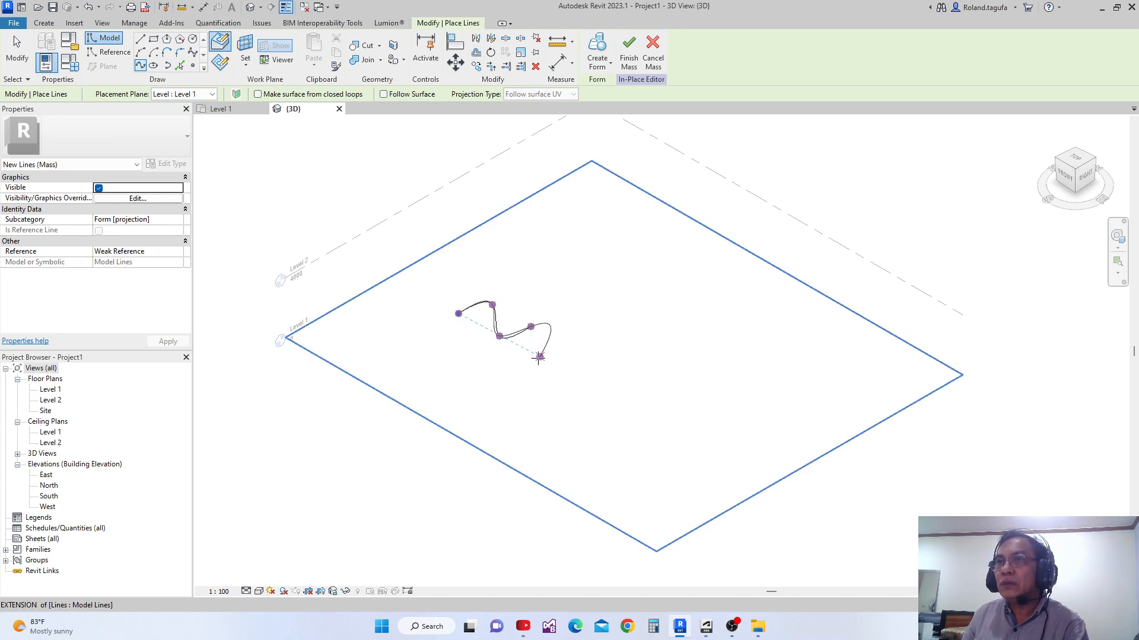
click(540, 357)
click(575, 357)
click(585, 320)
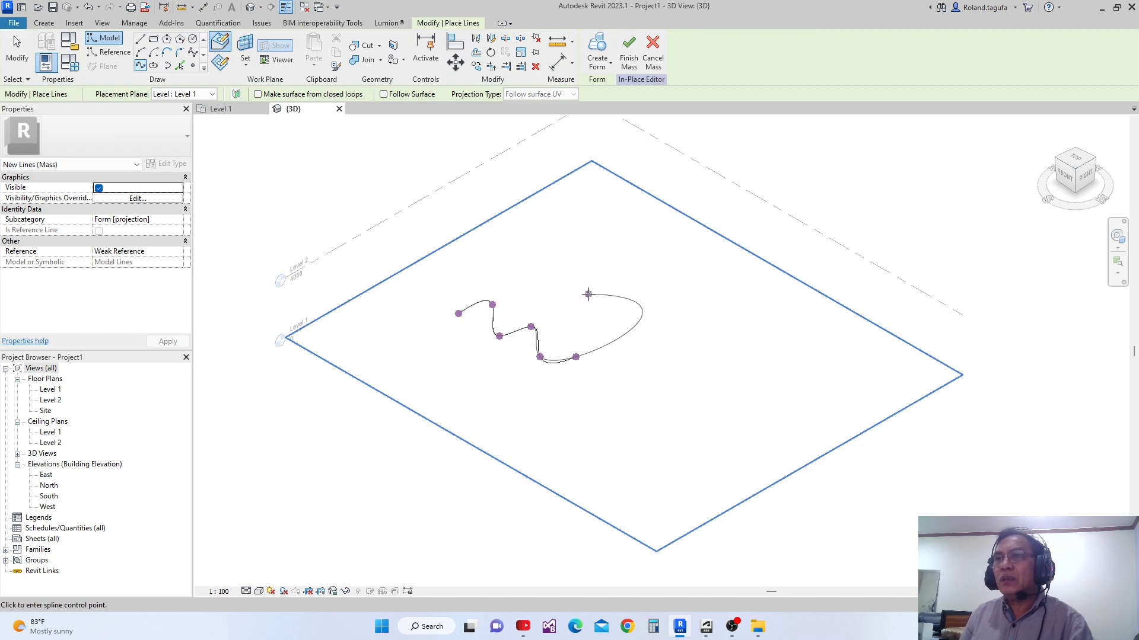
key(Escape)
key(Escape)
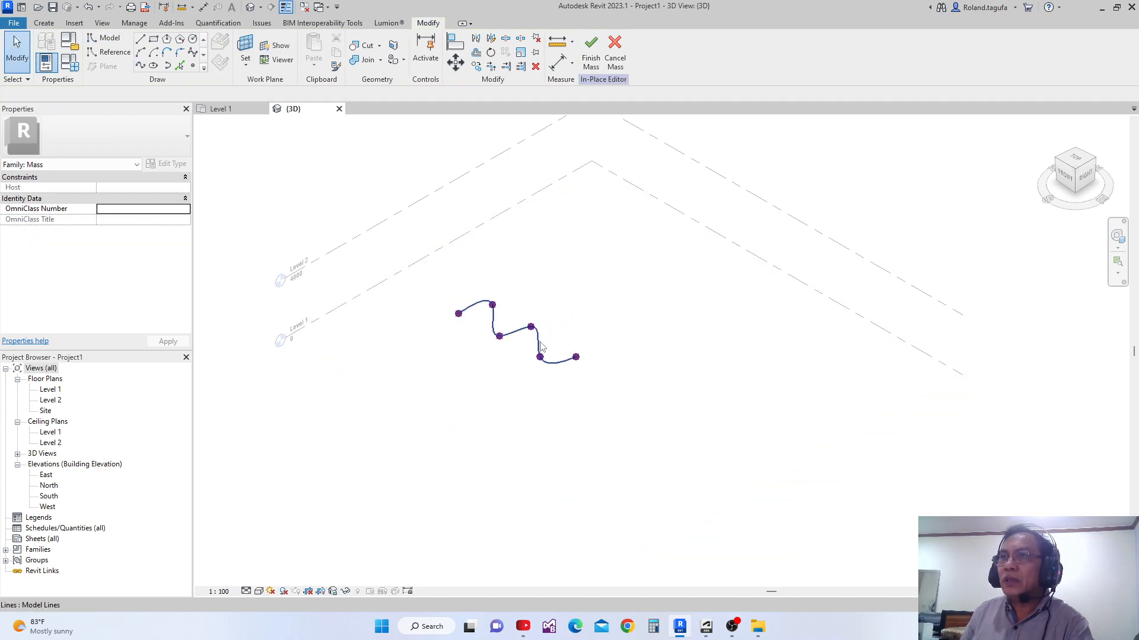
- Create a surface form from the six-point wavy spline
click(541, 347)
click(595, 50)
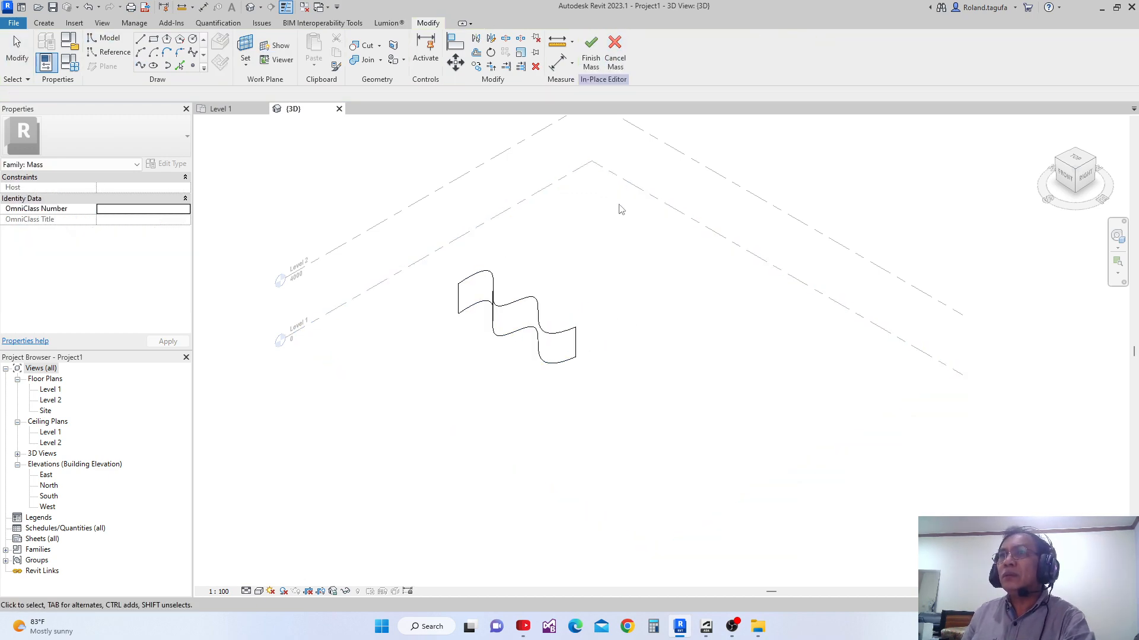
mouse_move(613, 330)
shift+middle_down()
mouse_move(615, 353)
mouse_move(593, 394)
mouse_move(530, 427)
mouse_move(686, 355)
mouse_move(518, 389)
mouse_move(544, 348)
mouse_move(542, 393)
mouse_move(579, 419)
mouse_move(535, 363)
shift+middle_up()
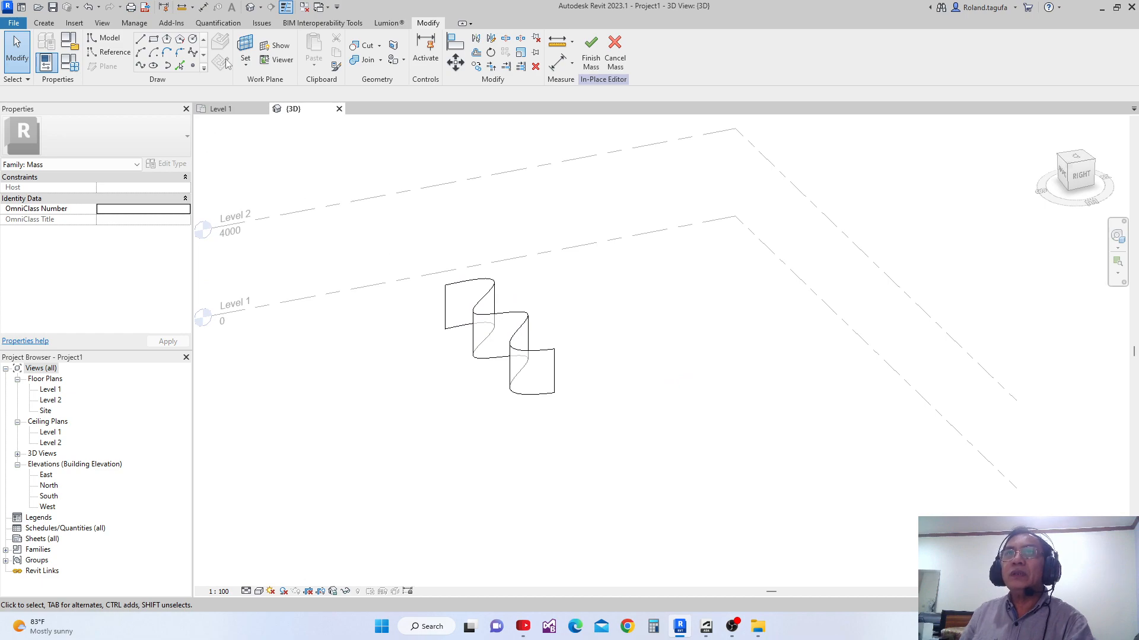
- Draw a zigzag spline with seven control points, about 10,665 mm long, on Level 1 beside the wavy surface
click(194, 54)
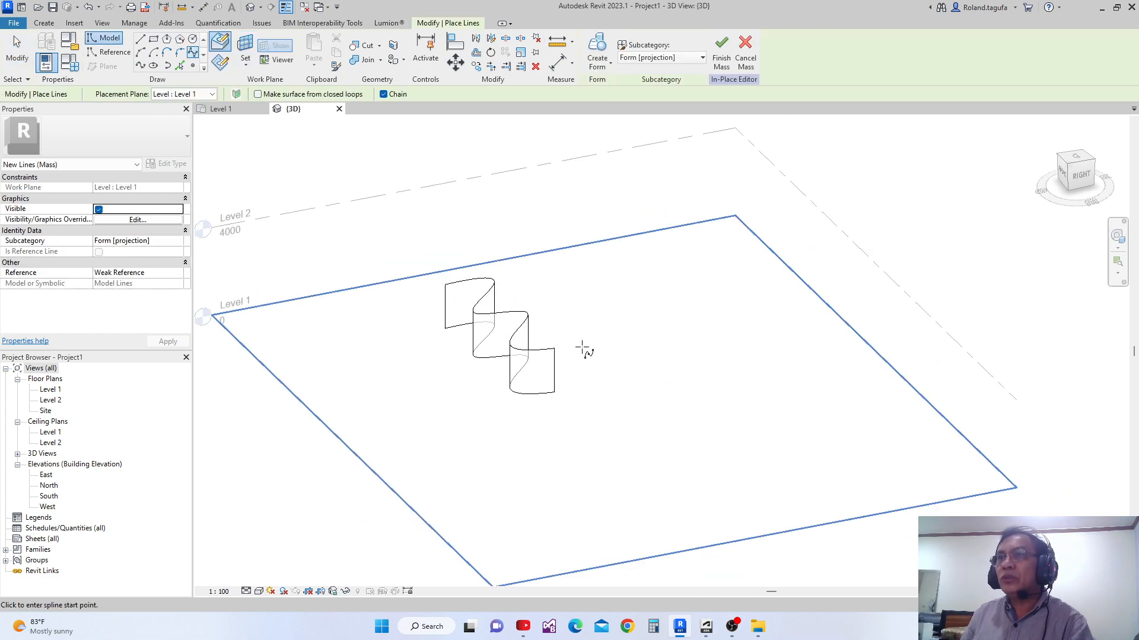
shift+middle_drag(585, 348, 598, 385)
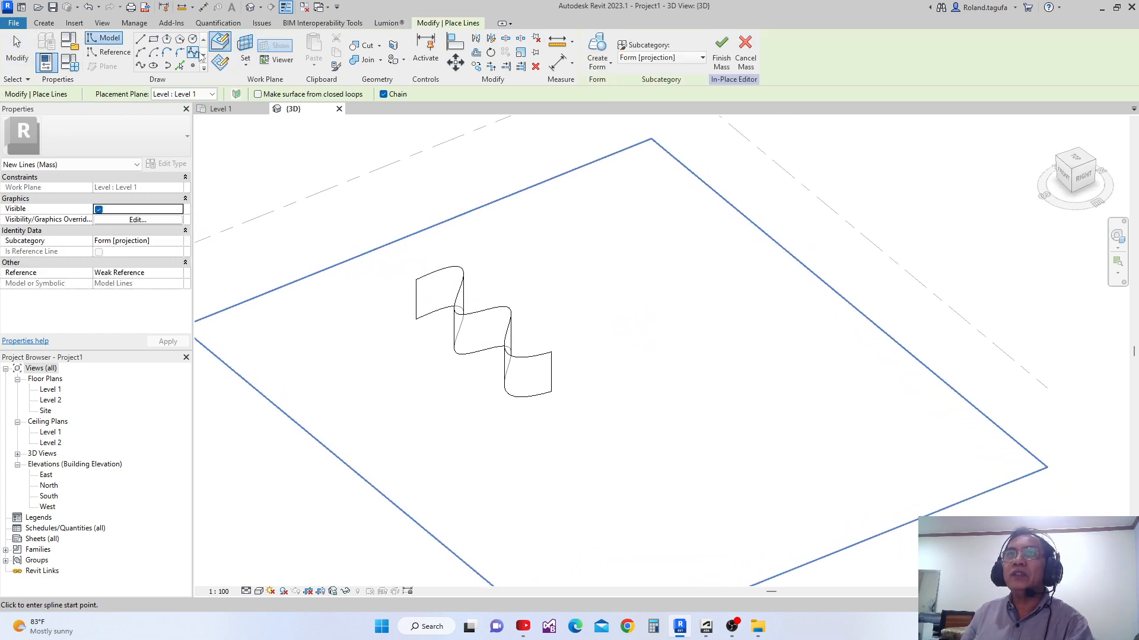
click(518, 257)
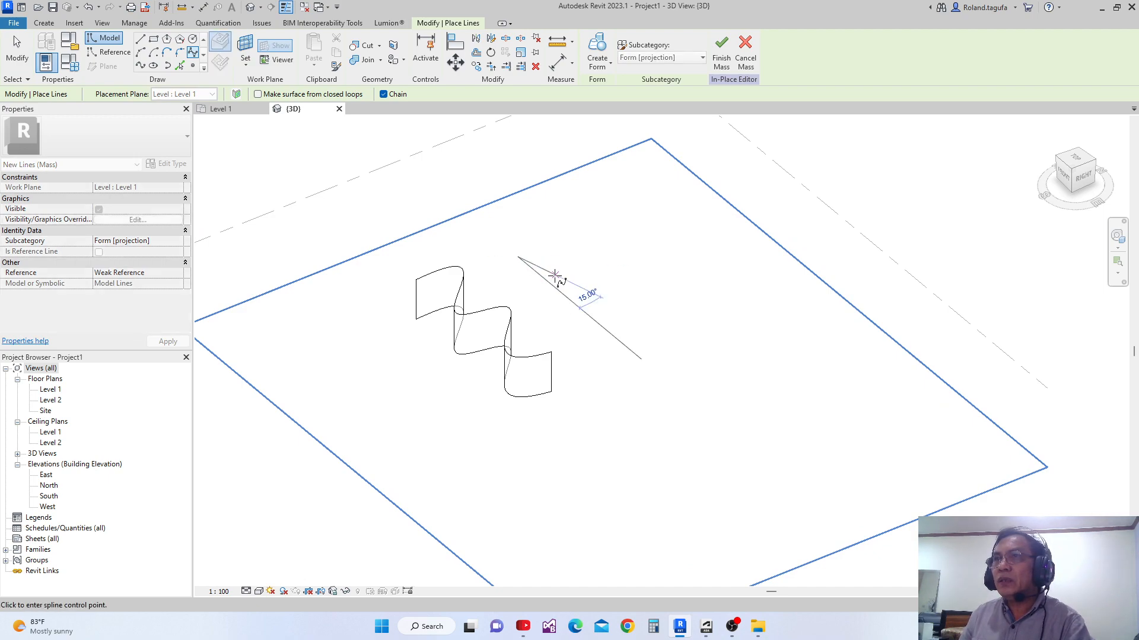
click(566, 255)
click(564, 304)
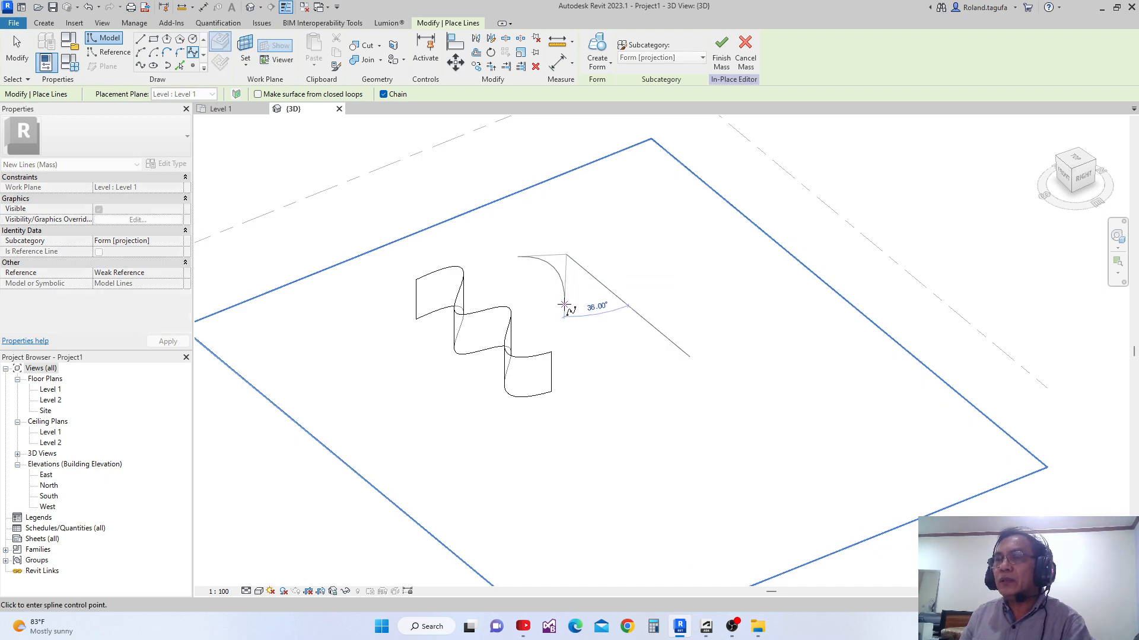
click(596, 291)
click(583, 334)
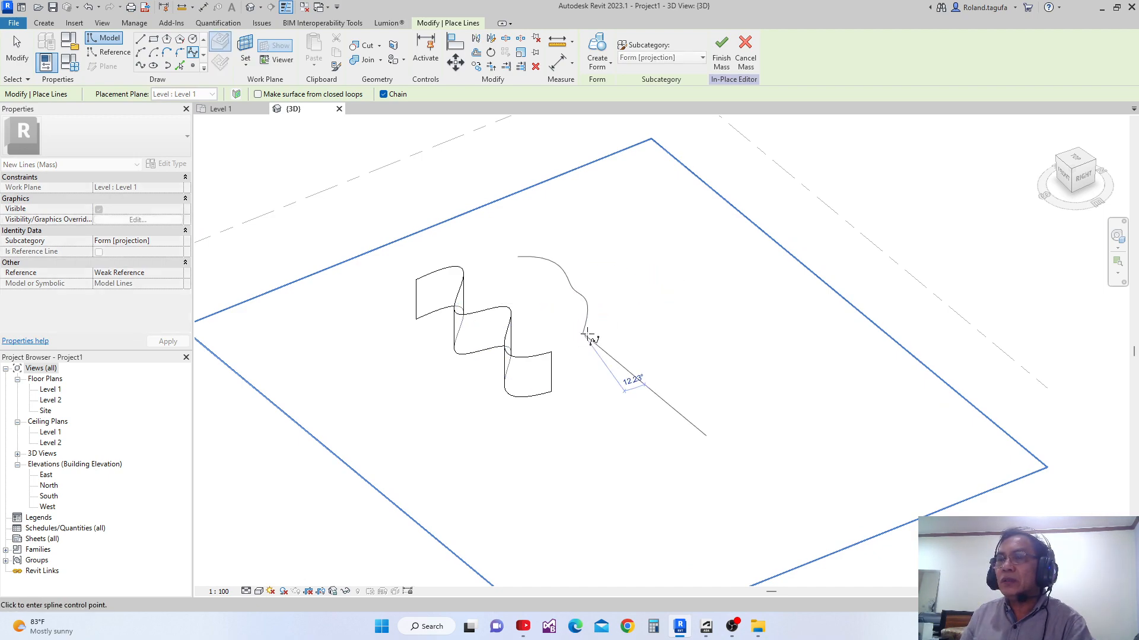
click(636, 319)
click(618, 376)
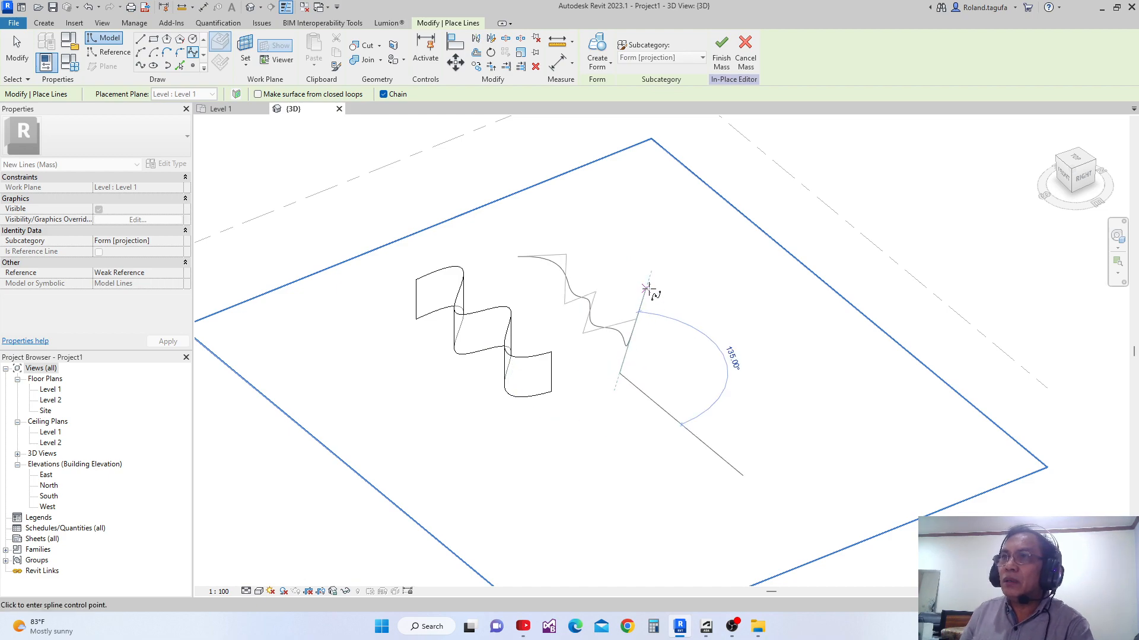
click(16, 58)
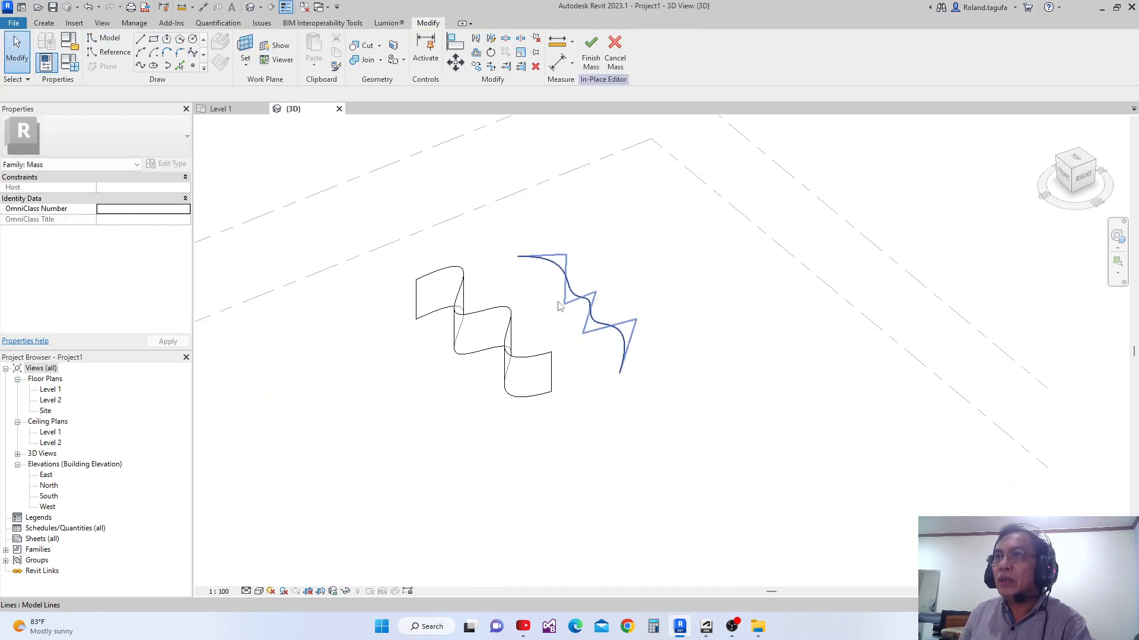
- Create a surface form from the seven-control-point spline
click(599, 271)
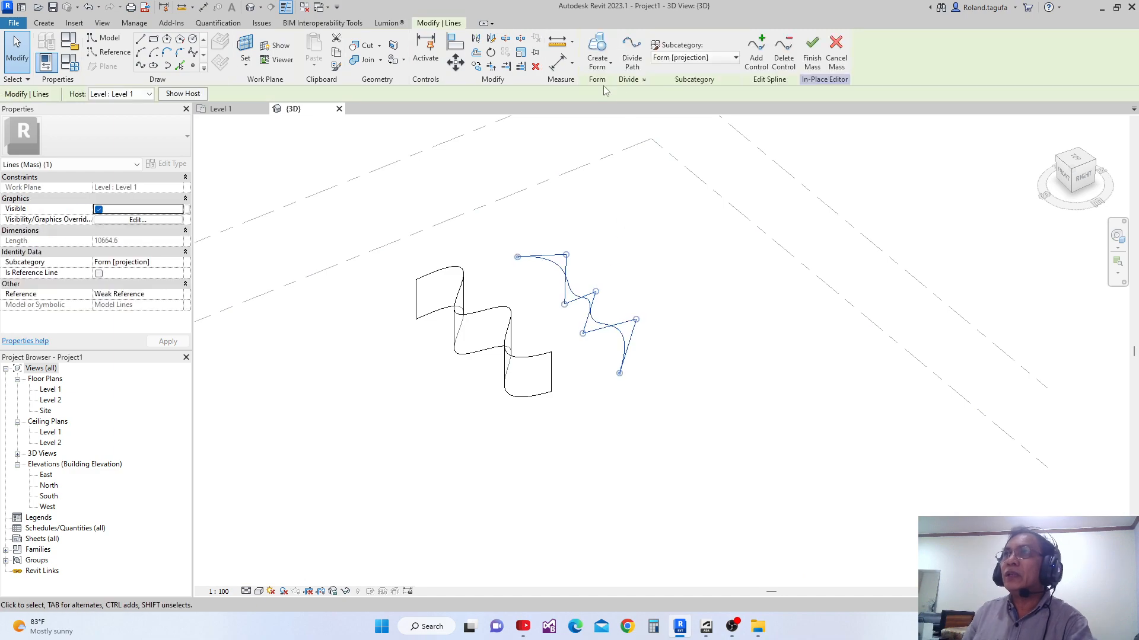
click(600, 41)
middle_drag(617, 393, 606, 365)
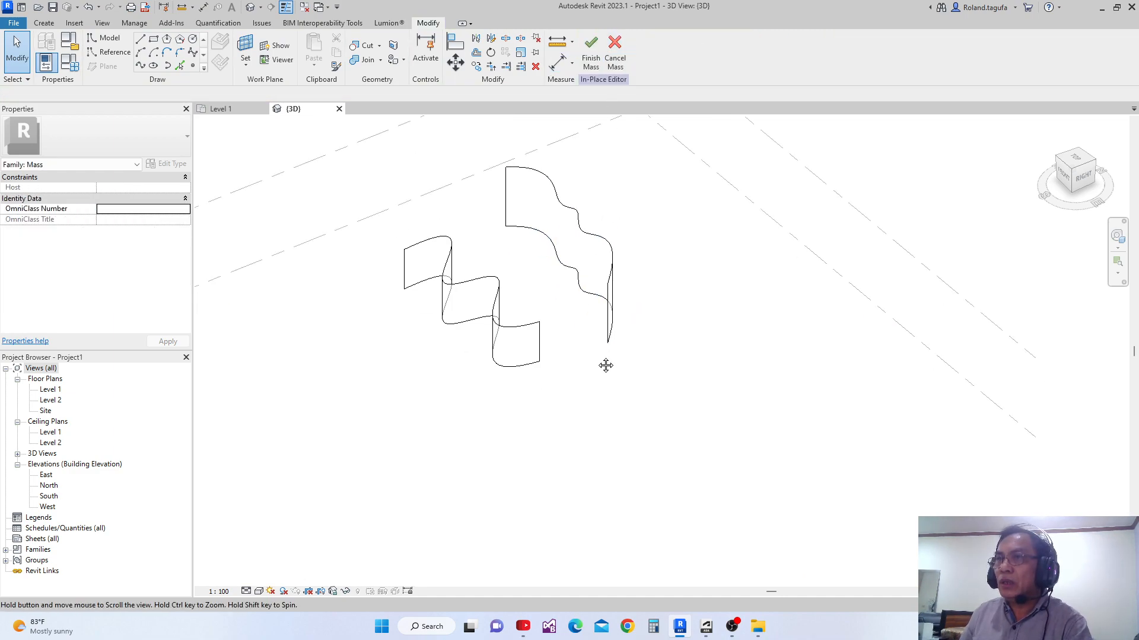
shift+middle_drag(582, 407, 572, 349)
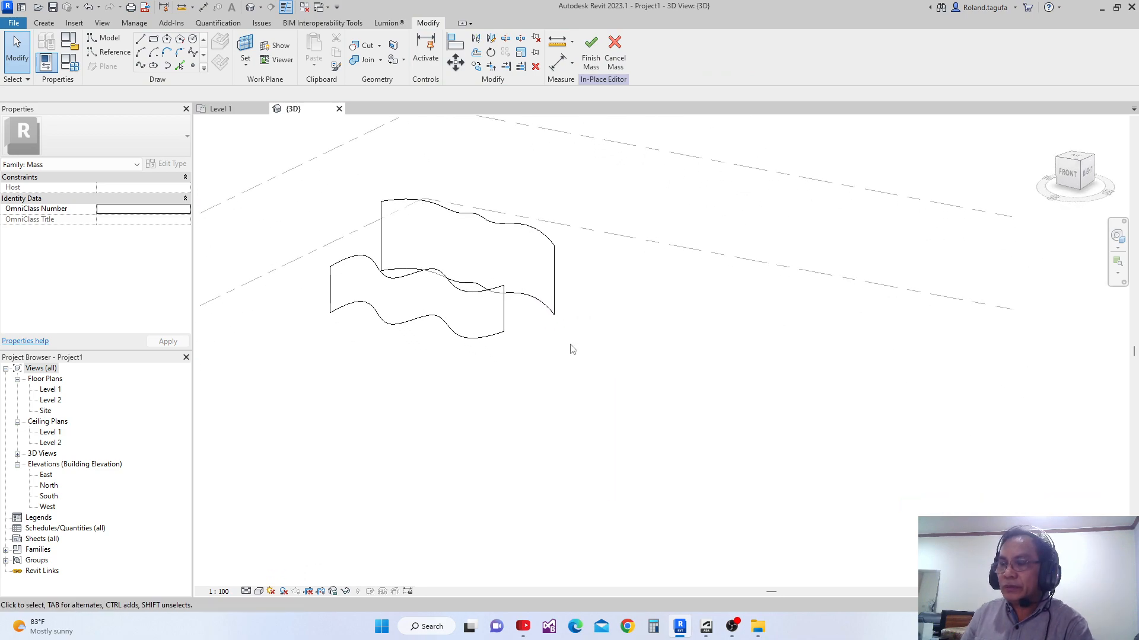
scroll(559, 371, down, 2)
- Draw an arc of about 2,500 mm radius by start, end and intermediate point on Level 1, beside the wavy surfaces
click(148, 53)
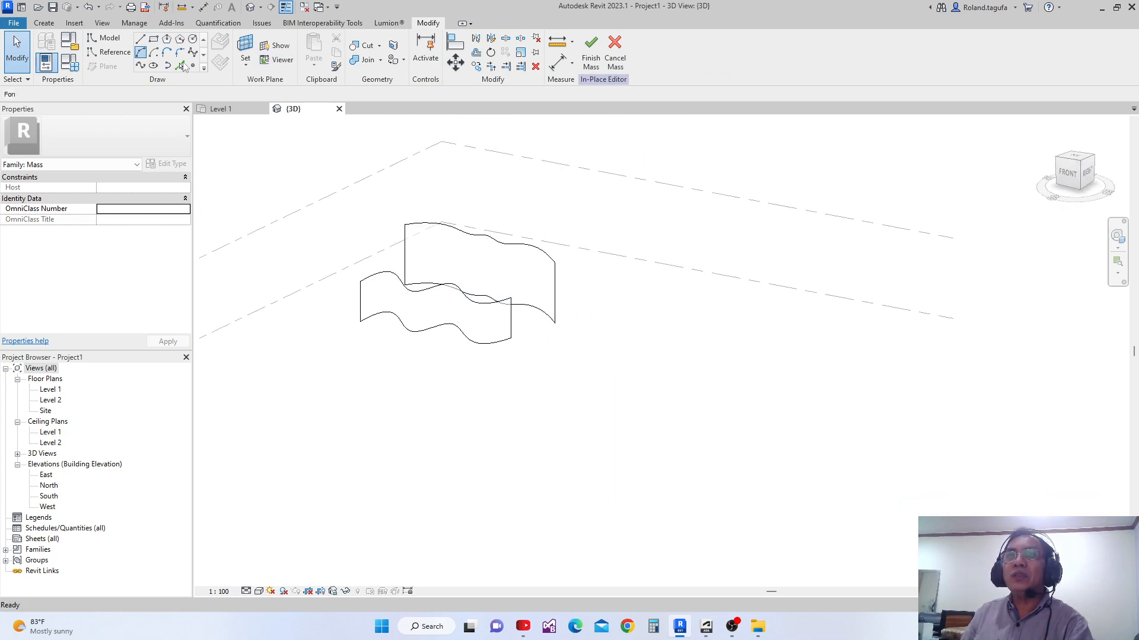
shift+middle_drag(638, 369, 618, 416)
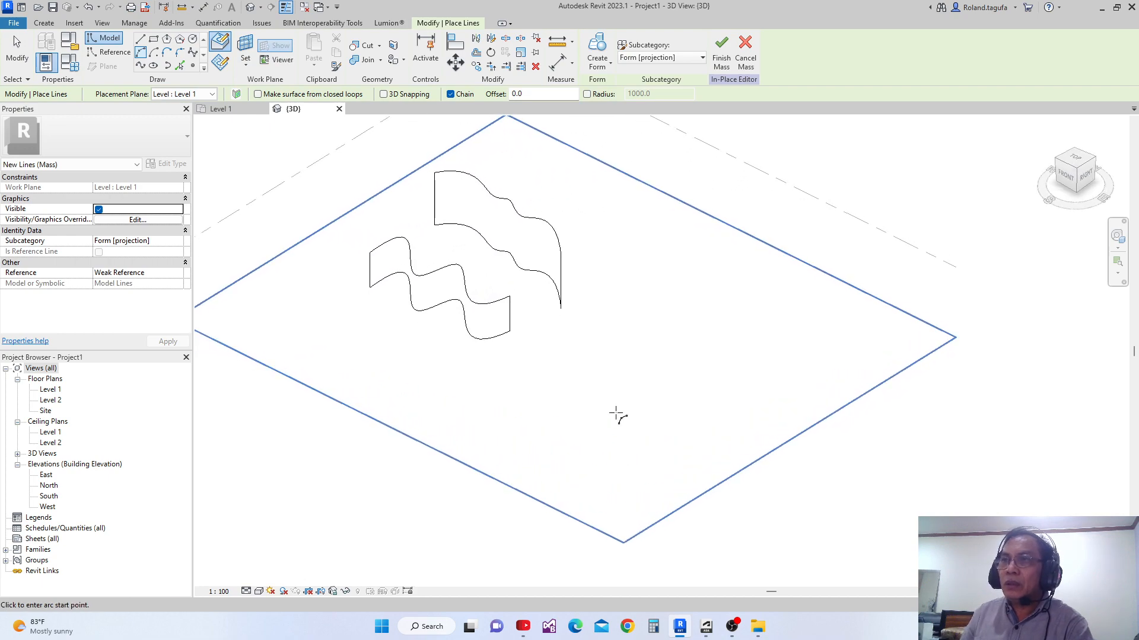
click(578, 359)
click(655, 396)
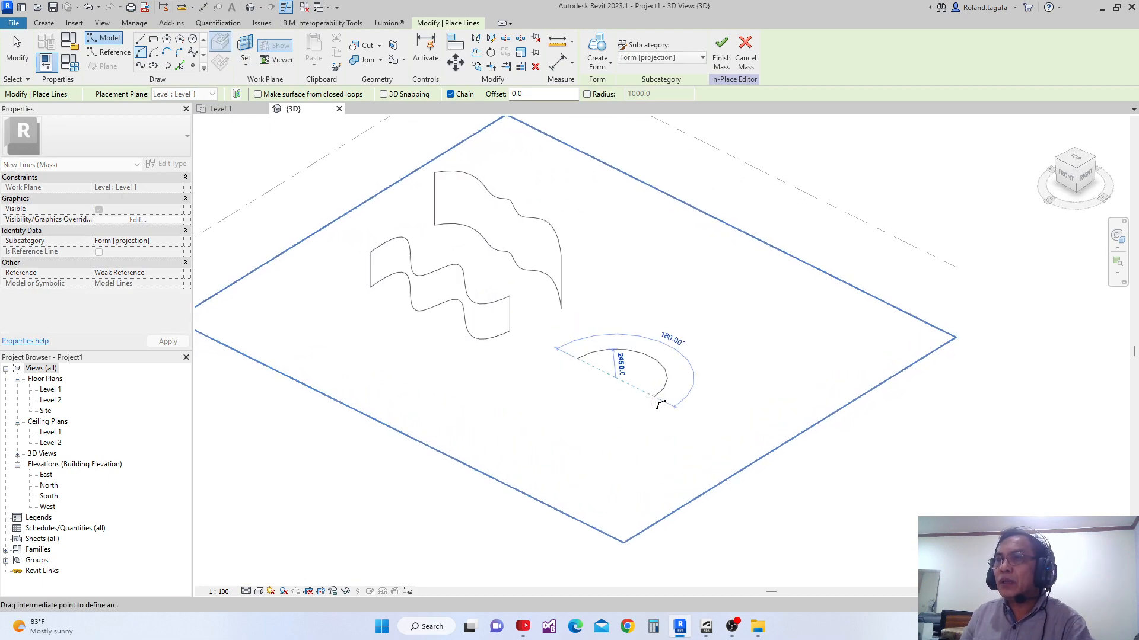
click(659, 377)
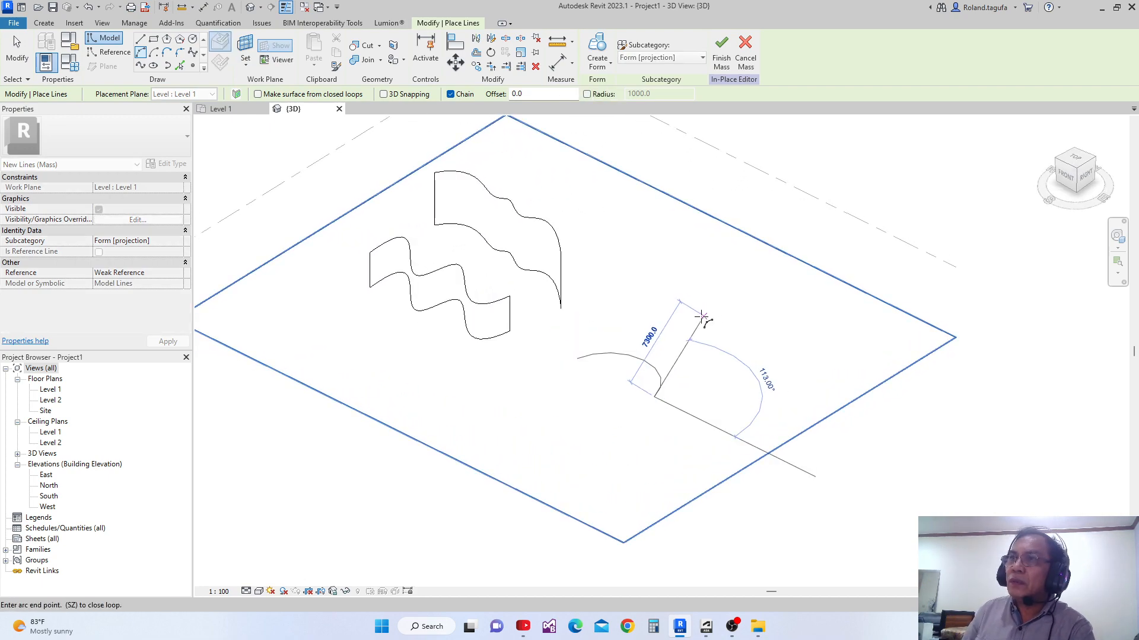
key(Escape)
key(Escape)
- Create a surface form from the arc
click(647, 362)
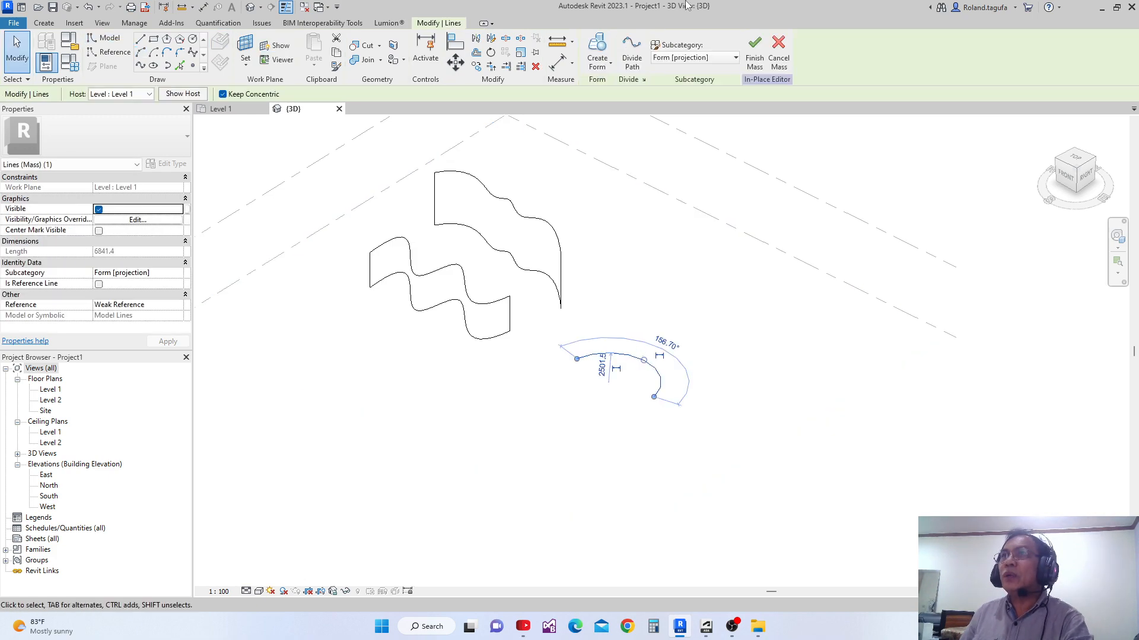
click(597, 50)
click(656, 188)
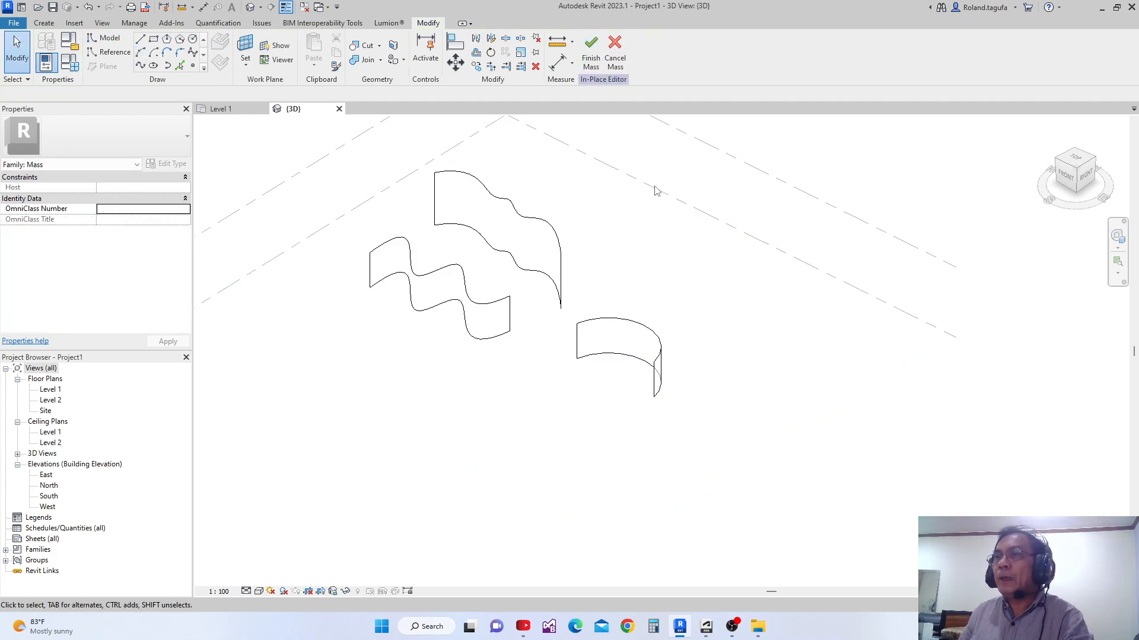
- Draw a straight line on Level 1 next to the arc surface and create a surface form from it
shift+middle_drag(665, 304, 587, 365)
click(140, 39)
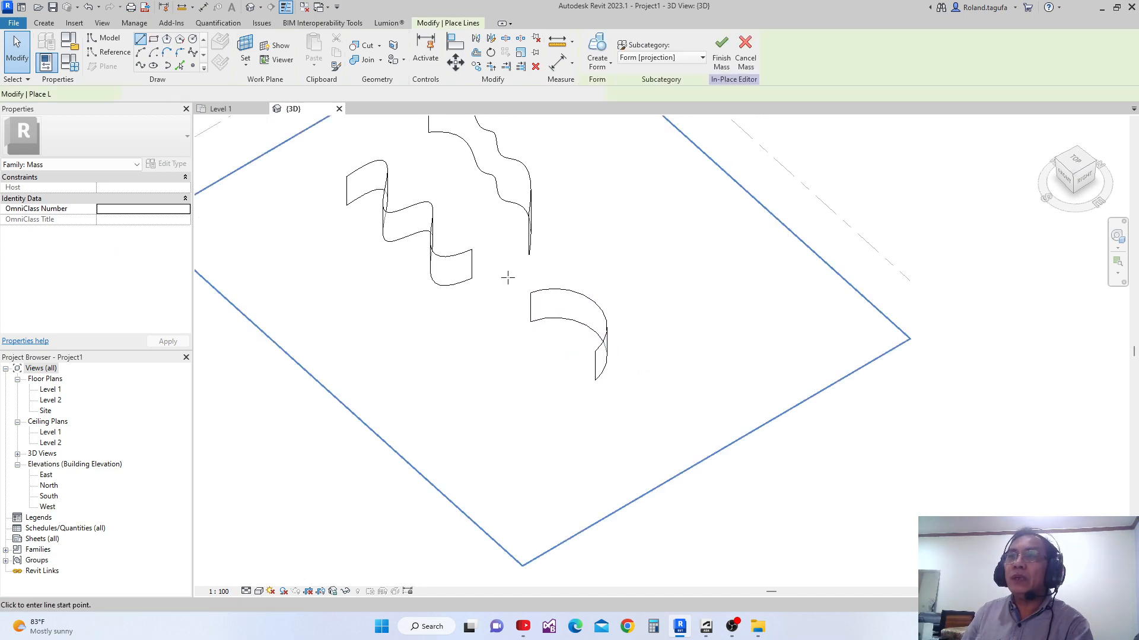
click(473, 348)
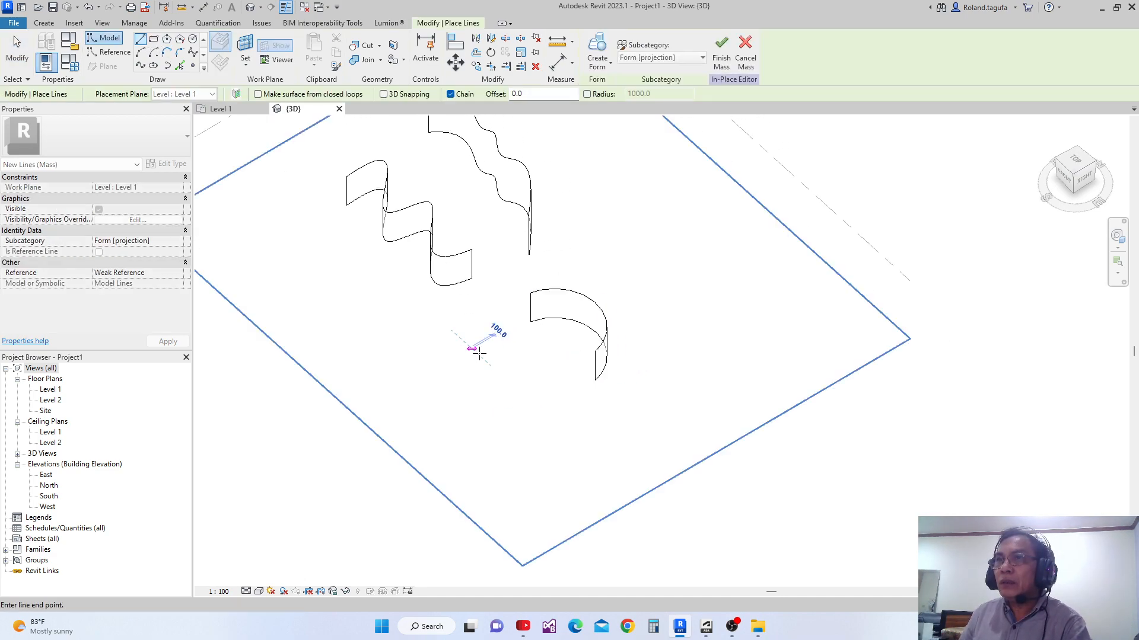
click(533, 406)
key(Escape)
key(Escape)
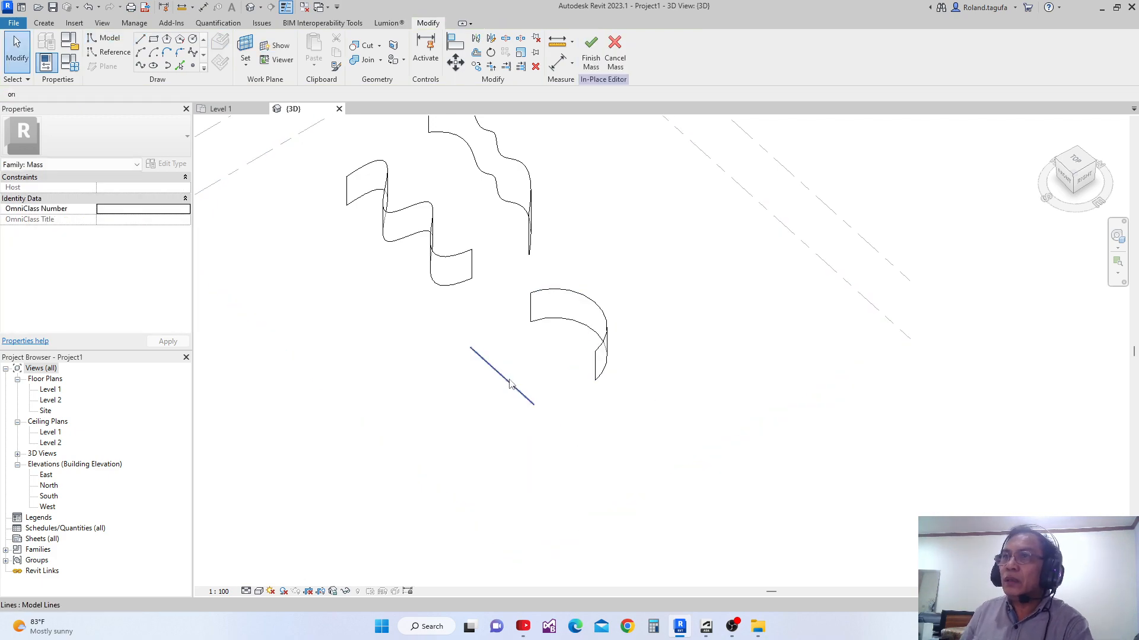
click(585, 69)
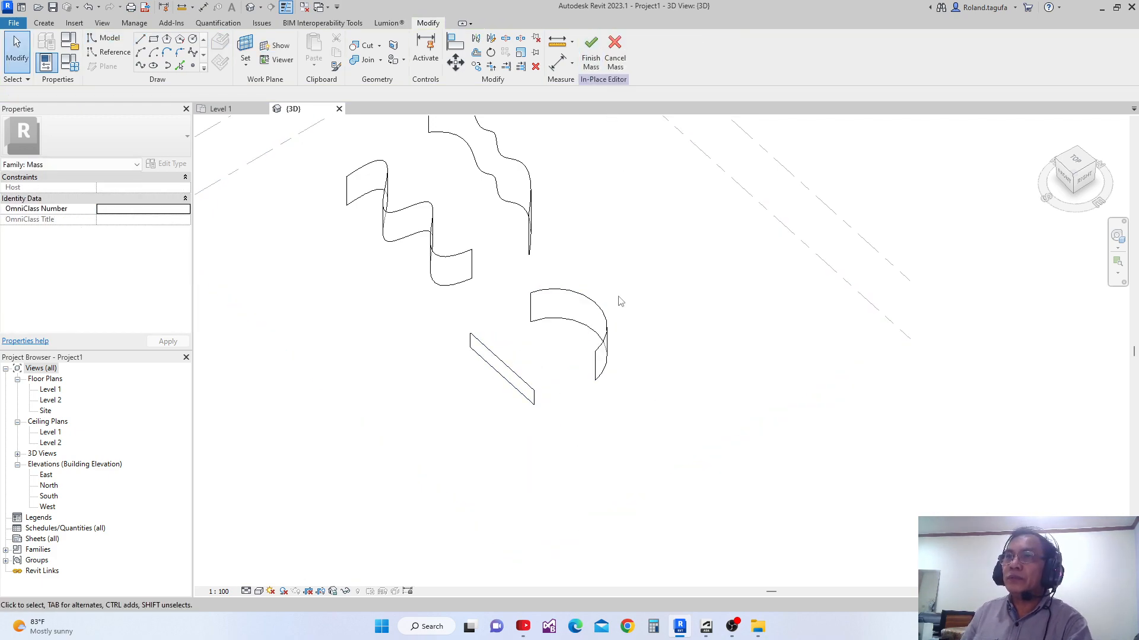
- Finish the in-place mass containing the two wavy surfaces, the arc surface and the straight surface
mouse_move(619, 355)
shift+middle_down()
mouse_move(635, 279)
mouse_move(648, 364)
mouse_move(639, 291)
mouse_move(635, 353)
shift+middle_up()
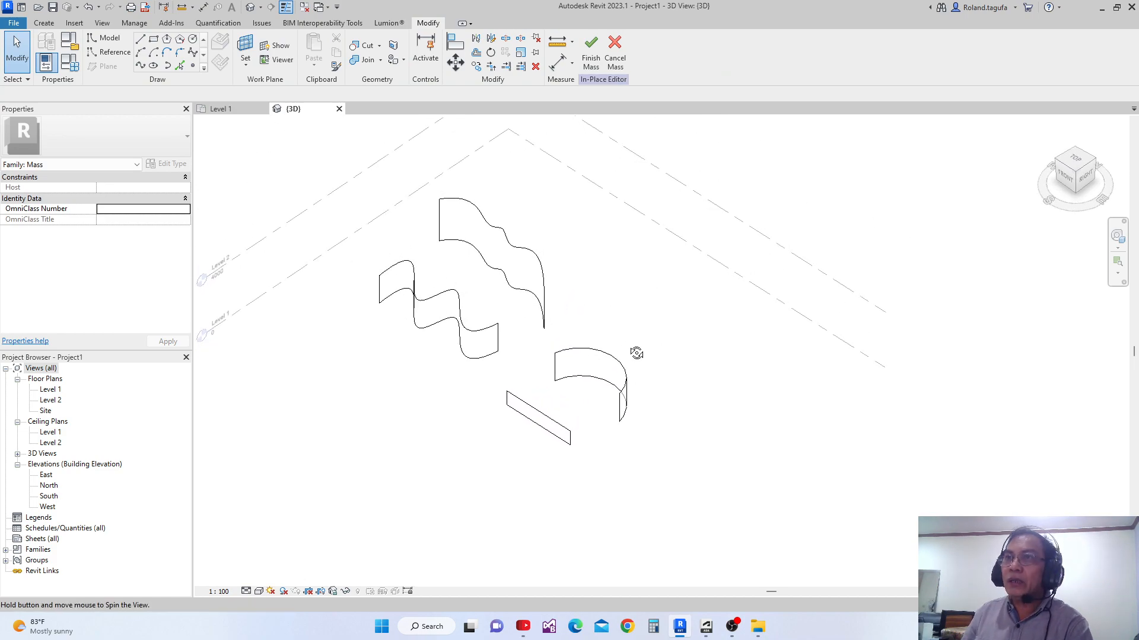
scroll(614, 344, up, 4)
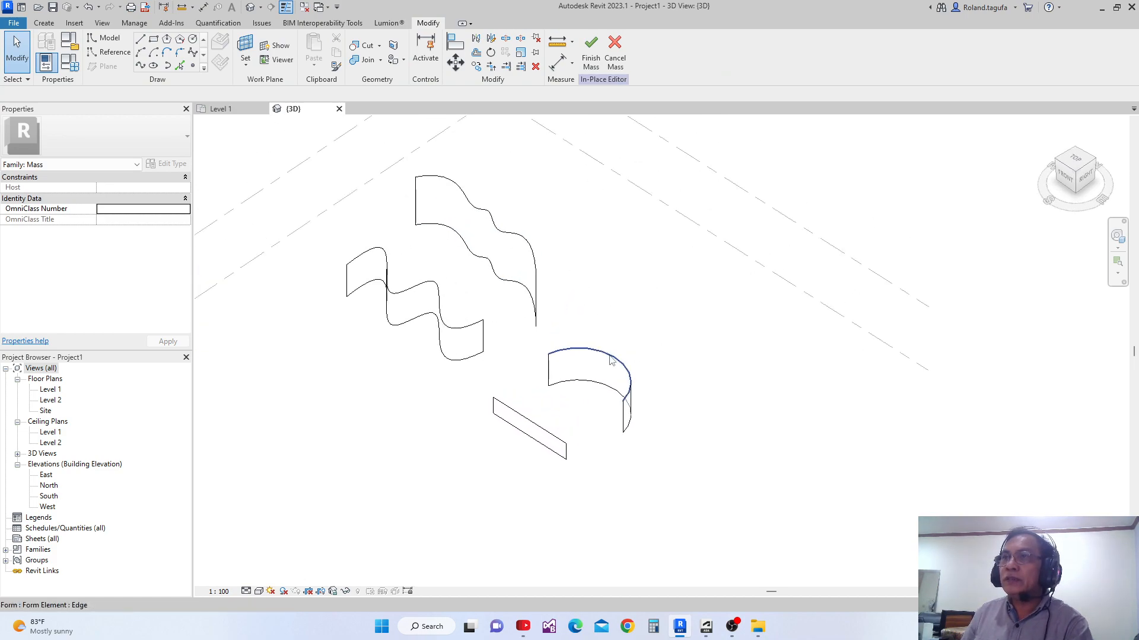
middle_drag(618, 329, 622, 286)
scroll(524, 335, down, 2)
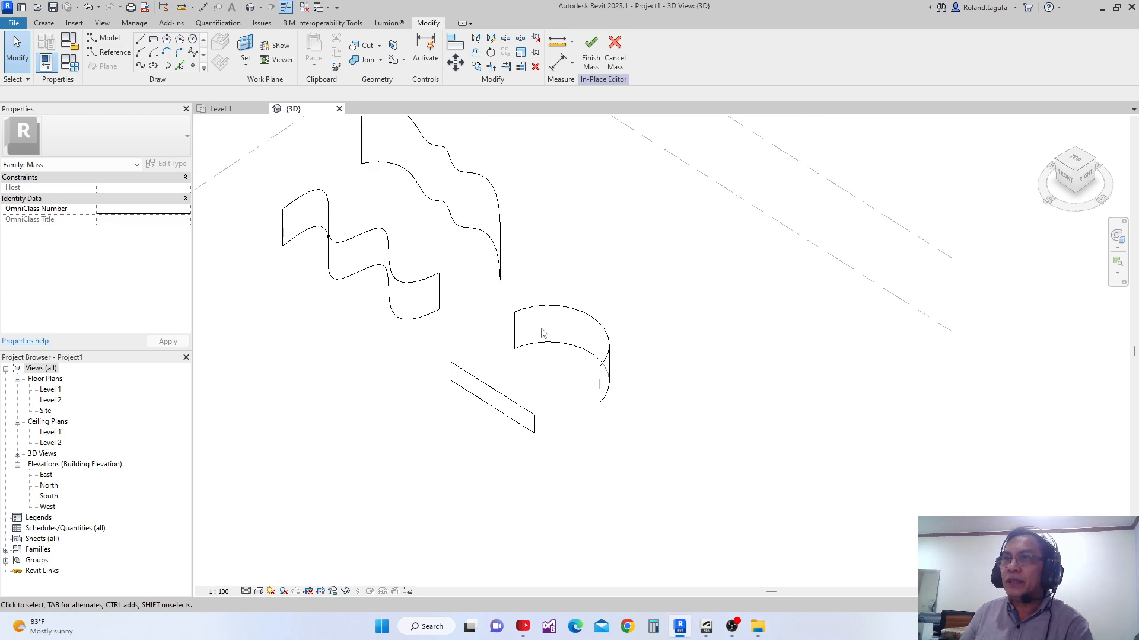
shift+middle_drag(539, 330, 564, 399)
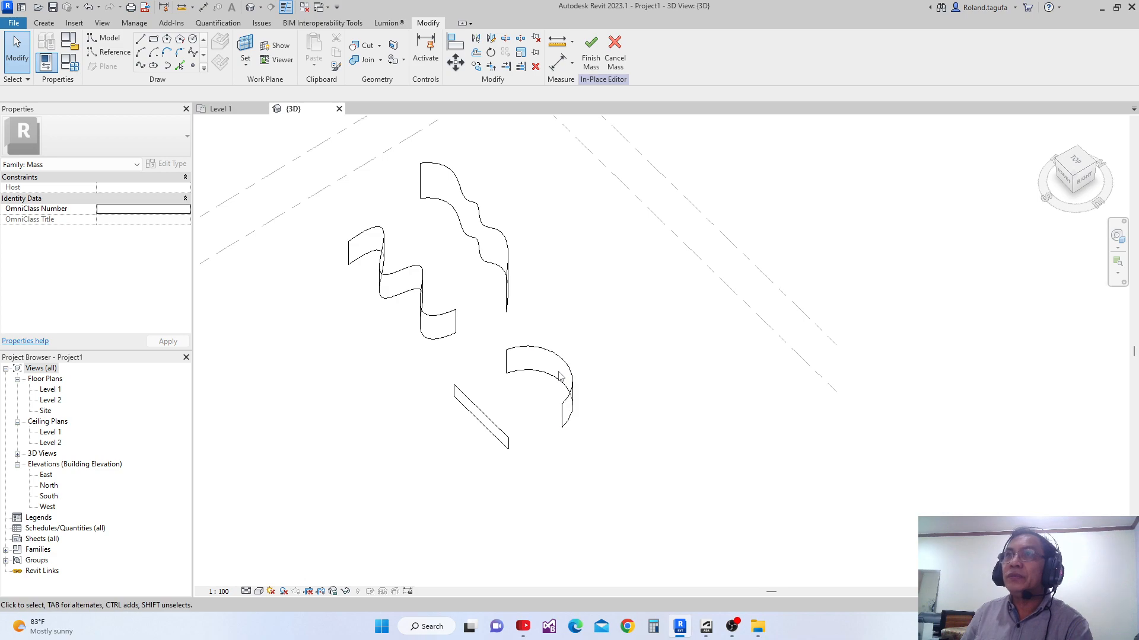
middle_drag(513, 357, 516, 326)
scroll(455, 291, up, 2)
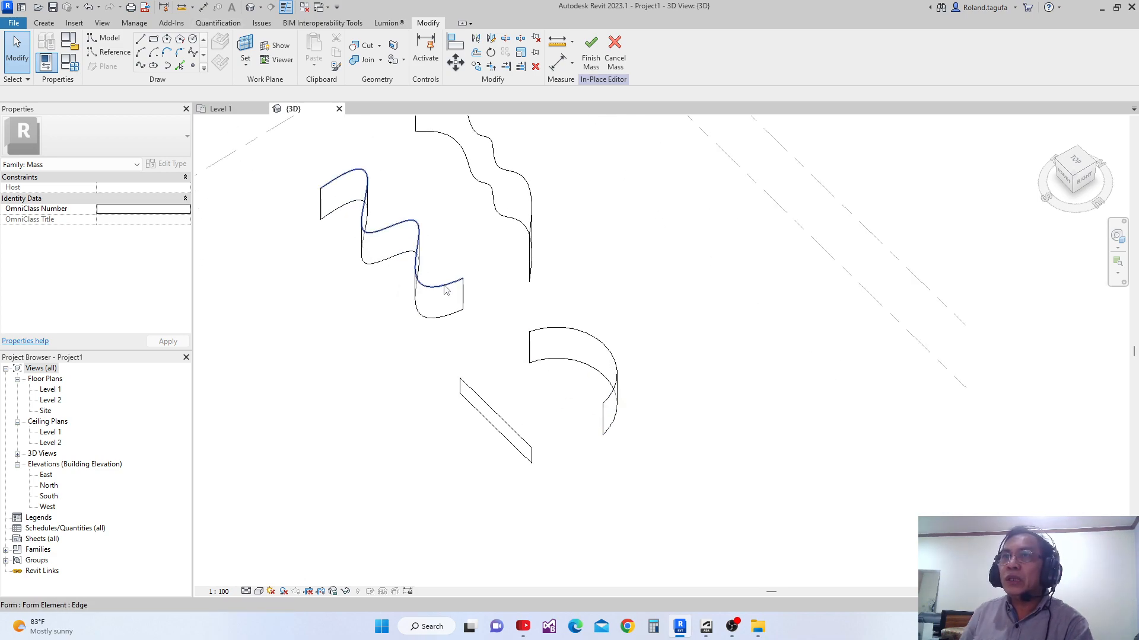
click(436, 319)
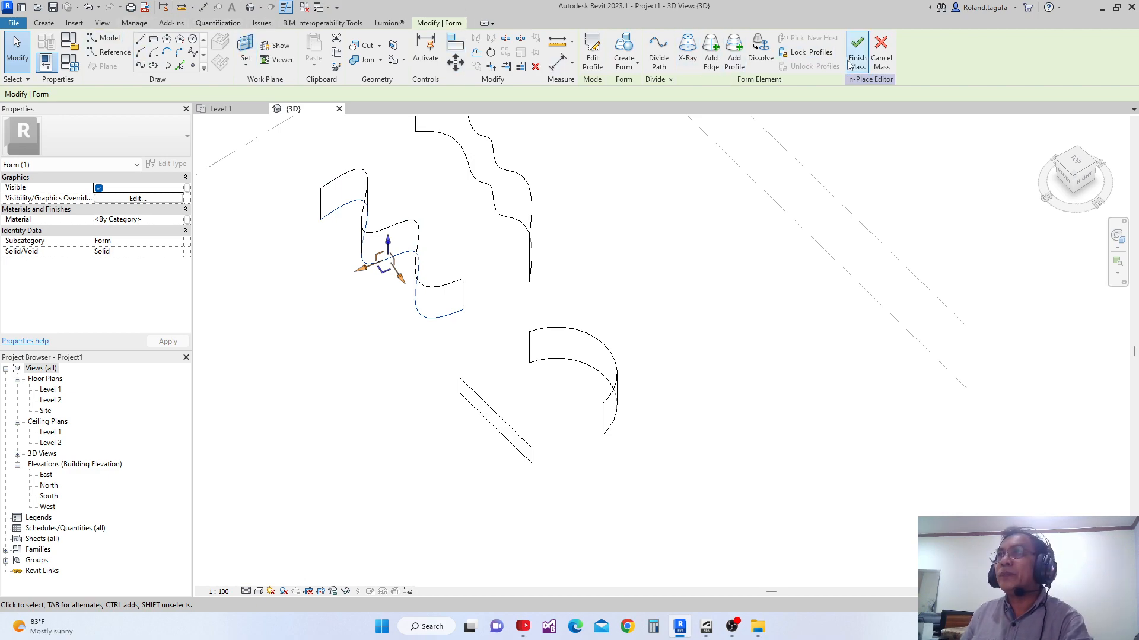
scroll(450, 254, down, 3)
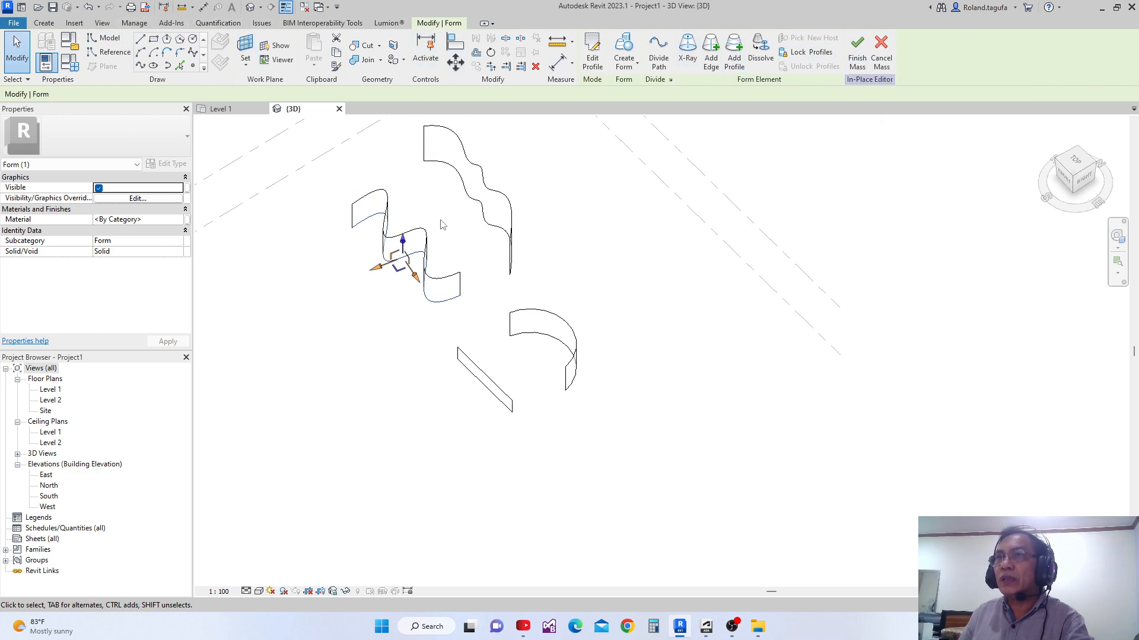
click(857, 52)
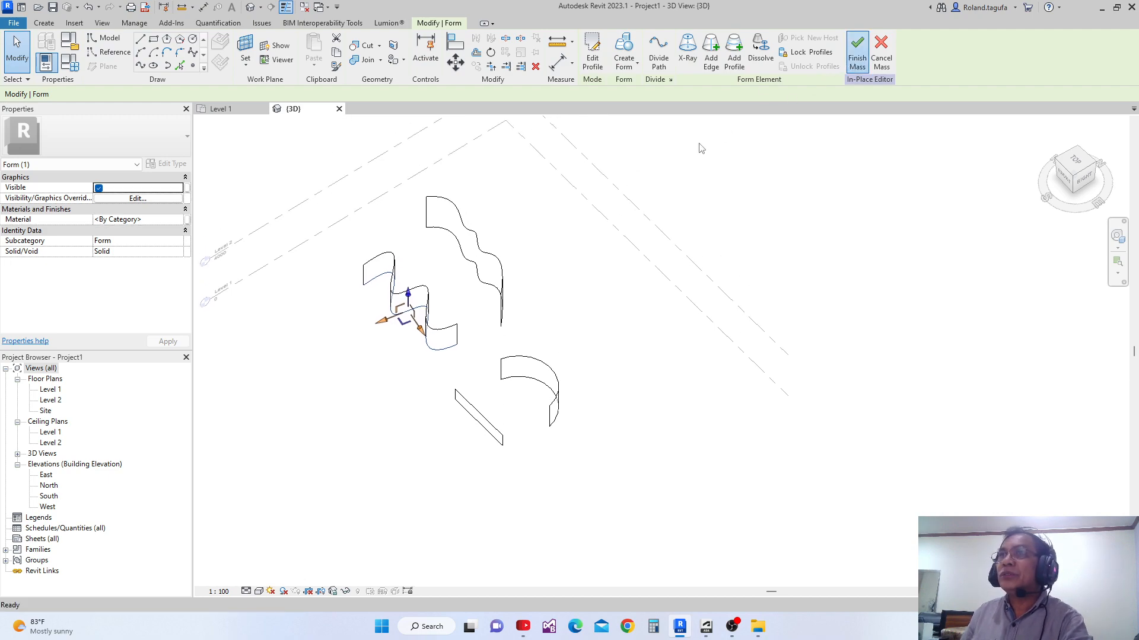
middle_drag(564, 250, 546, 281)
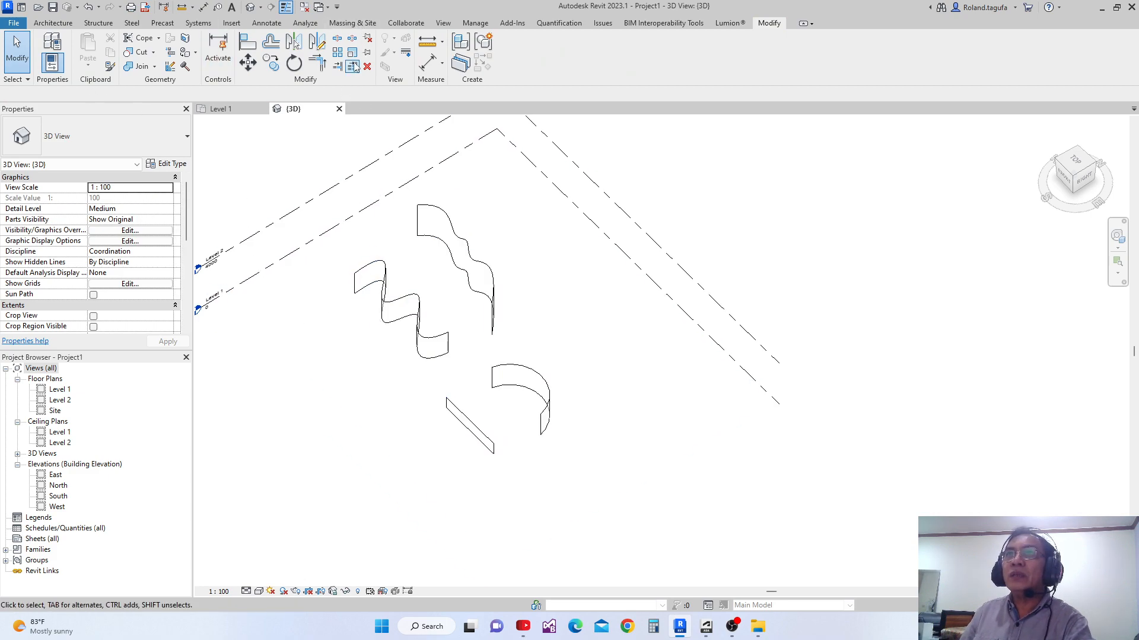
- Inspect the finished mass from another angle and close the Level 1 floor plan view
click(351, 25)
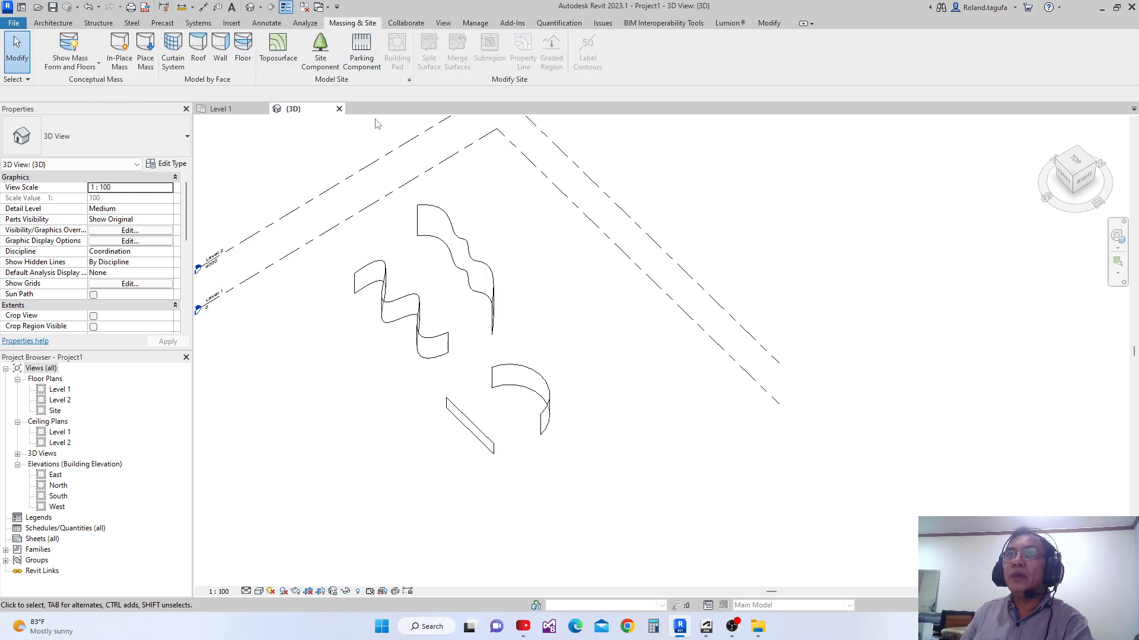
click(384, 313)
shift+middle_drag(437, 368, 448, 312)
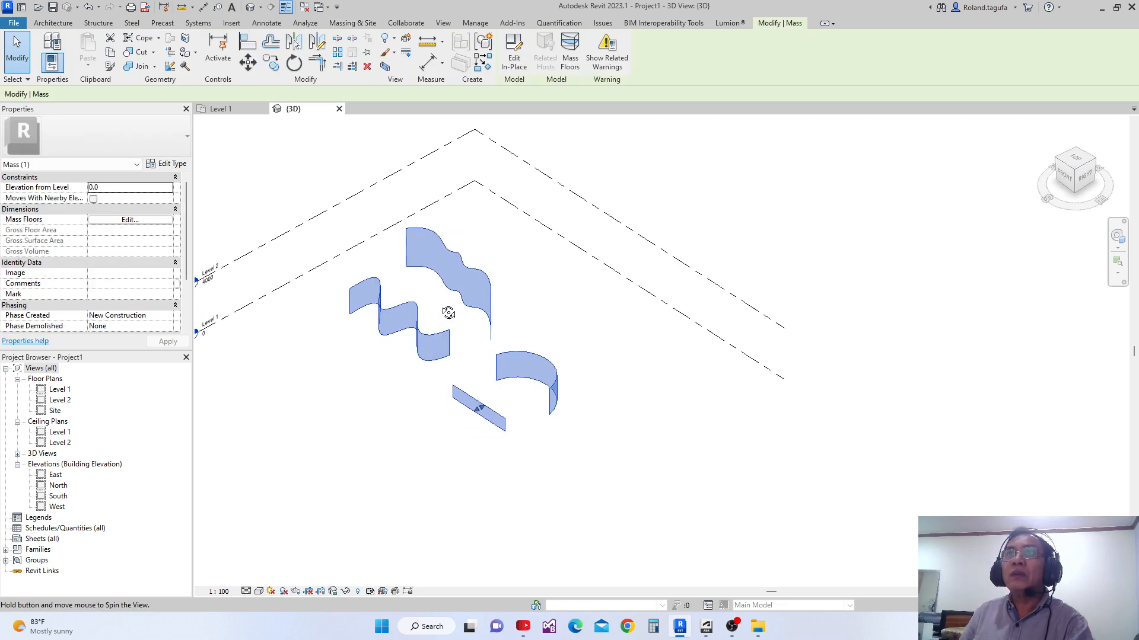
click(425, 167)
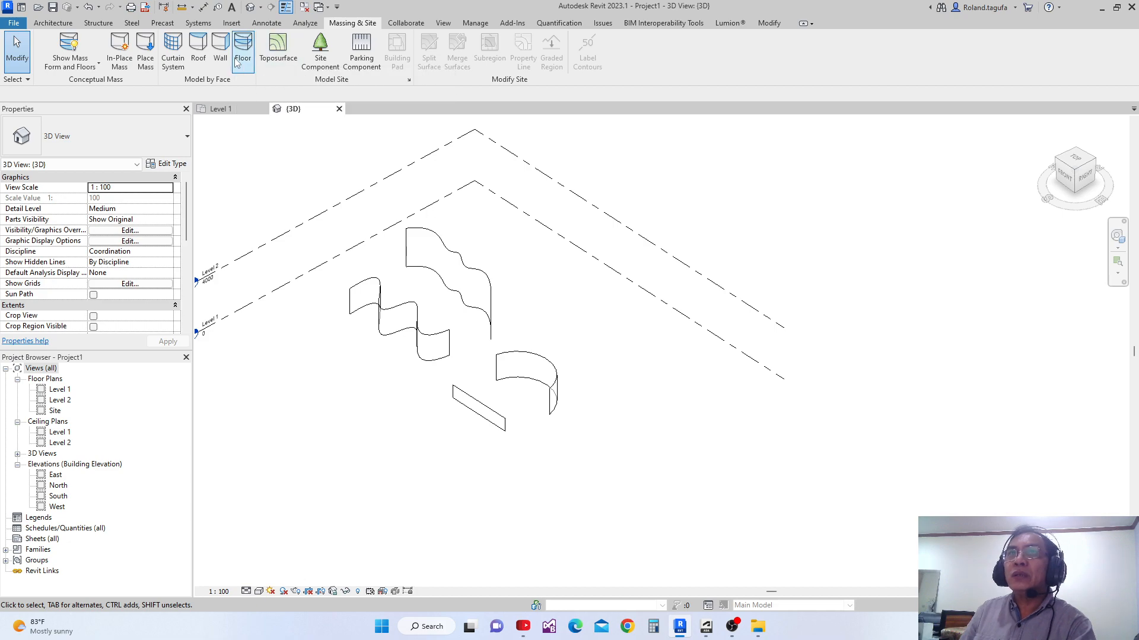
middle_click(211, 108)
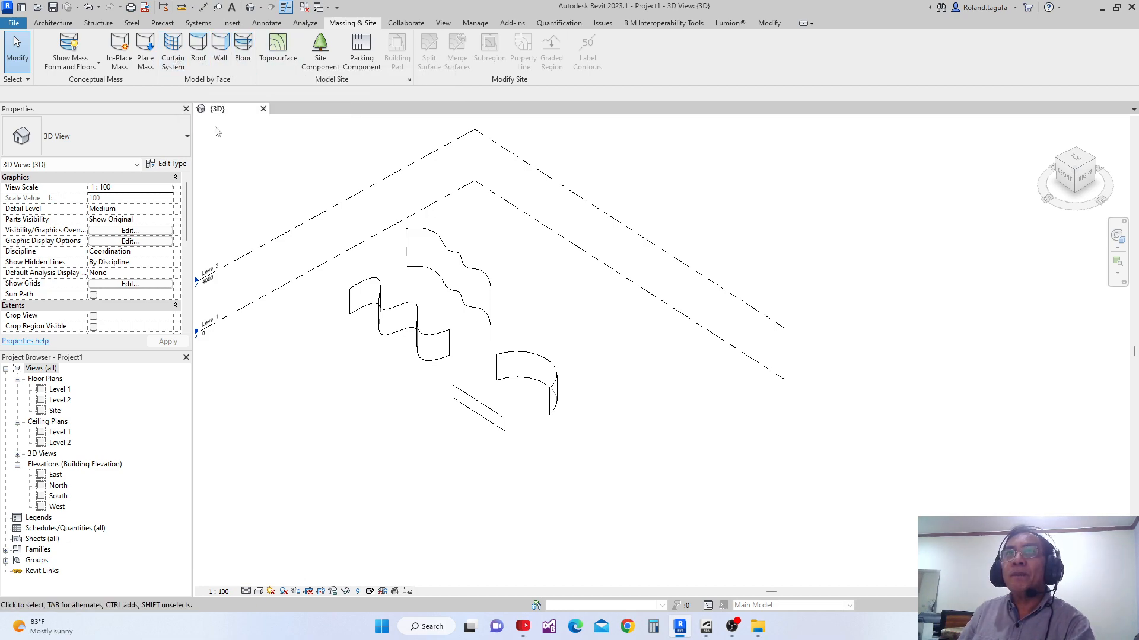
- Create a Generic - 200mm basic wall by face on the seven-control-point zigzag surface
click(219, 60)
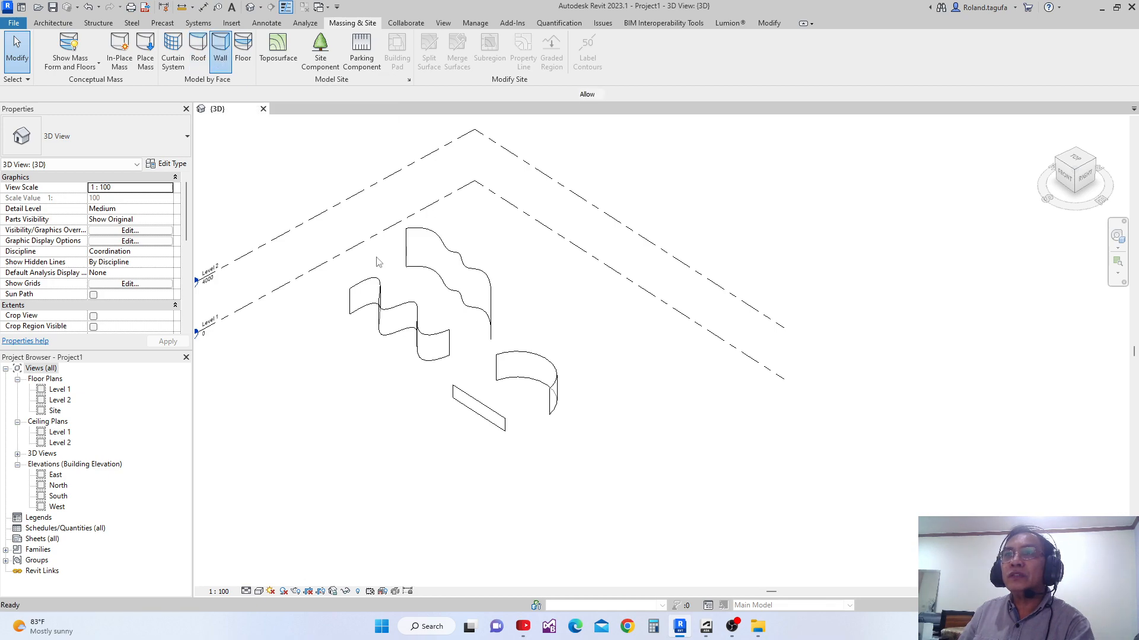
click(391, 316)
scroll(437, 312, up, 3)
mouse_move(448, 313)
middle_down()
mouse_move(460, 305)
mouse_move(451, 326)
middle_up()
scroll(442, 335, down, 3)
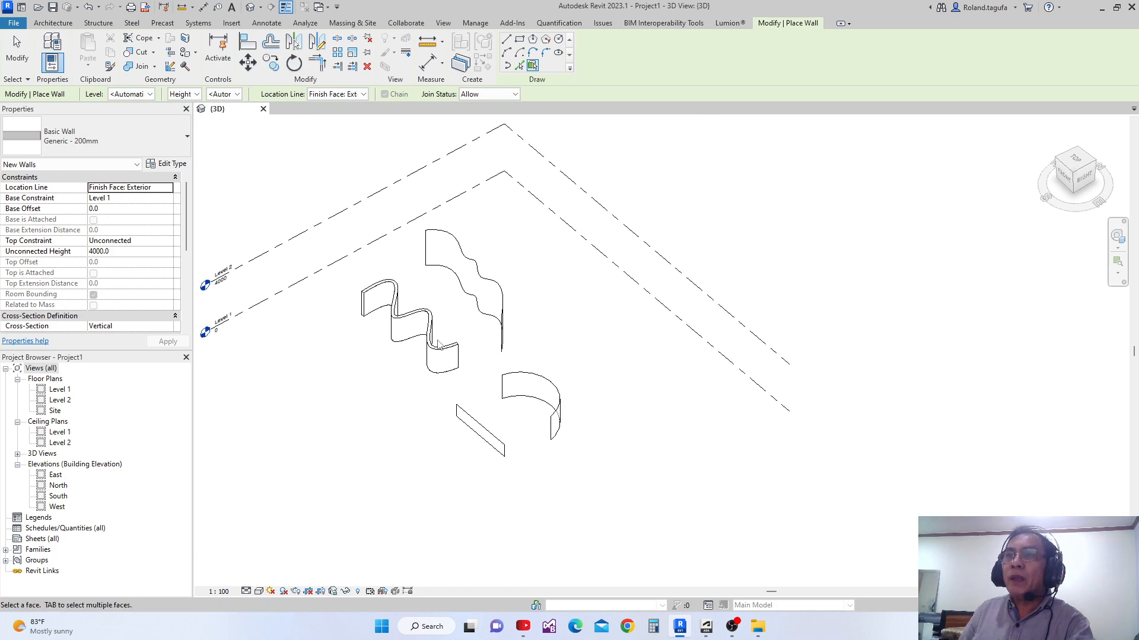
key(Escape)
- Examine the new wall on the zigzag surface alongside the remaining mass surfaces in the 3D view
scroll(397, 314, up, 3)
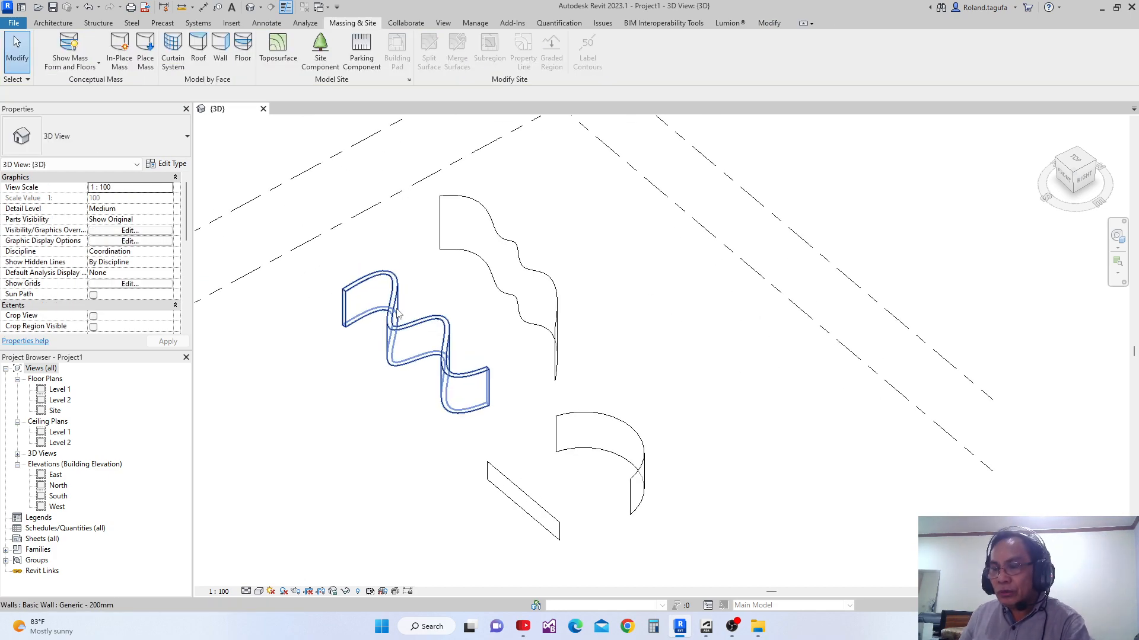
scroll(385, 322, down, 2)
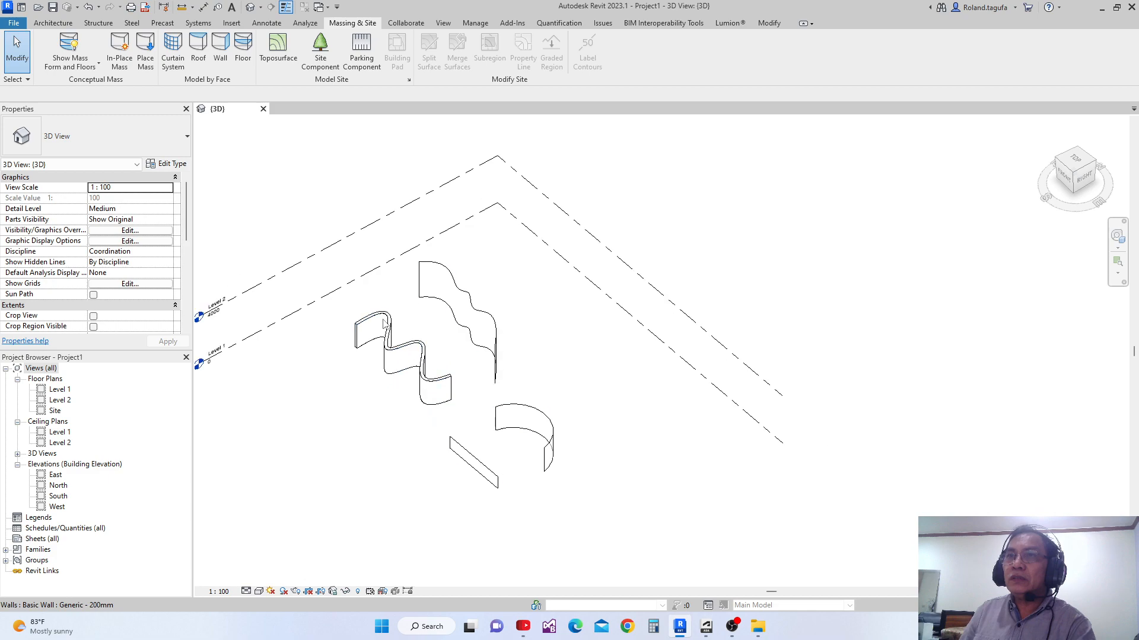
middle_drag(384, 322, 423, 303)
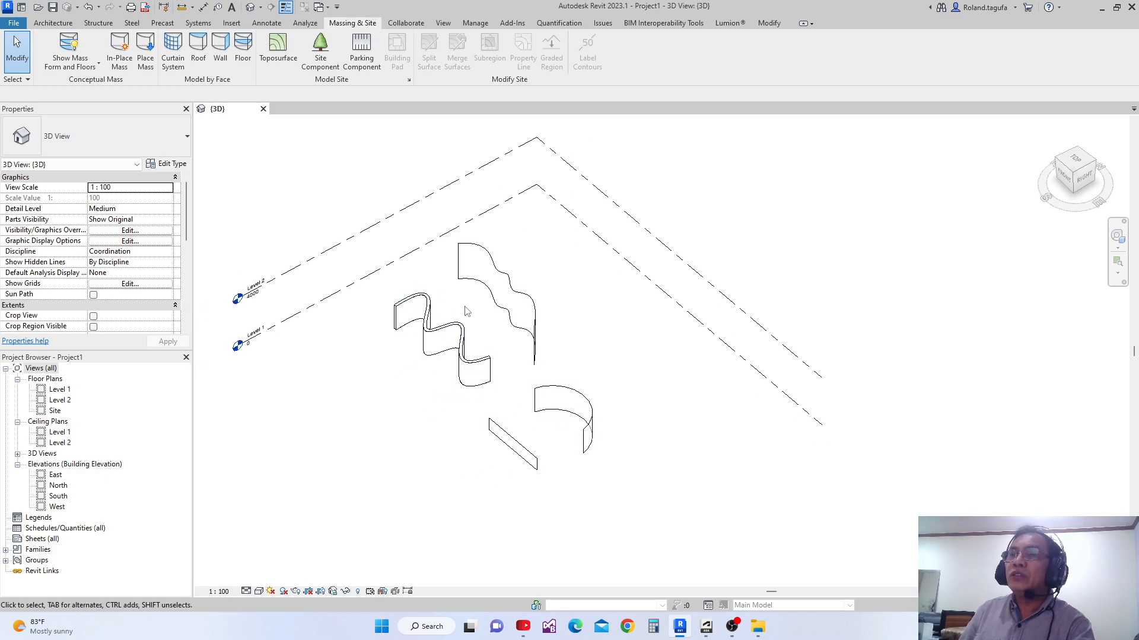
scroll(464, 305, up, 1)
middle_drag(463, 293, 474, 273)
scroll(486, 285, down, 1)
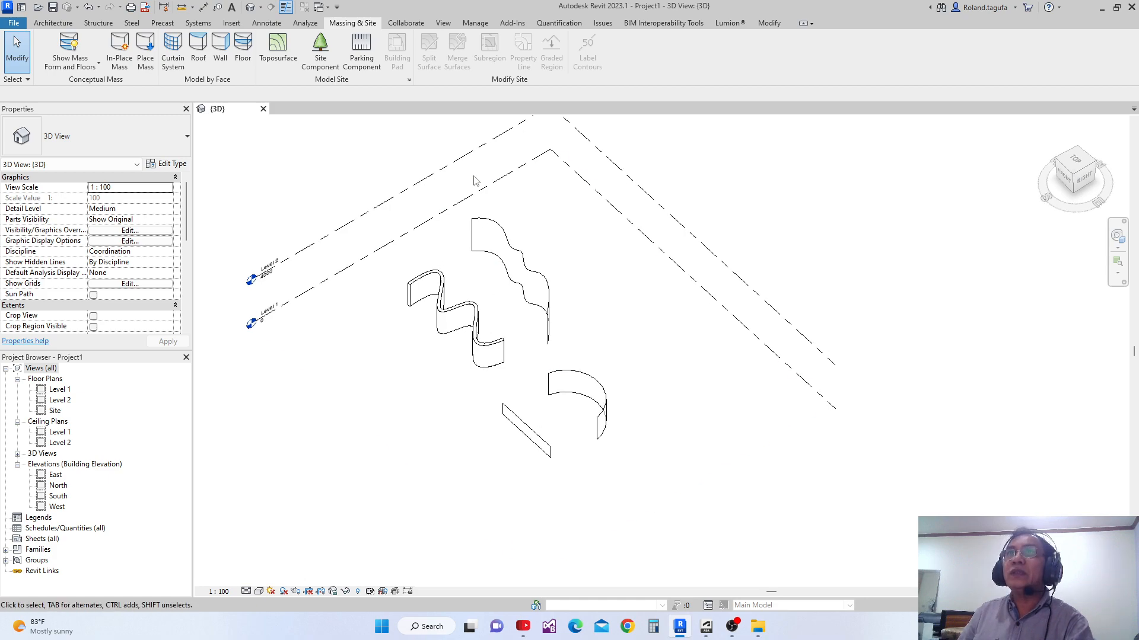
scroll(475, 178, up, 1)
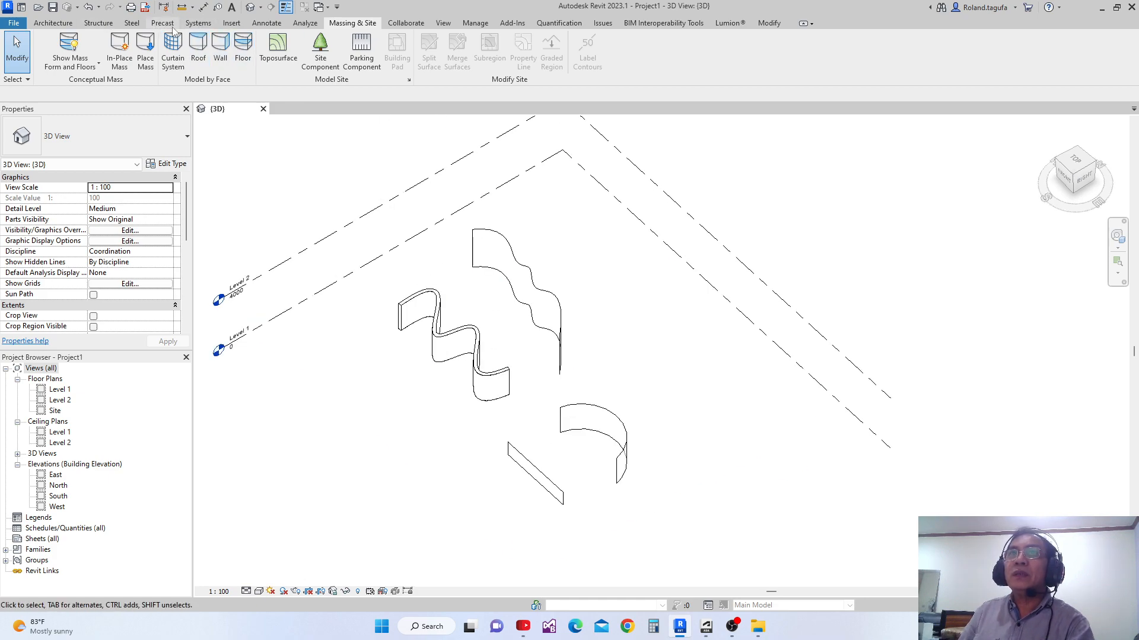
- Start loading a family and browse the library to the English > US > Mass folder
click(228, 24)
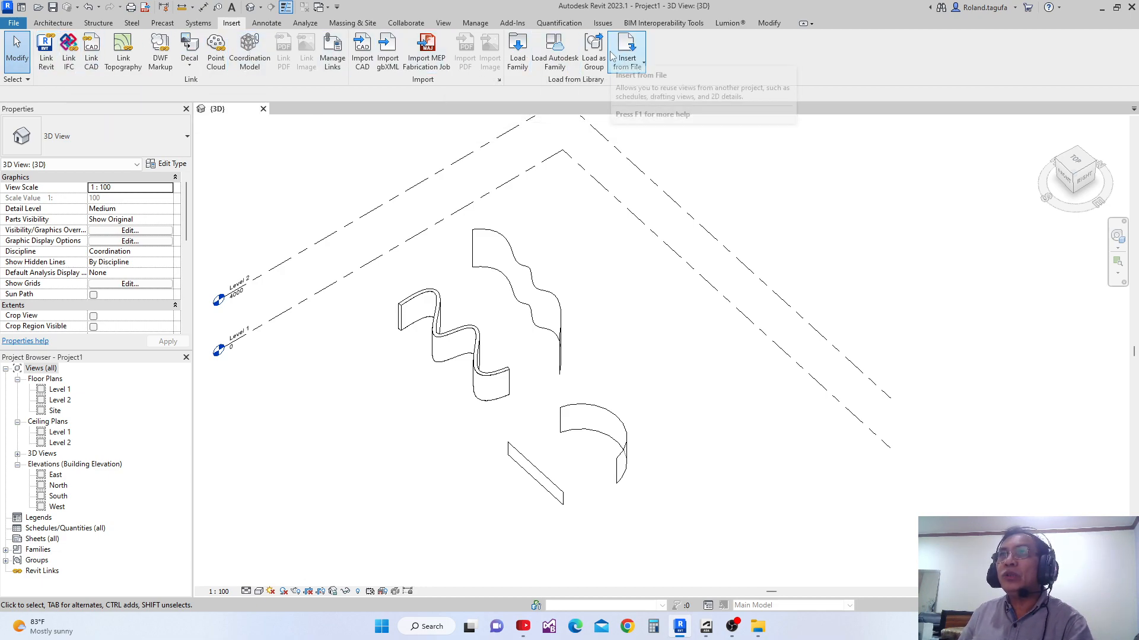
click(516, 66)
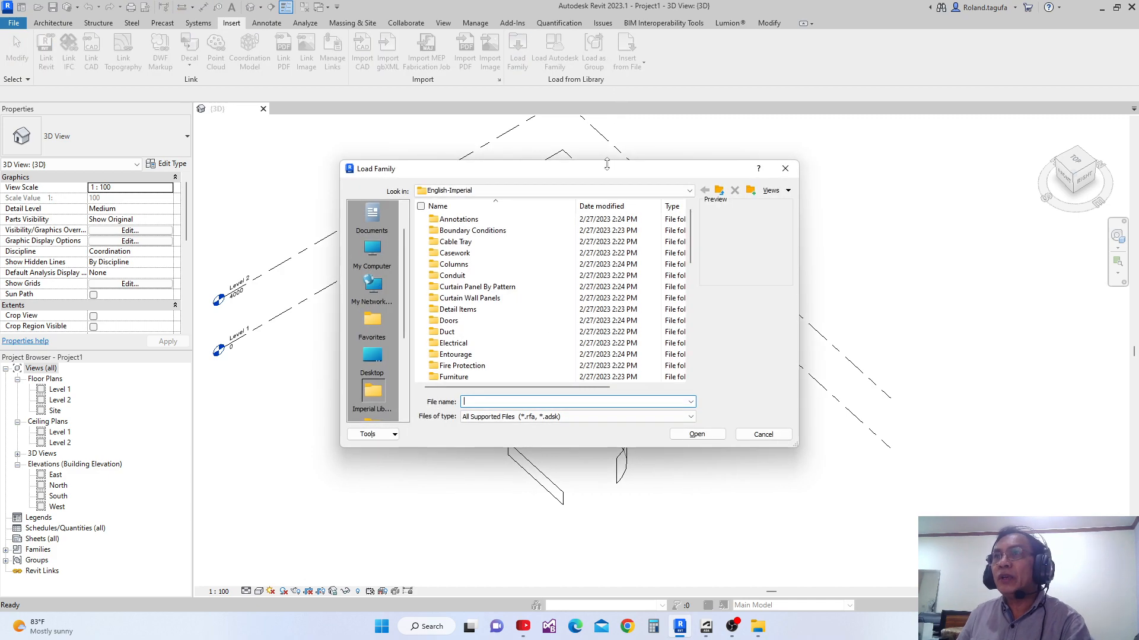
drag(601, 178, 512, 136)
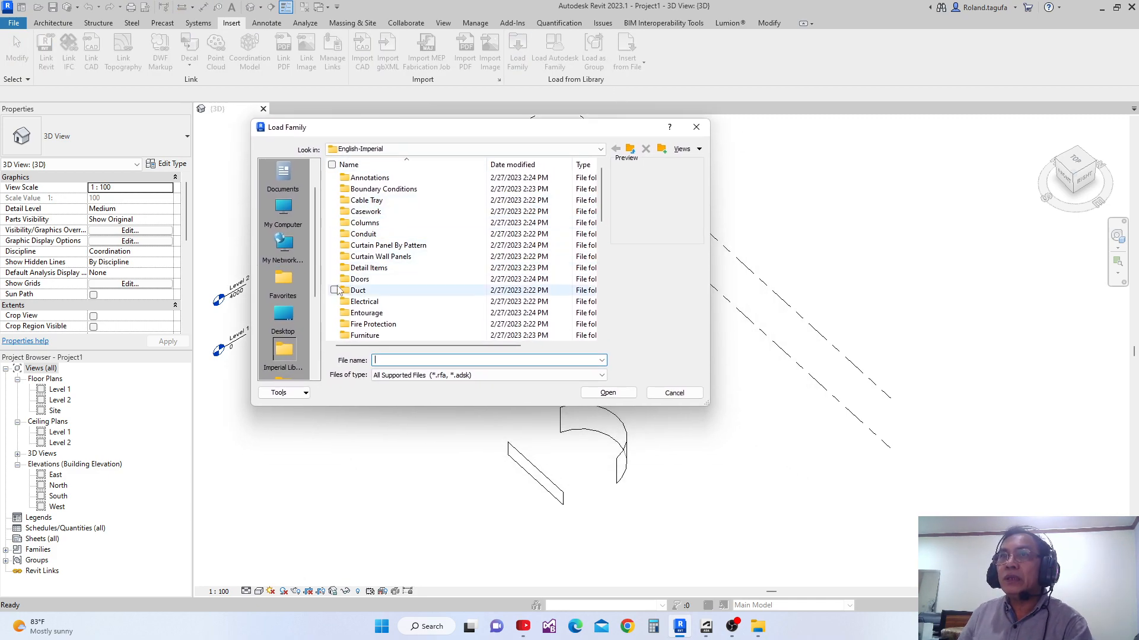
click(629, 149)
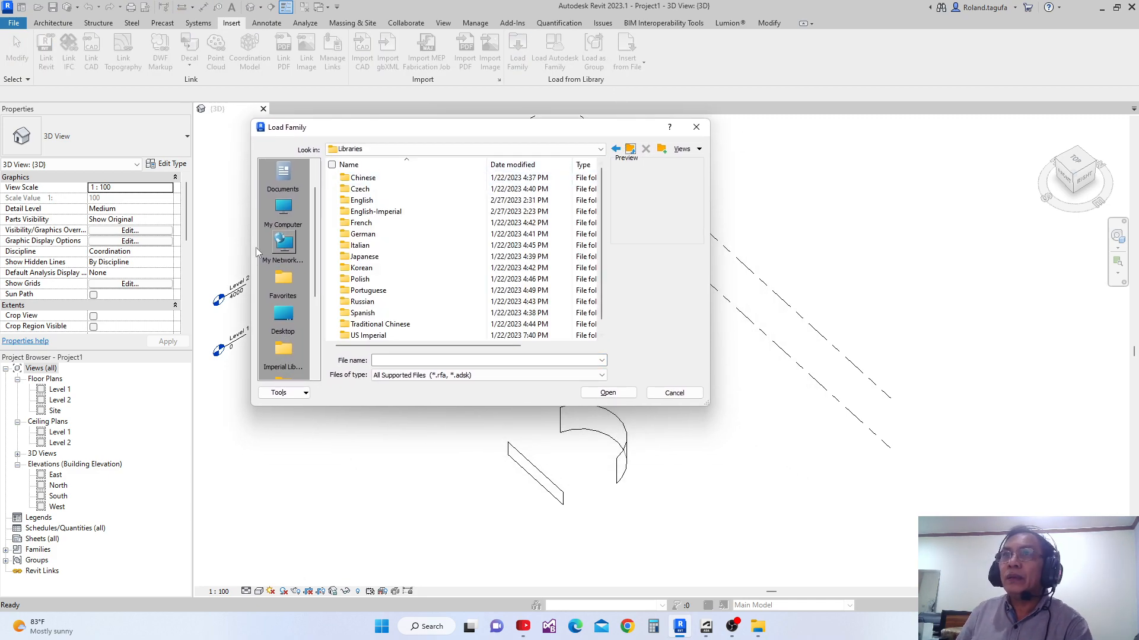
click(378, 204)
double_click(380, 202)
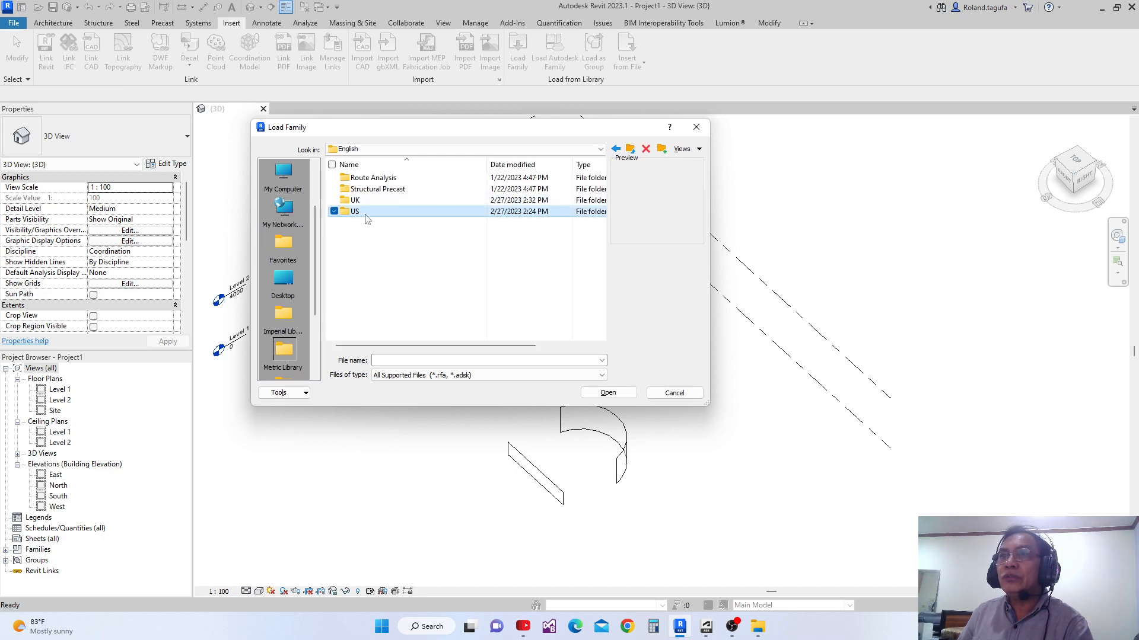
double_click(356, 212)
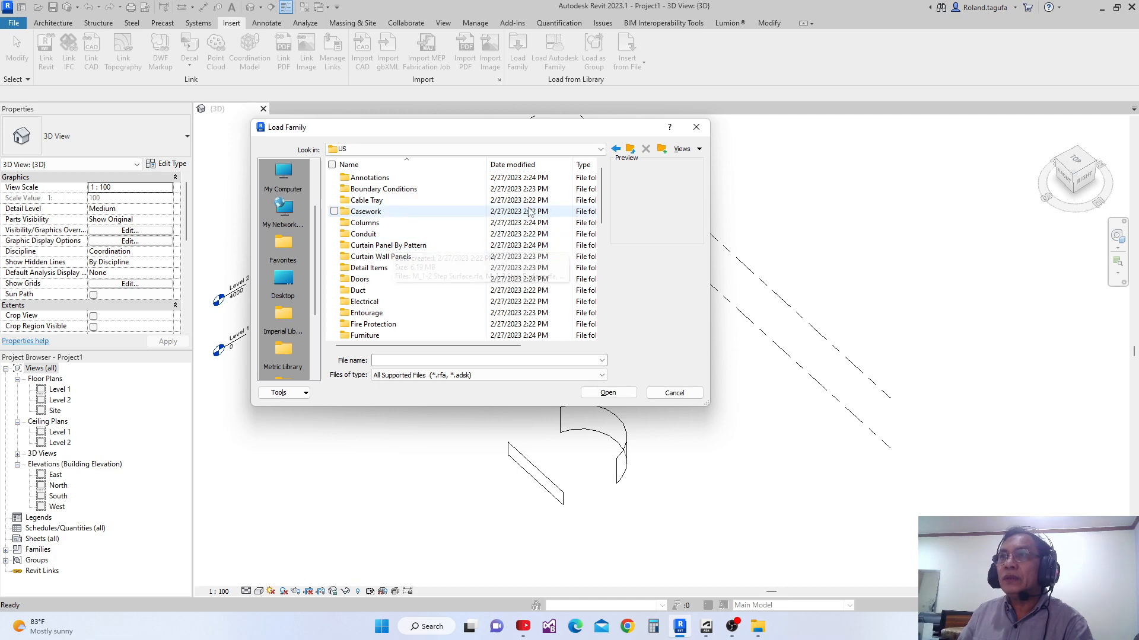
drag(712, 224, 813, 225)
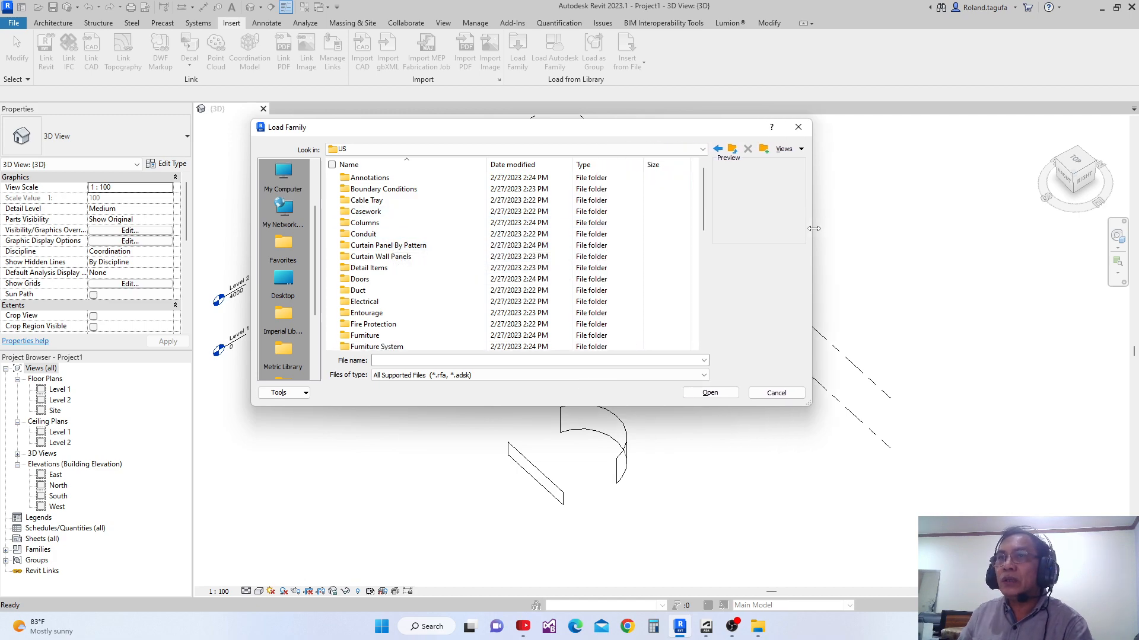
scroll(481, 267, down, 4)
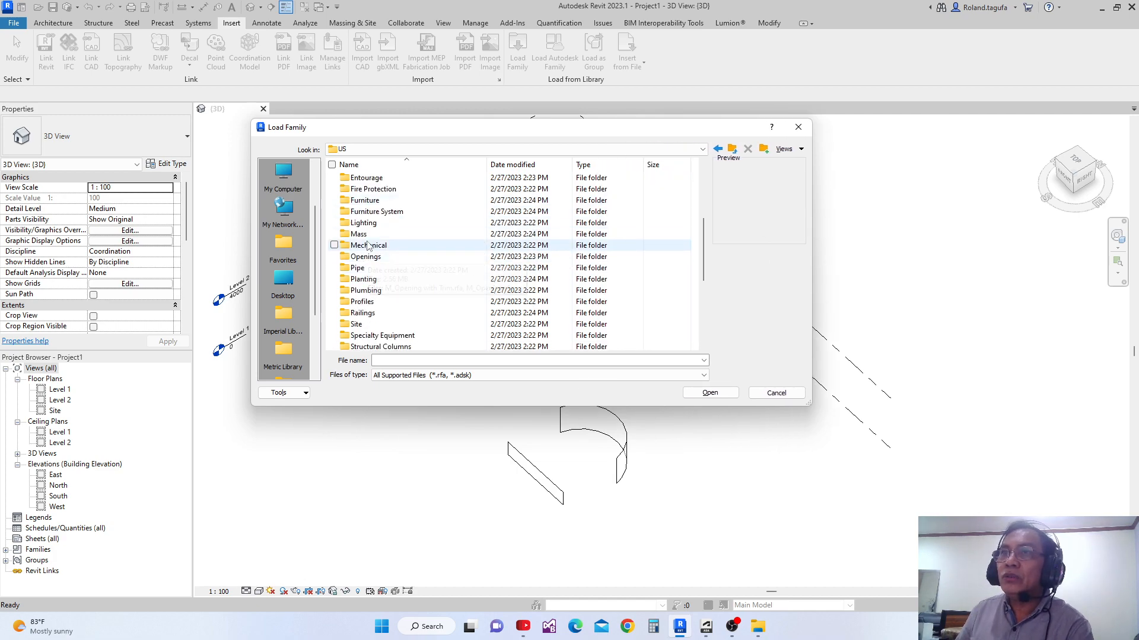
click(405, 235)
double_click(382, 237)
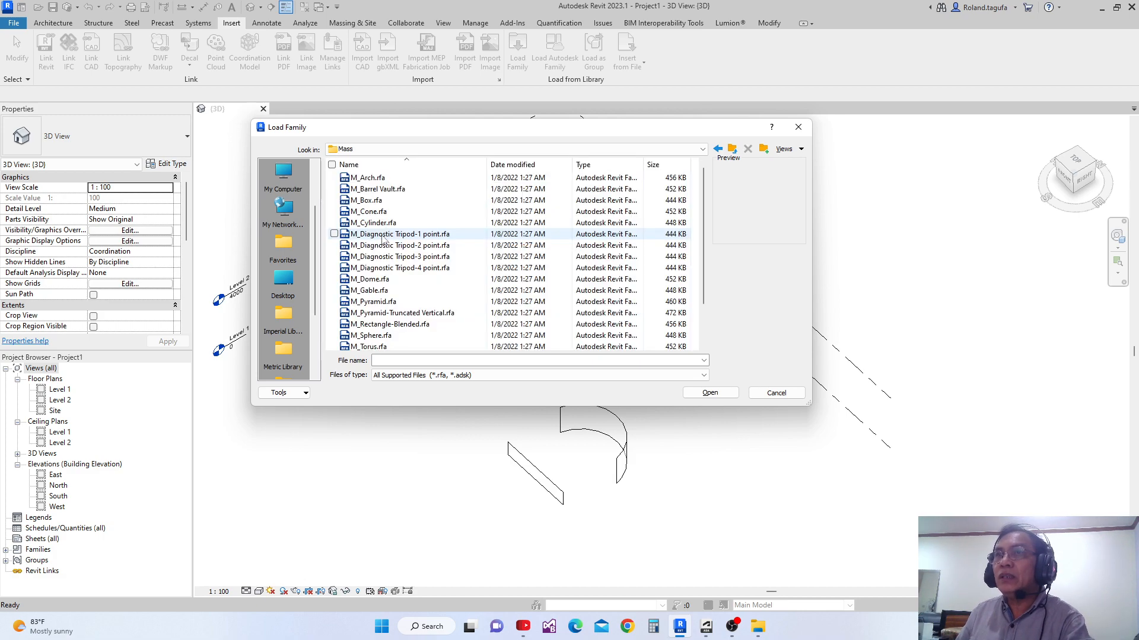
- Preview the mass families in the Mass folder, from M_Arch.rfa through the truncated pyramid
click(370, 180)
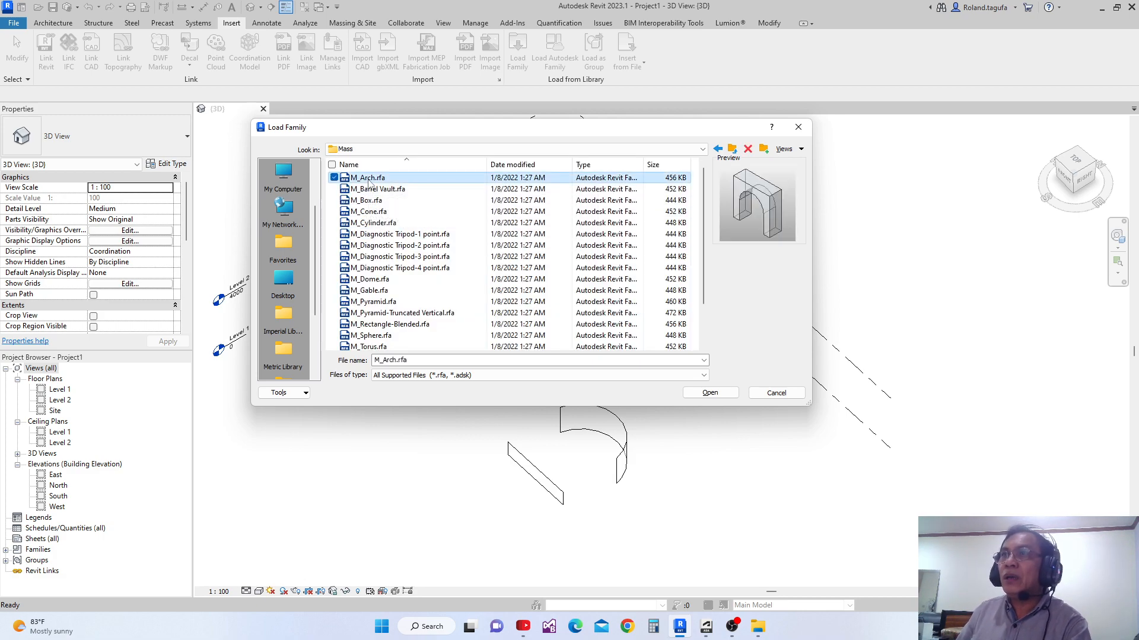
key(Down)
key(Down)
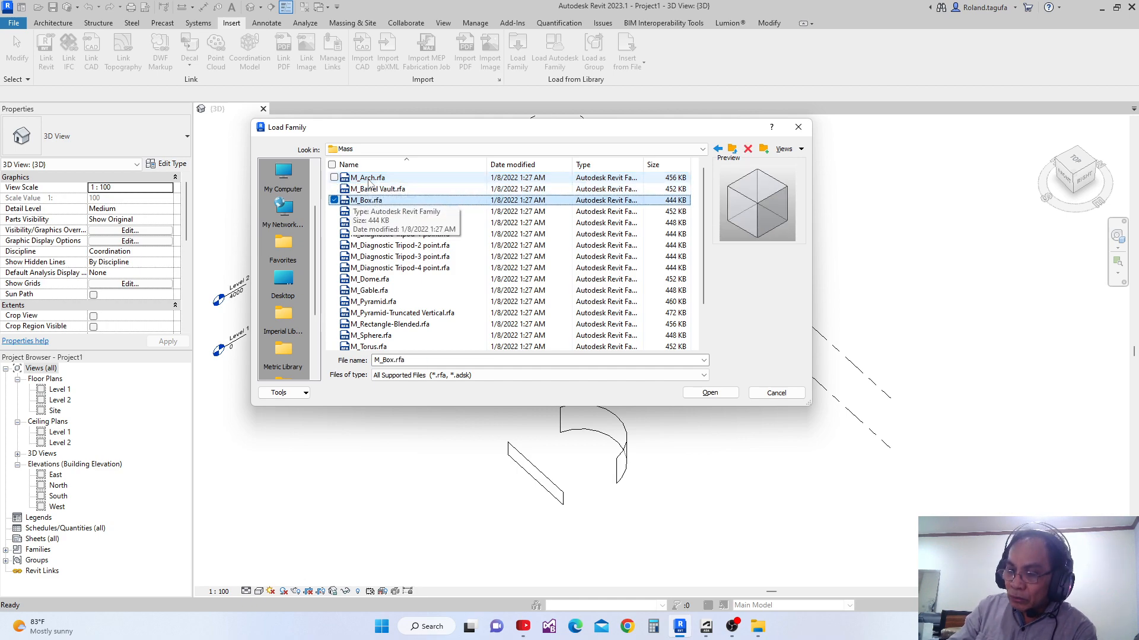
key(Up)
key(Up)
key(Down)
key(Down)
key(Down)
key(Down)
key(Down)
key(Down)
key(Down)
key(Down)
key(Down)
key(Down)
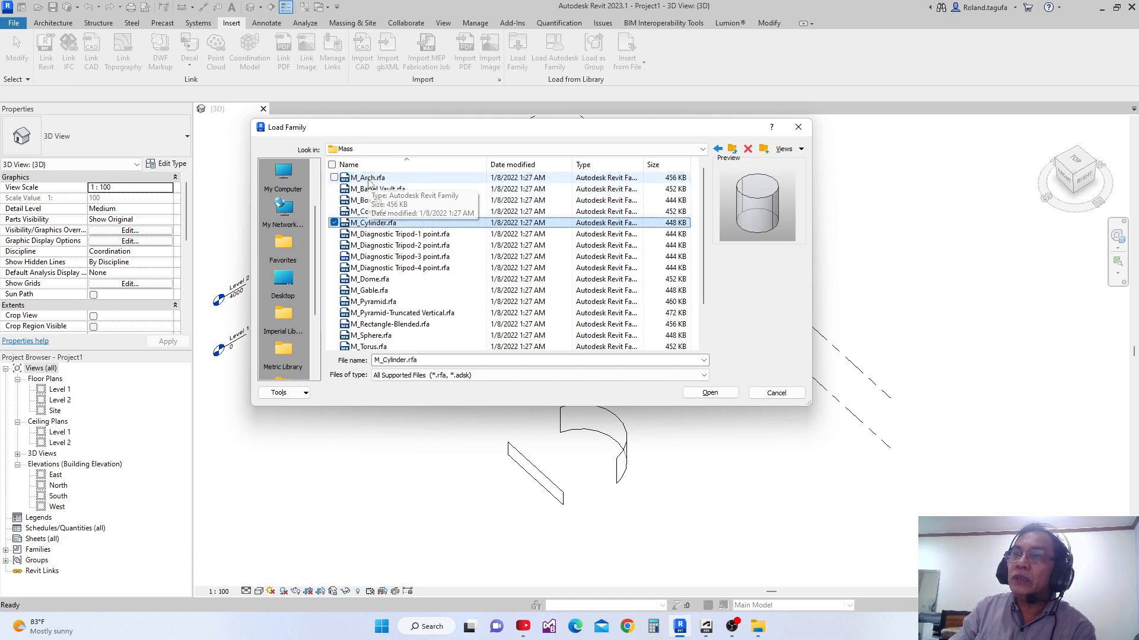
key(Down)
key(Down)
key(Down)
key(Down)
key(Down)
key(Down)
key(Down)
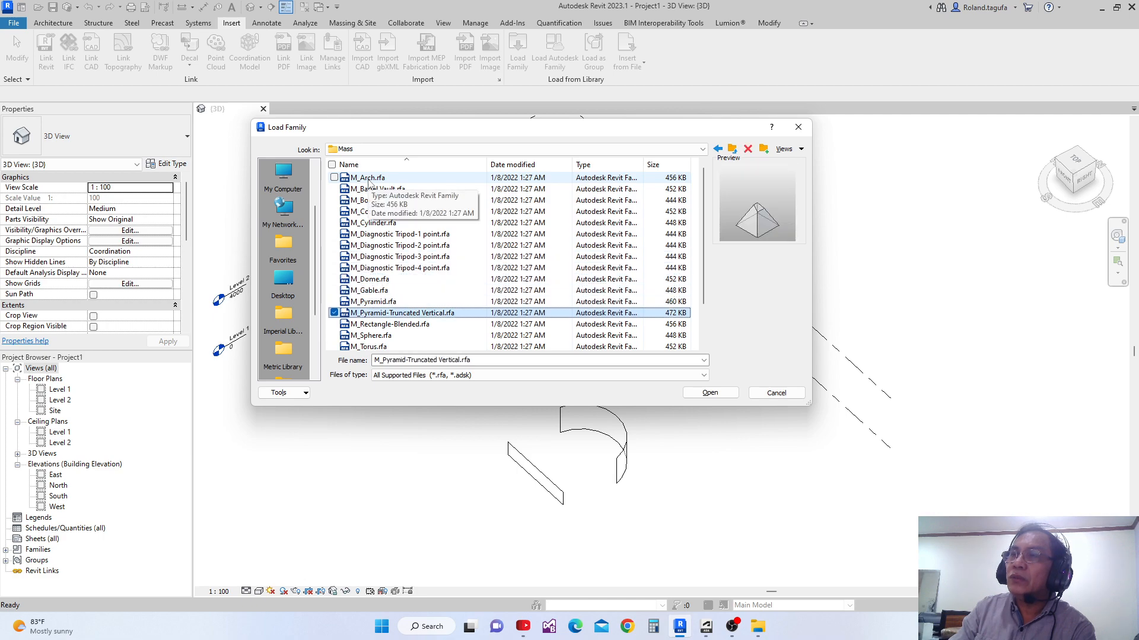
key(Up)
key(Up)
key(Up)
key(Up)
key(Up)
key(Up)
key(Up)
key(Up)
key(Up)
key(Up)
key(Up)
key(Up)
key(Up)
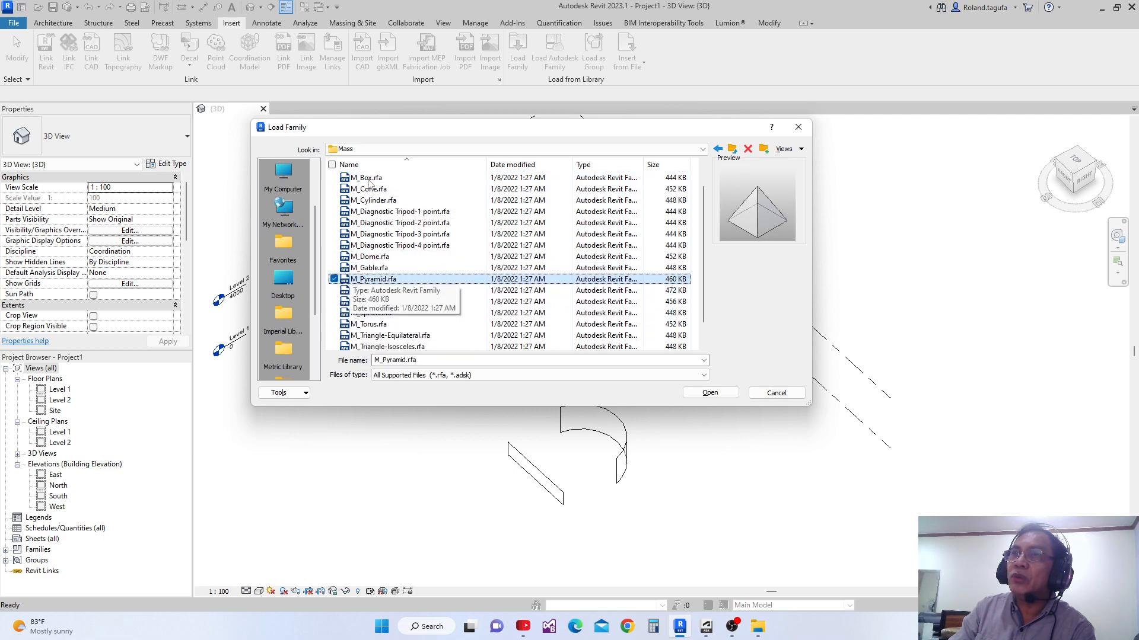
- Load the M_Box.rfa mass family into the project
key(Up)
key(Up)
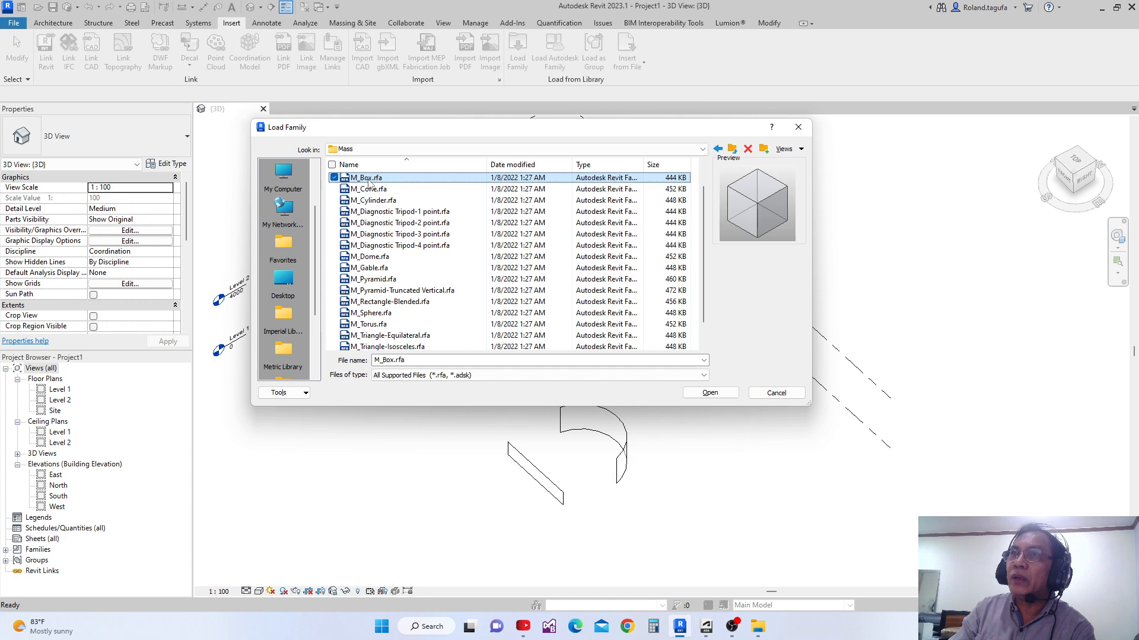
click(700, 396)
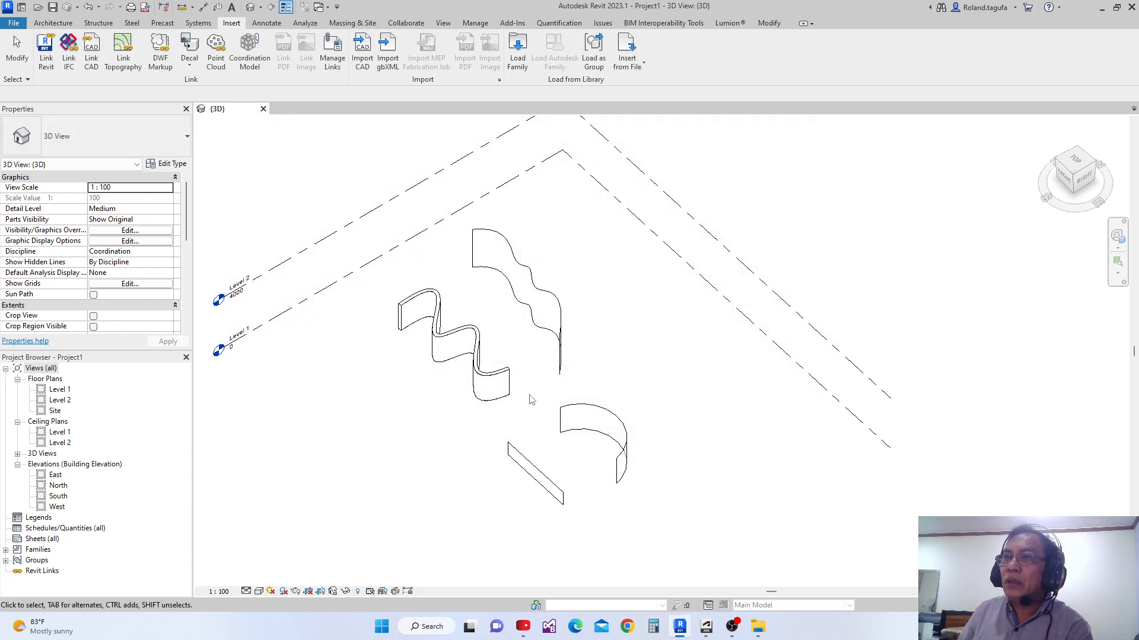
- Place one M_Box mass component on the Level 1 plane, at the near left side of the wavy wall
middle_drag(431, 402, 517, 389)
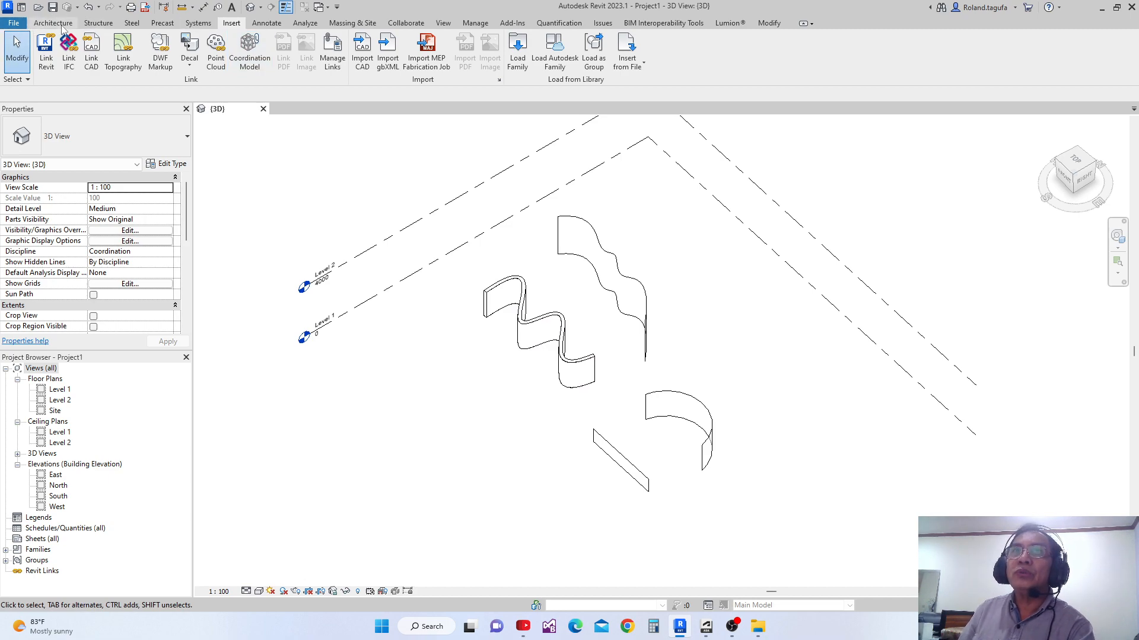
click(40, 25)
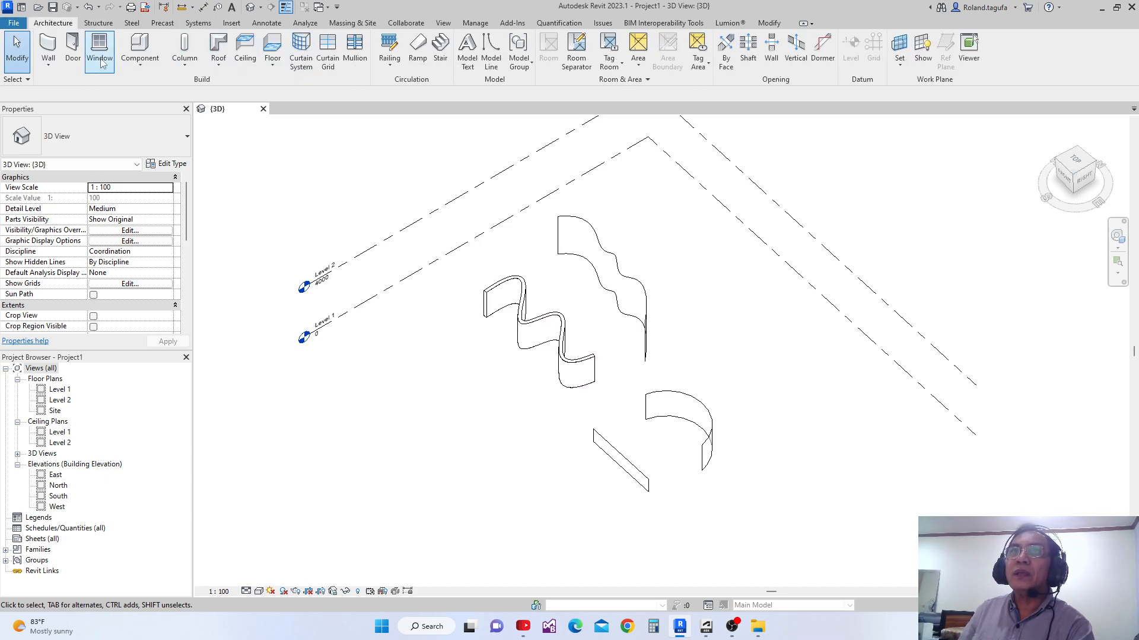
click(141, 52)
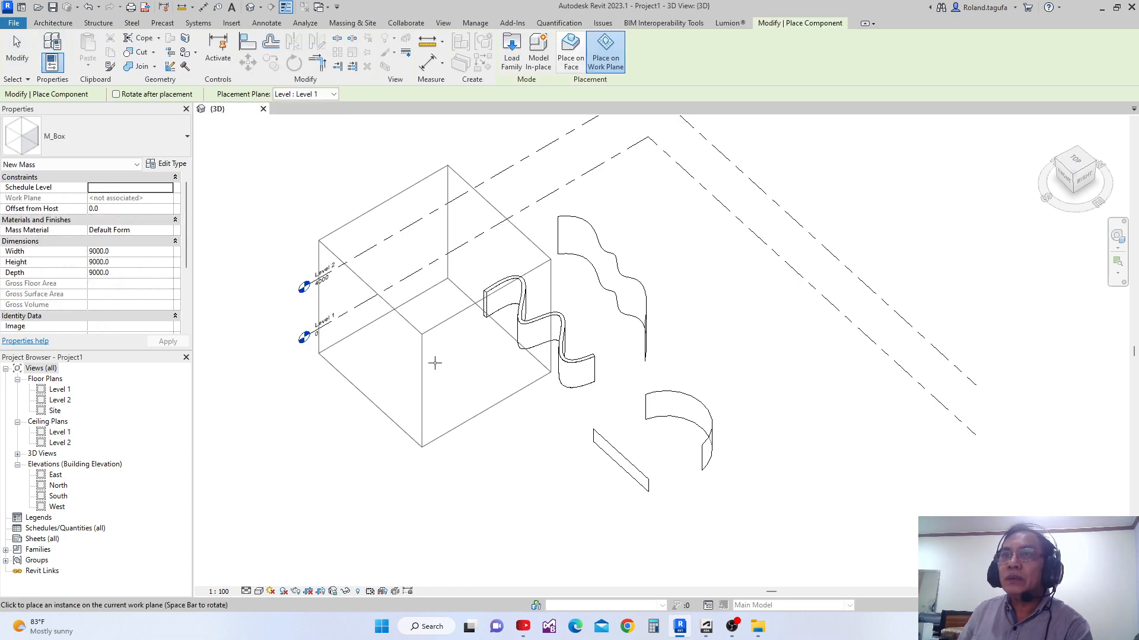
scroll(501, 394, down, 4)
scroll(533, 400, up, 4)
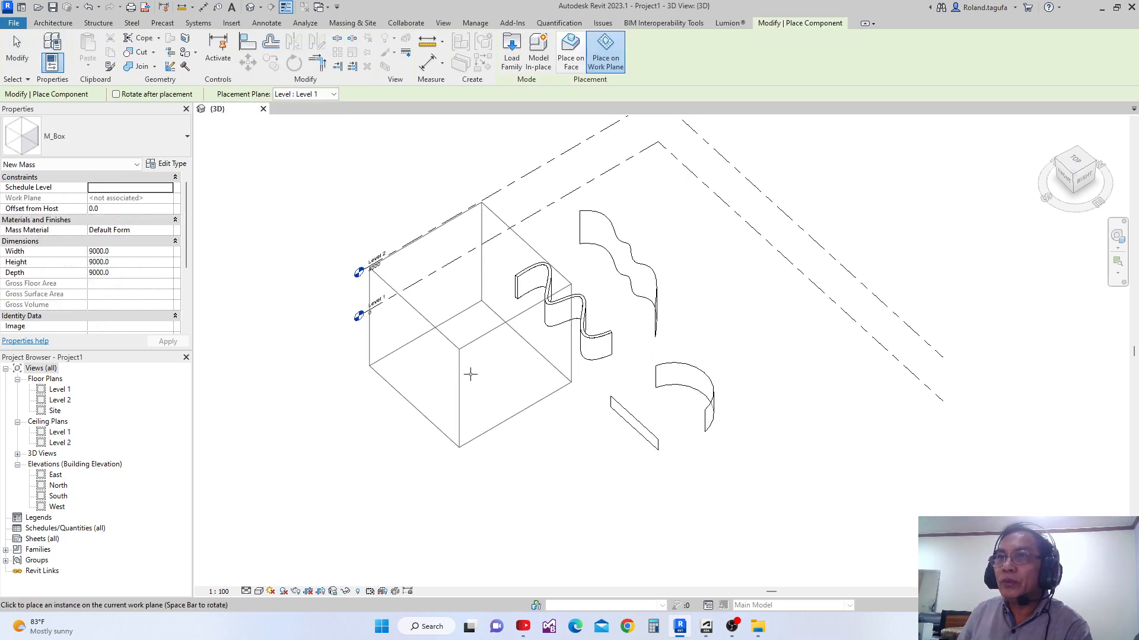
scroll(473, 364, down, 3)
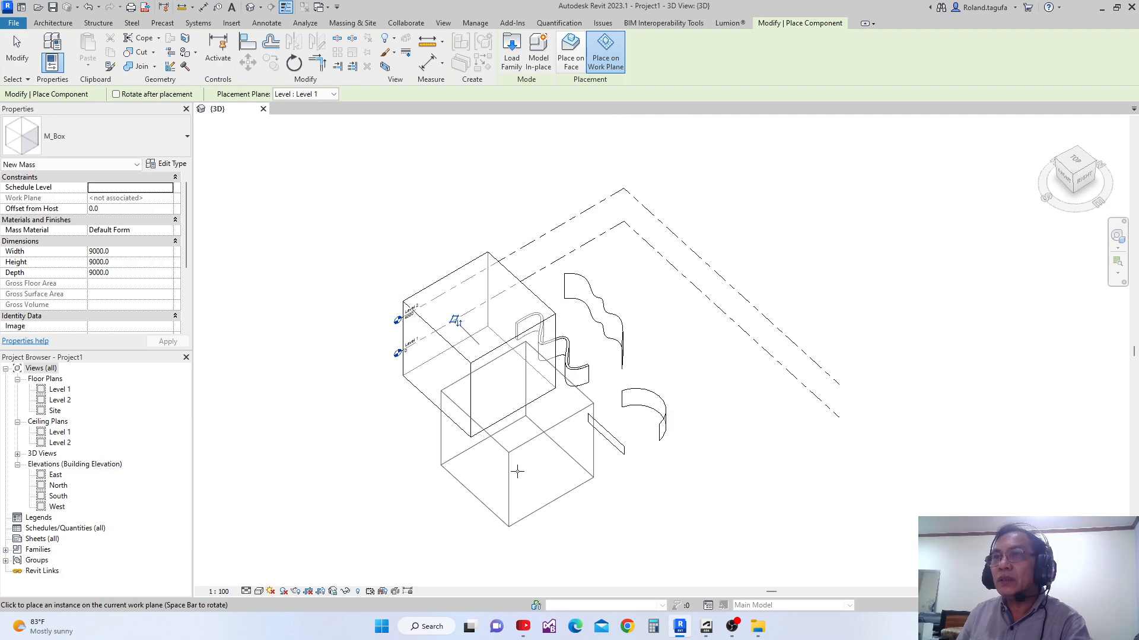
middle_drag(516, 470, 442, 377)
key(Escape)
scroll(433, 302, up, 2)
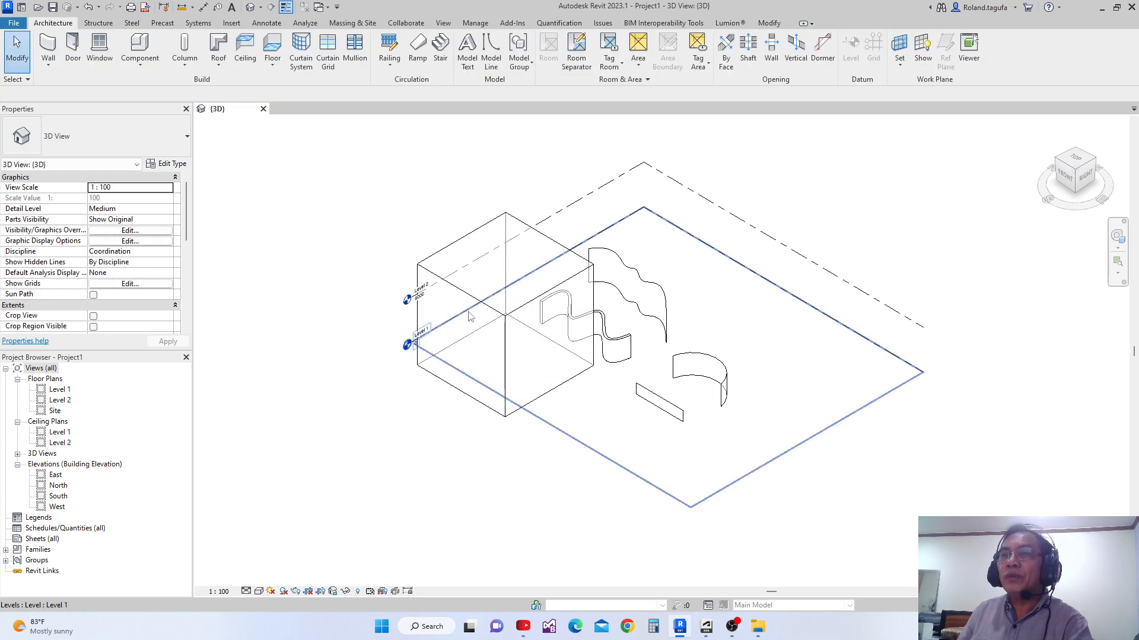
scroll(445, 340, down, 3)
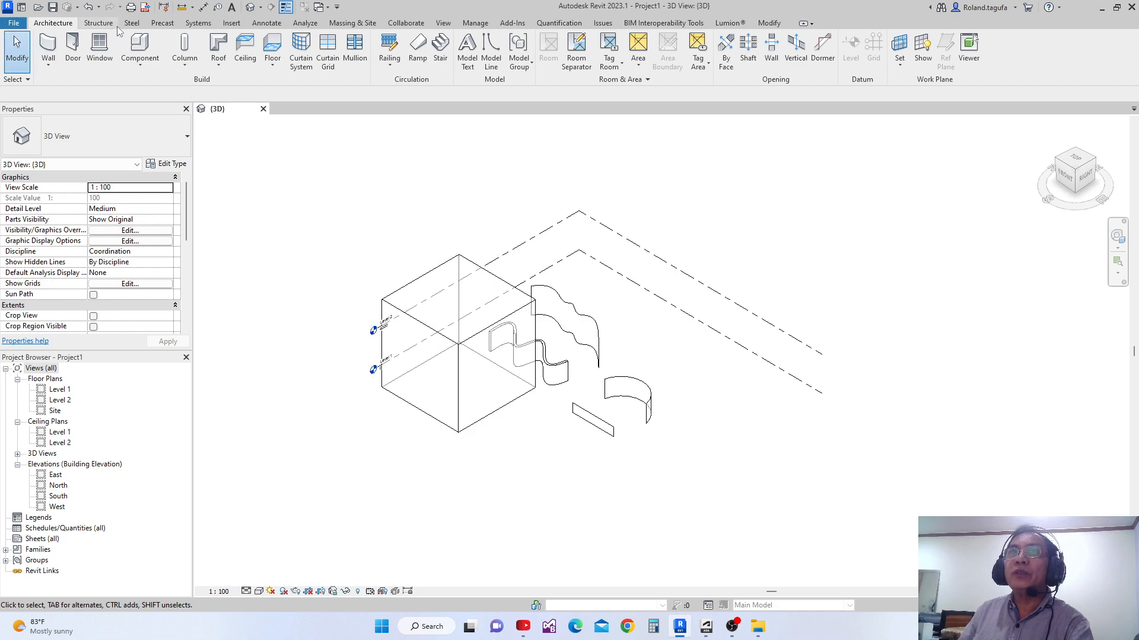
- Preview other mass families such as the barrel vault, cone, cylinder and dome, and load M_Gable.rfa
click(231, 24)
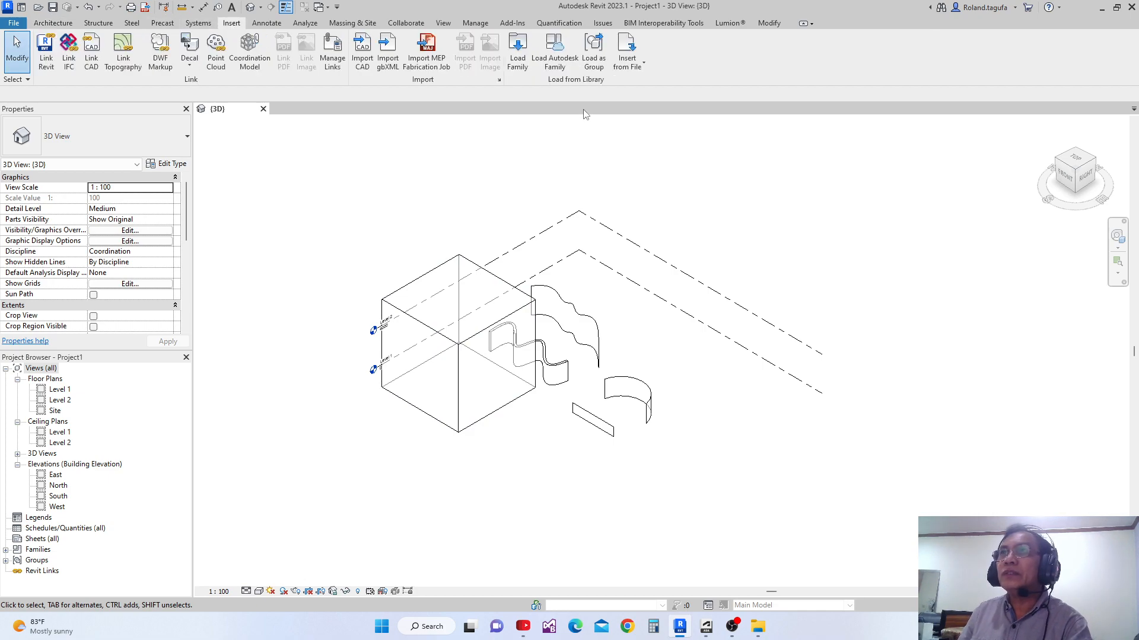
click(517, 52)
click(379, 190)
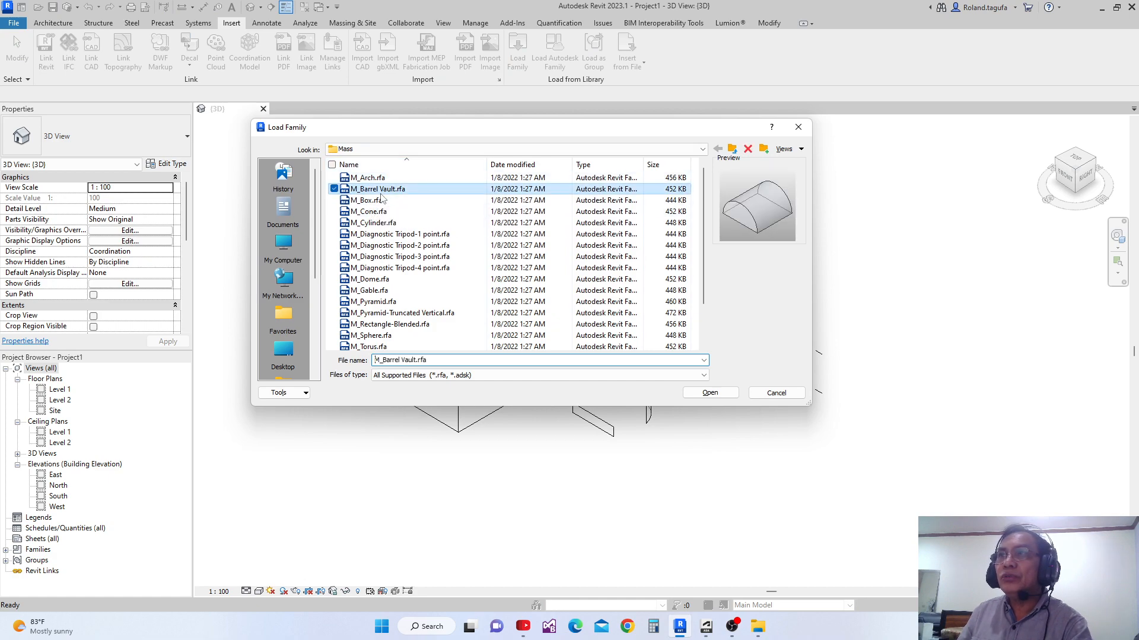
click(373, 212)
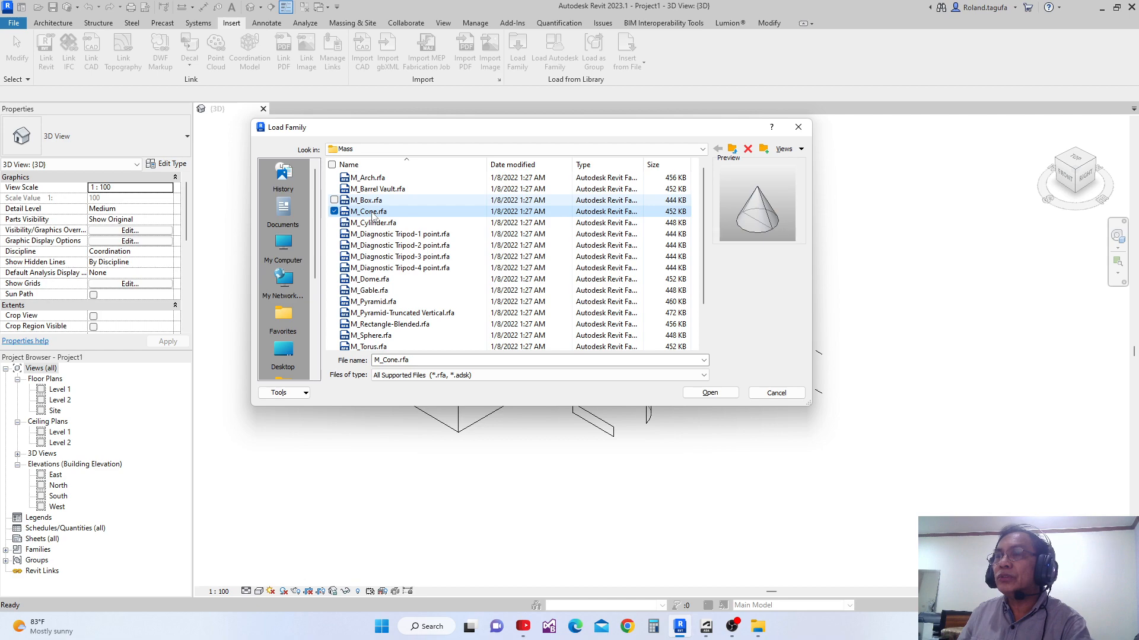
click(375, 225)
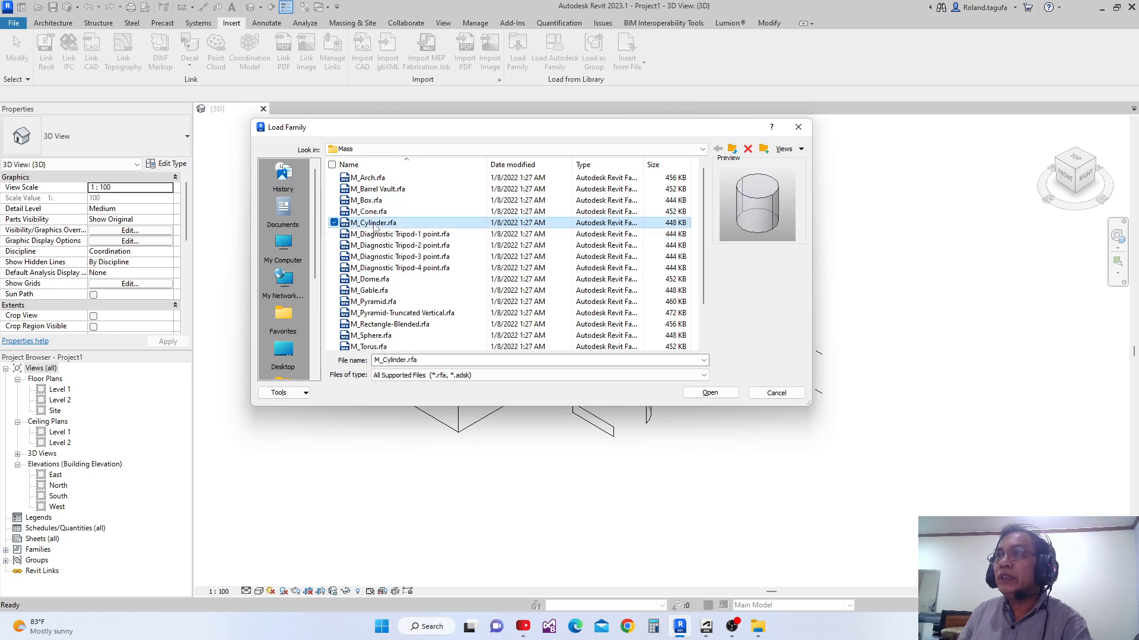
click(374, 224)
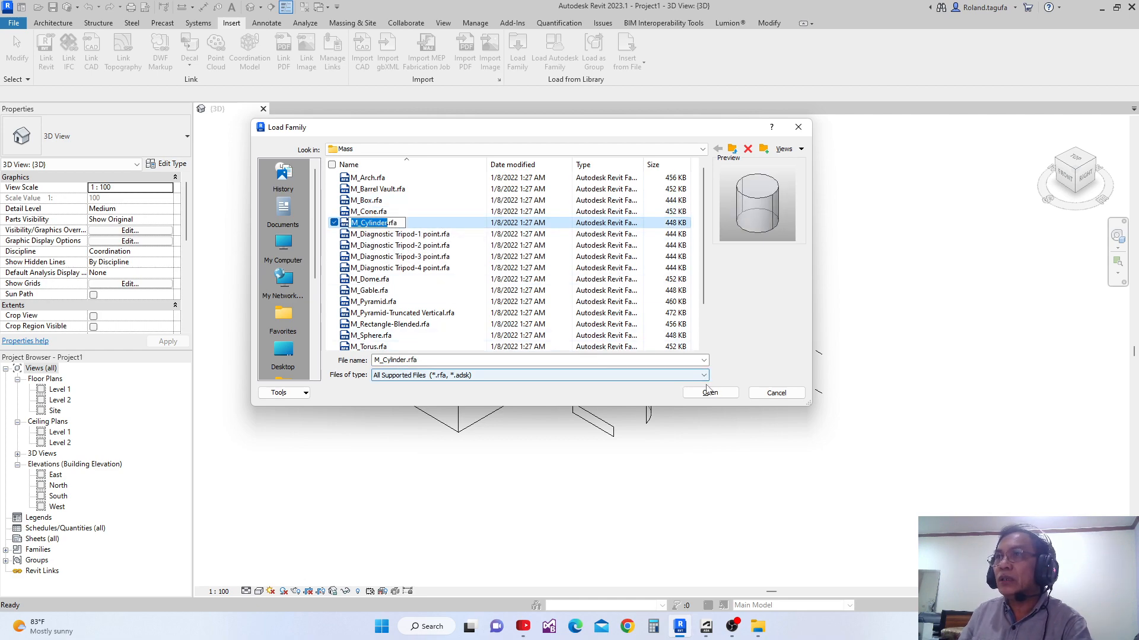
click(368, 236)
click(373, 224)
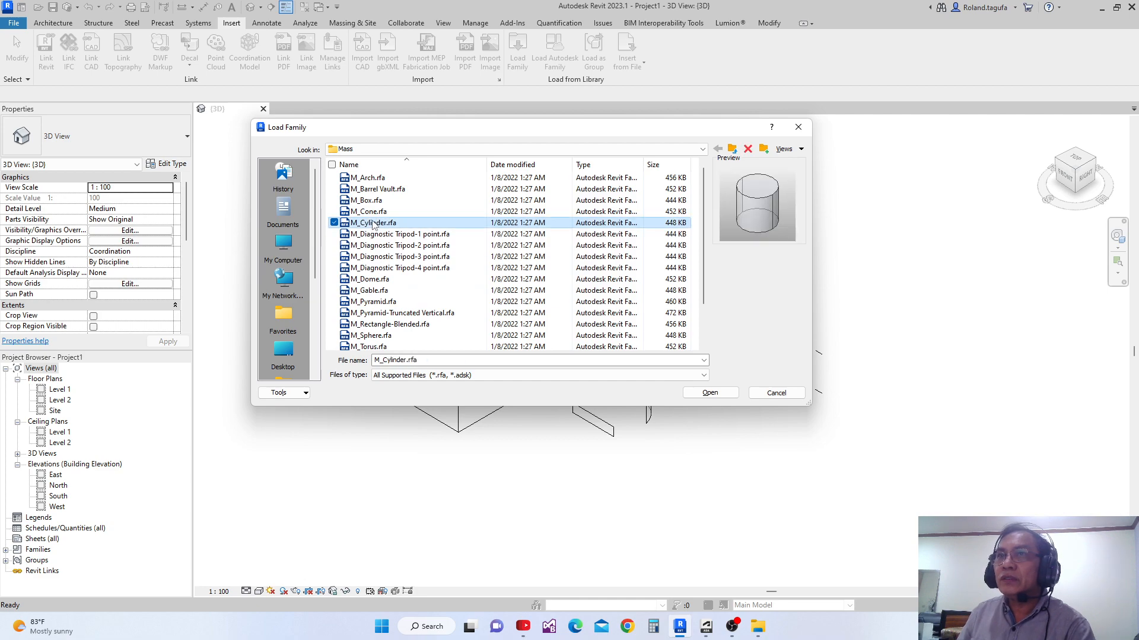
scroll(418, 247, down, 1)
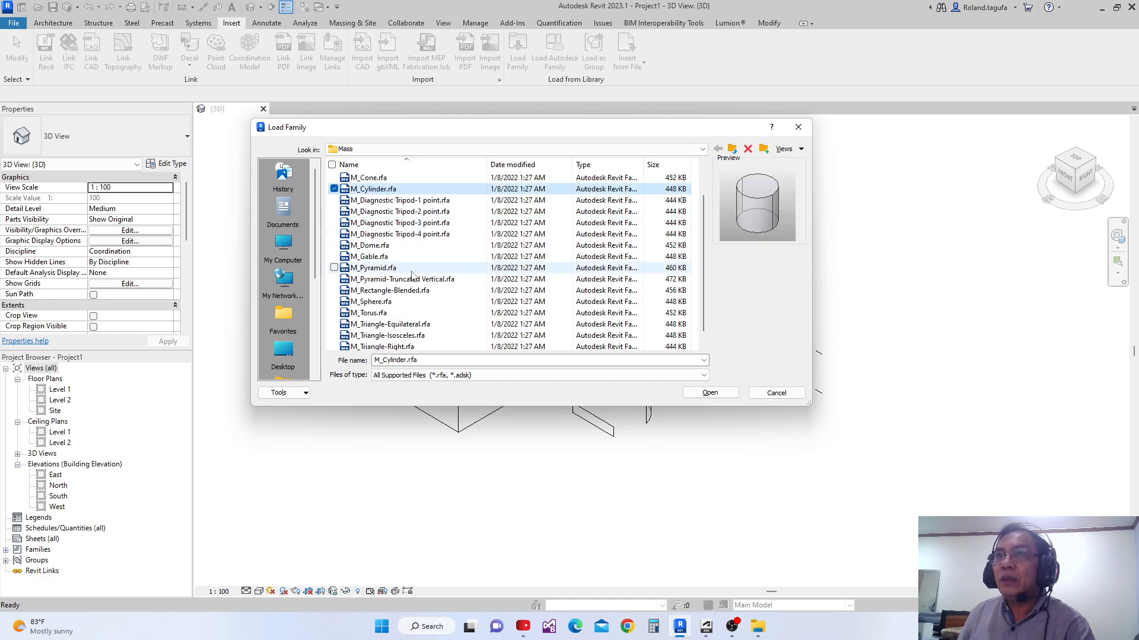
click(390, 245)
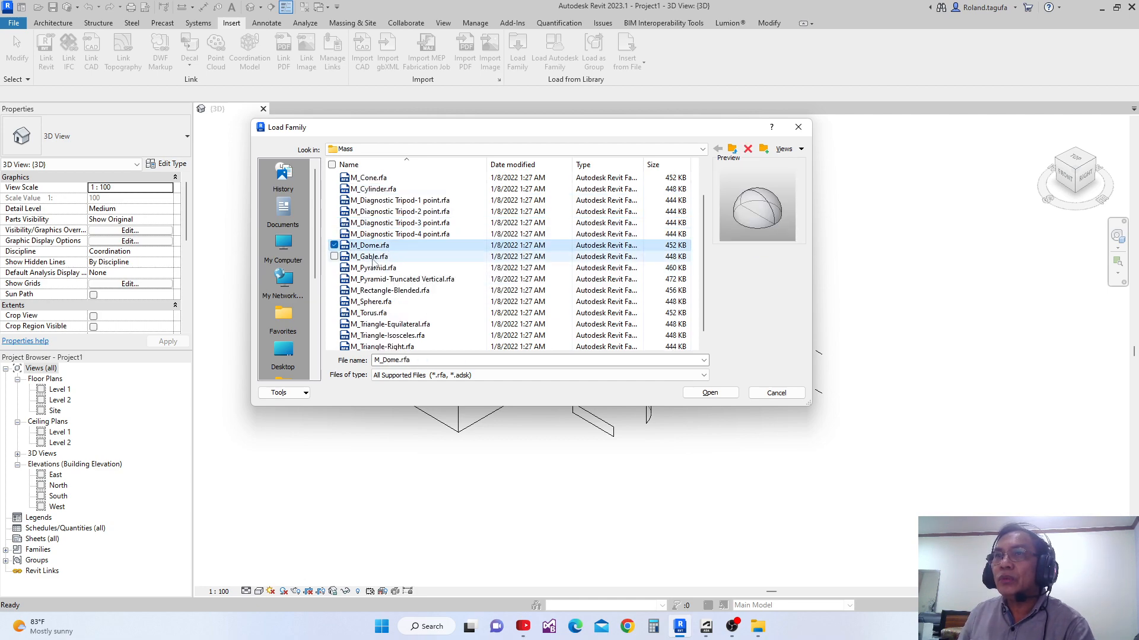
click(373, 257)
click(709, 393)
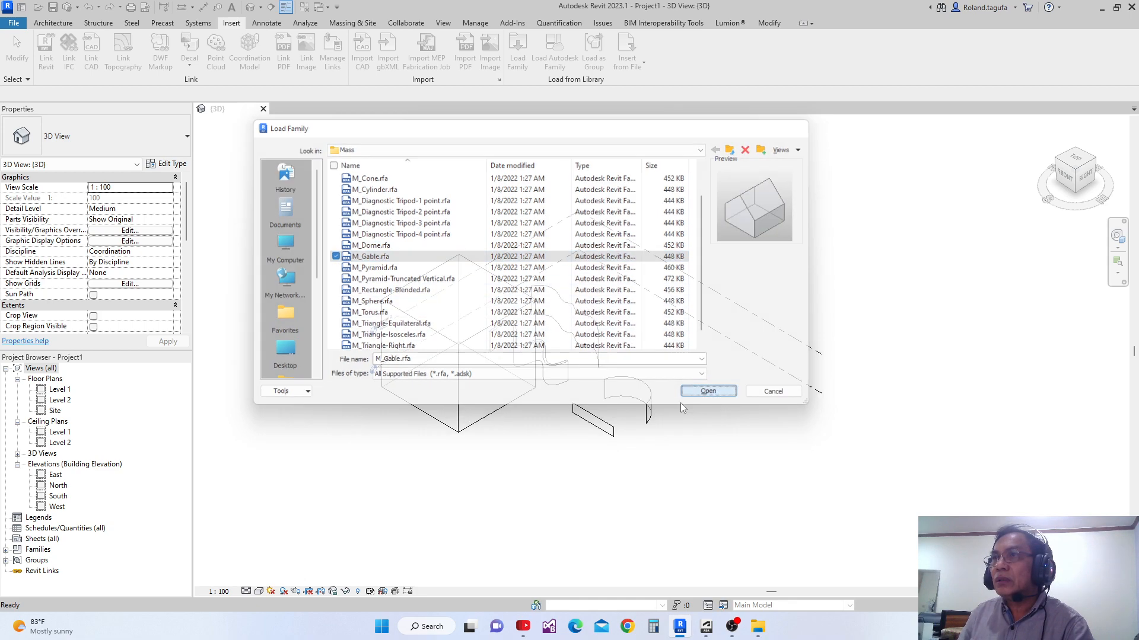
- Place an M_Gable mass component on the Level 1 plane, in front of the straight and arc surfaces
middle_drag(577, 447, 547, 420)
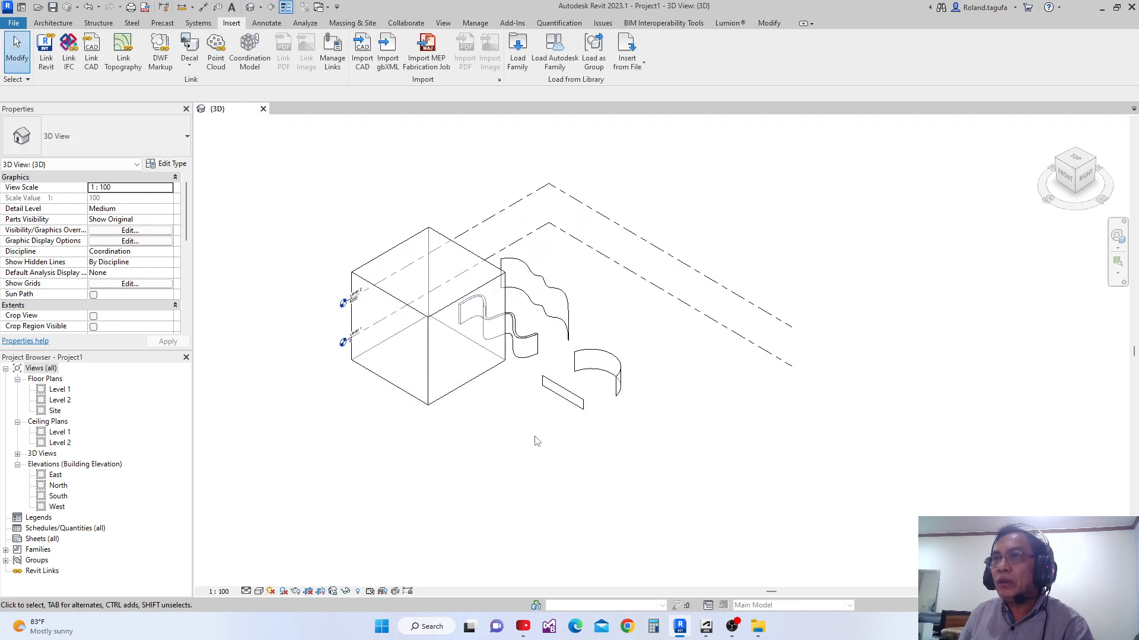
click(43, 23)
click(138, 46)
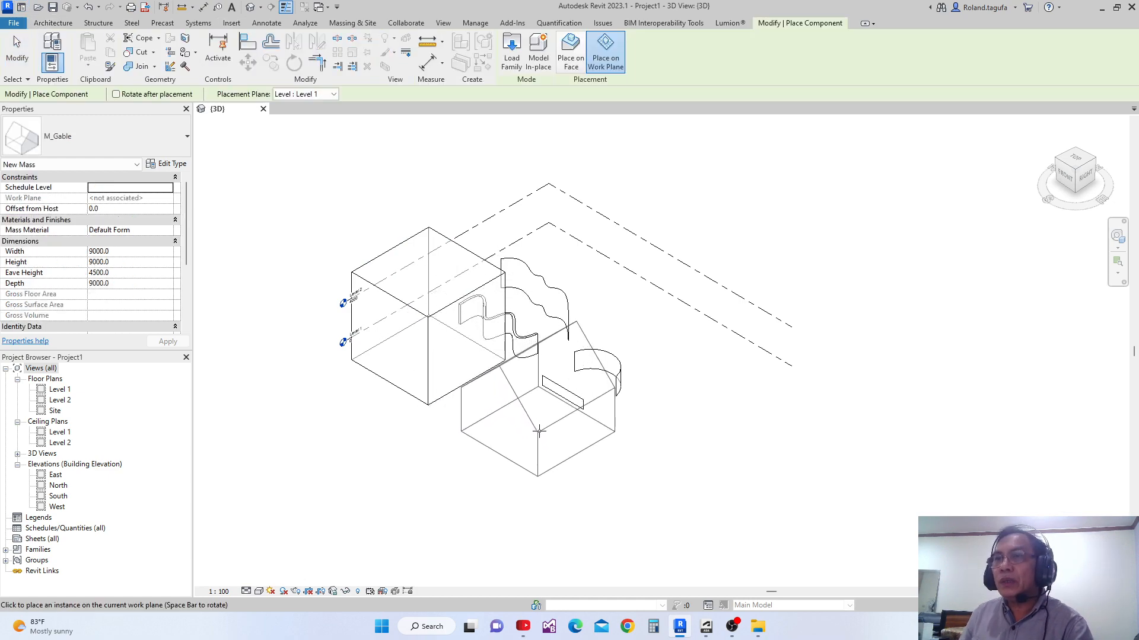
click(574, 450)
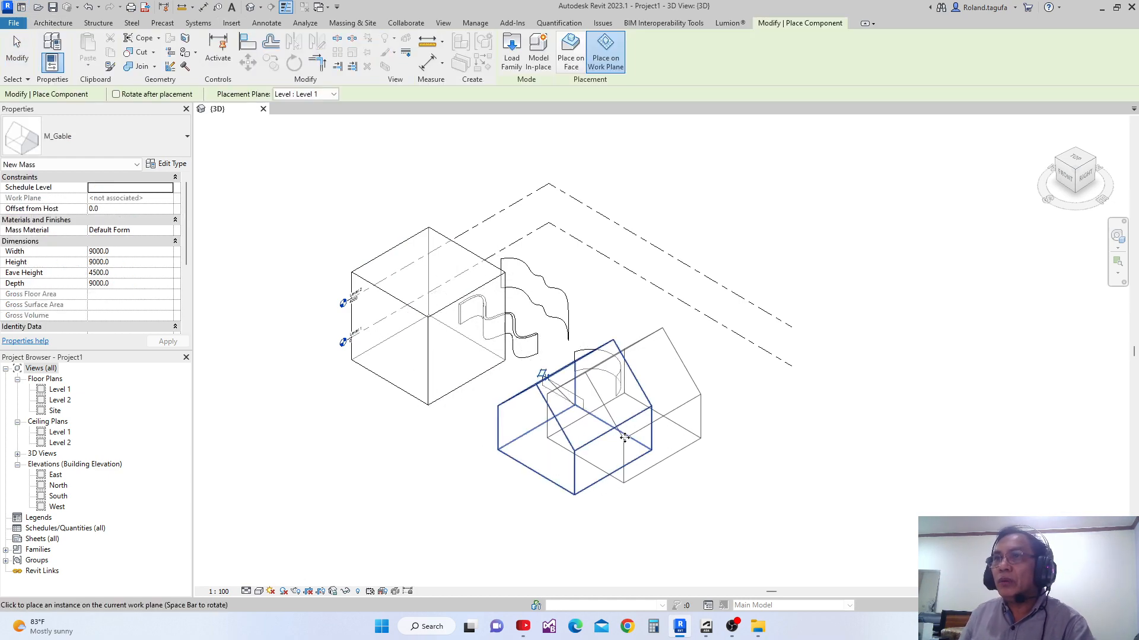
- End the component placement and inspect the M_Box mass's dimension properties
key(Escape)
key(Escape)
scroll(450, 364, up, 2)
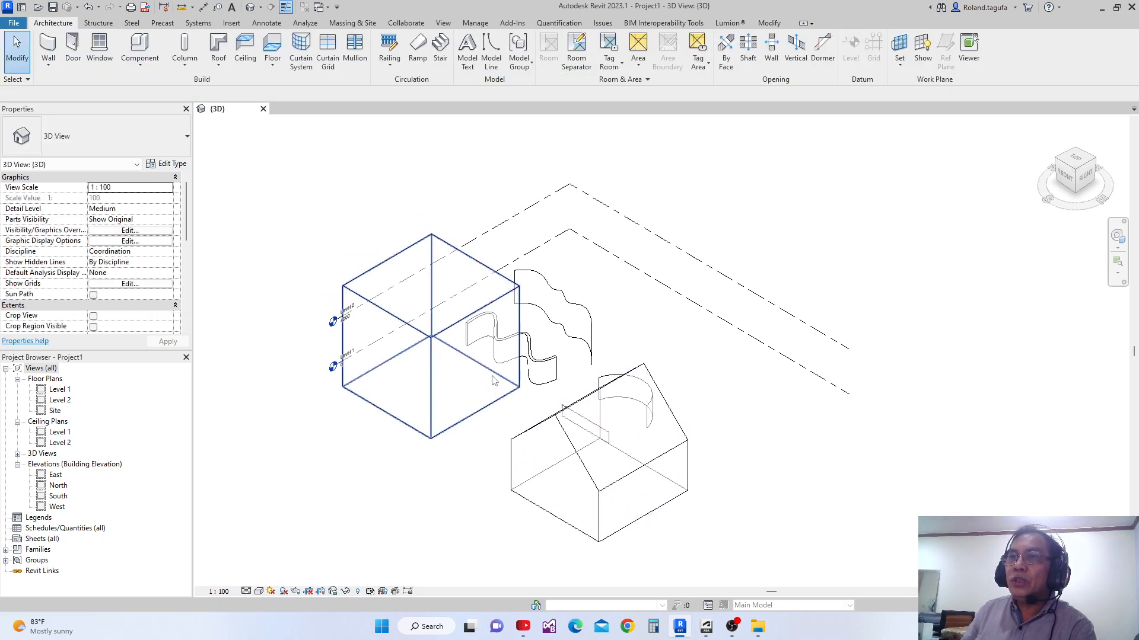
click(438, 430)
middle_drag(438, 424, 450, 363)
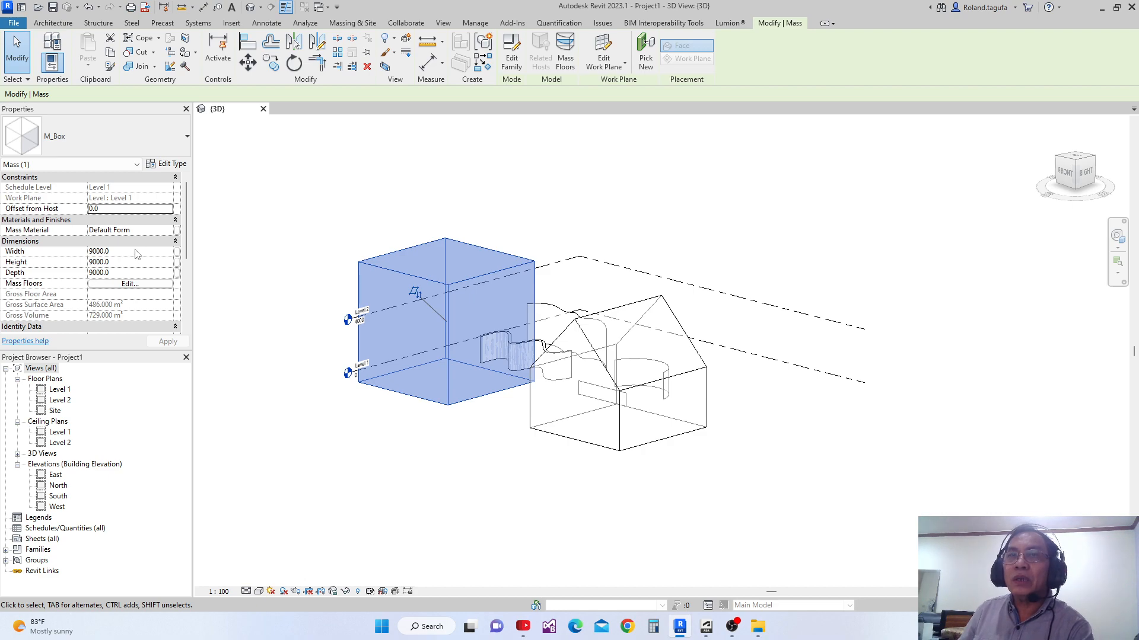
click(115, 252)
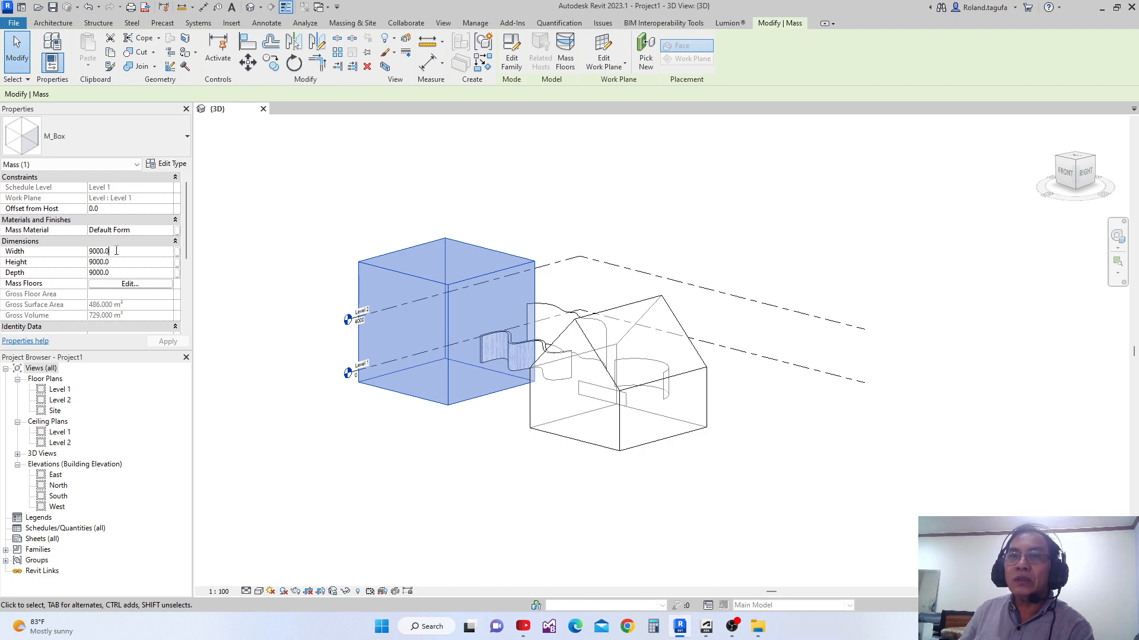
click(332, 256)
scroll(329, 285, down, 3)
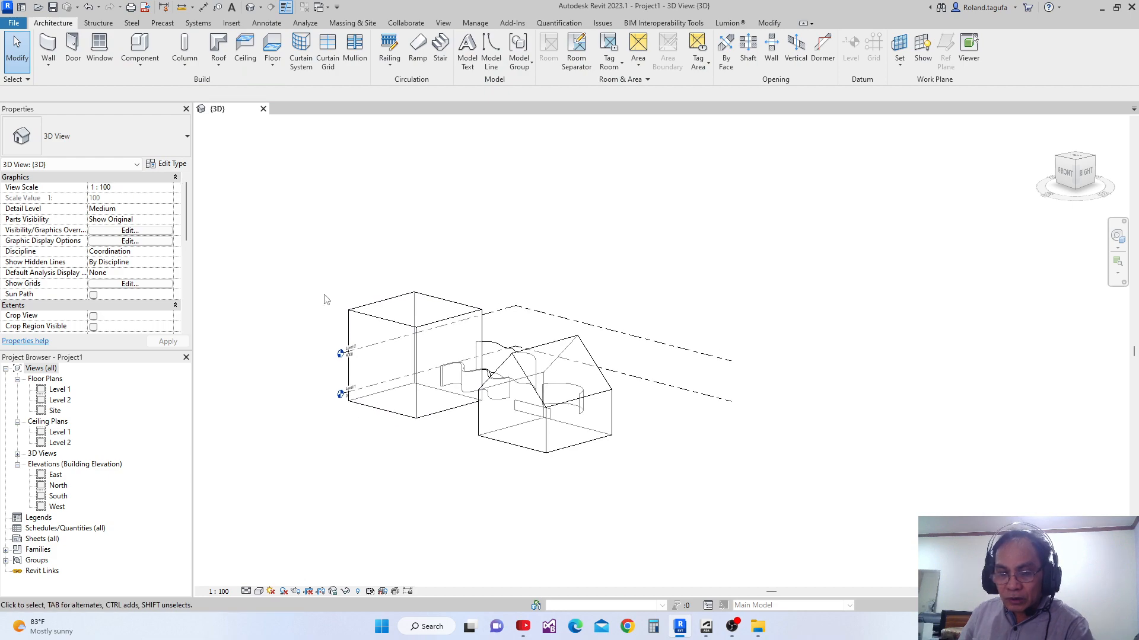
- Set the project's length units to meters, rounded to 2 decimal places
shift+middle_drag(324, 300, 344, 406)
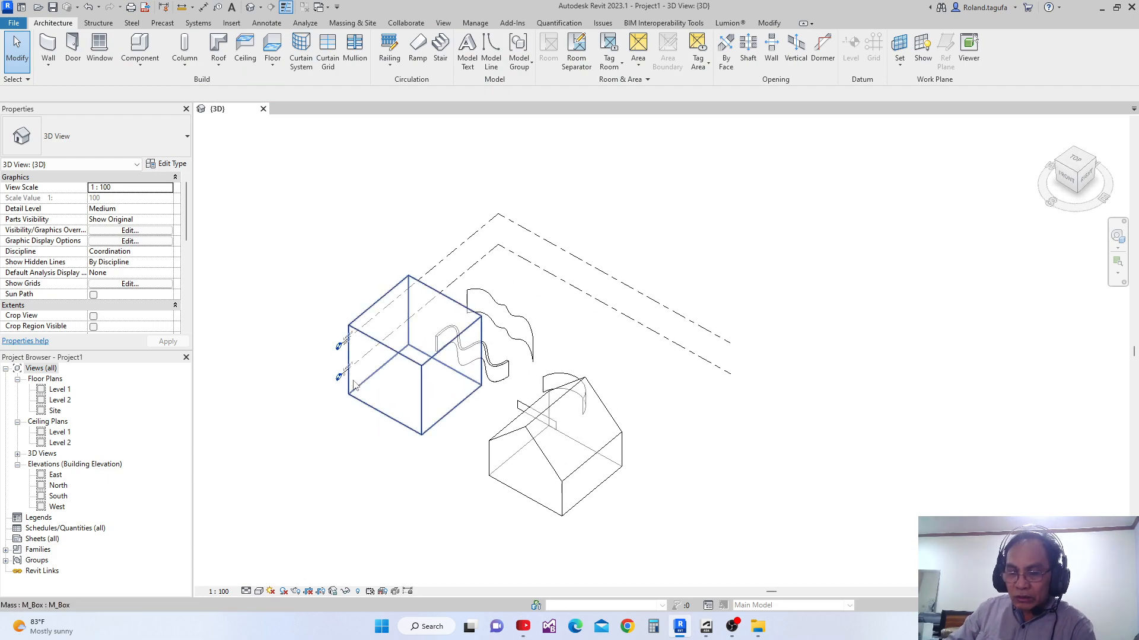
key(u)
key(n)
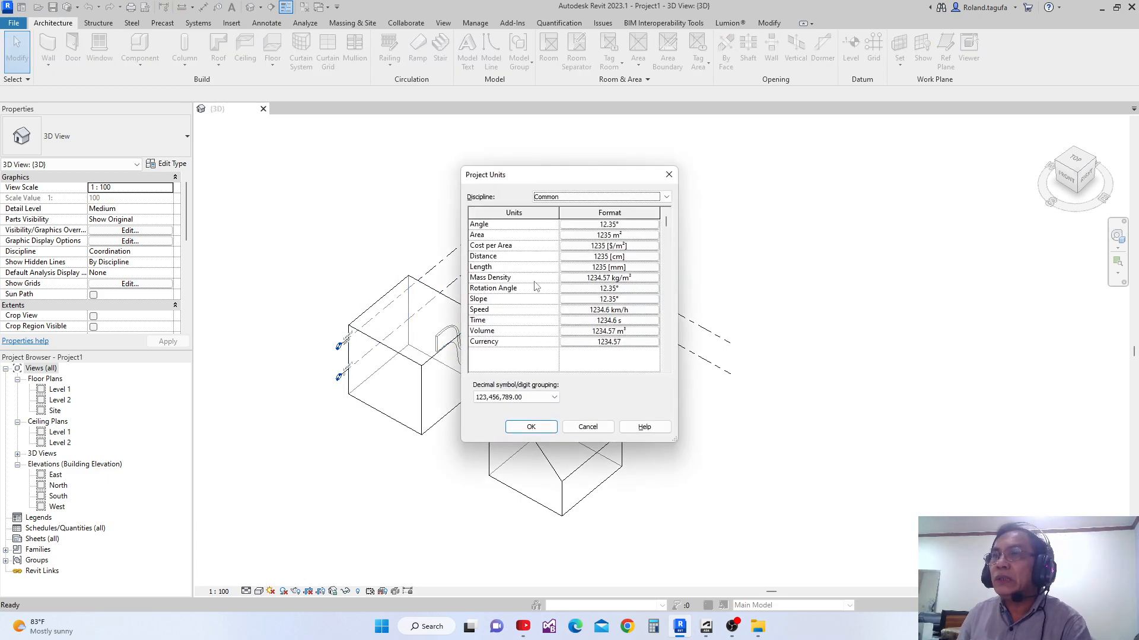
click(617, 267)
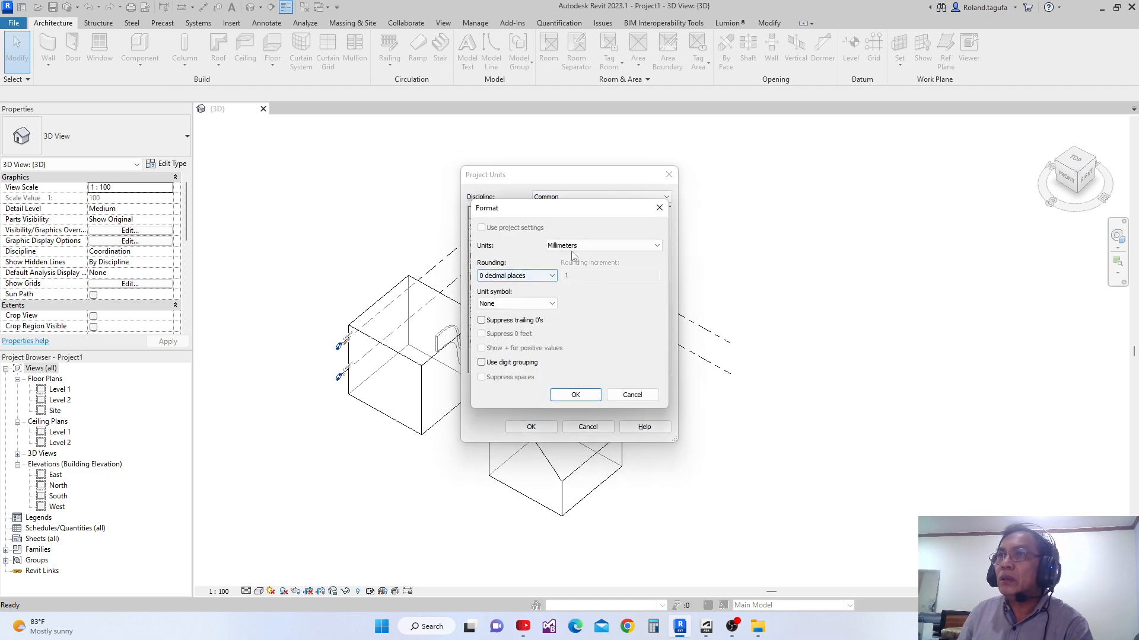
click(652, 245)
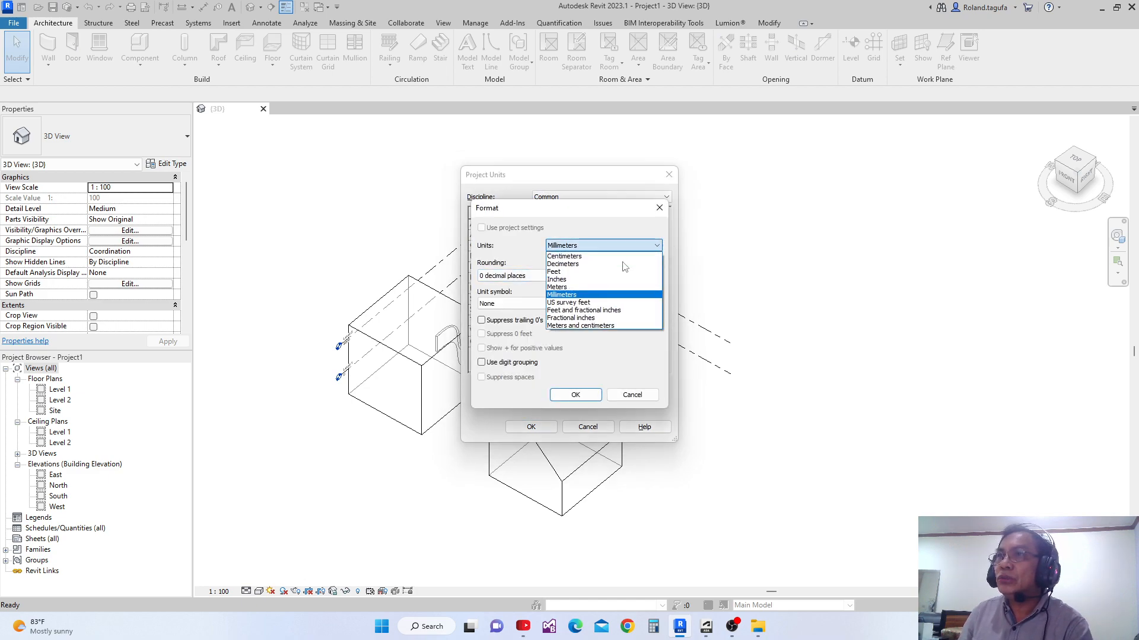
click(557, 287)
click(549, 278)
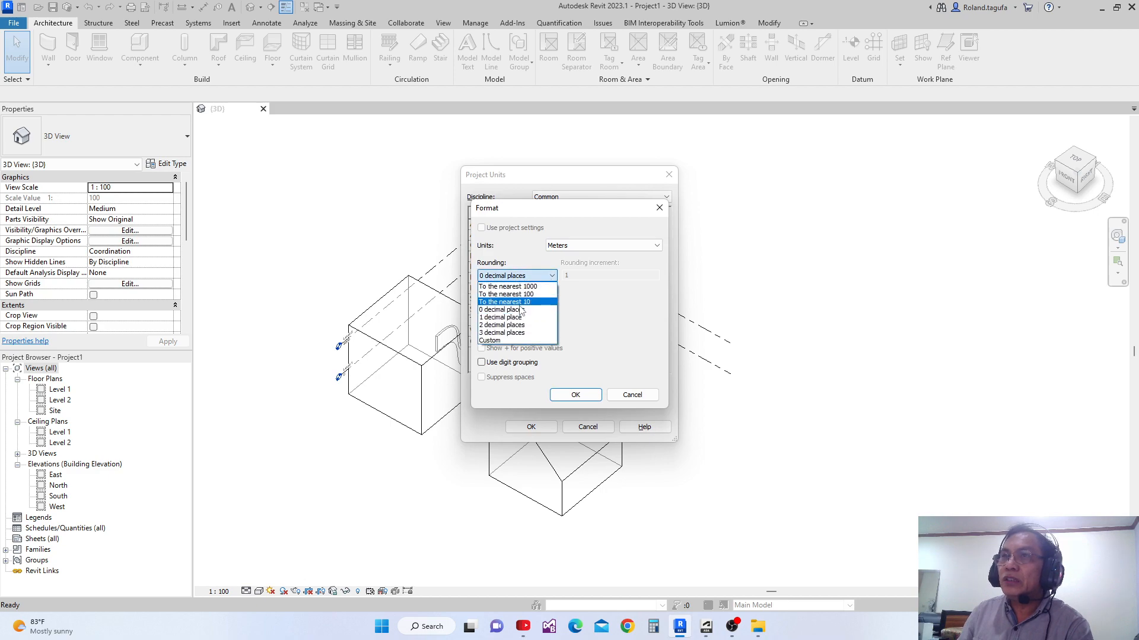
click(510, 325)
click(573, 396)
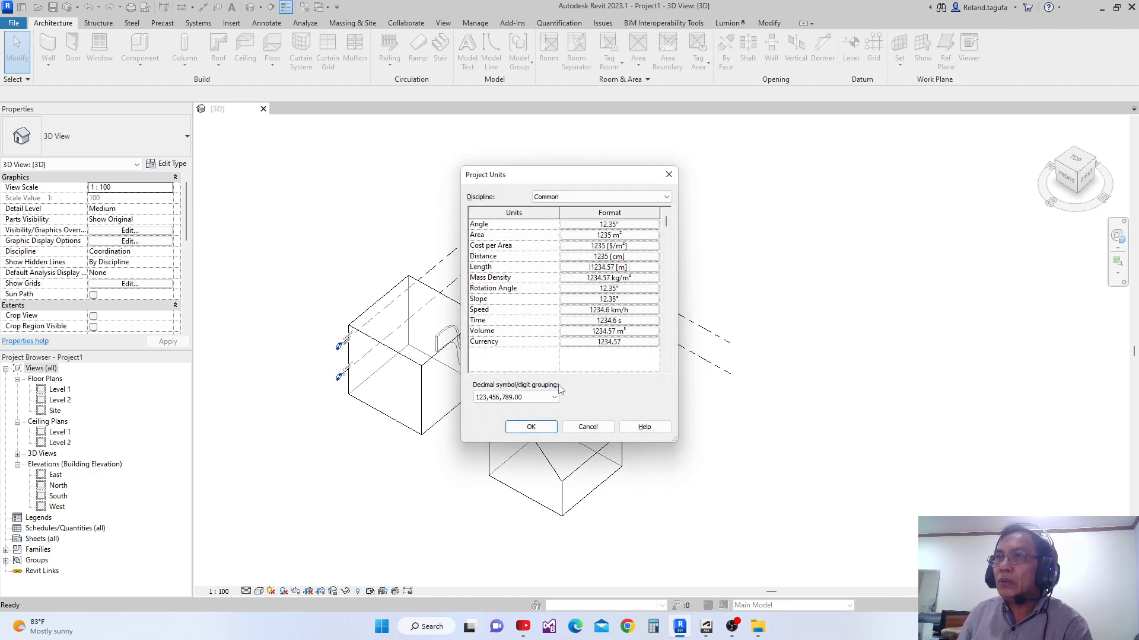
click(531, 427)
- Set the M_Box mass's width to 15 m, height to 20 m and depth to 20 m
scroll(533, 396, up, 3)
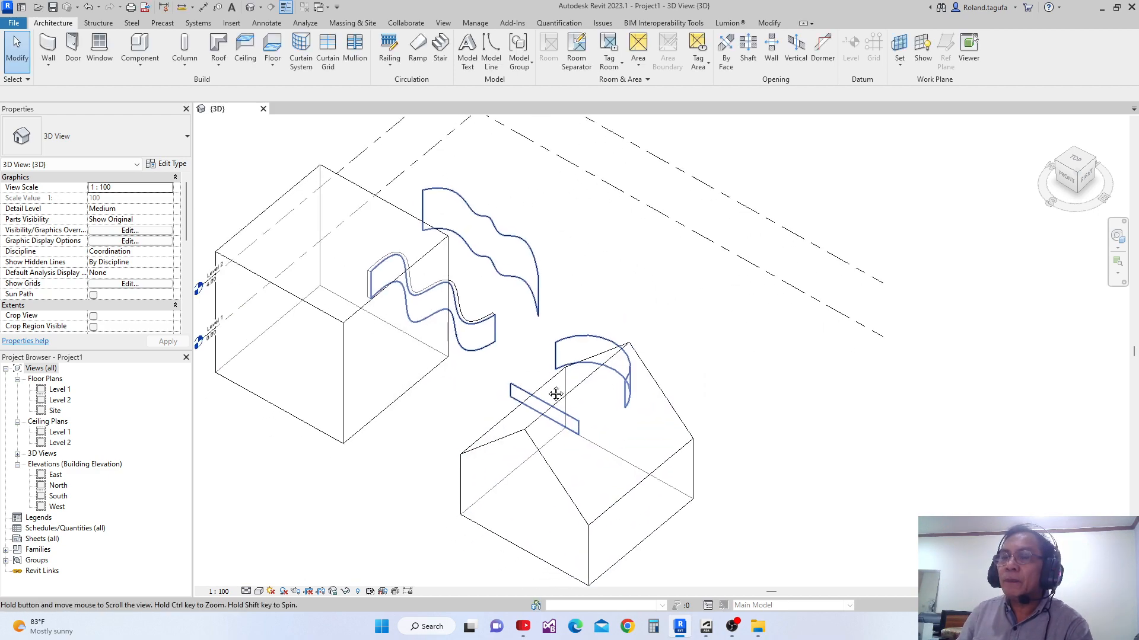
scroll(531, 398, up, 1)
click(486, 409)
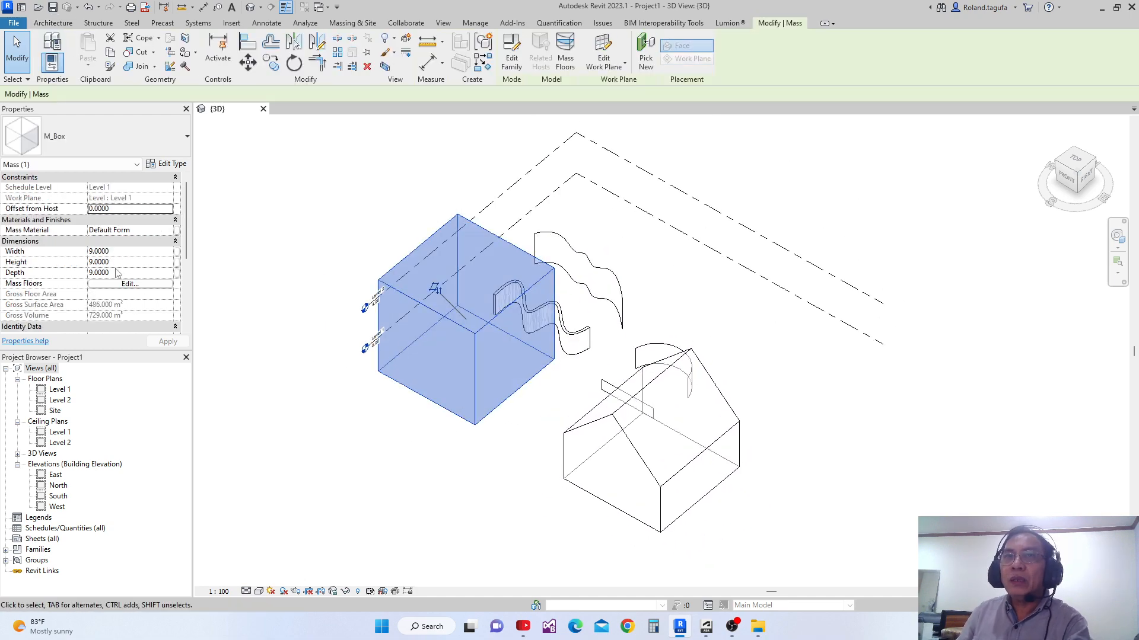
click(114, 252)
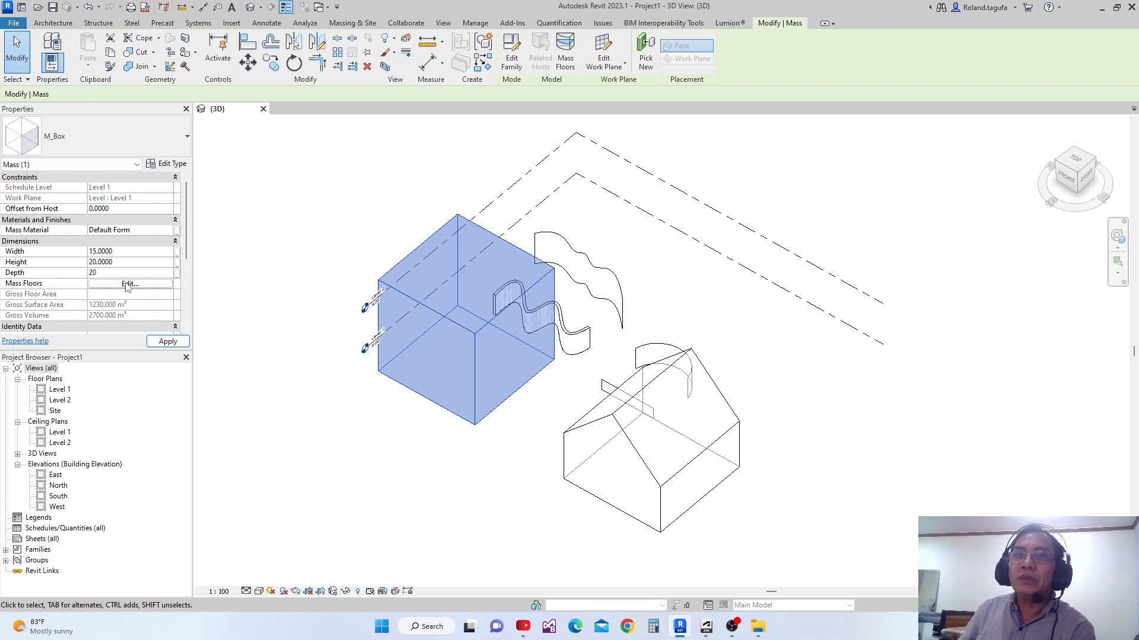
click(169, 342)
- Nudge the M_Gable mass to the right, away from the box and the straight and arc surfaces
scroll(225, 379, down, 4)
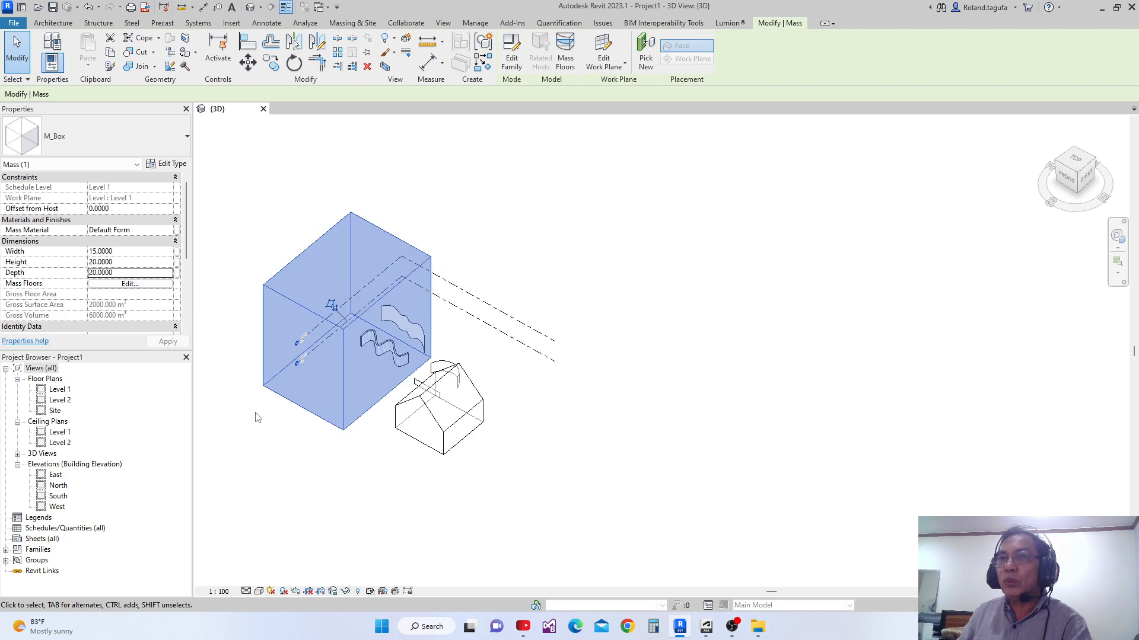
shift+middle_drag(294, 448, 274, 326)
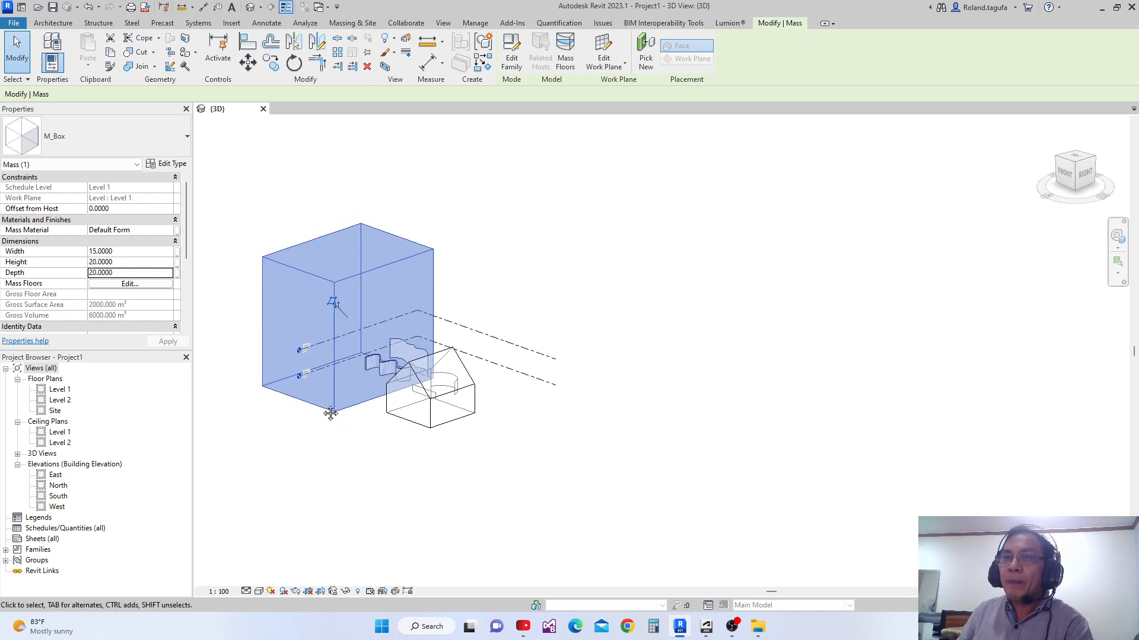
click(395, 427)
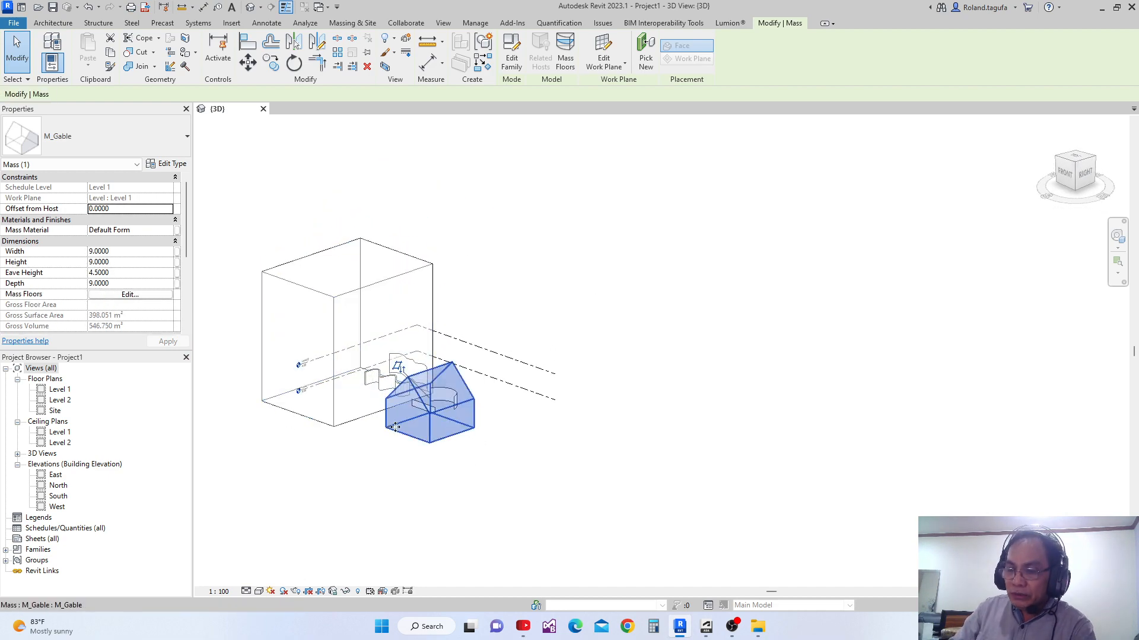
key(Right)
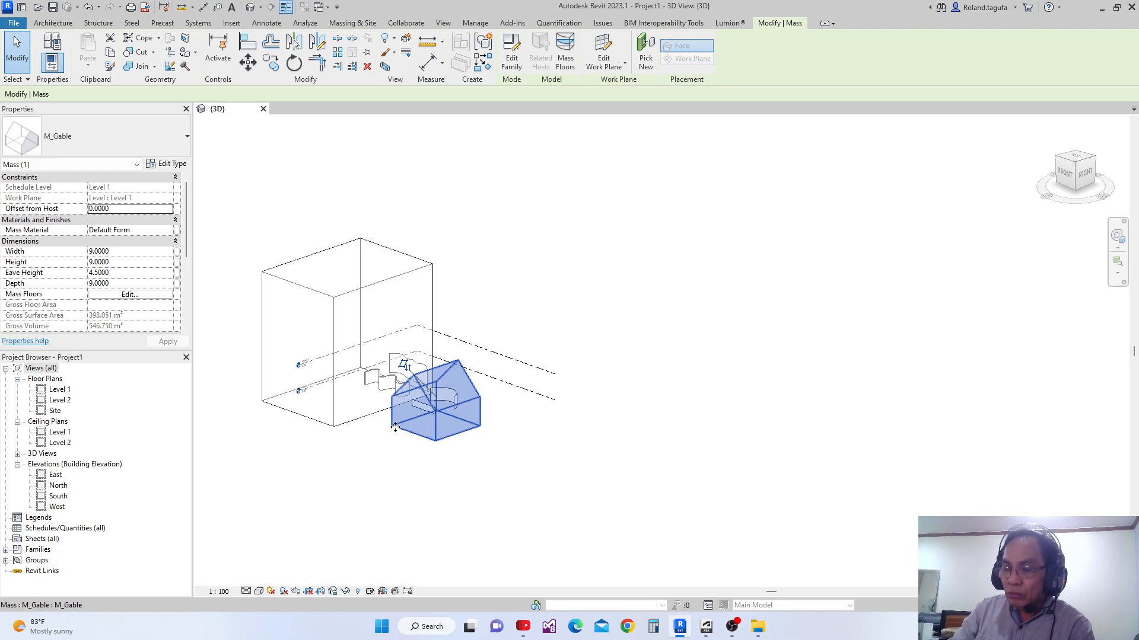
key(Right)
key(Right)
key(Right)
key(Right)
key(Right)
key(Right)
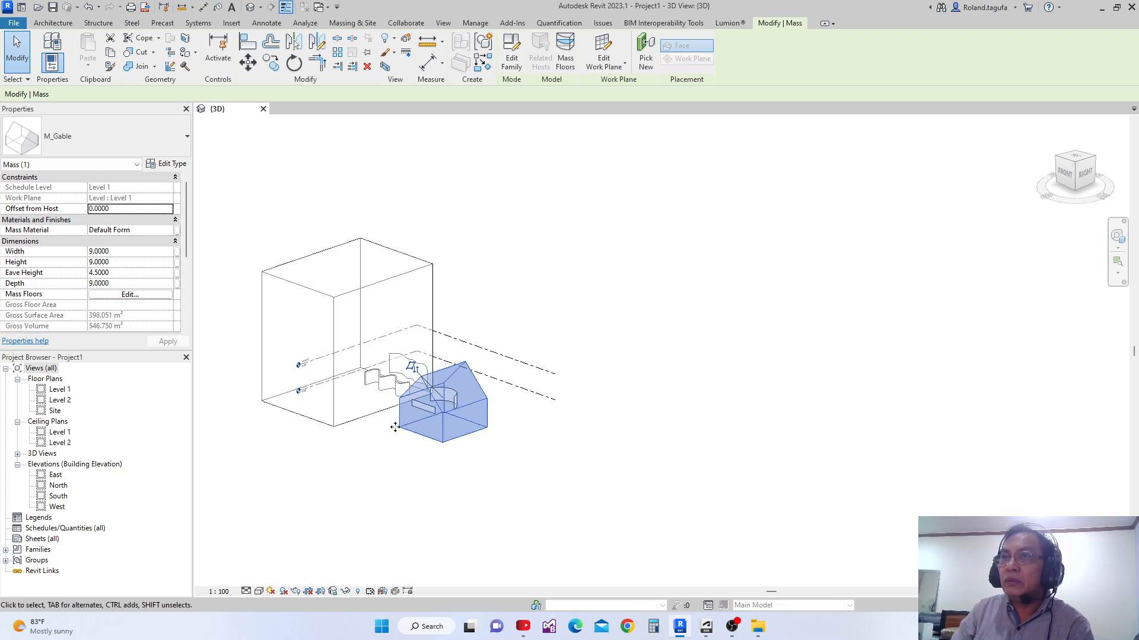
key(Right)
key(Right)
key(Right)
key(Right)
key(Right)
key(Right)
key(Right)
key(Right)
key(Right)
key(Right)
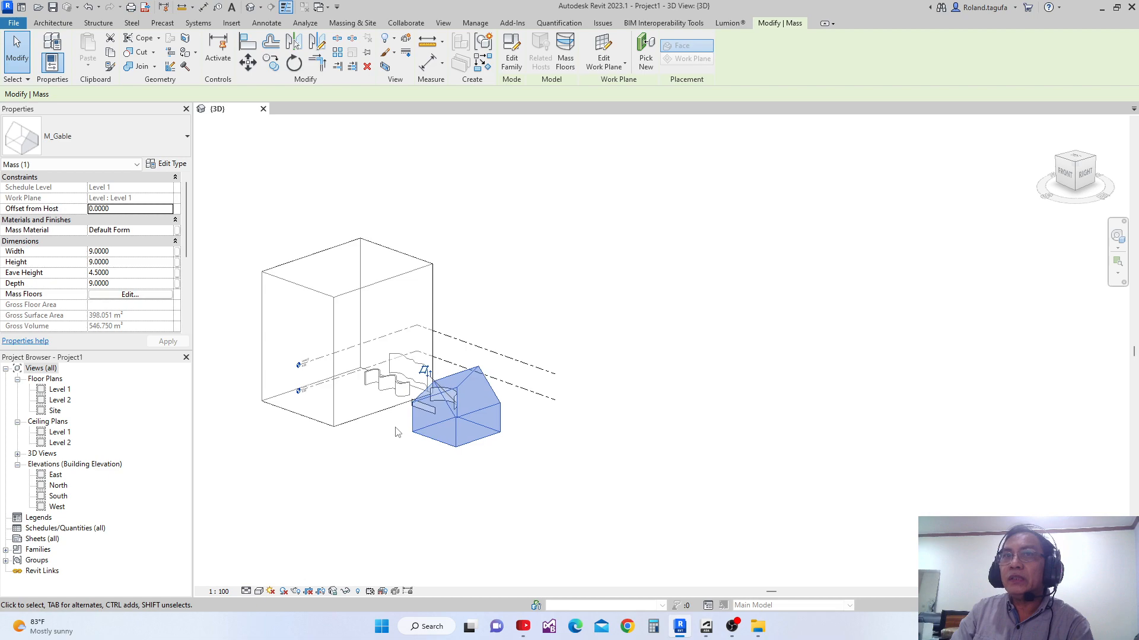
key(Right)
key(Right)
key(Right)
key(Right)
key(Right)
key(Right)
key(Right)
key(Right)
key(Right)
key(Right)
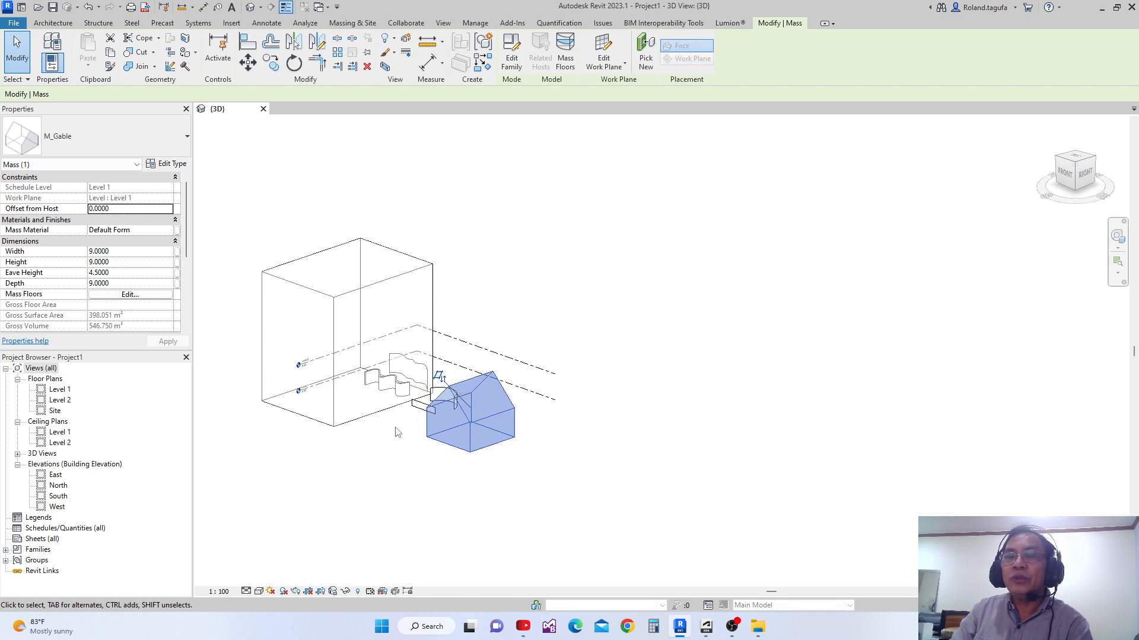
key(Right)
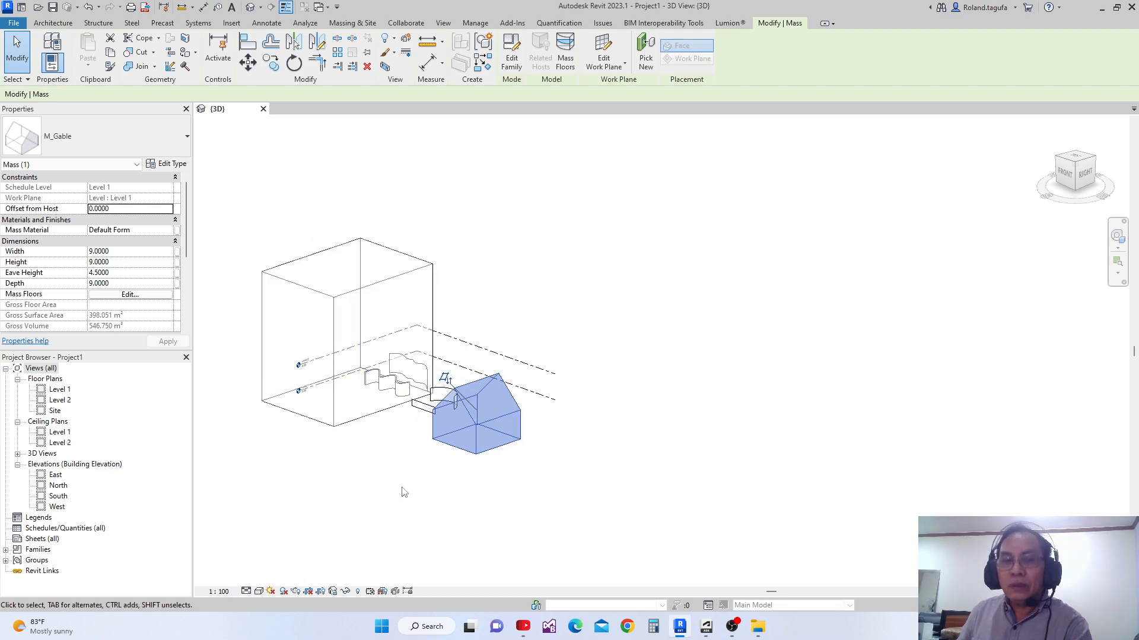
- Set the M_Gable mass's width to 12 m and its height to 20 m
shift+middle_drag(409, 493, 415, 522)
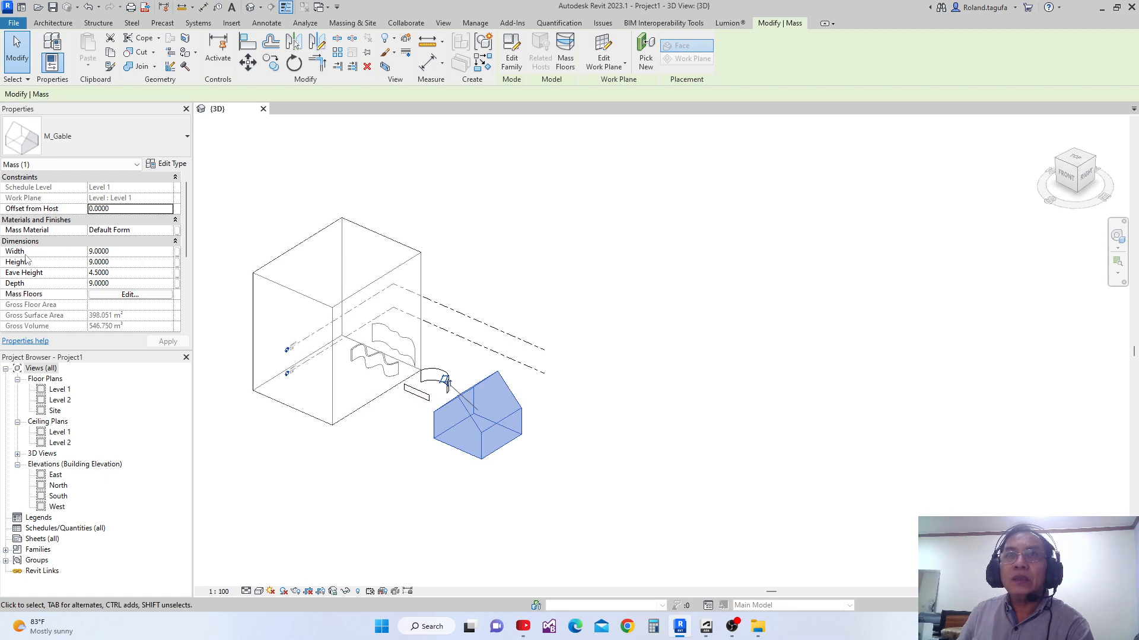
click(123, 251)
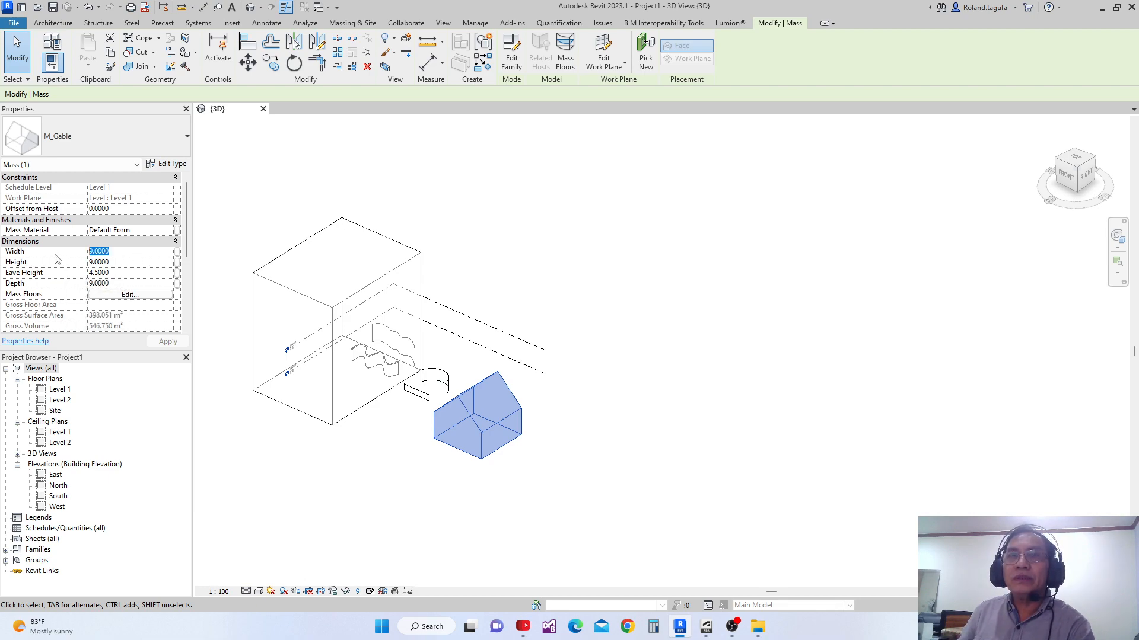
text(12)
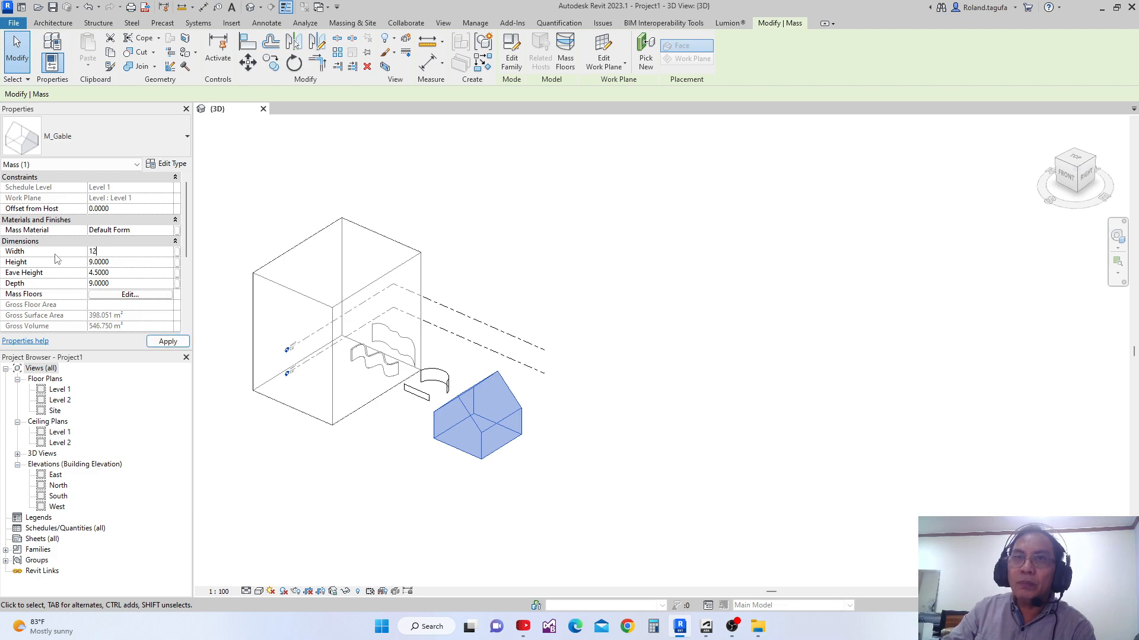
key(Return)
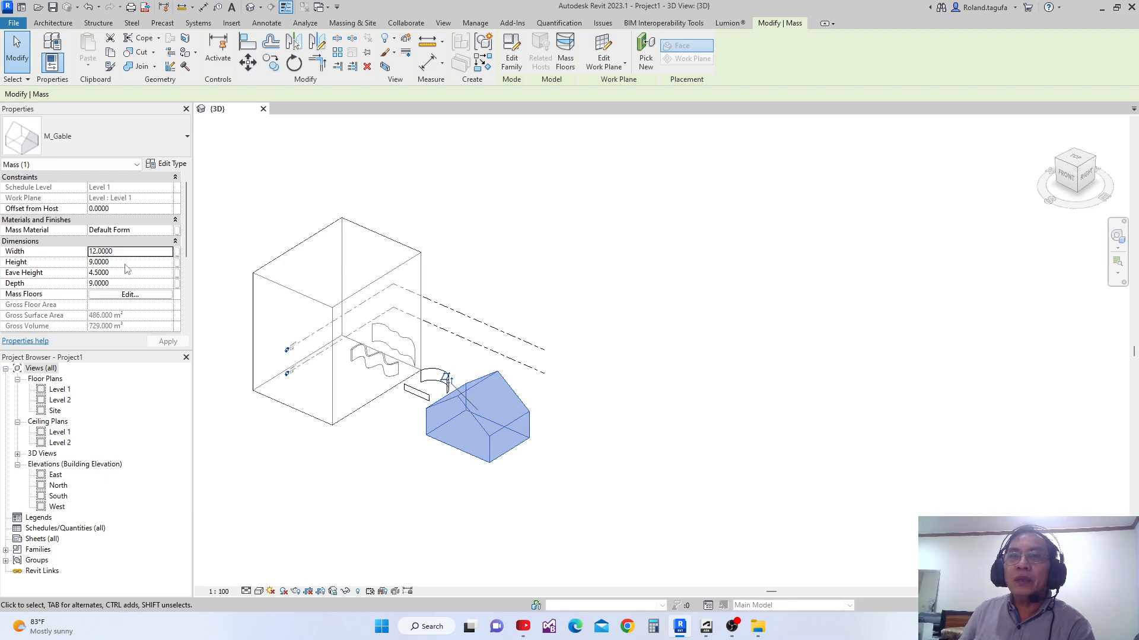
click(126, 263)
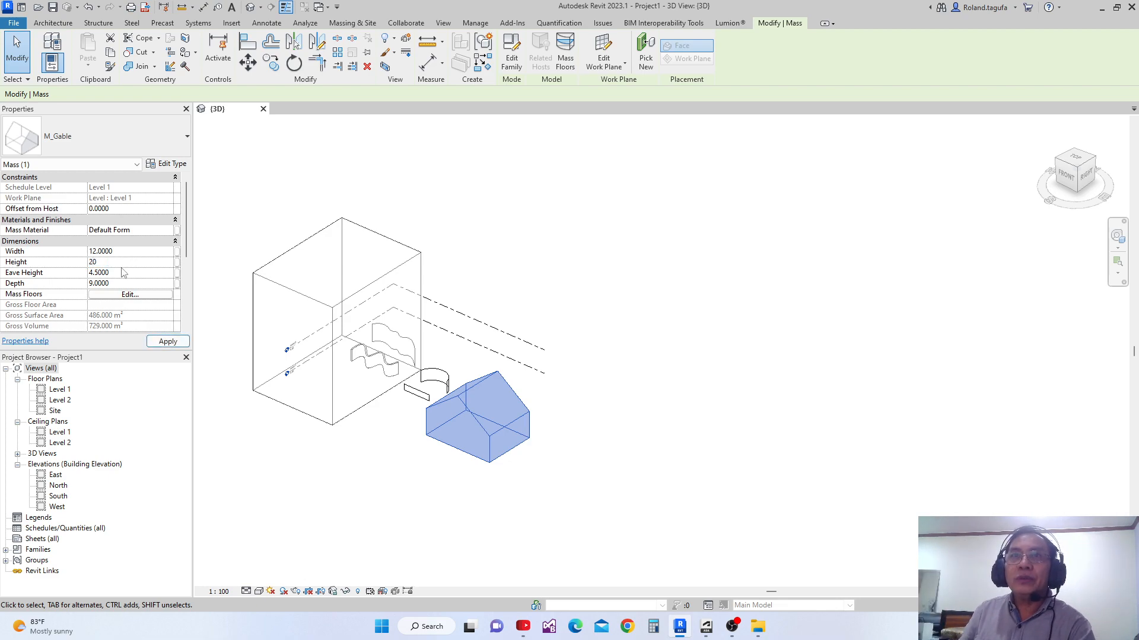
text(20)
click(125, 273)
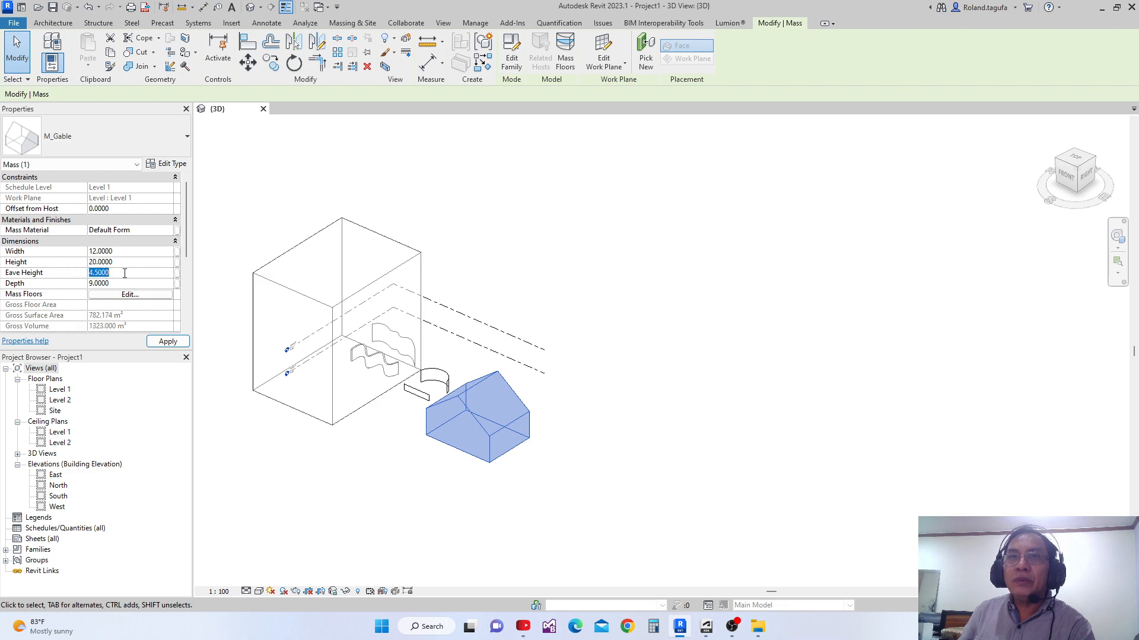
click(168, 343)
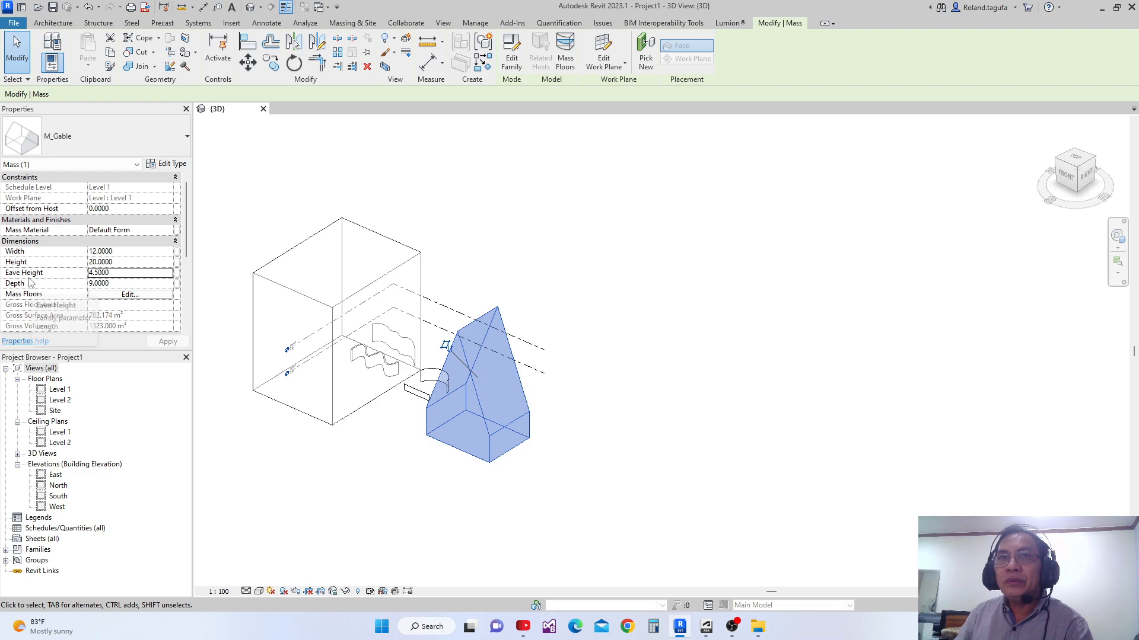
- Set the M_Gable mass's eave height to 15 m
click(114, 274)
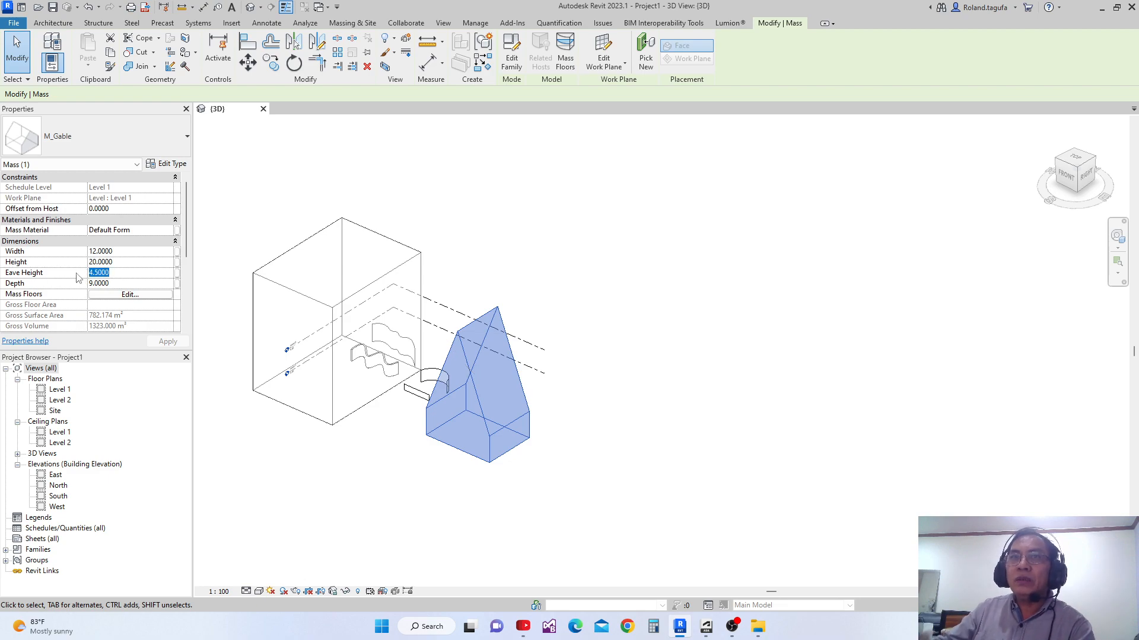
text(15)
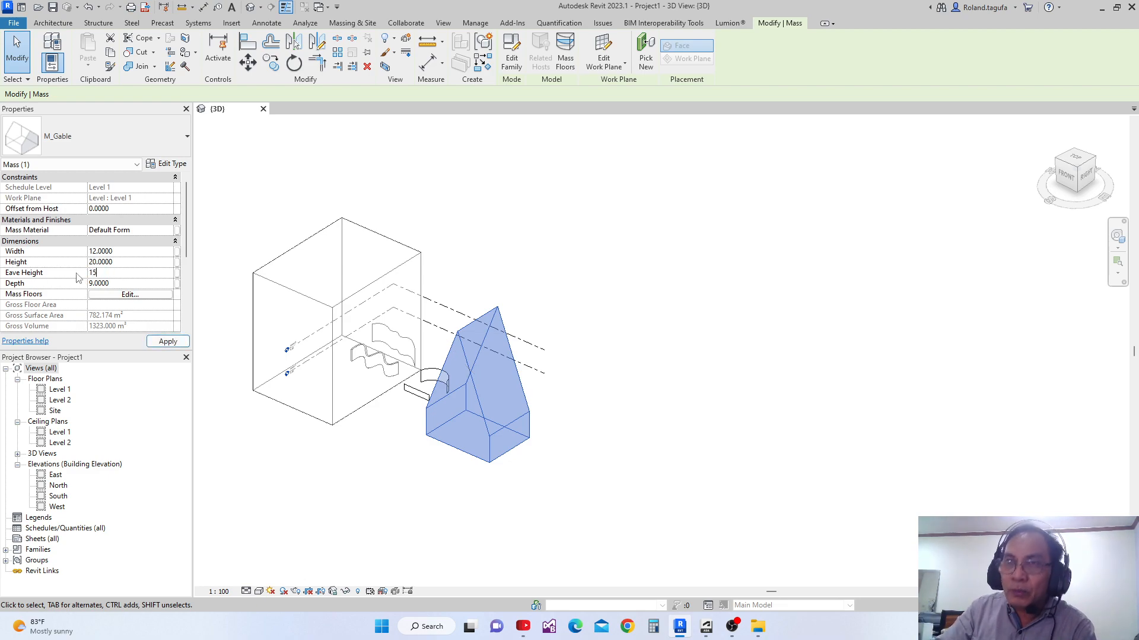
click(167, 341)
scroll(474, 356, up, 5)
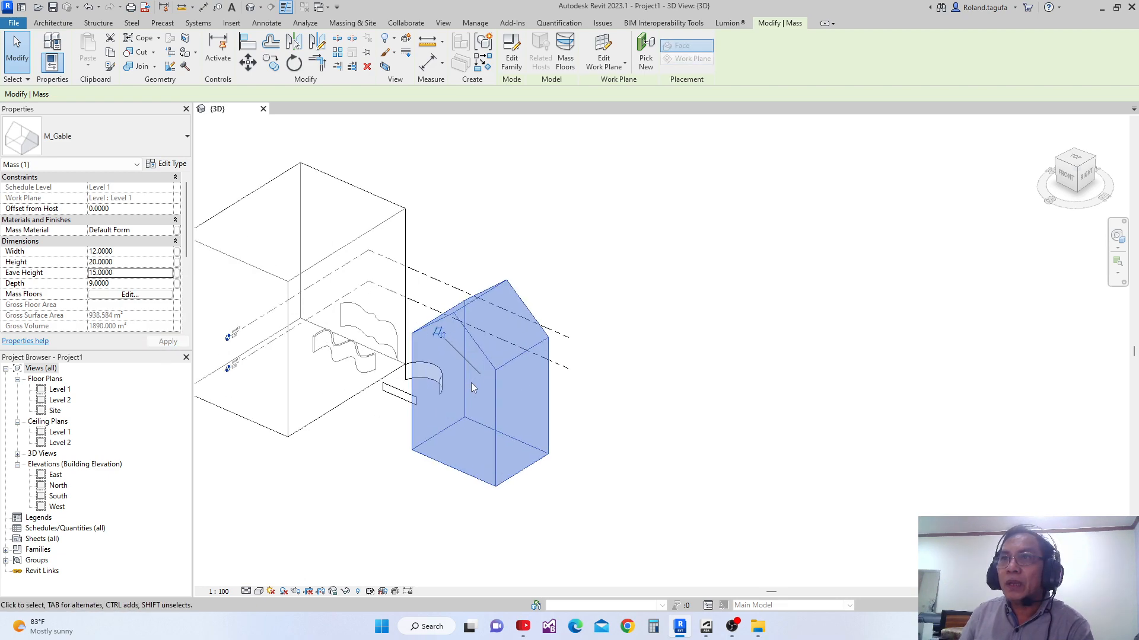
- Set the M_Gable mass's eave height to 12 m
scroll(490, 329, down, 4)
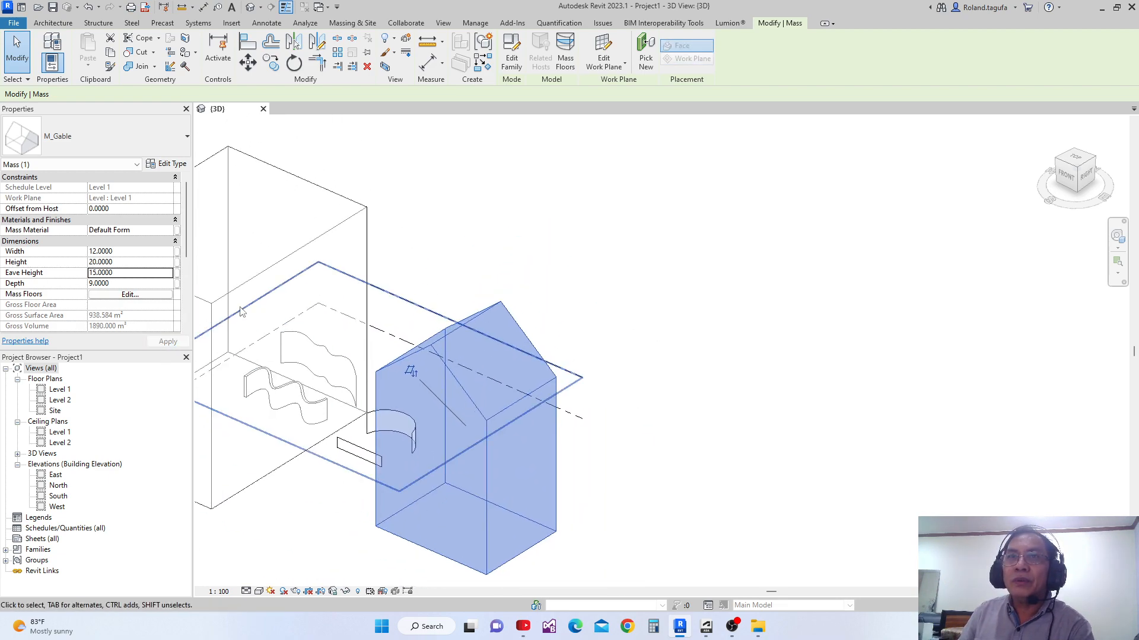
click(122, 273)
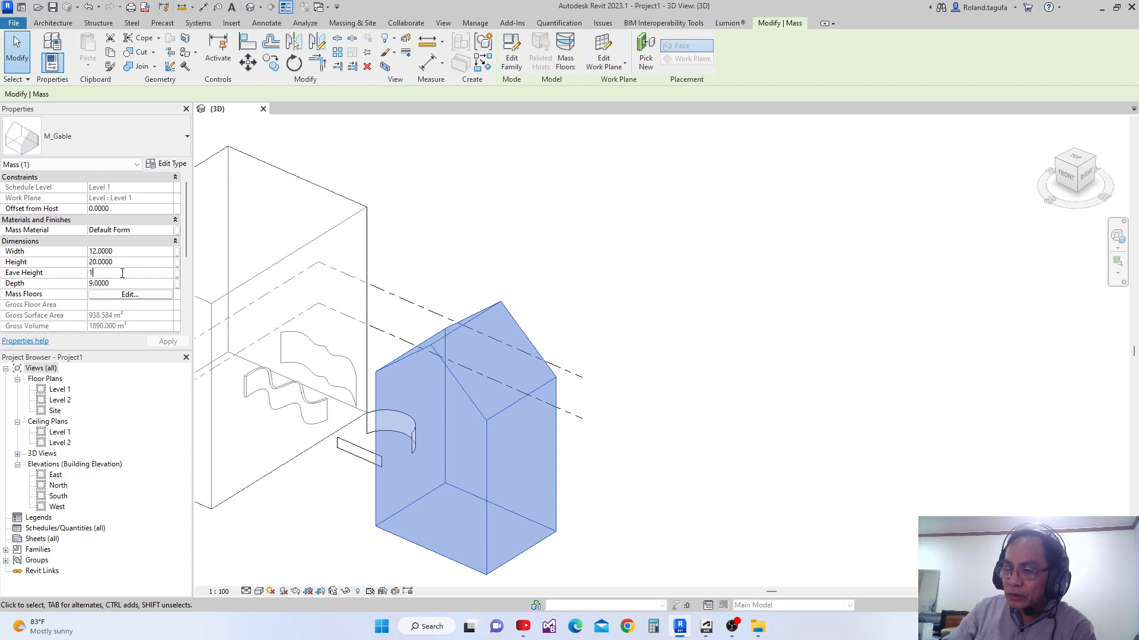
click(168, 342)
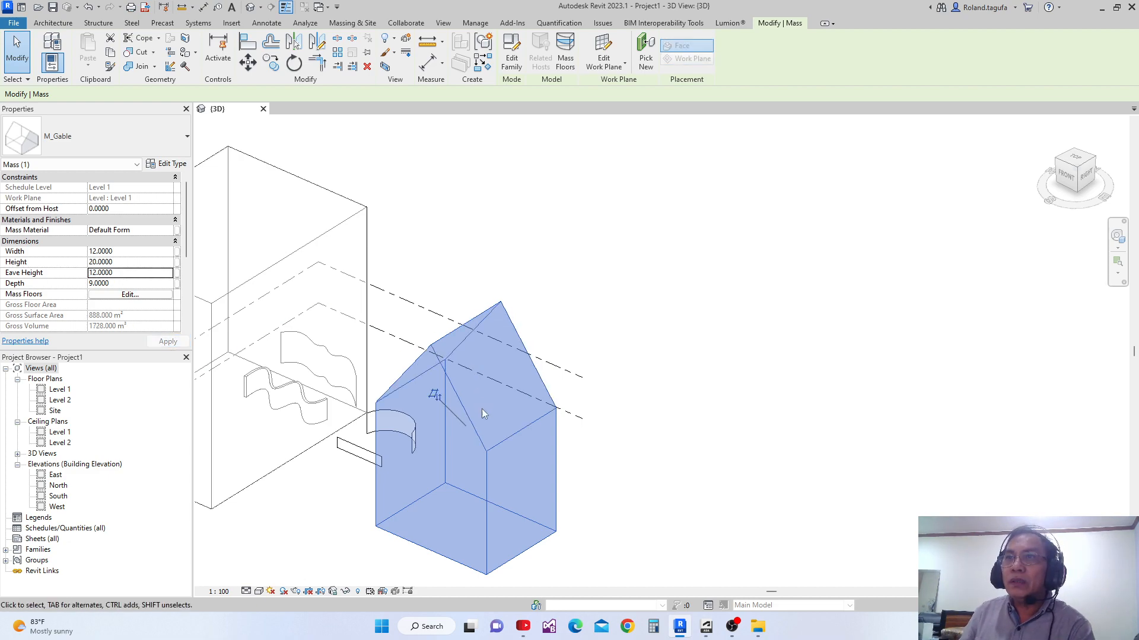
middle_drag(432, 394, 434, 371)
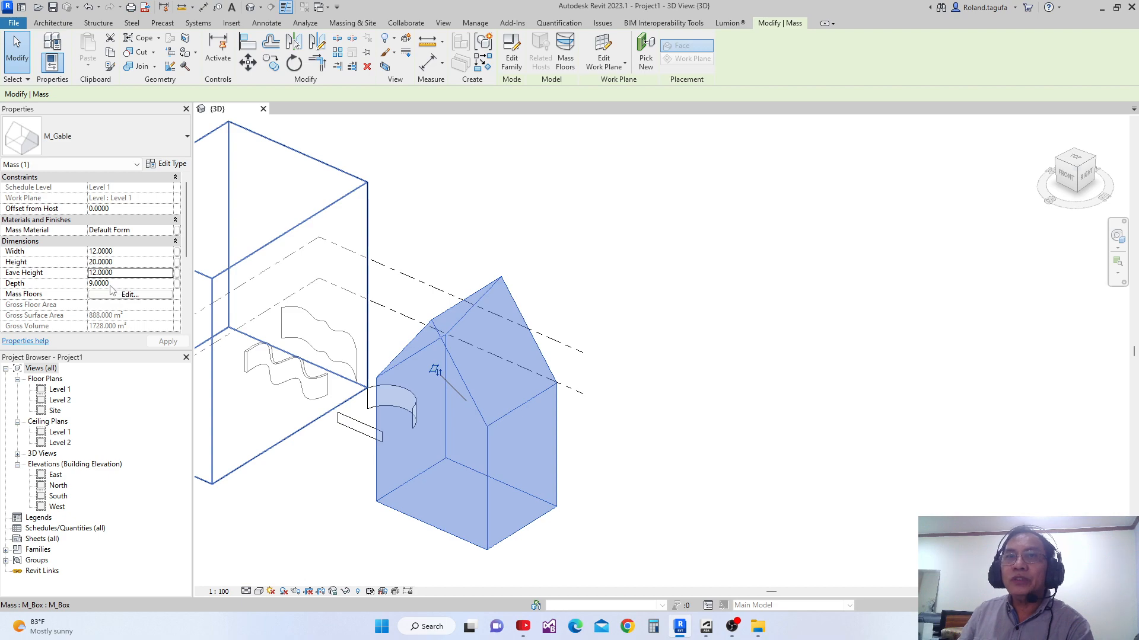
- Set the M_Gable mass's depth to 20 m
click(117, 283)
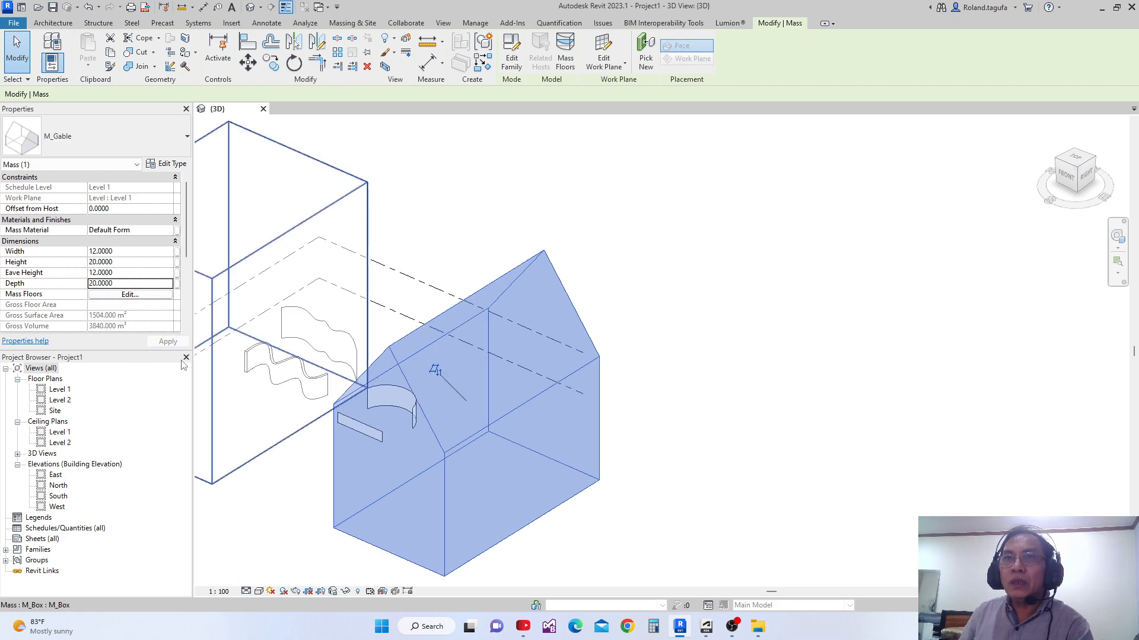
scroll(376, 457, down, 4)
shift+middle_drag(397, 487, 450, 495)
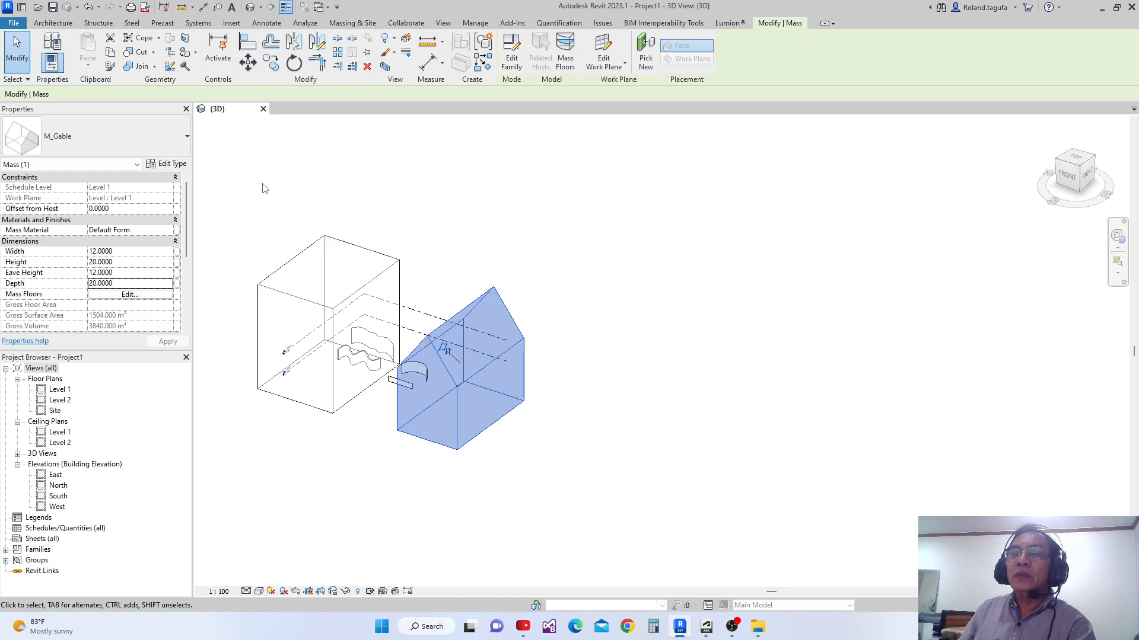
middle_drag(453, 432, 460, 514)
shift+middle_drag(463, 424, 435, 453)
middle_drag(368, 372, 343, 347)
scroll(356, 386, down, 2)
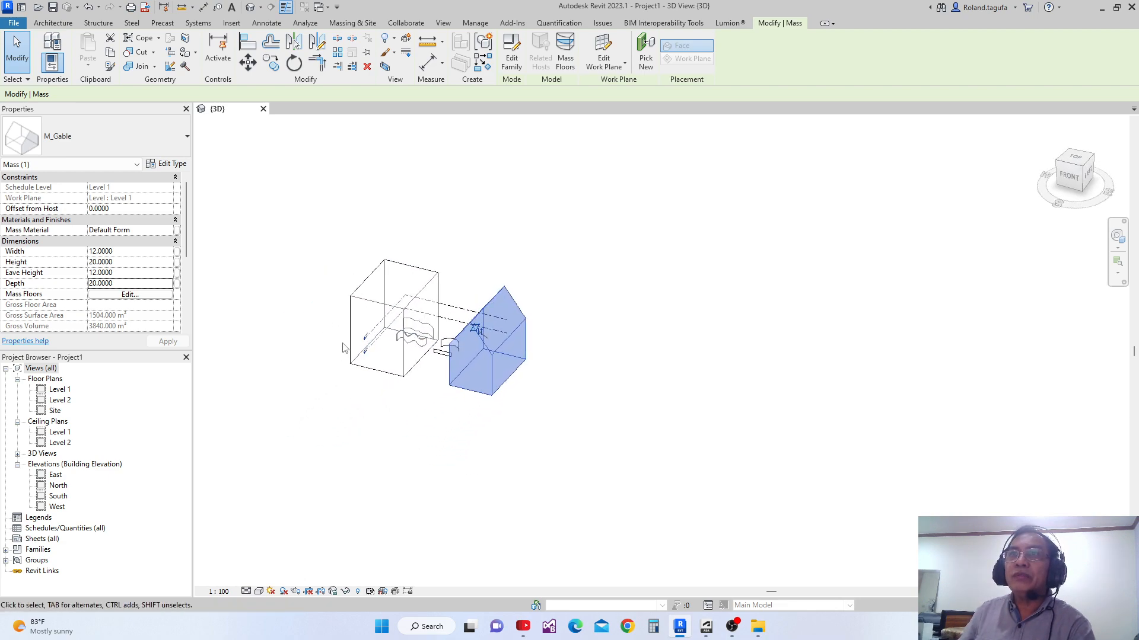
scroll(359, 385, up, 1)
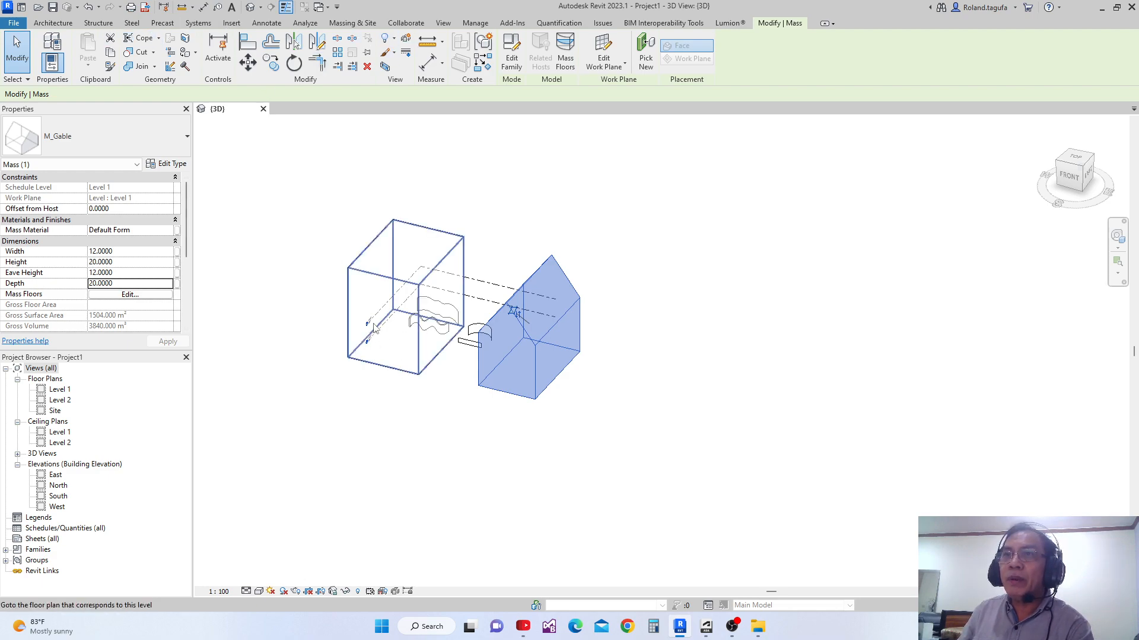
- Duplicate the selected gable mass's type as M_Gable 2 and deselect the mass
click(168, 164)
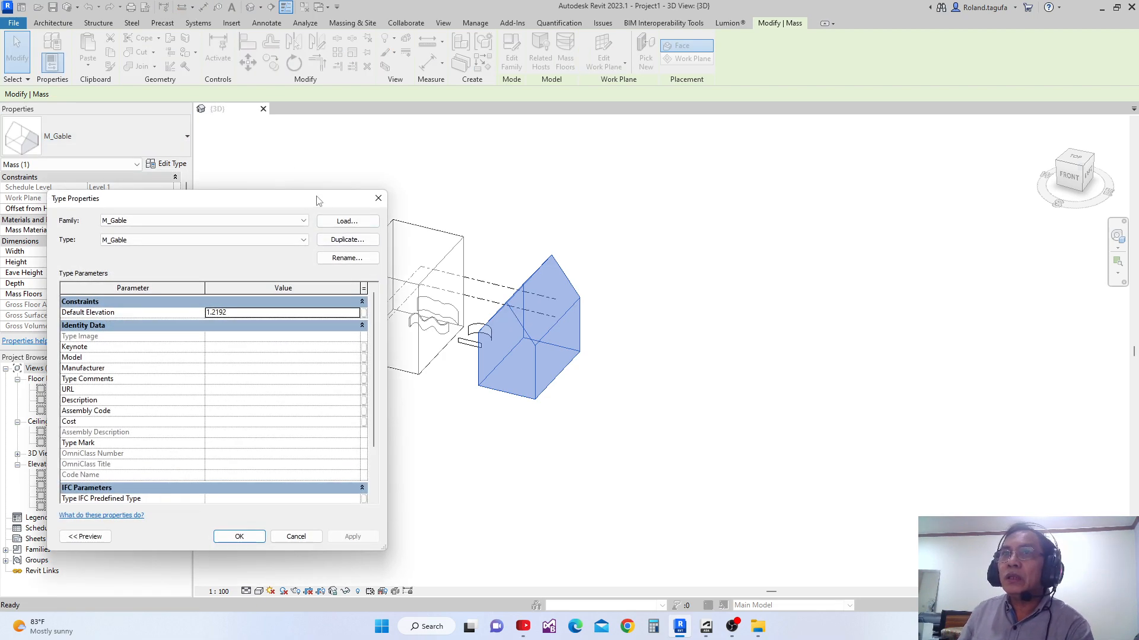
drag(319, 202, 448, 180)
click(474, 217)
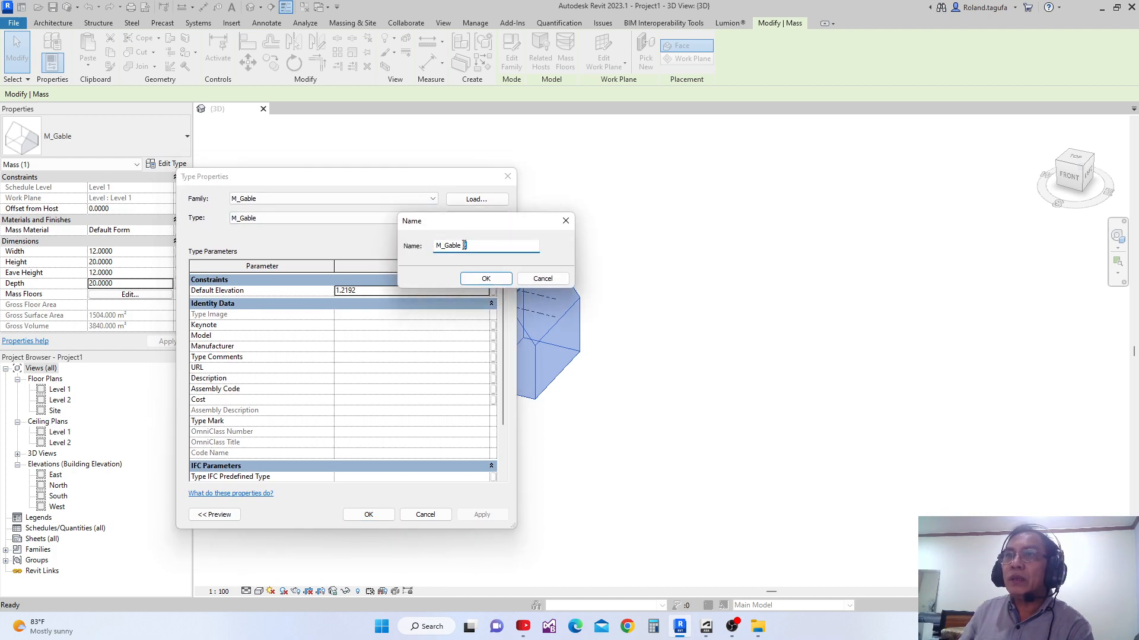
click(481, 280)
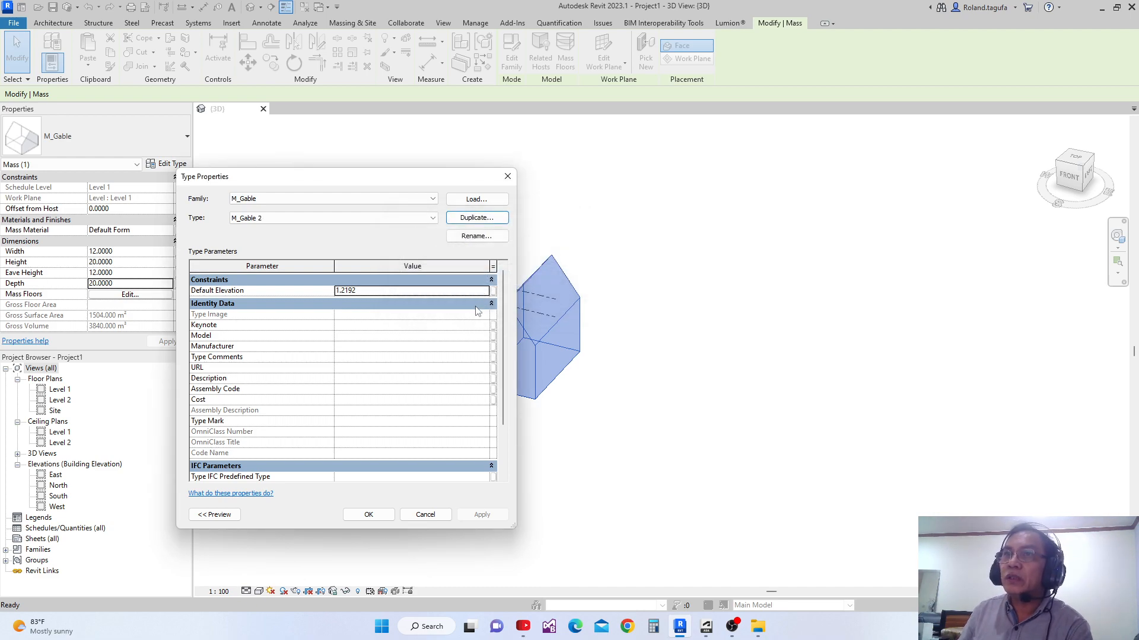
click(368, 514)
middle_drag(323, 468, 348, 406)
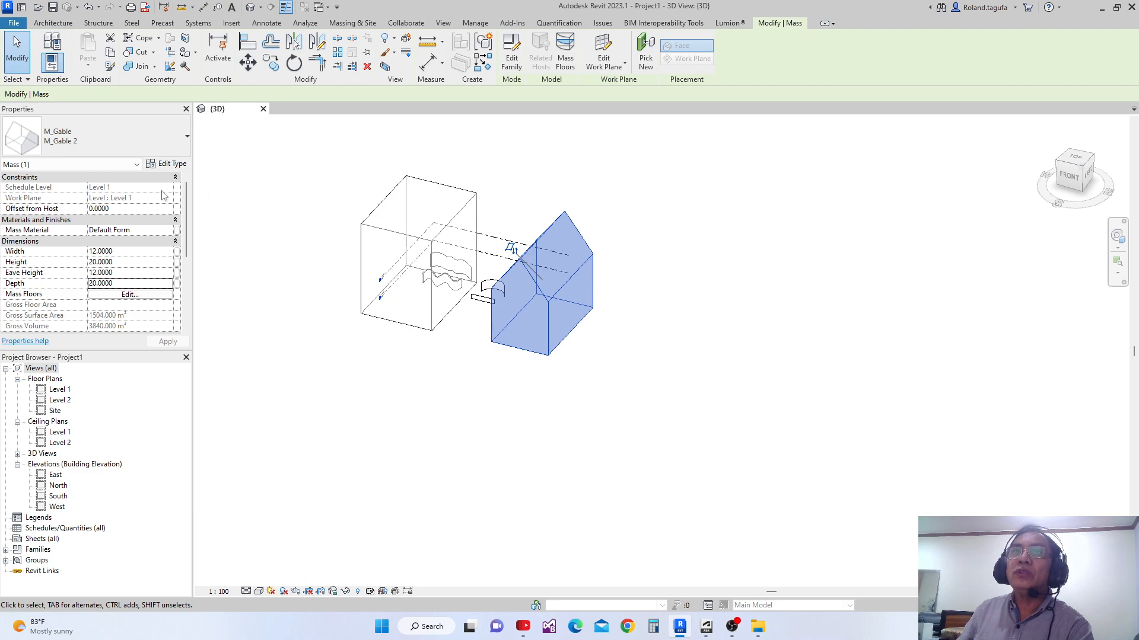
click(375, 395)
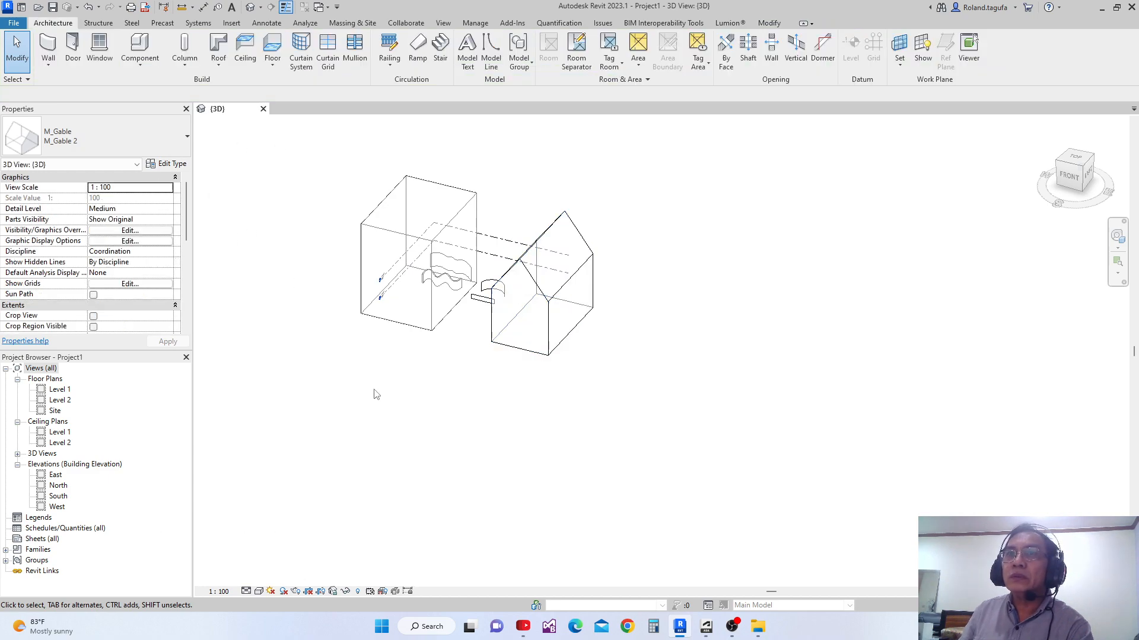
middle_drag(412, 370, 421, 357)
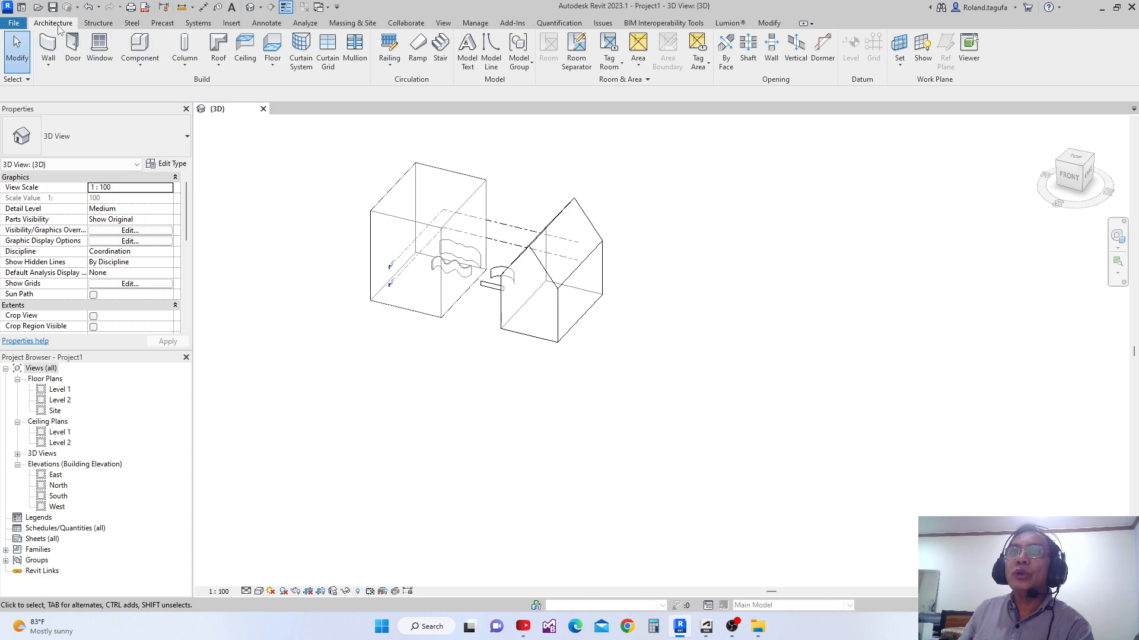
- Place a new M_Box mass component on Level 1 in front of the large box and gable masses
click(140, 47)
middle_drag(467, 354, 362, 356)
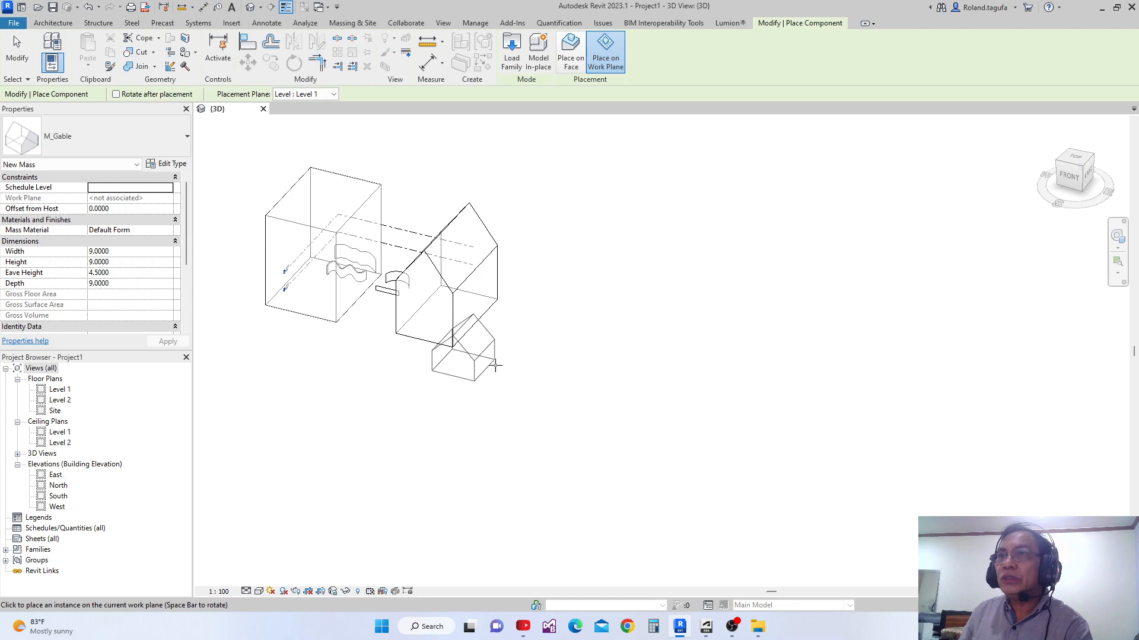
click(184, 153)
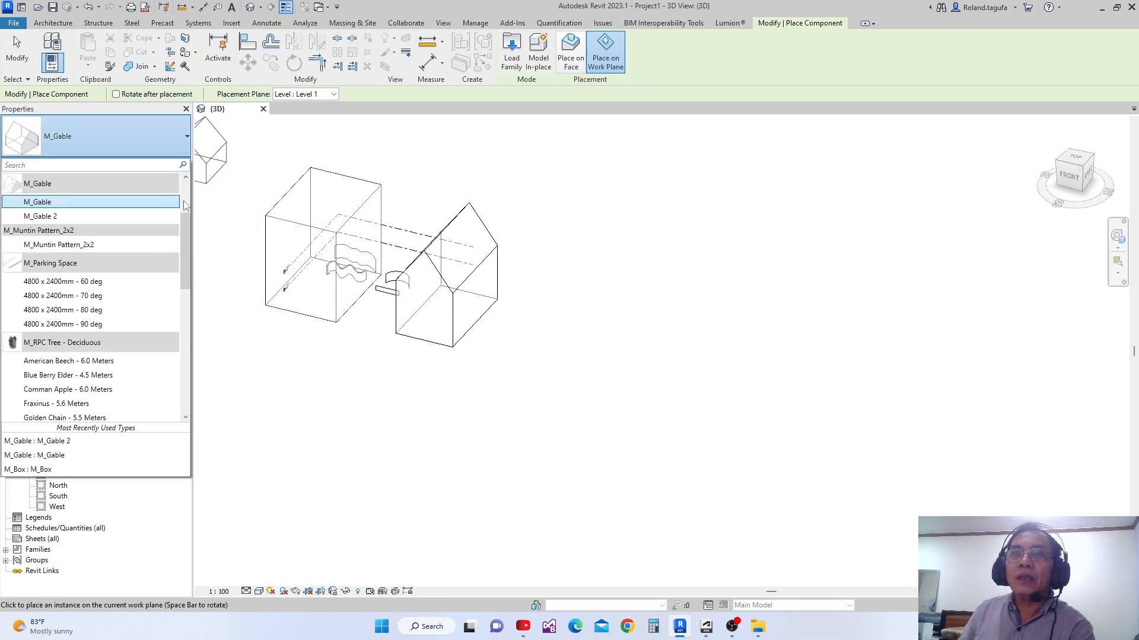
drag(189, 228, 186, 199)
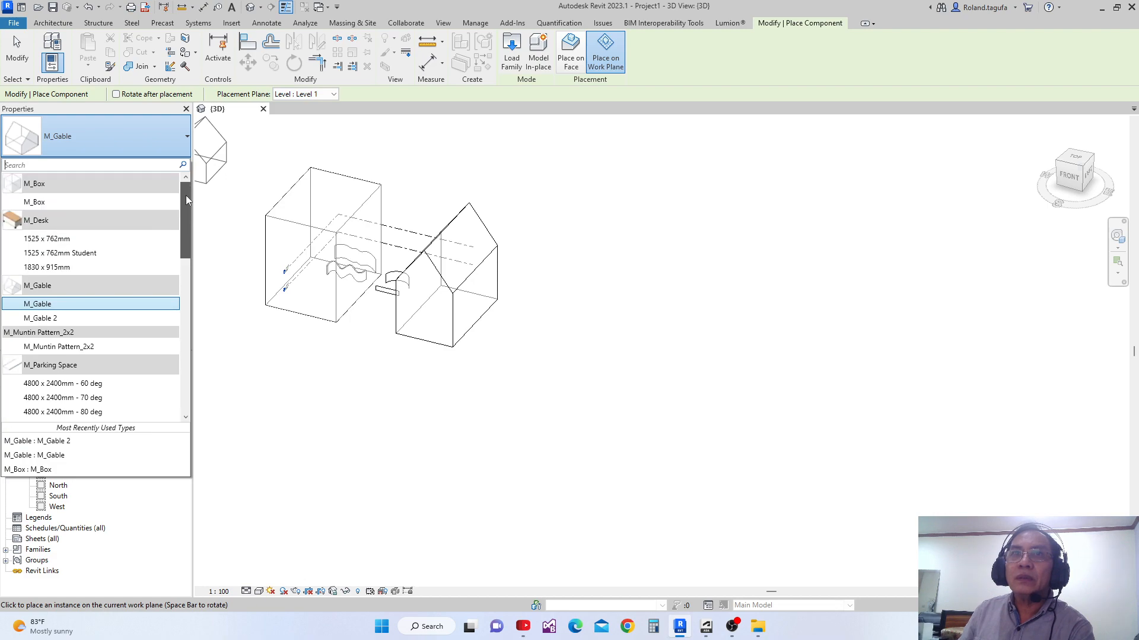
click(65, 204)
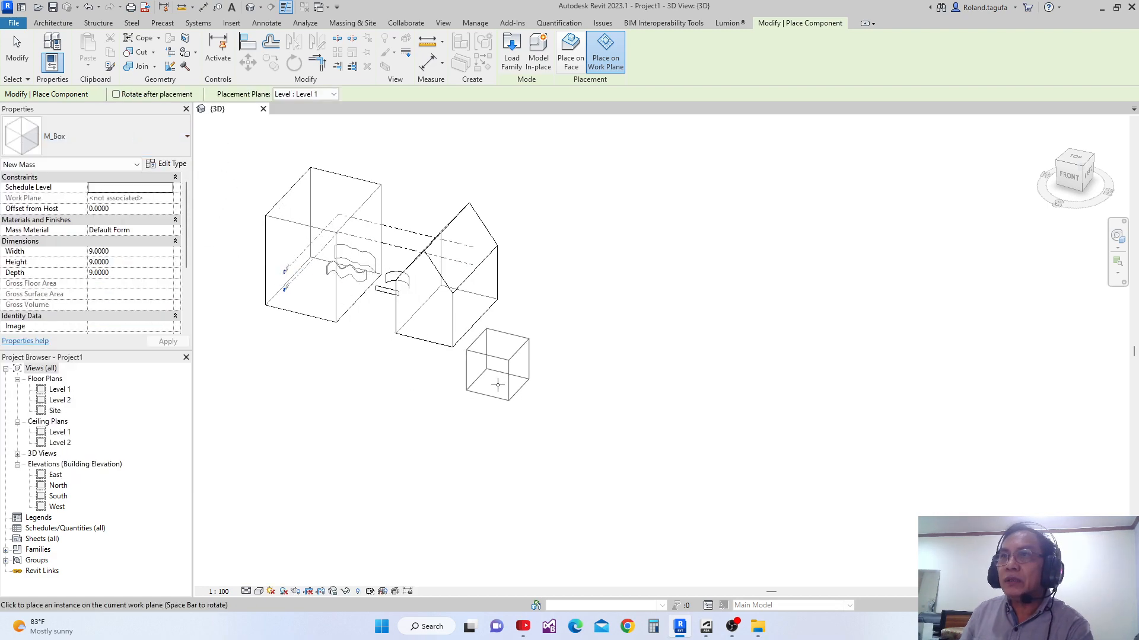
click(378, 375)
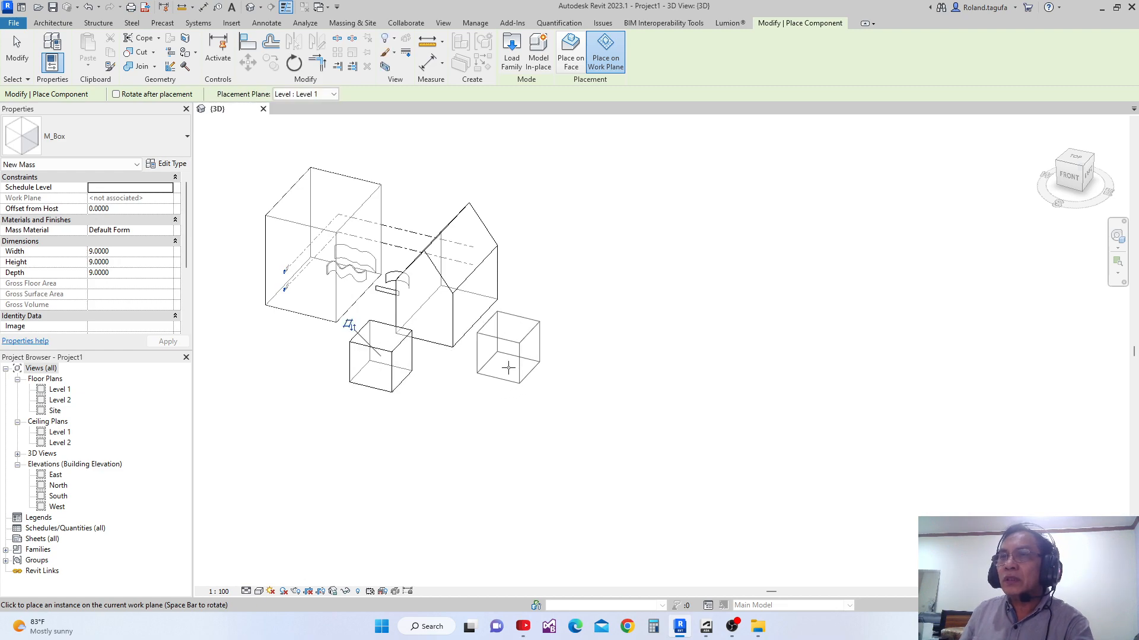
key(Escape)
middle_drag(395, 415, 458, 438)
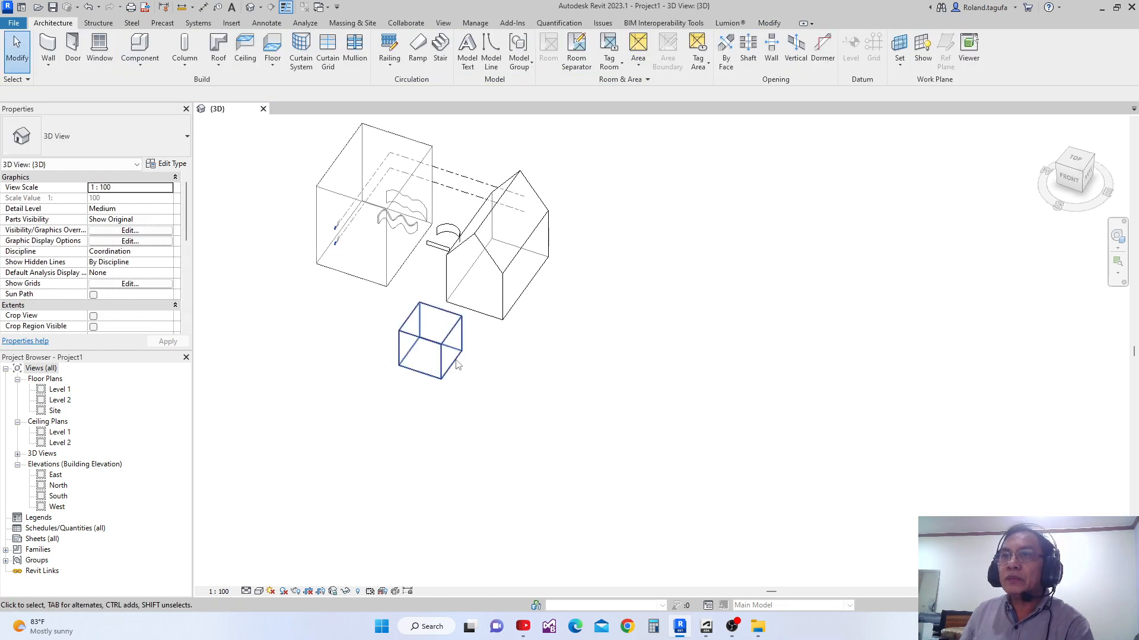
scroll(413, 307, up, 2)
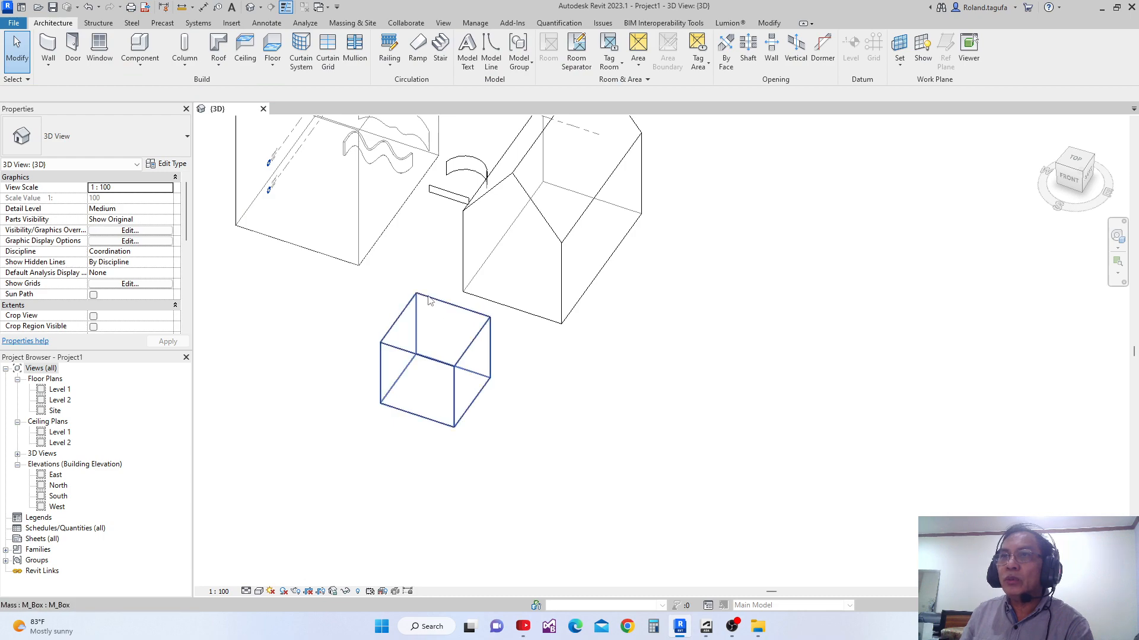
scroll(424, 306, up, 2)
middle_drag(425, 306, 447, 299)
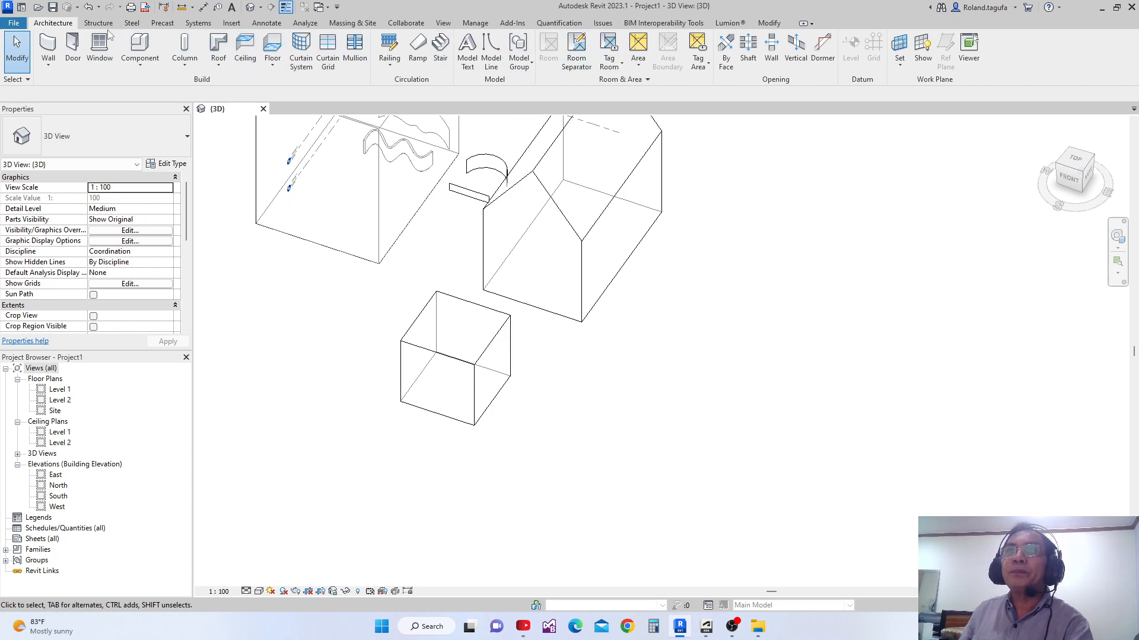
- Preview the mass families in the Mass library folder and load M_Dome.rfa into the project
click(231, 24)
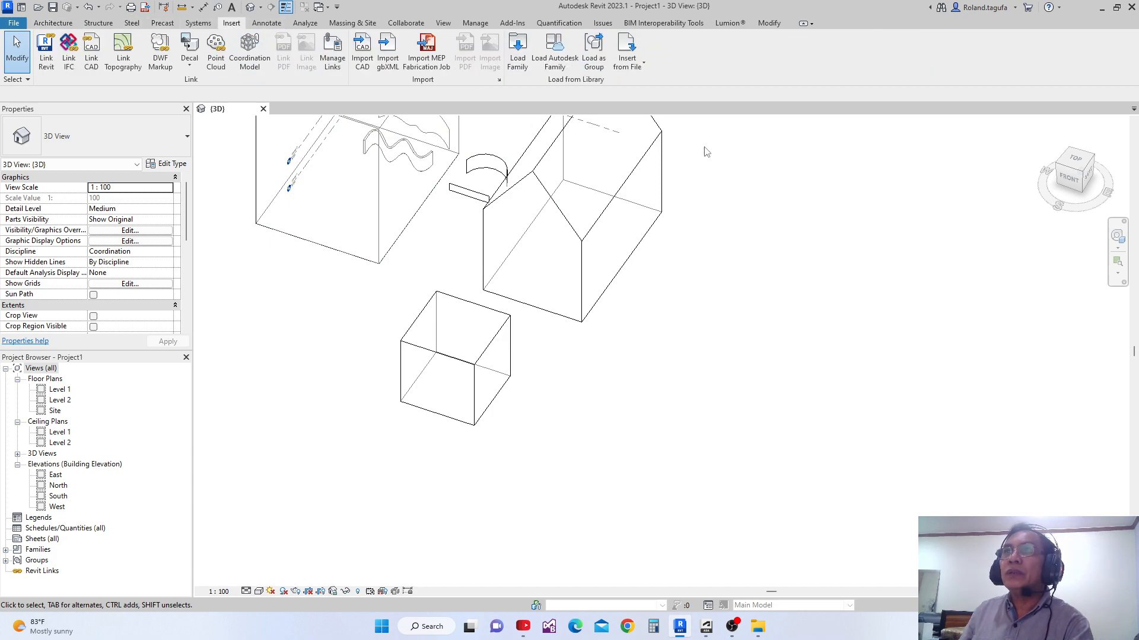
click(517, 48)
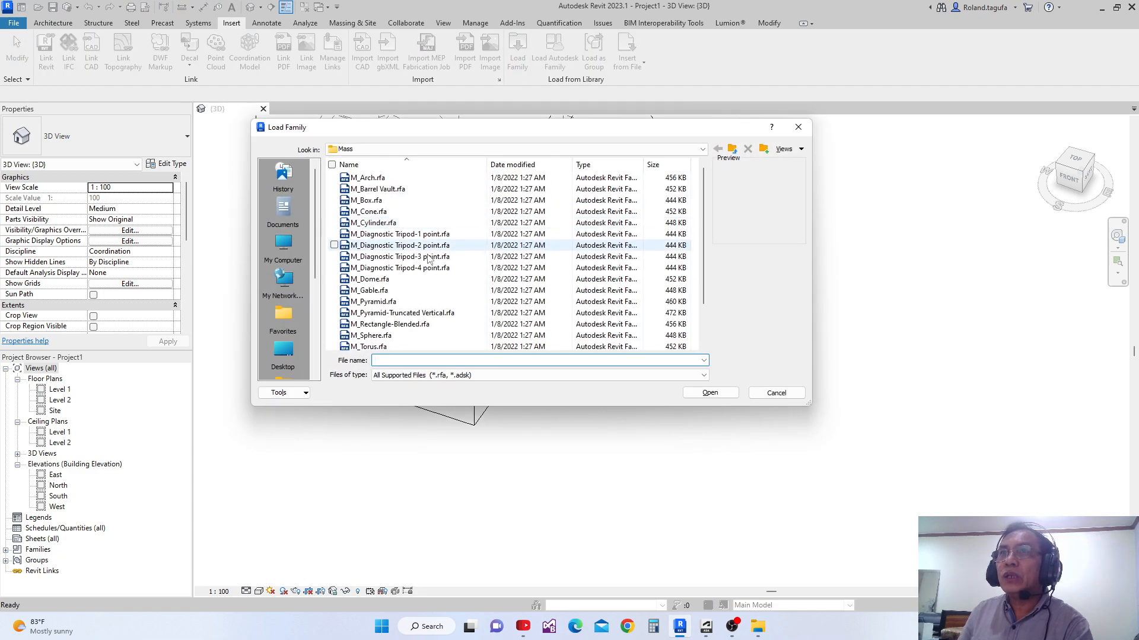
click(383, 215)
click(381, 224)
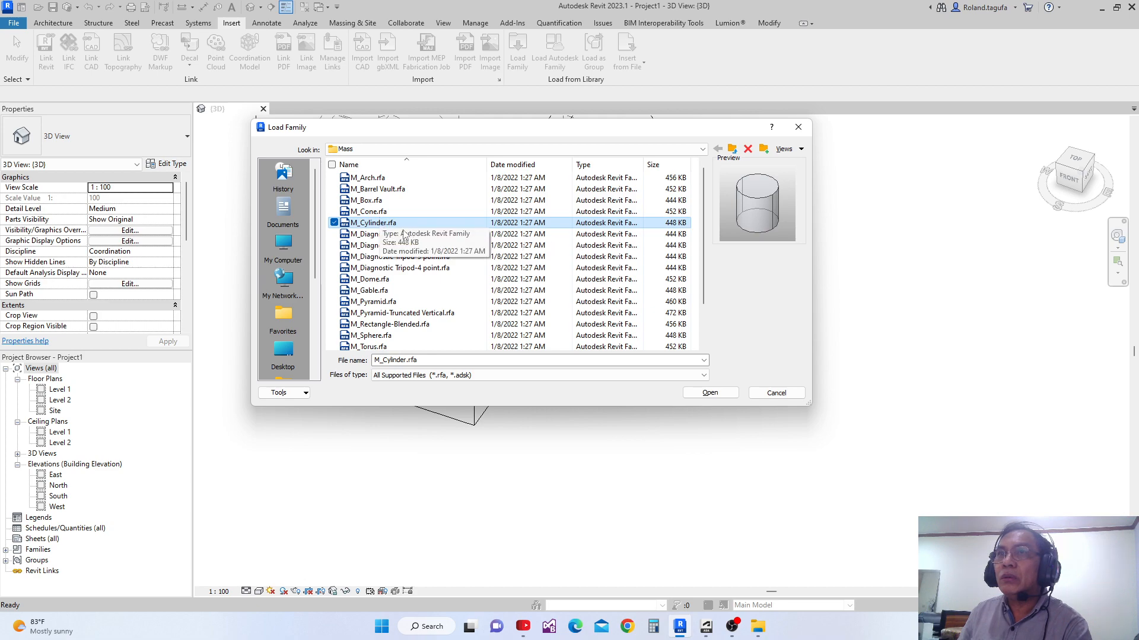
click(450, 201)
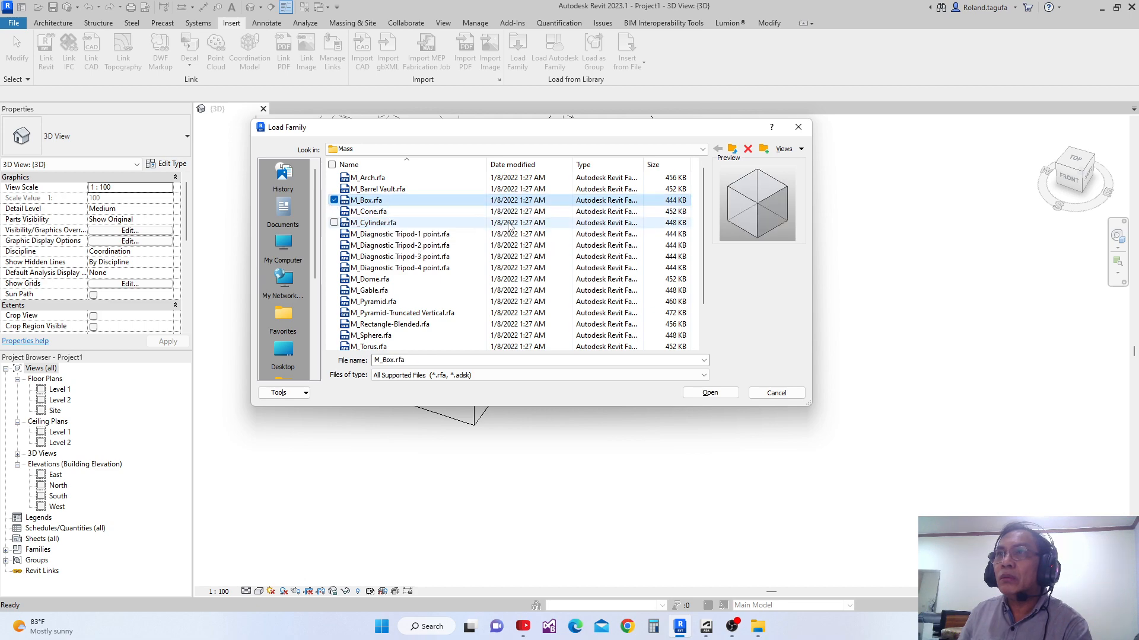
key(Down)
key(Down)
key(Down)
key(Down)
key(Down)
key(Down)
key(Down)
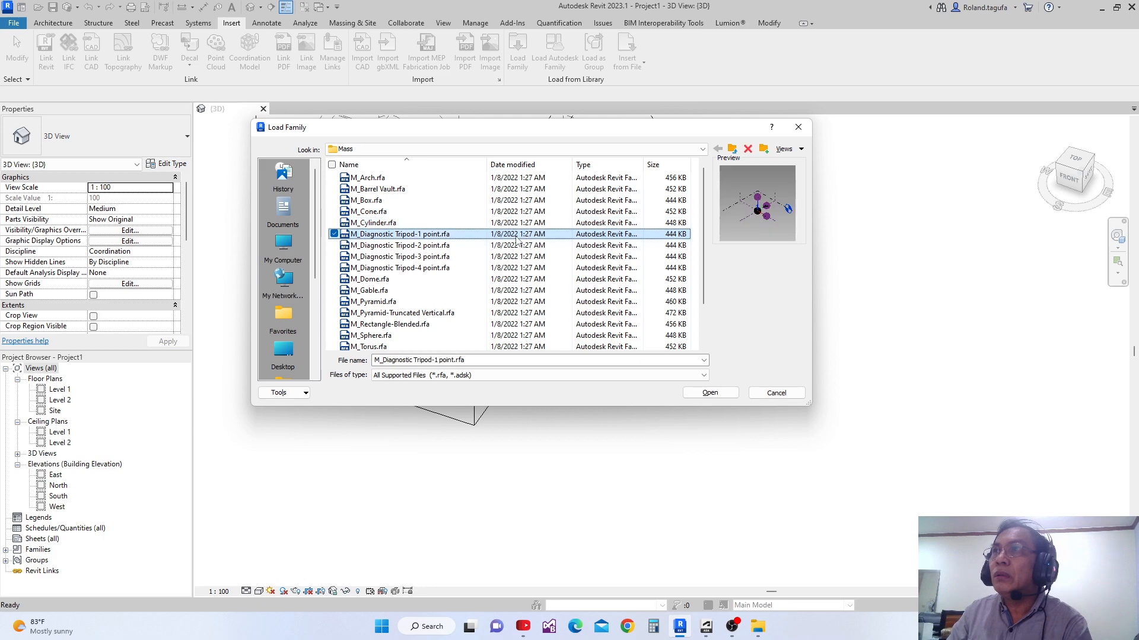
key(Down)
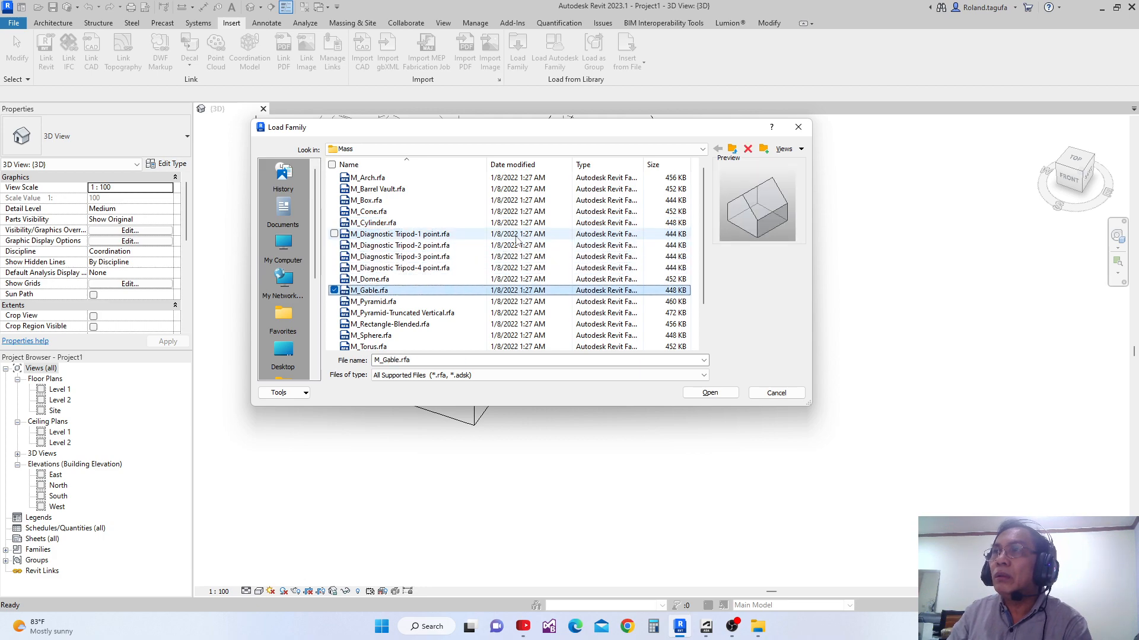
key(Up)
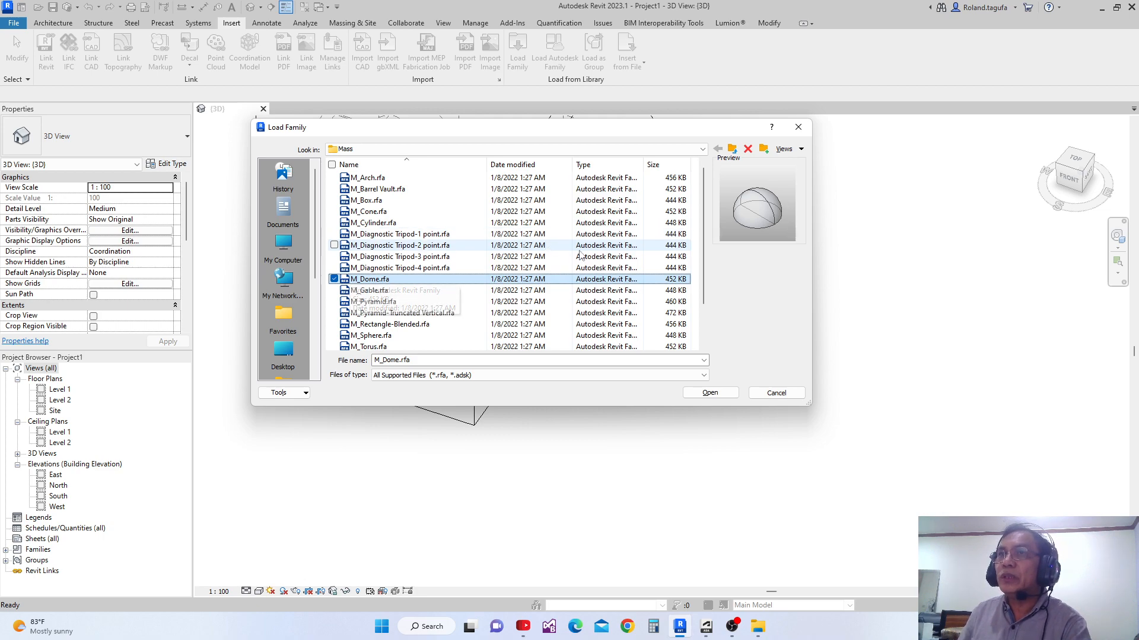
click(709, 394)
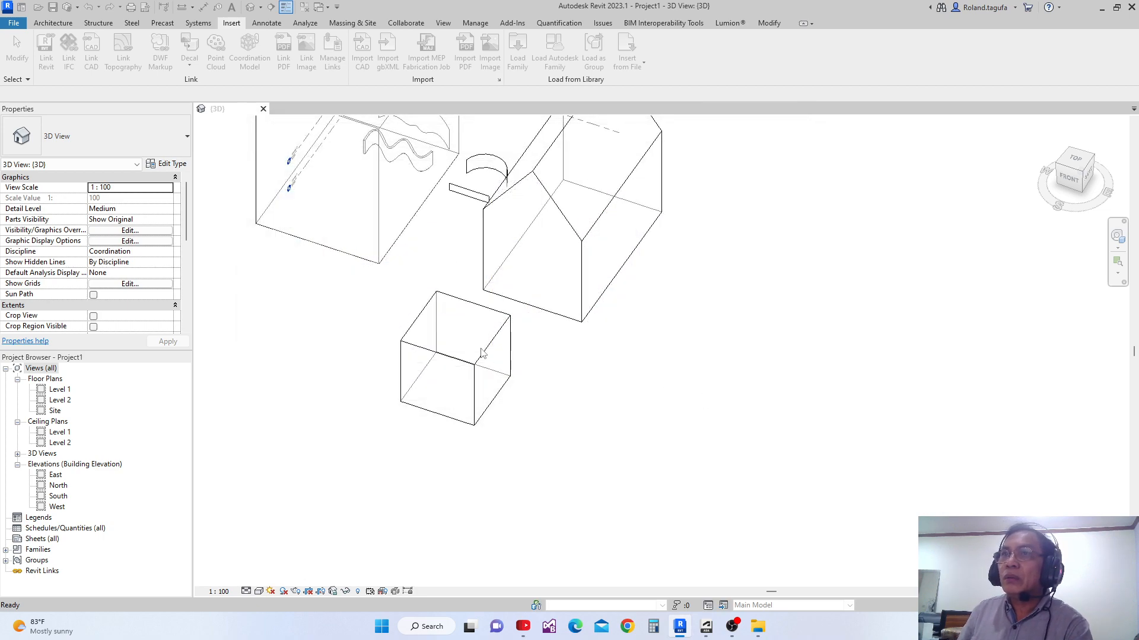
- Place an M_Dome mass component on the Level 1 work plane, over the small M_Box mass
scroll(475, 342, up, 1)
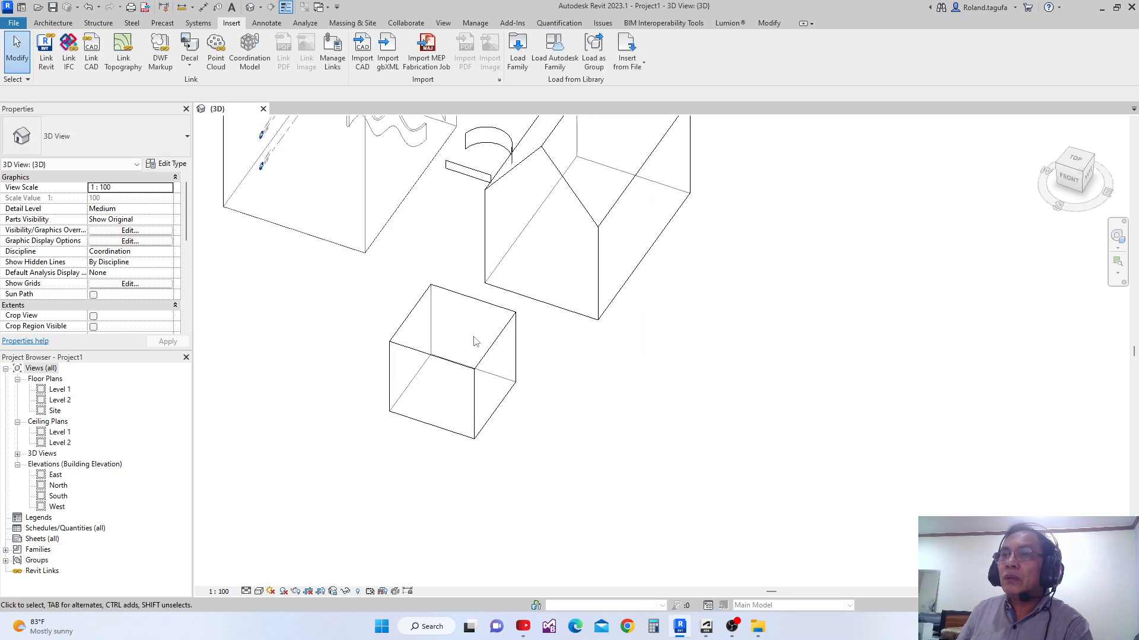
click(53, 23)
click(154, 50)
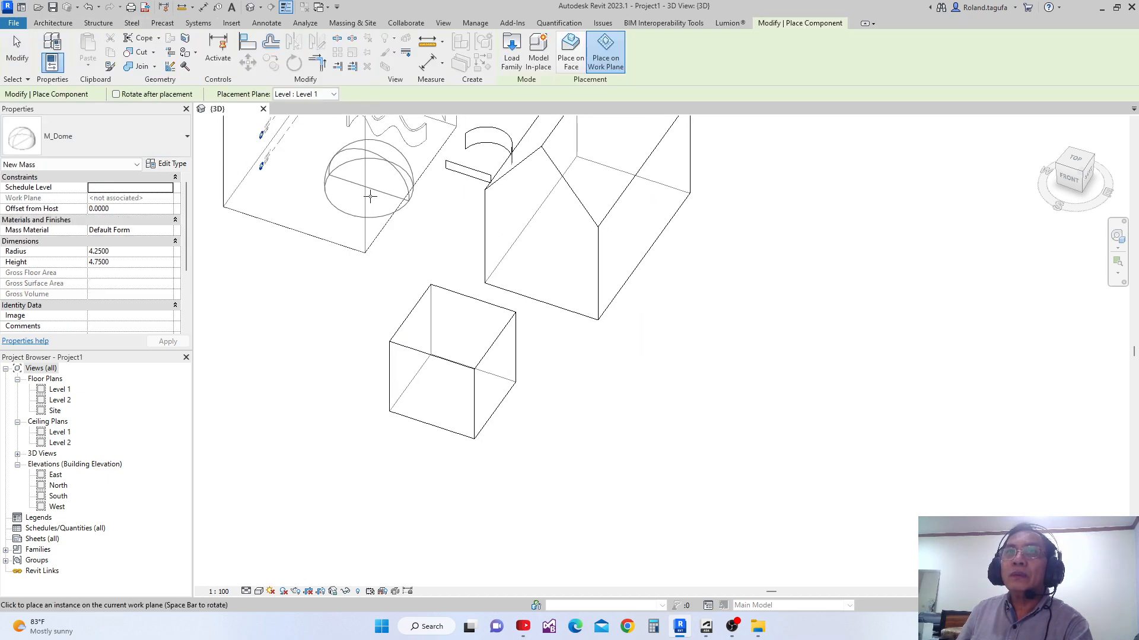
scroll(453, 328, up, 1)
scroll(453, 328, up, 1)
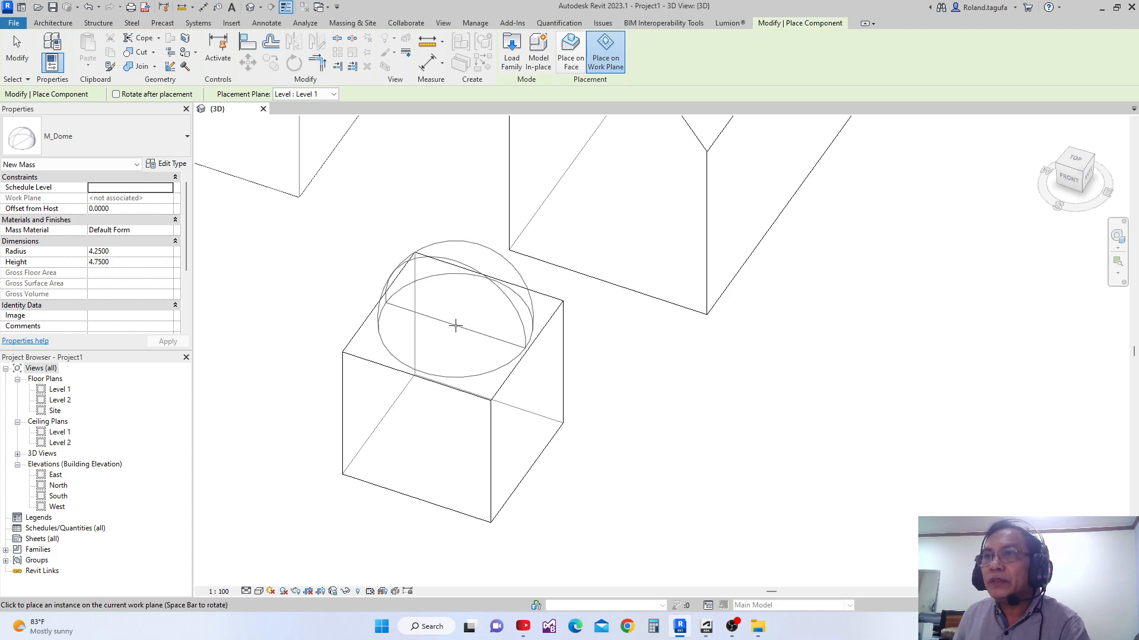
scroll(455, 327, down, 1)
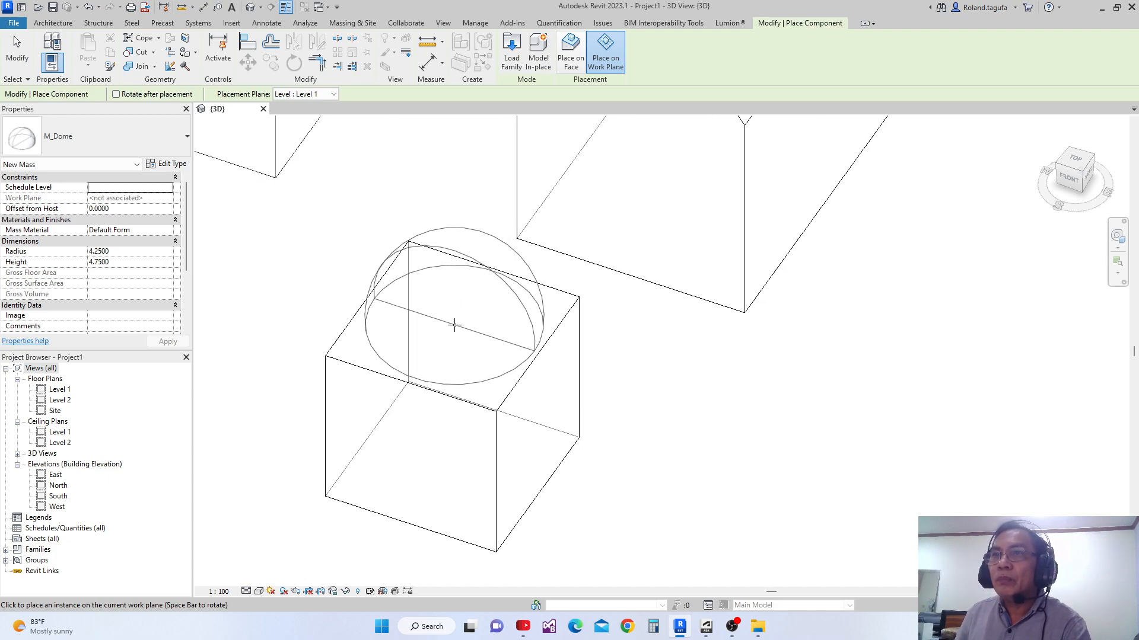
scroll(457, 325, down, 1)
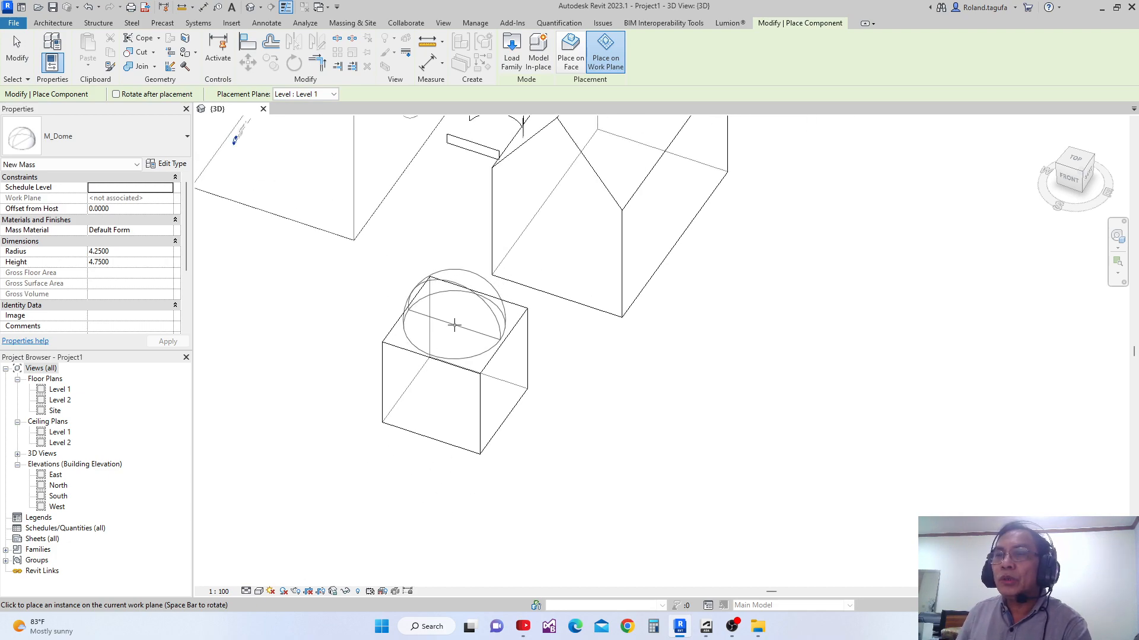
click(454, 325)
key(Escape)
key(Escape)
scroll(558, 396, down, 1)
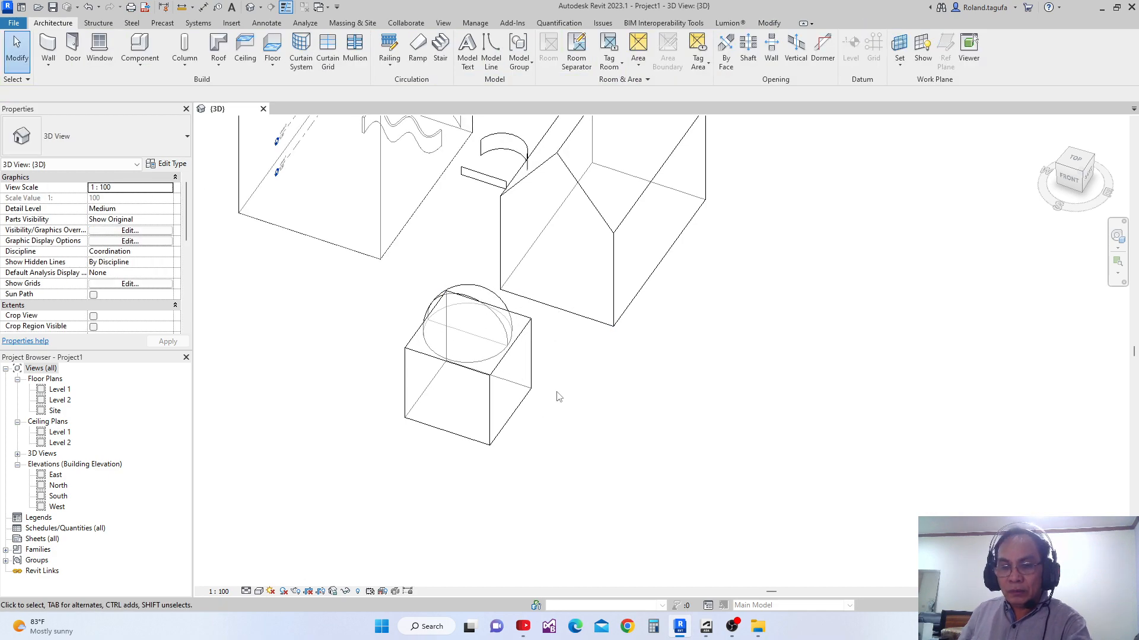
- Align the base of the M_Dome mass with the top face of the small M_Box mass
middle_drag(563, 404, 546, 343)
scroll(480, 336, up, 3)
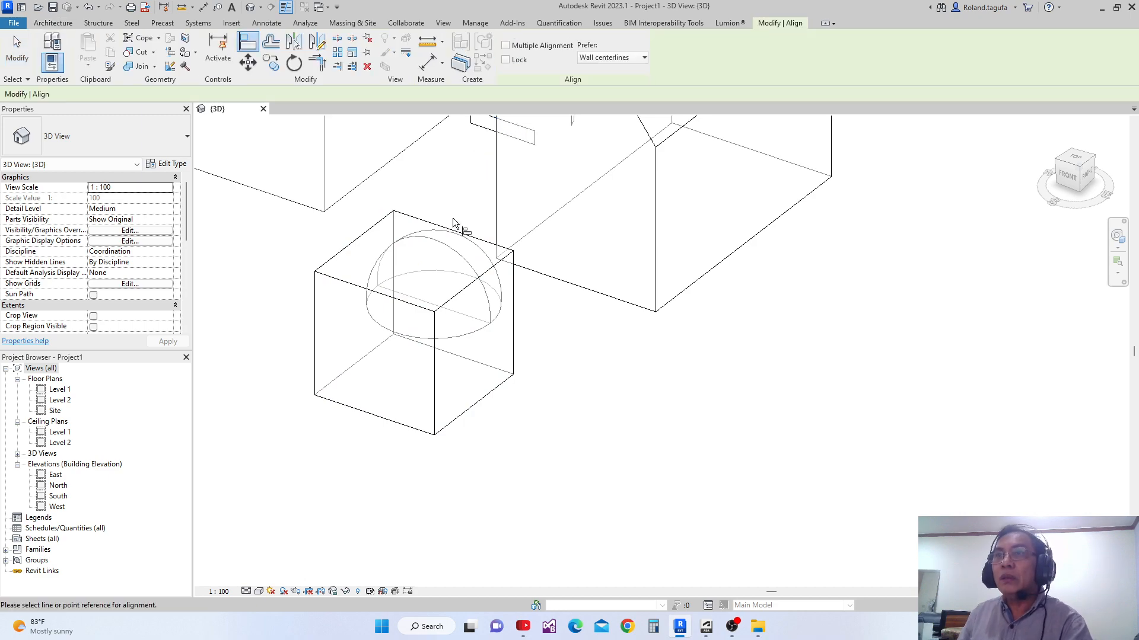
click(449, 299)
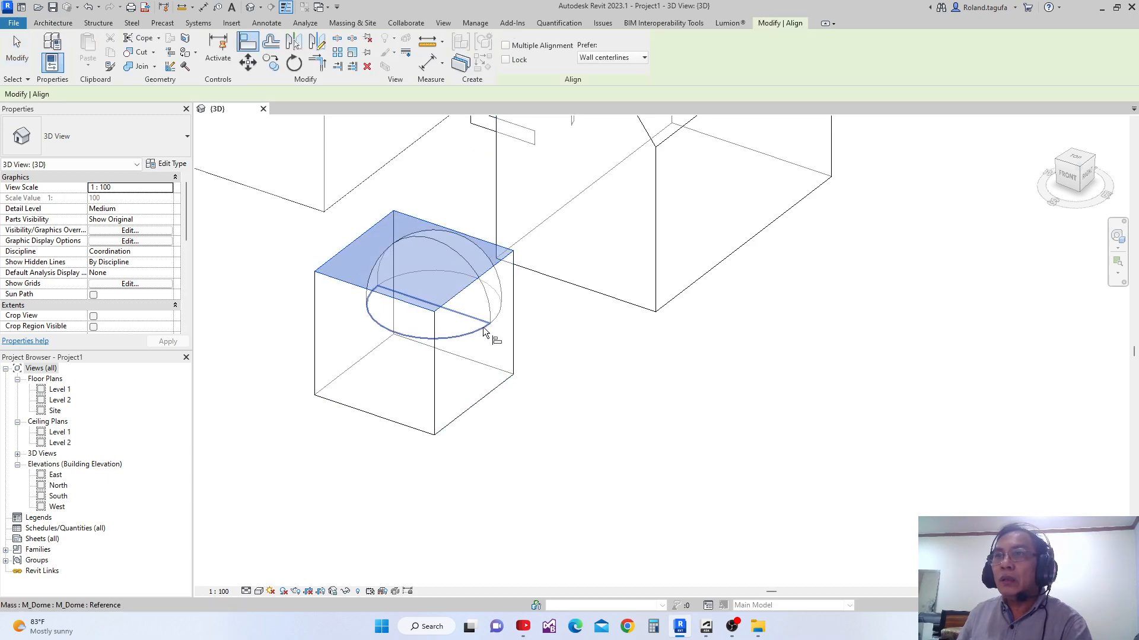
click(485, 327)
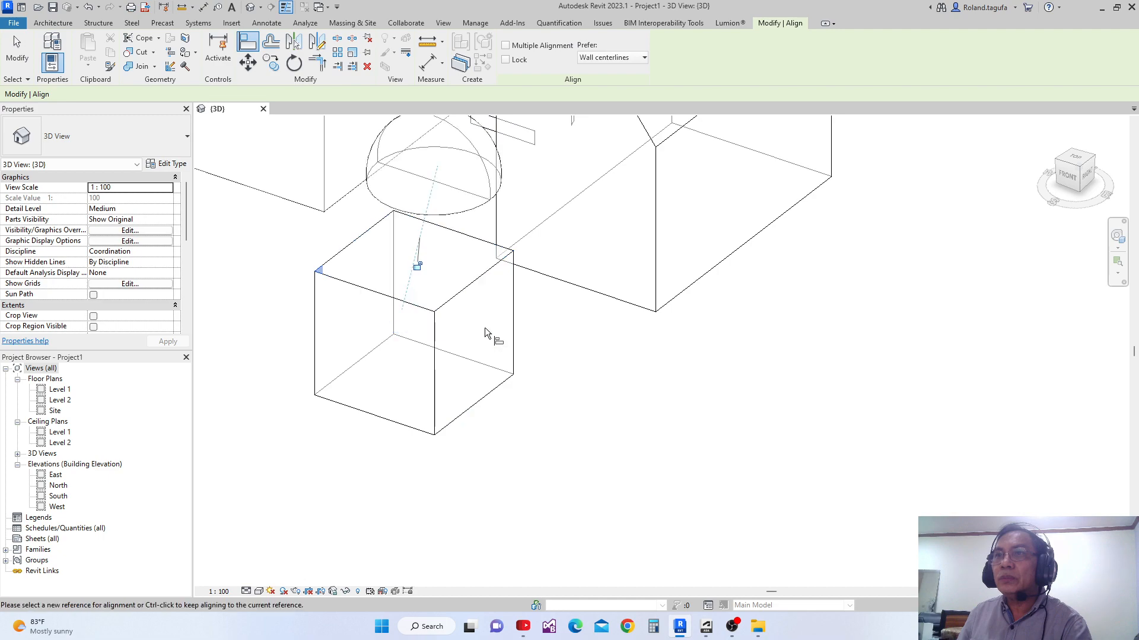
- Nudge the M_Dome mass horizontally across from beside the gable mass onto the top of the small M_Box mass
shift+middle_drag(485, 322, 704, 386)
key(Escape)
key(Escape)
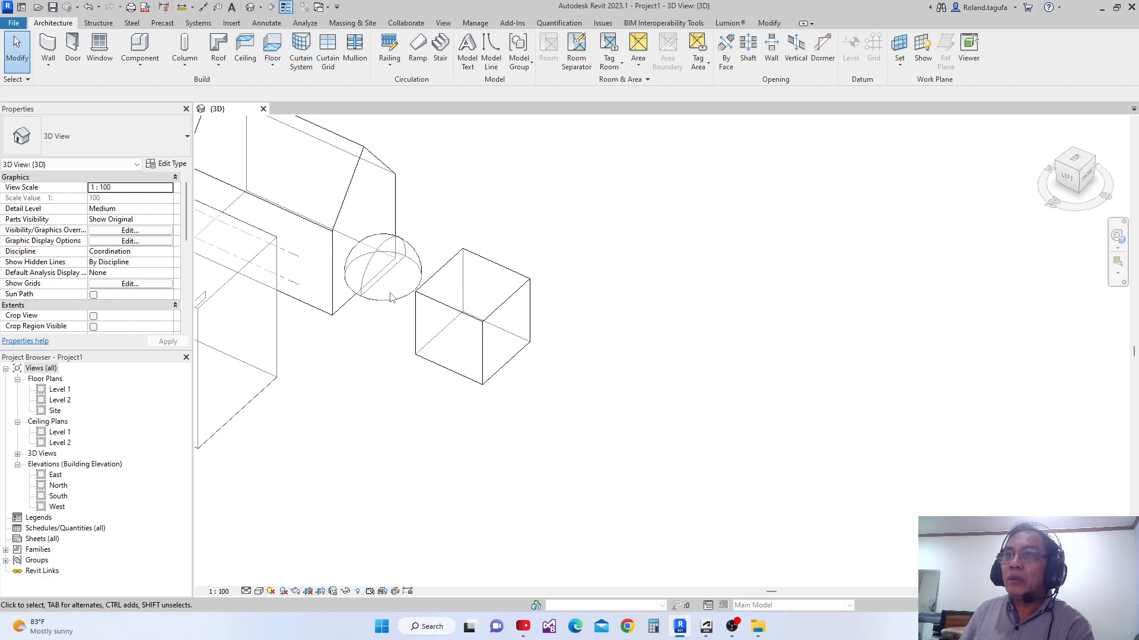
click(383, 298)
key(Right)
key(Right)
key(Right)
key(Right)
key(Right)
key(Right)
key(Right)
key(Right)
key(Right)
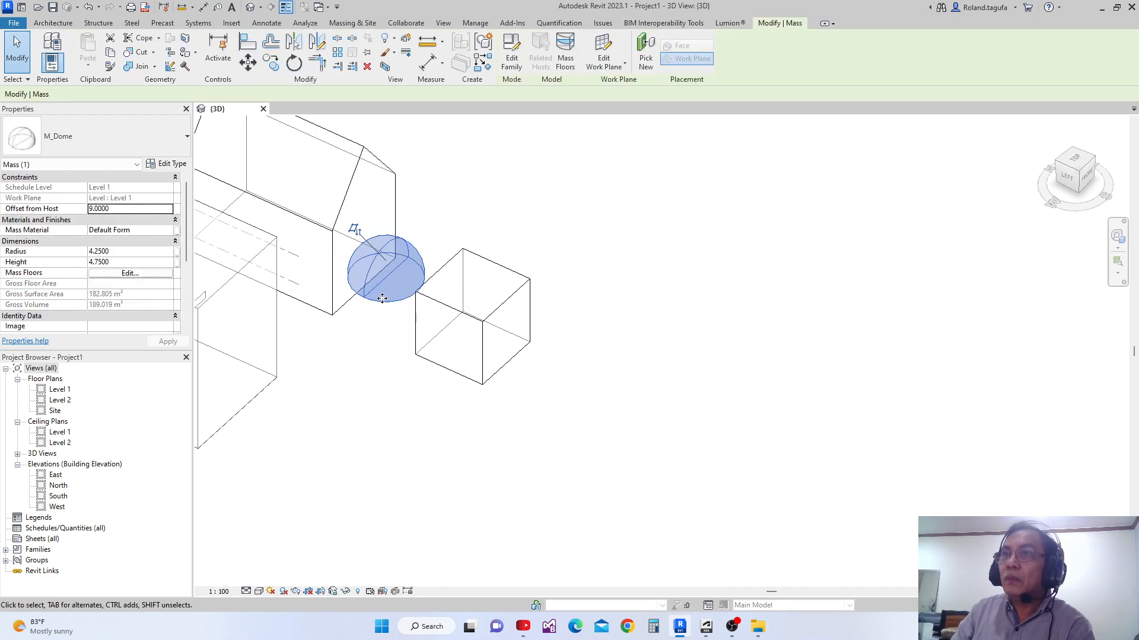
key(Right)
key(Right)
key(Right)
key(Right)
key(Right)
key(Right)
key(Right)
key(Right)
key(Right)
key(Right)
key(Right)
key(Right)
key(Right)
key(Right)
key(Right)
key(Right)
key(Right)
key(Right)
key(Right)
key(Right)
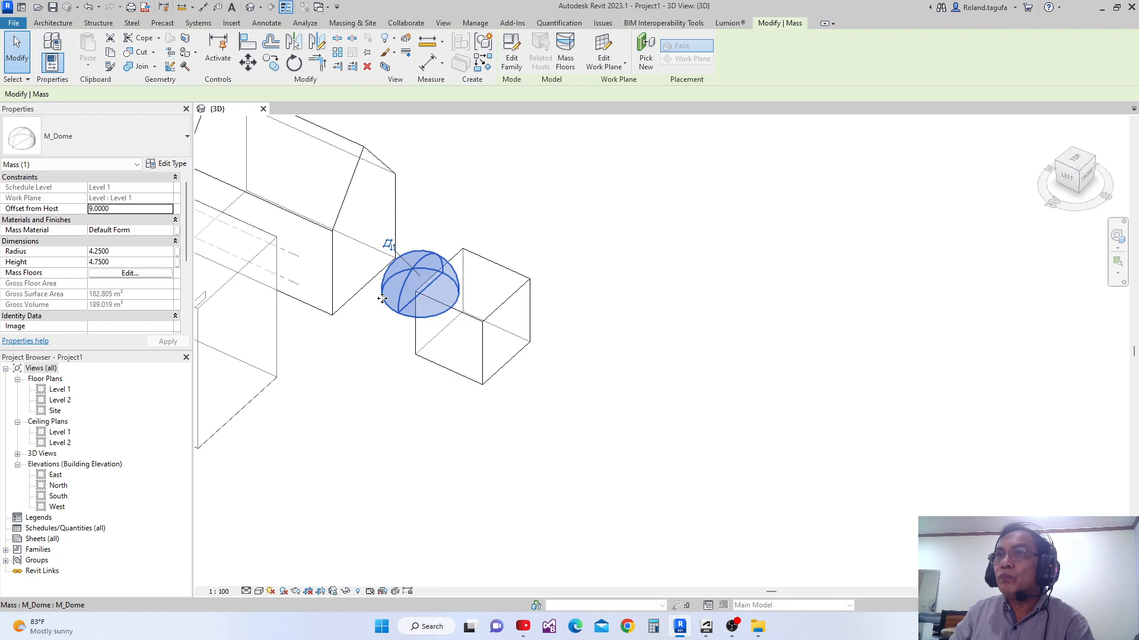
key(Up)
key(Up)
key(Up)
key(Up)
key(Up)
key(Up)
key(Up)
key(Up)
key(Up)
key(Up)
key(Up)
key(Up)
key(Up)
key(Up)
key(Up)
key(Up)
key(Up)
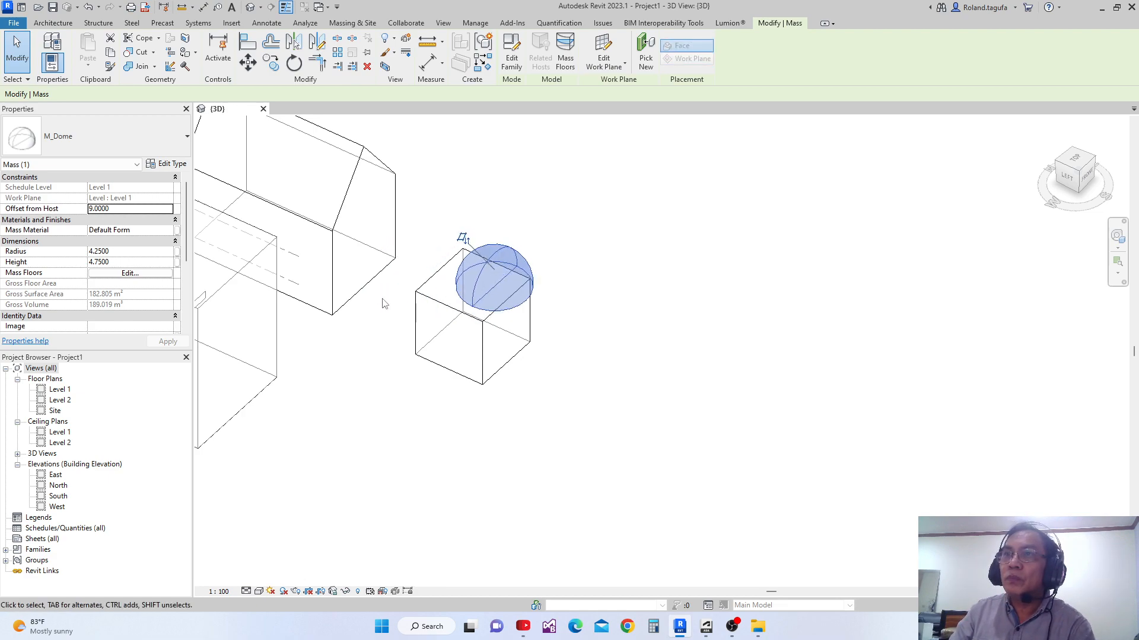
key(Down)
- Move the M_Dome mass about 1.8 m toward the centre of the small box's top face with the Move tool
scroll(474, 274, down, 1)
click(515, 307)
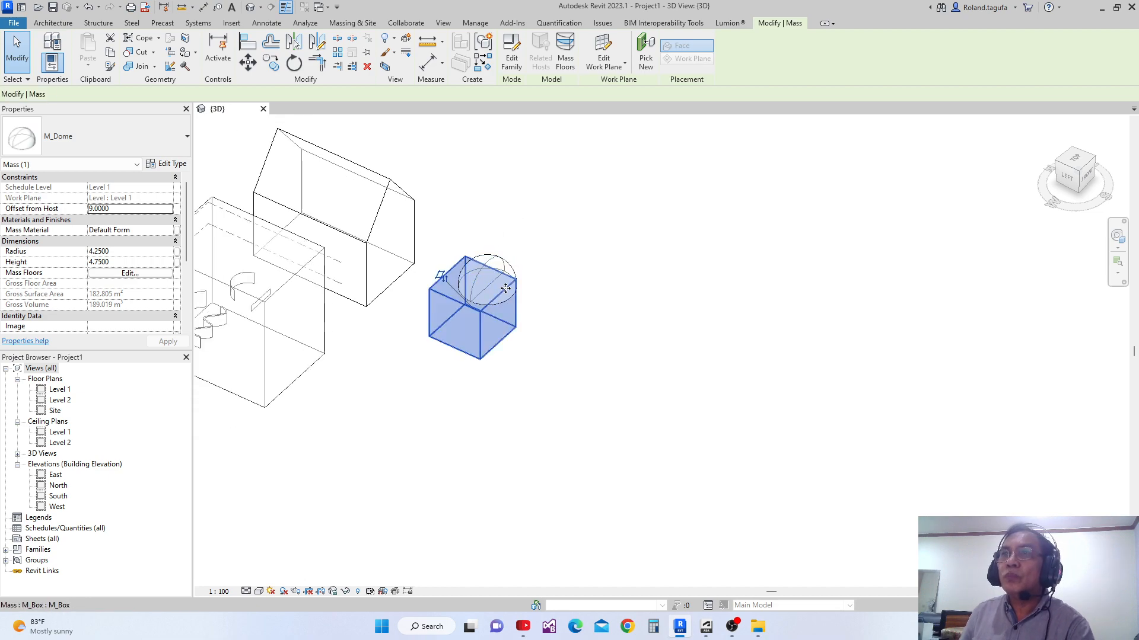
mouse_move(574, 307)
middle_down()
mouse_move(633, 368)
mouse_move(593, 310)
middle_up()
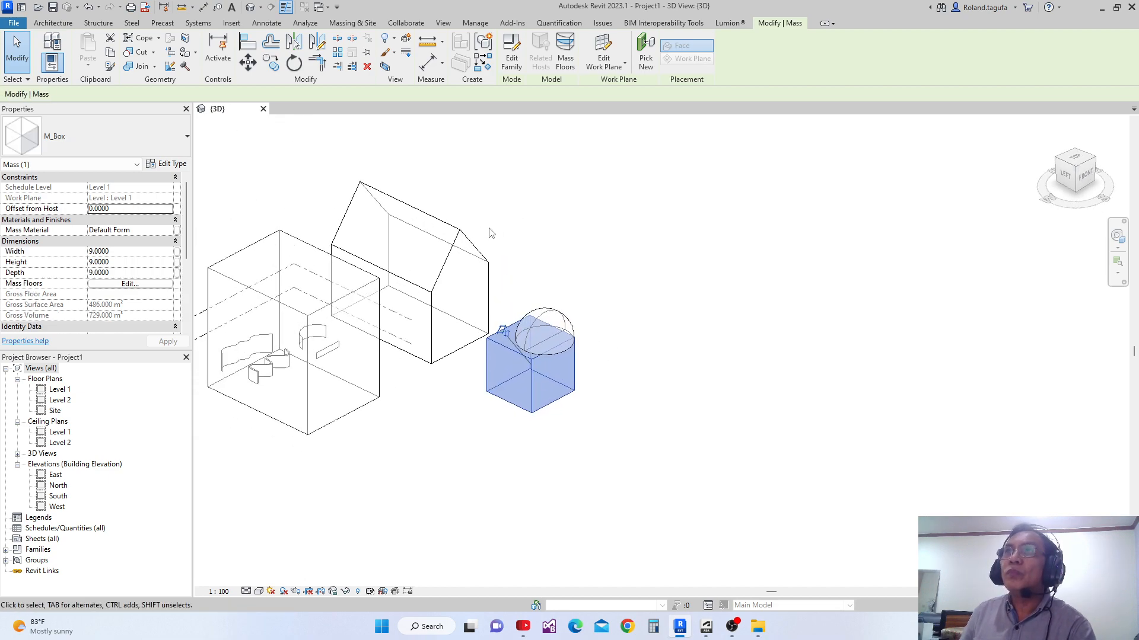
key(Escape)
click(536, 314)
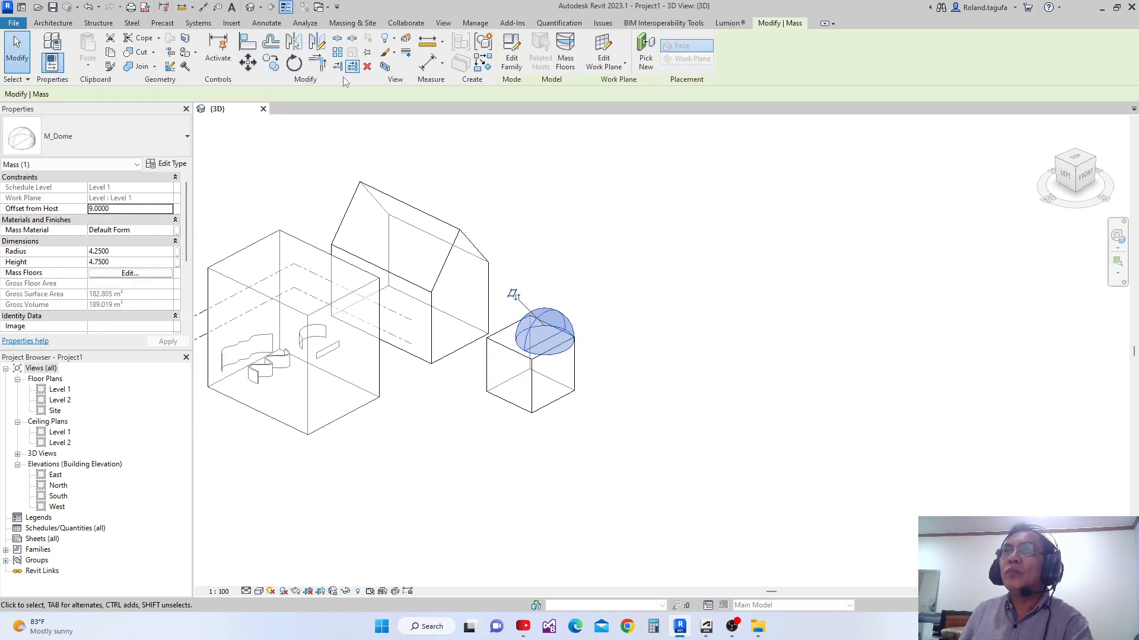
click(248, 61)
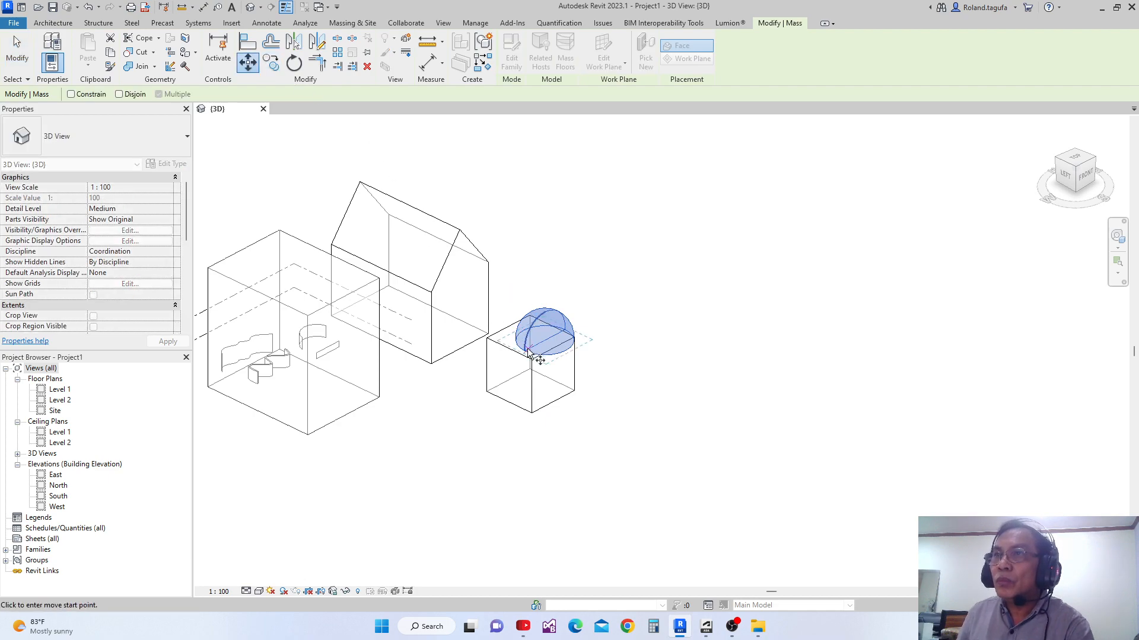
scroll(530, 354, up, 3)
click(551, 335)
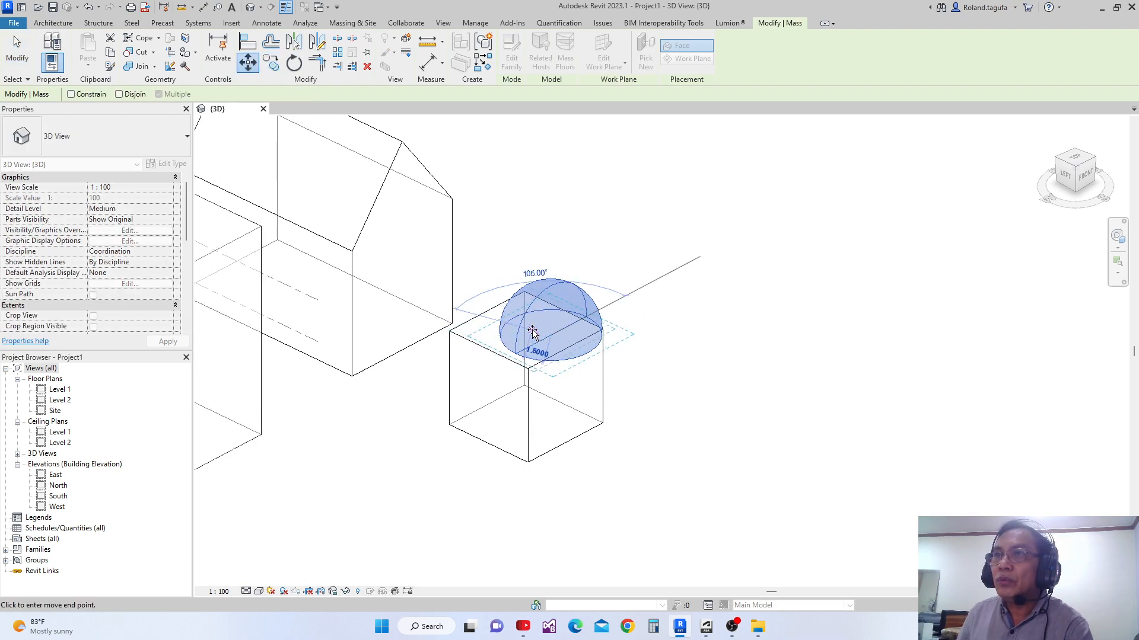
click(532, 329)
scroll(550, 328, up, 1)
shift+middle_drag(550, 328, 645, 409)
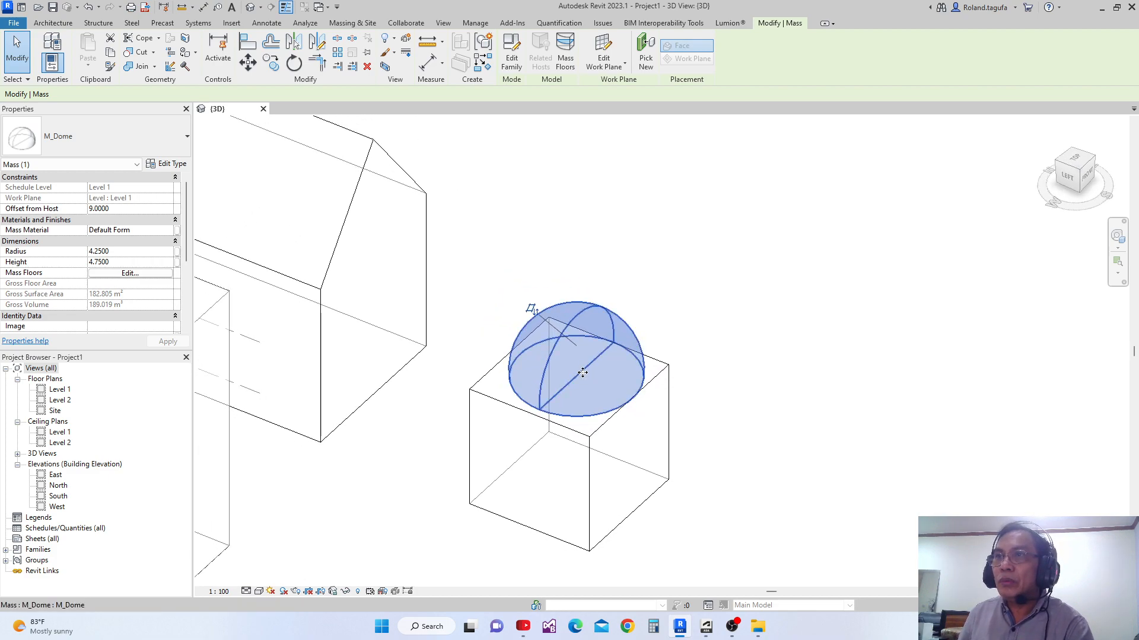
- Fine-tune the M_Dome mass across the small box's width, using a front view to centre it between the sides
drag(573, 376, 572, 375)
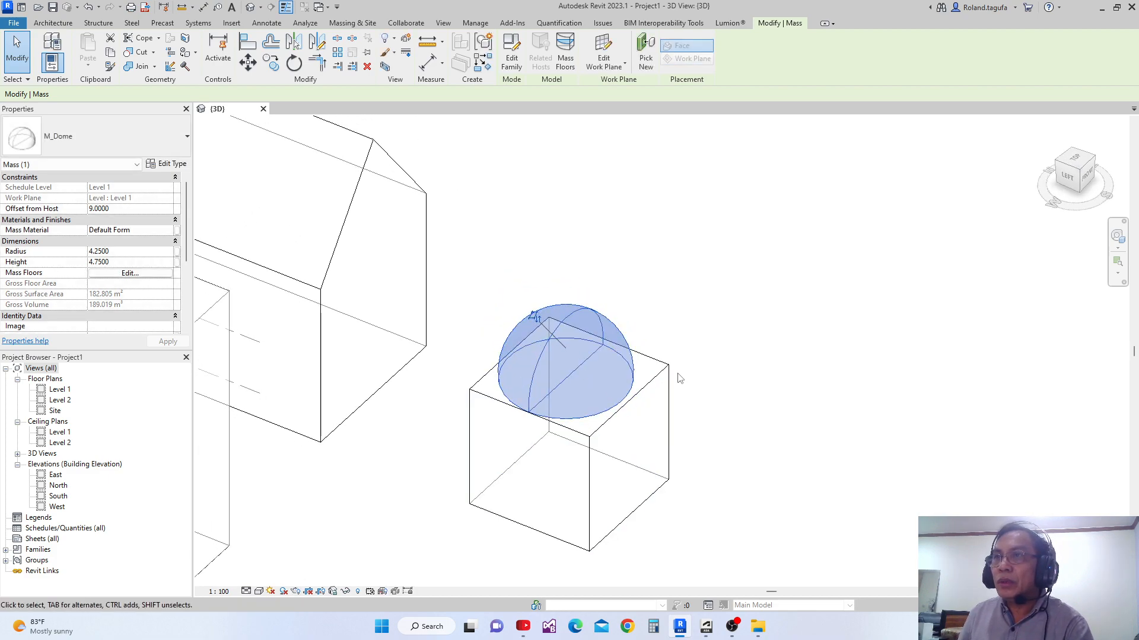
middle_drag(605, 381, 504, 414)
key(Escape)
scroll(615, 359, down, 1)
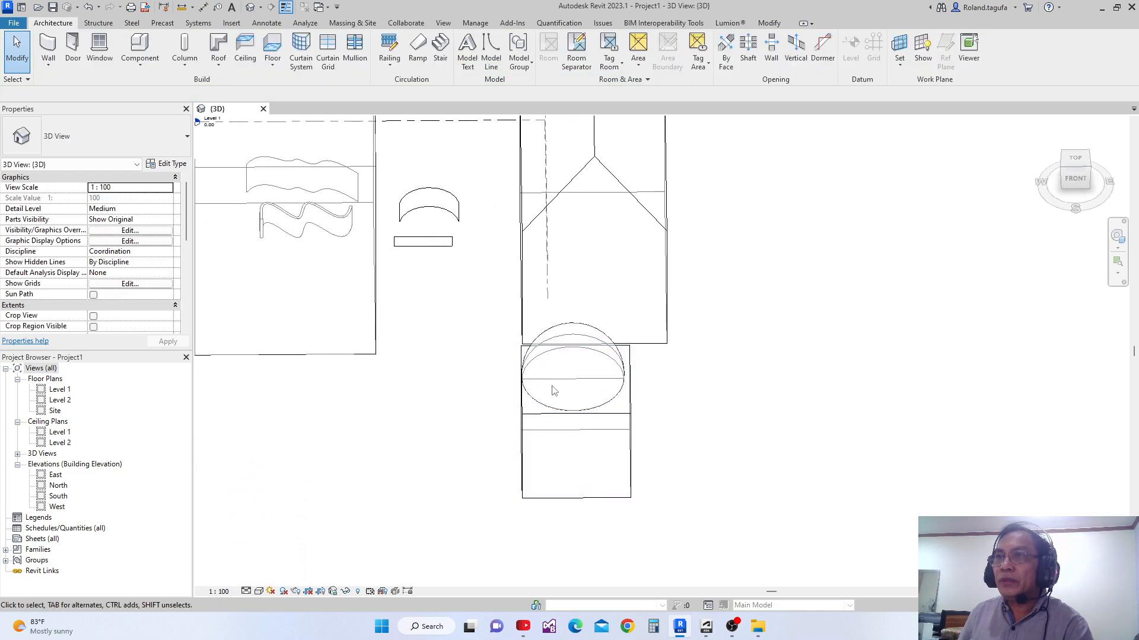
scroll(553, 390, up, 1)
click(573, 382)
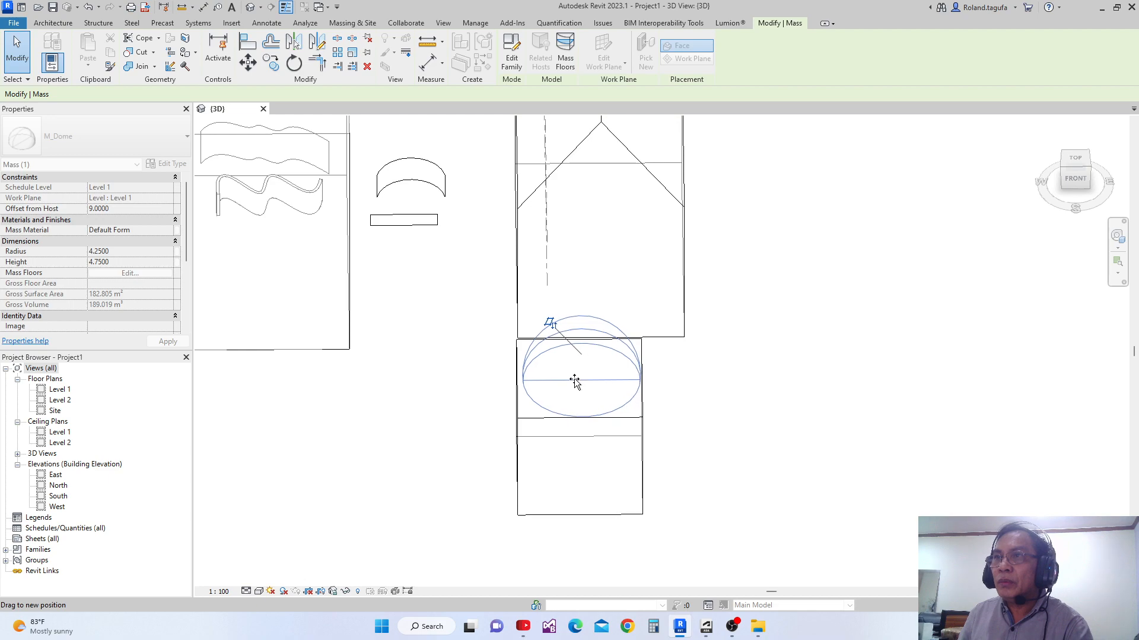
drag(574, 382, 572, 381)
- Centre the M_Dome mass along the small box's depth, working from the right-side view
shift+middle_drag(658, 386, 417, 511)
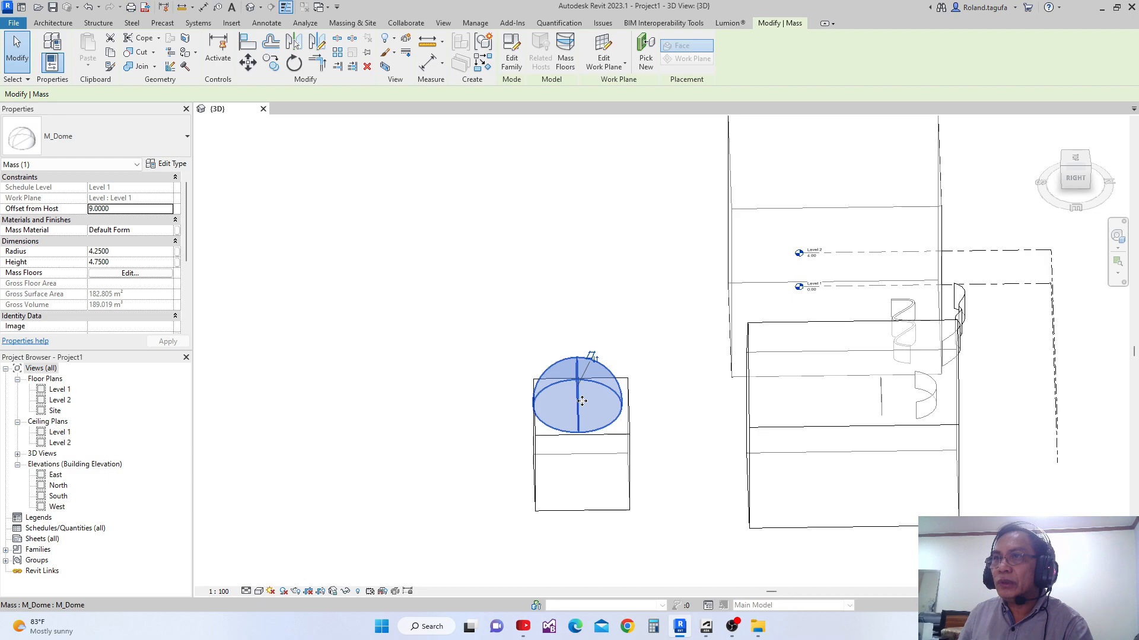
drag(586, 402, 583, 403)
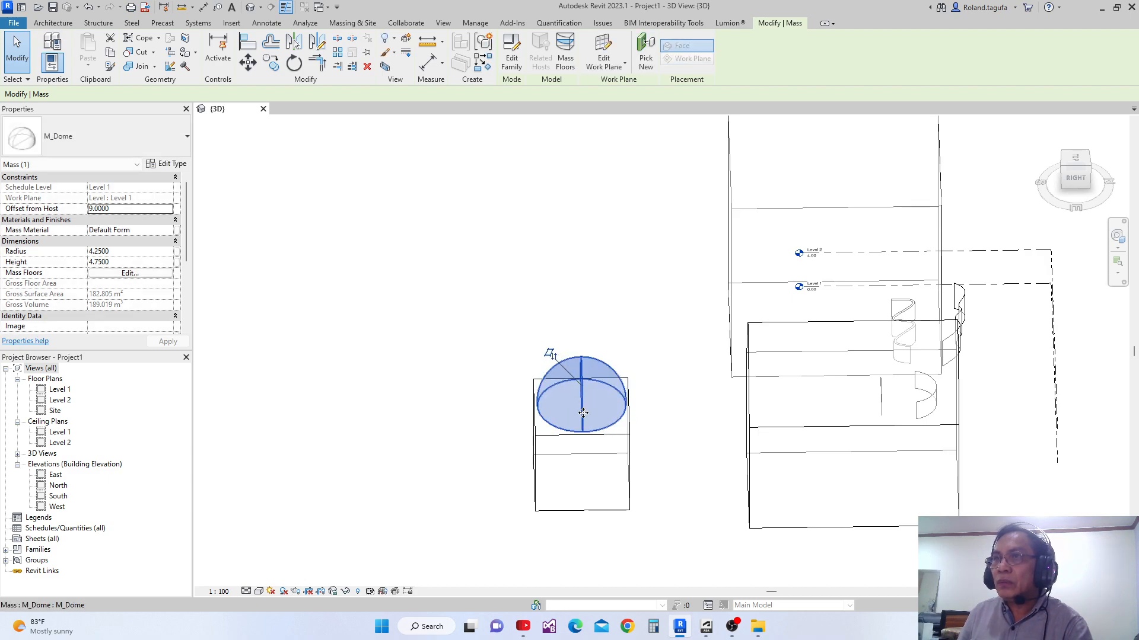
shift+middle_drag(583, 403, 617, 474)
scroll(669, 472, down, 2)
key(Escape)
scroll(676, 513, down, 3)
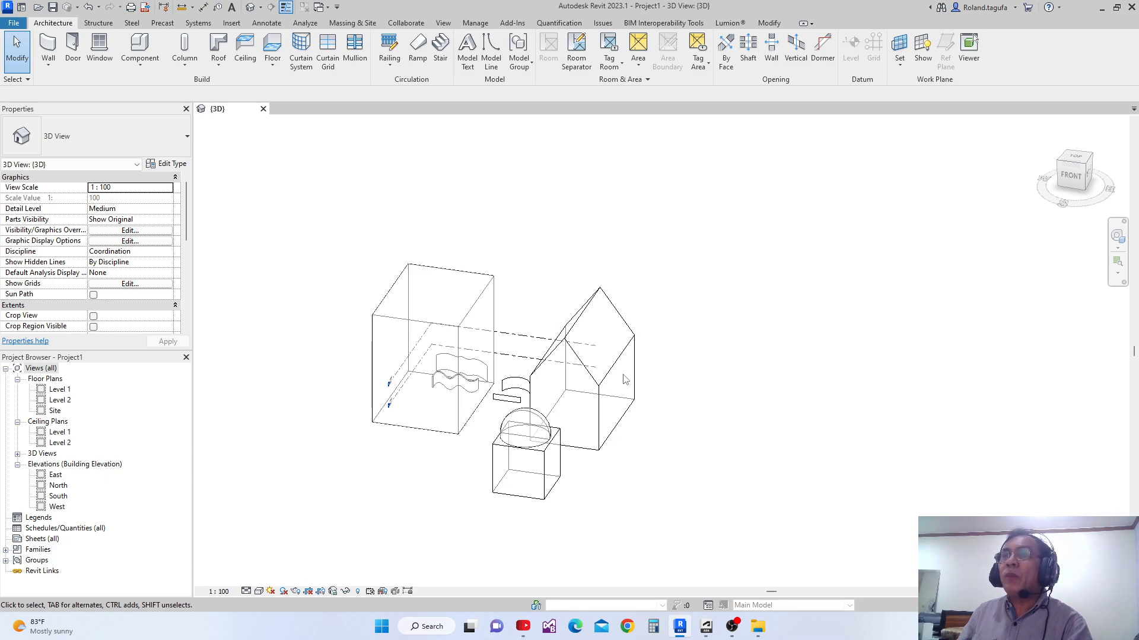
- Check the masses in the South elevation and return to the 3D view
middle_drag(590, 262, 602, 290)
scroll(587, 306, down, 1)
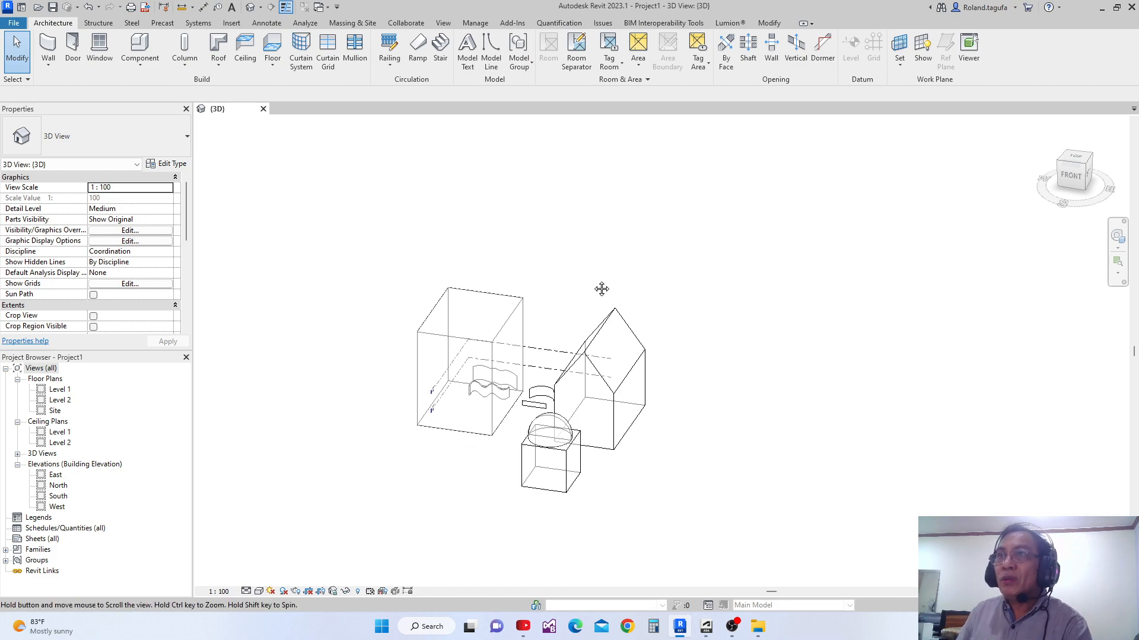
double_click(59, 497)
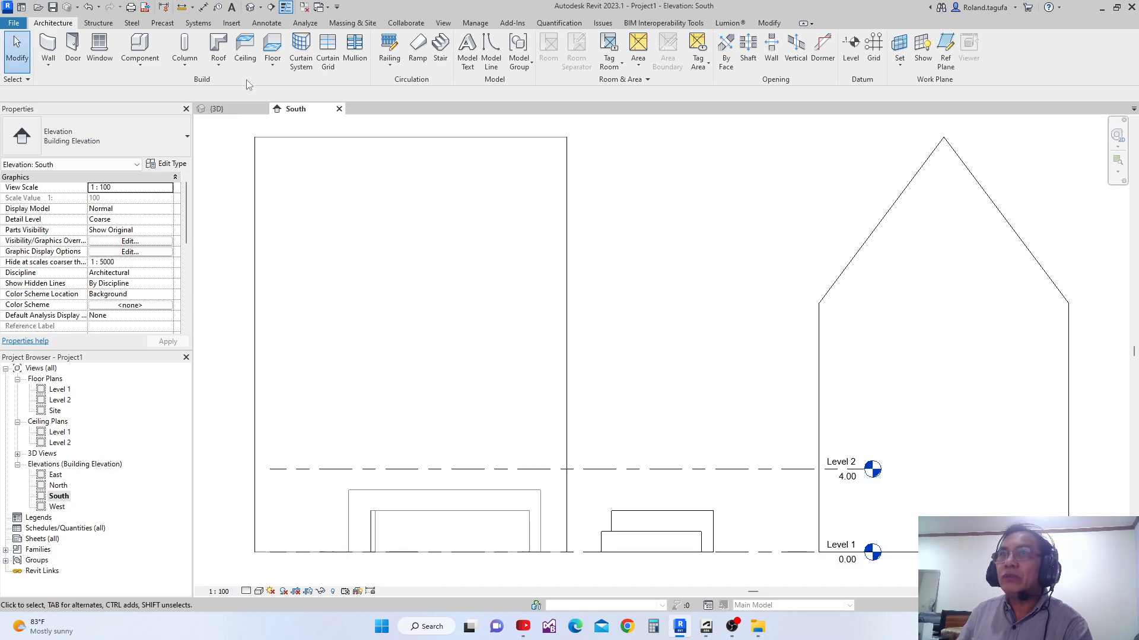
click(225, 111)
- Delete the in-place mass surfaces and the wavy Generic - 200mm wall by face from the model
shift+middle_drag(598, 424, 415, 595)
scroll(699, 425, up, 2)
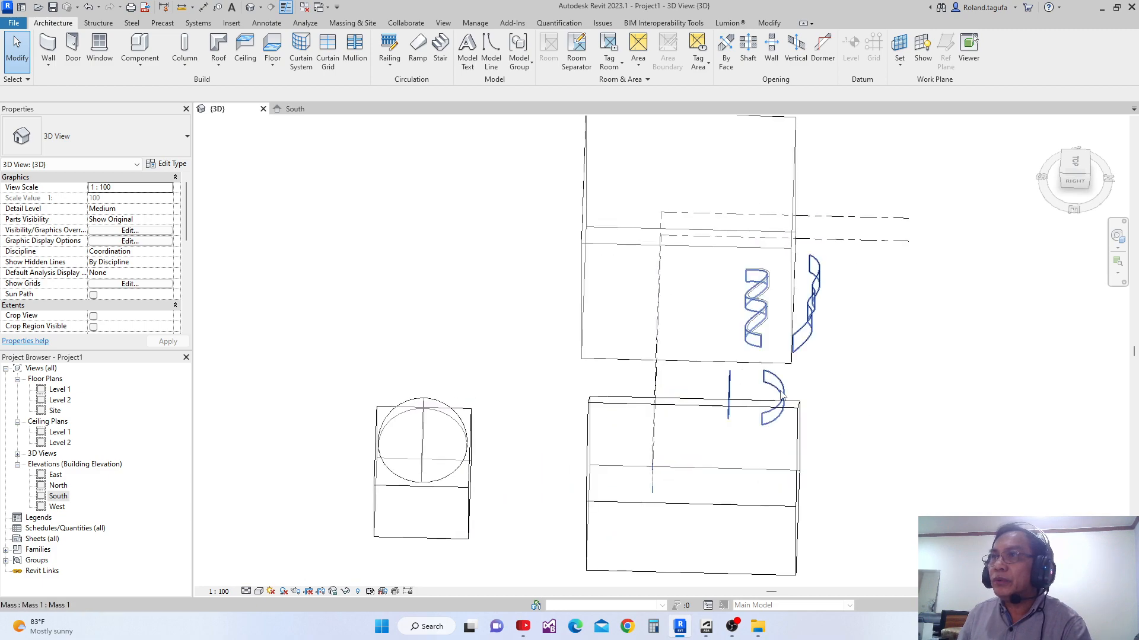
click(786, 391)
key(Delete)
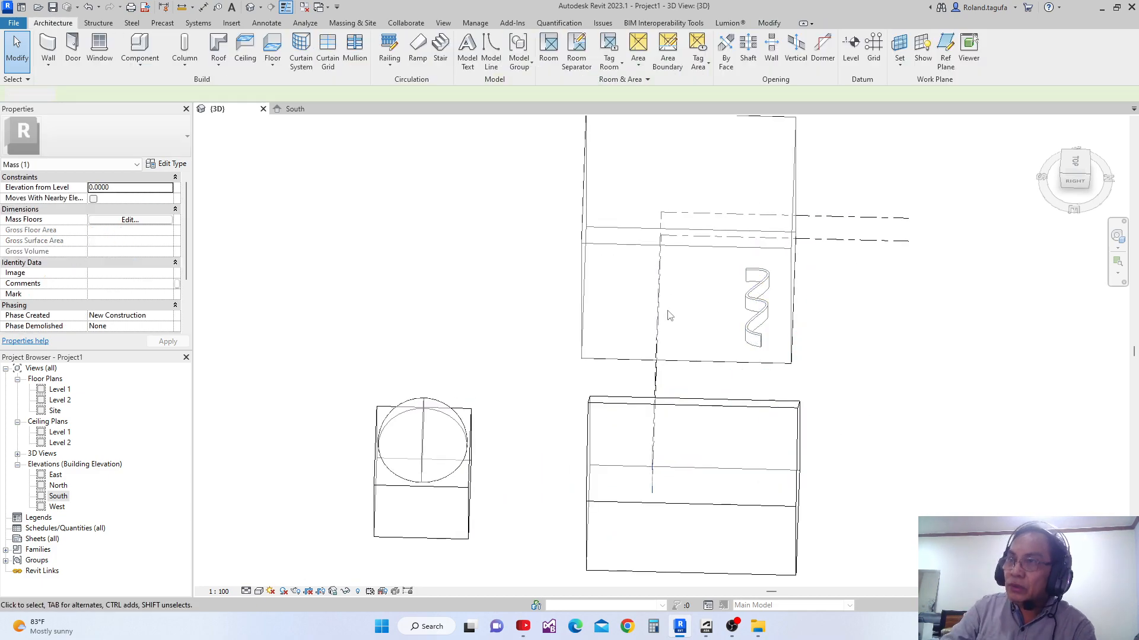
click(754, 303)
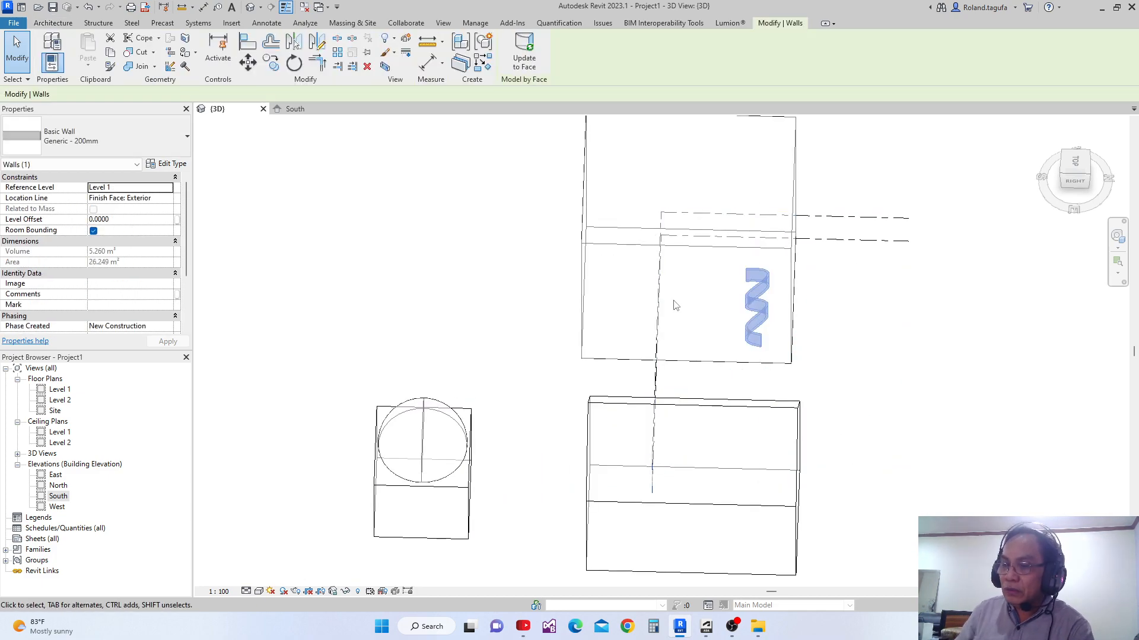
key(Delete)
- Select the small M_Box and its M_Dome together and nudge them to the east side of the gable mass
shift+middle_drag(618, 326, 474, 391)
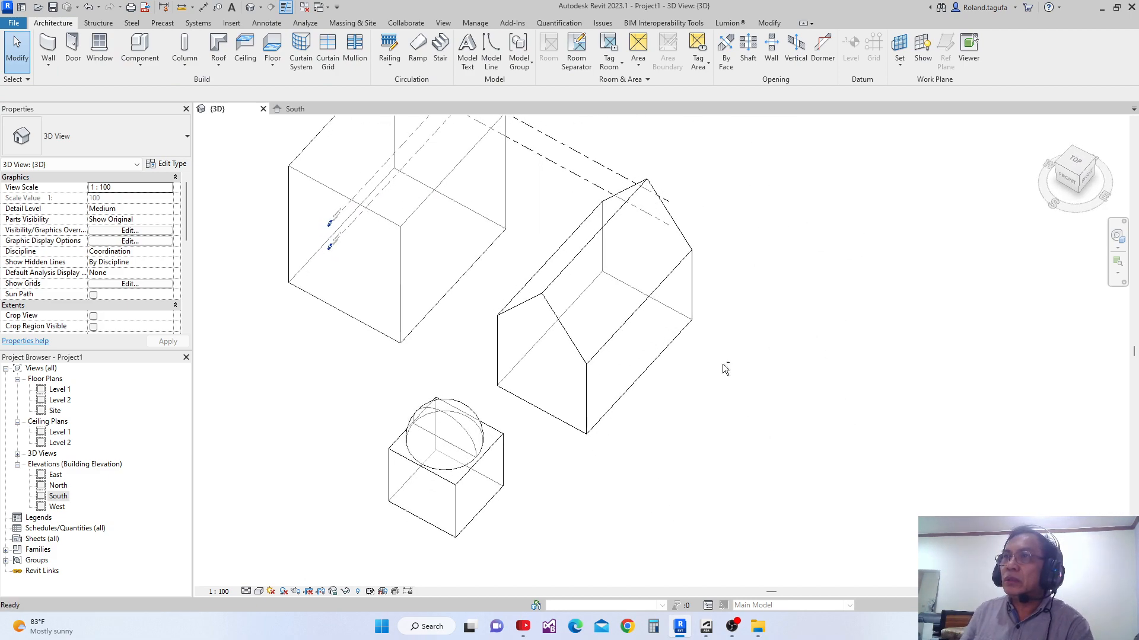
drag(350, 373, 522, 570)
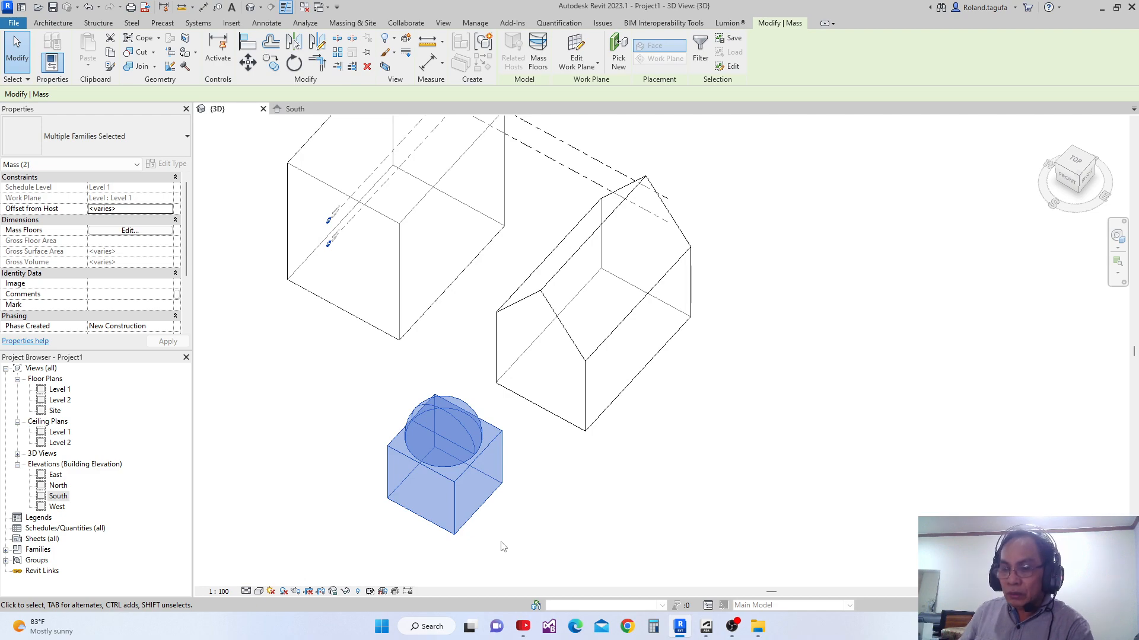
key(shift+Right)
key(shift+Right)
key(shift+Right)
key(shift+Right)
key(shift+Right)
key(shift+Right)
key(shift+Right)
key(shift+Right)
key(shift+Right)
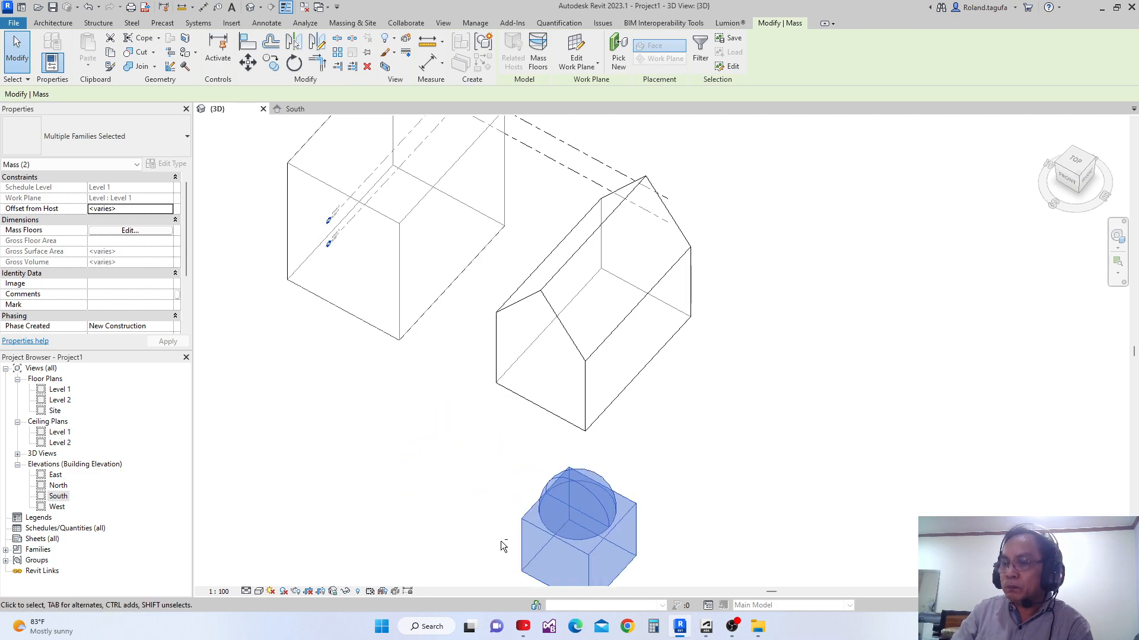
key(shift+Up)
key(shift+Up)
key(shift+Up)
key(shift+Up)
key(shift+Up)
key(shift+Up)
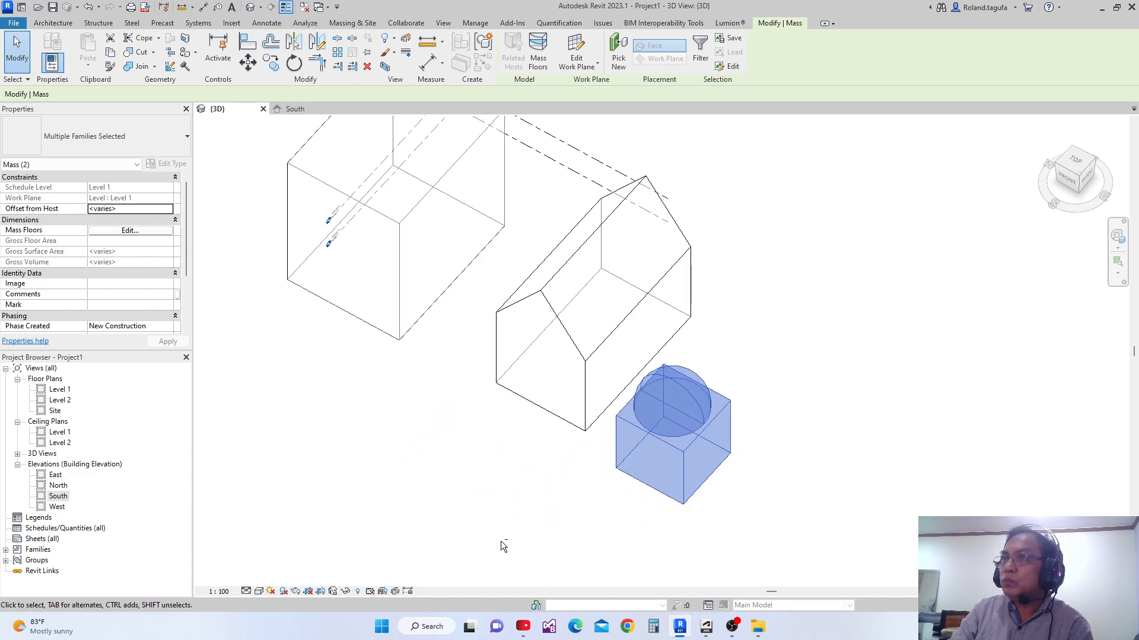
key(shift+Right)
key(shift+Right)
key(shift+Right)
key(shift+Right)
key(shift+Up)
key(shift+Up)
key(shift+Up)
key(shift+Up)
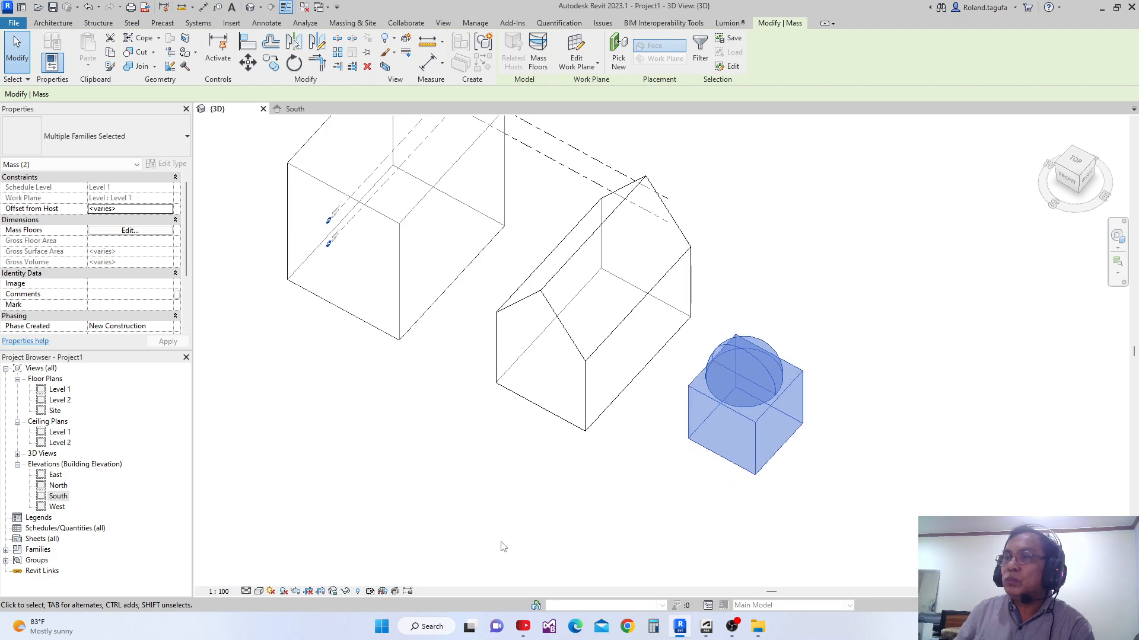
- Examine the row of box, gable and dome-topped box masses in 3D from the front and up close
scroll(415, 368, down, 4)
shift+middle_drag(424, 394, 449, 345)
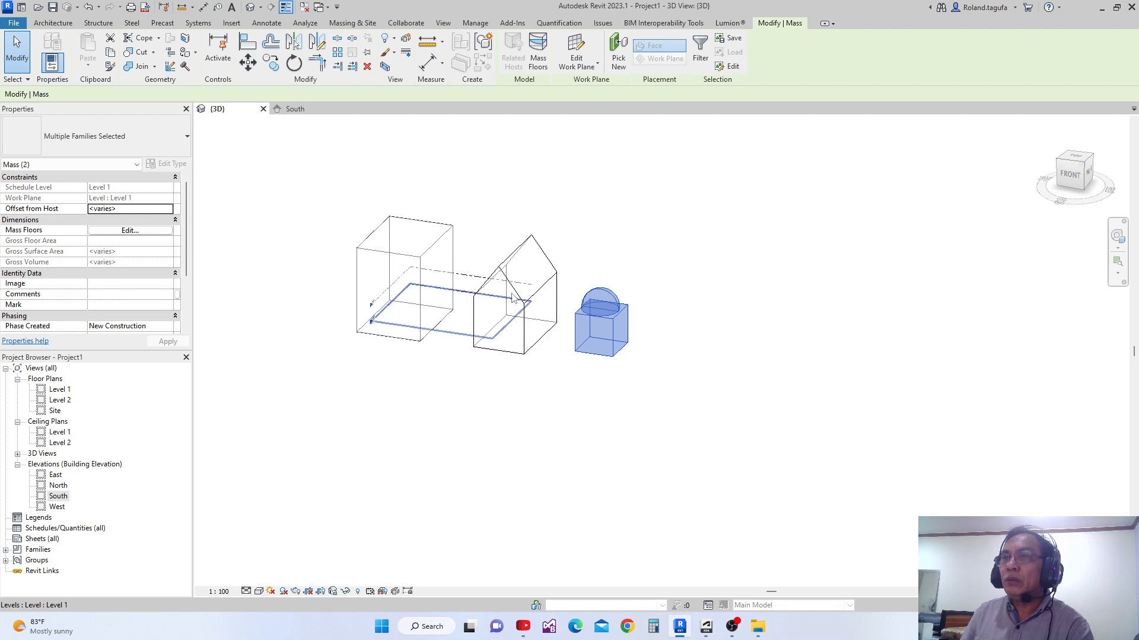
scroll(504, 277, up, 2)
middle_drag(513, 325, 515, 353)
shift+middle_drag(515, 354, 480, 351)
middle_drag(566, 378, 577, 355)
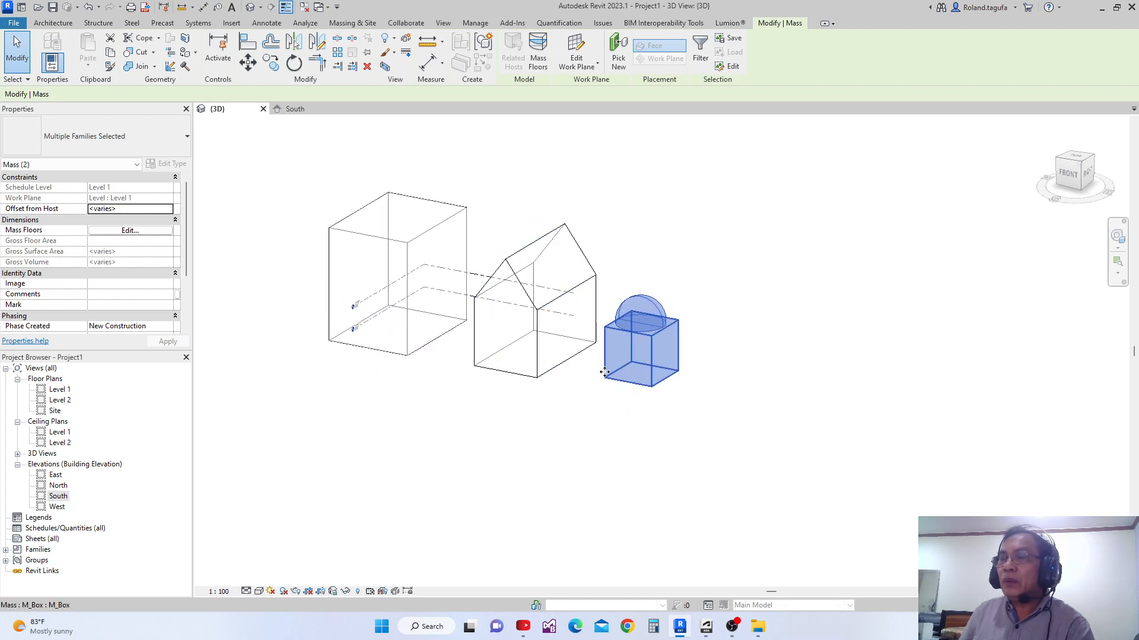
scroll(607, 364, up, 1)
scroll(649, 352, up, 4)
middle_drag(681, 368, 664, 391)
middle_drag(712, 331, 716, 360)
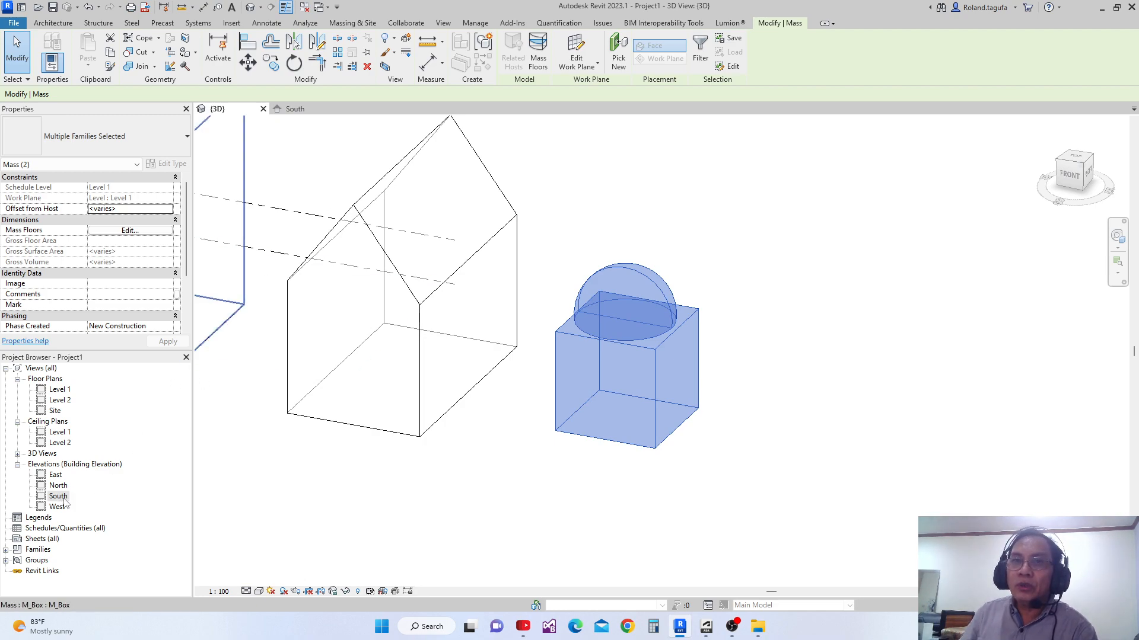
- Open the South elevation and select the Level 2 line
click(296, 109)
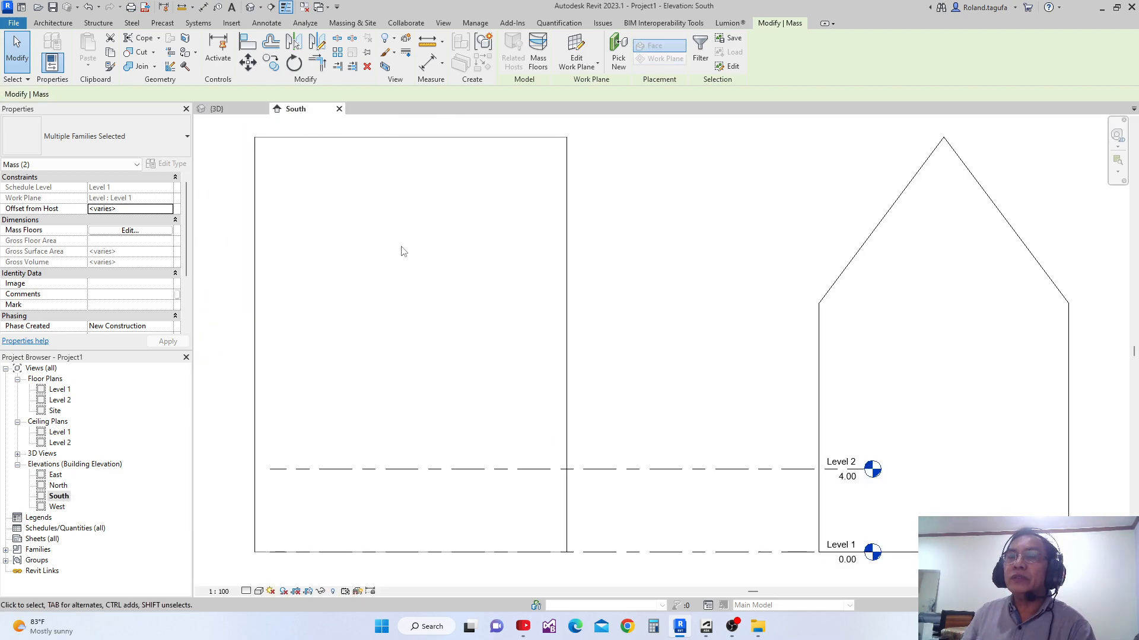
scroll(432, 392, down, 4)
middle_drag(437, 404, 413, 471)
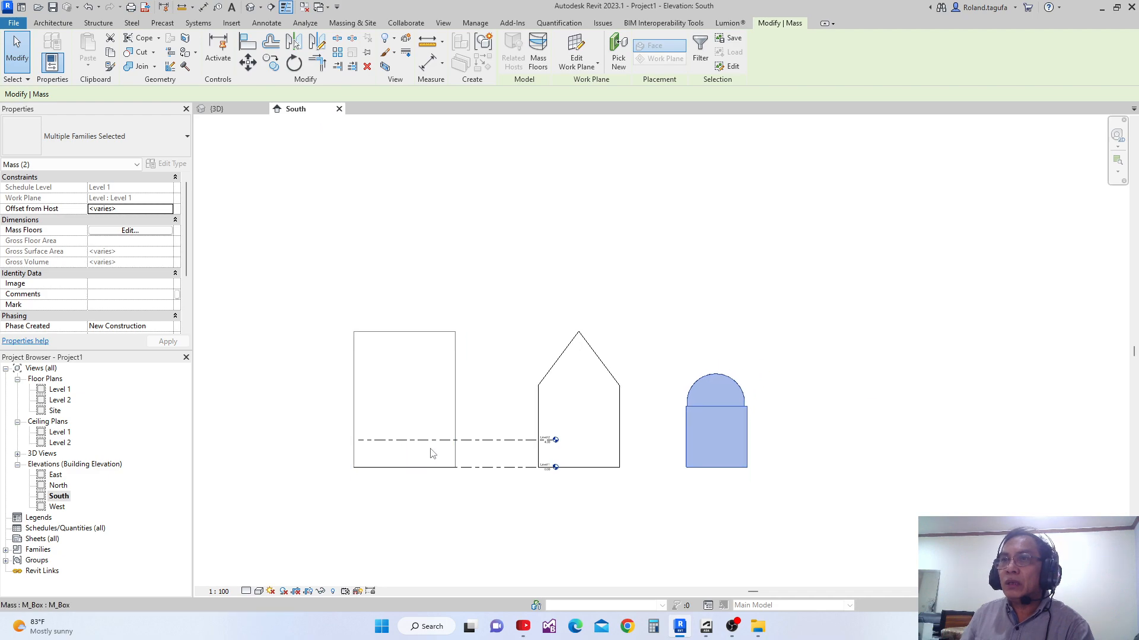
click(546, 455)
scroll(552, 450, up, 2)
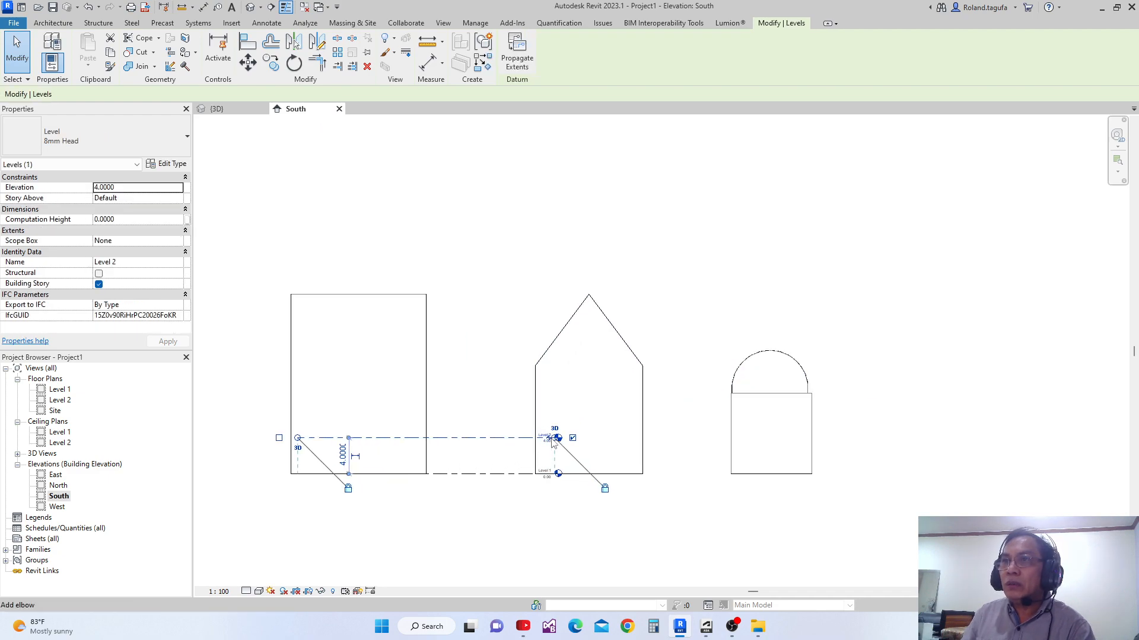
- Extend the right ends of the Level 1 and Level 2 lines past the dome-topped box in the South elevation
scroll(549, 440, up, 3)
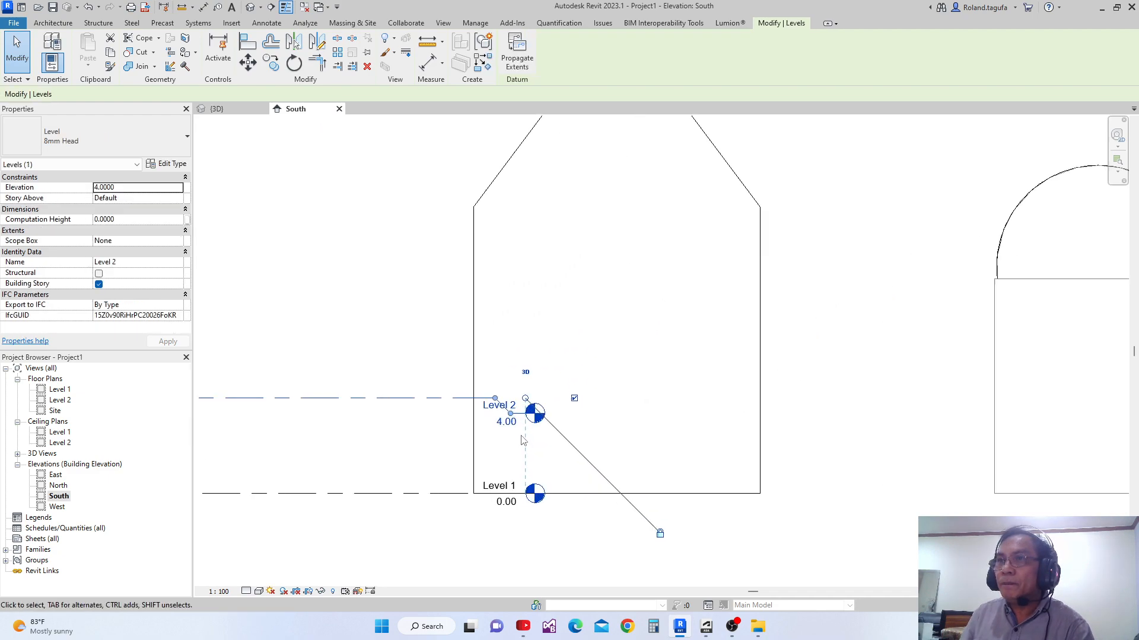
scroll(523, 440, up, 1)
drag(525, 392, 898, 374)
scroll(842, 373, down, 1)
middle_drag(774, 392, 579, 417)
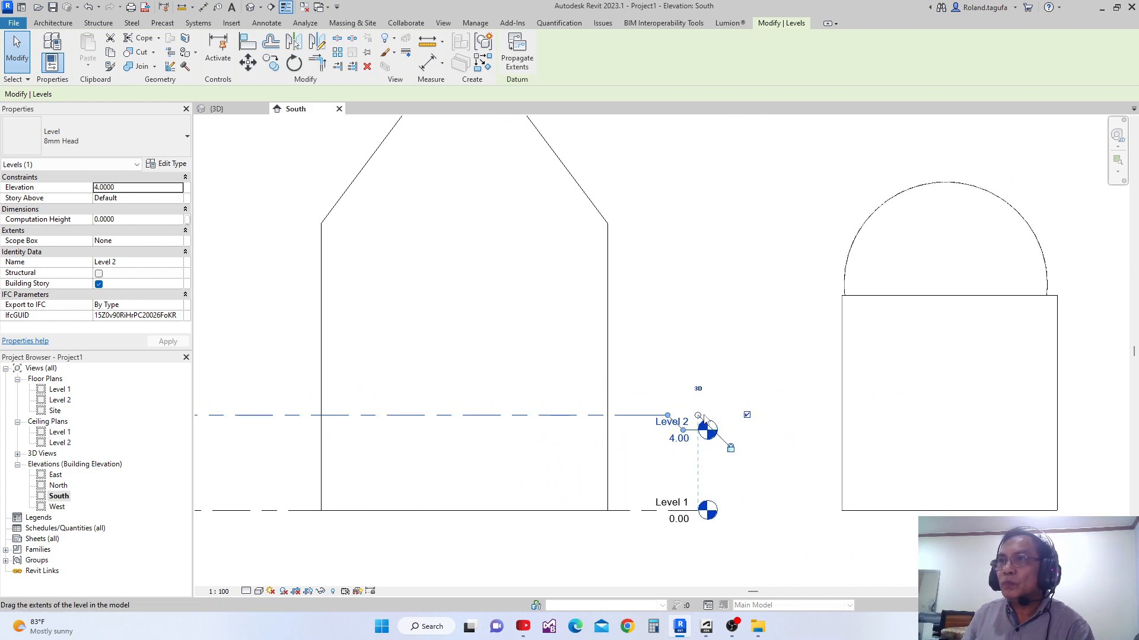
drag(703, 418, 1009, 415)
scroll(1008, 415, down, 1)
middle_drag(1008, 416, 557, 448)
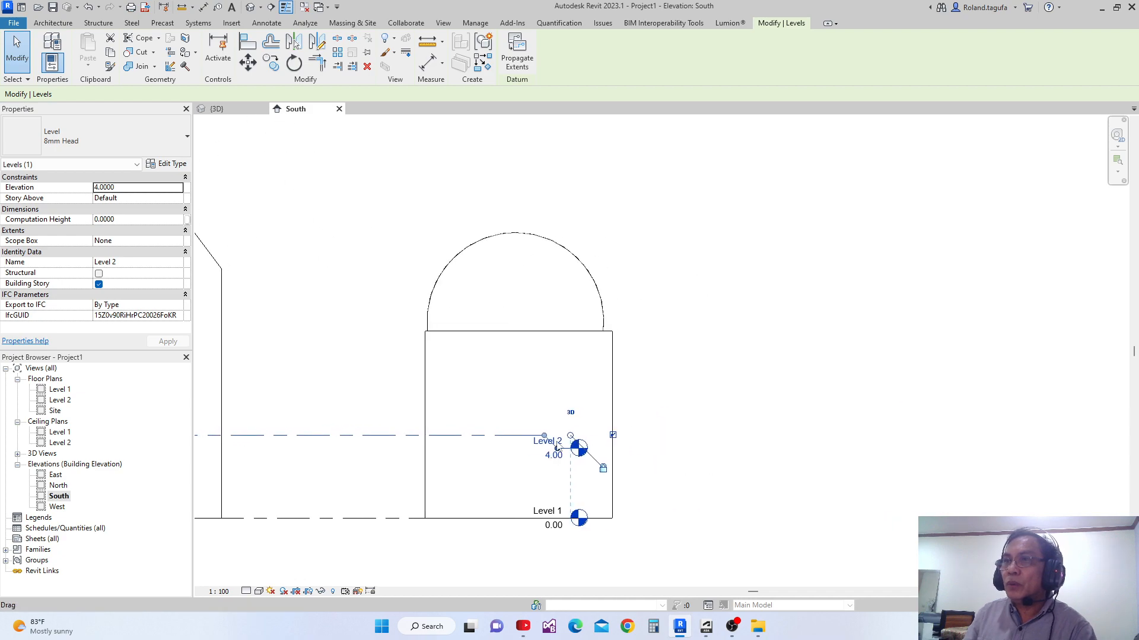
drag(570, 437, 803, 437)
middle_drag(615, 338, 619, 399)
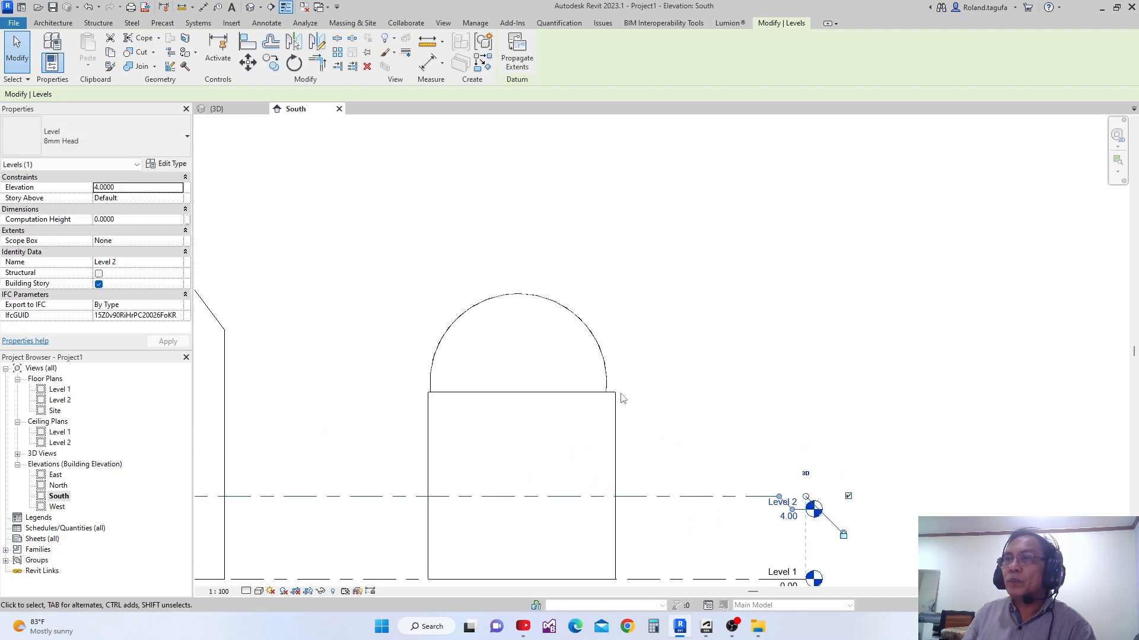
- Inspect the masses and level lines in the East and West elevations, closing both views to return to the South elevation
click(571, 327)
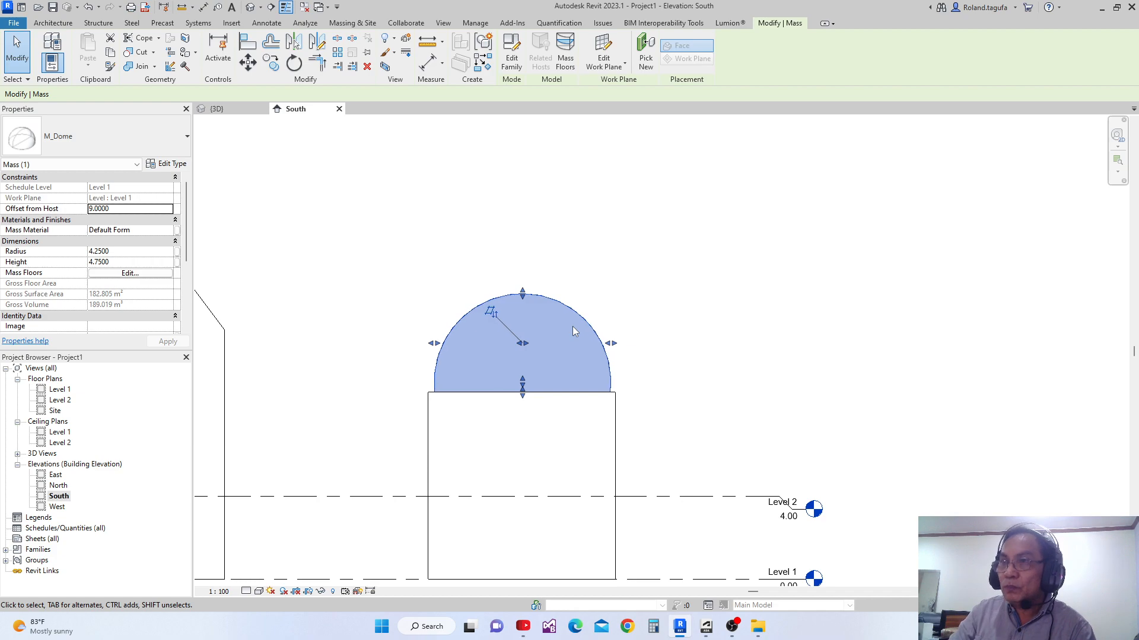
scroll(622, 349, down, 3)
scroll(593, 349, down, 2)
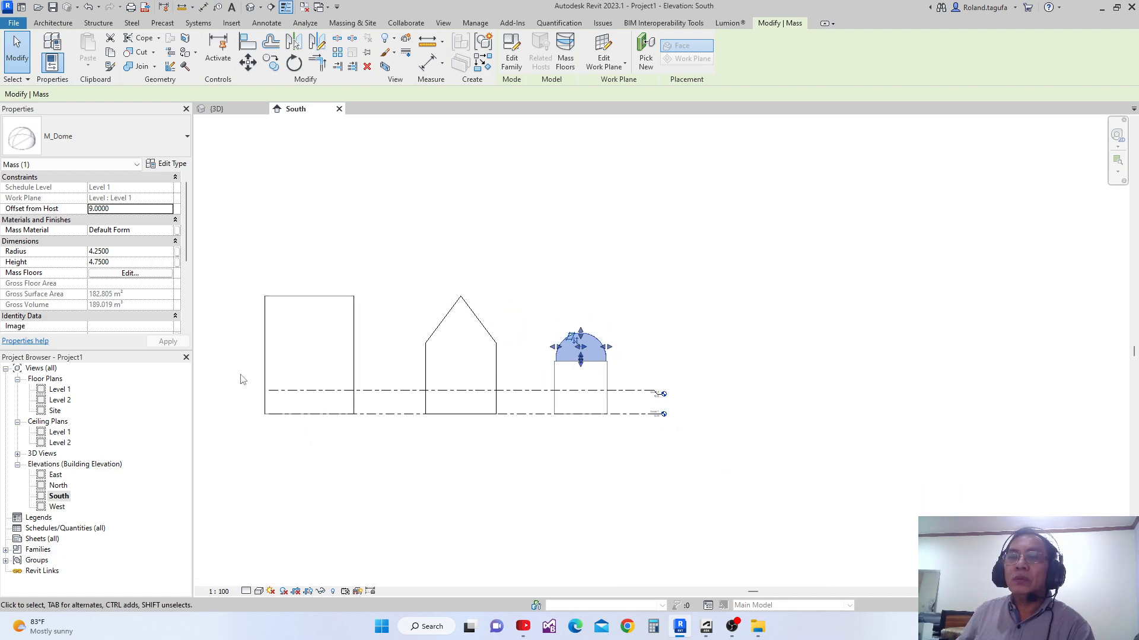
double_click(55, 475)
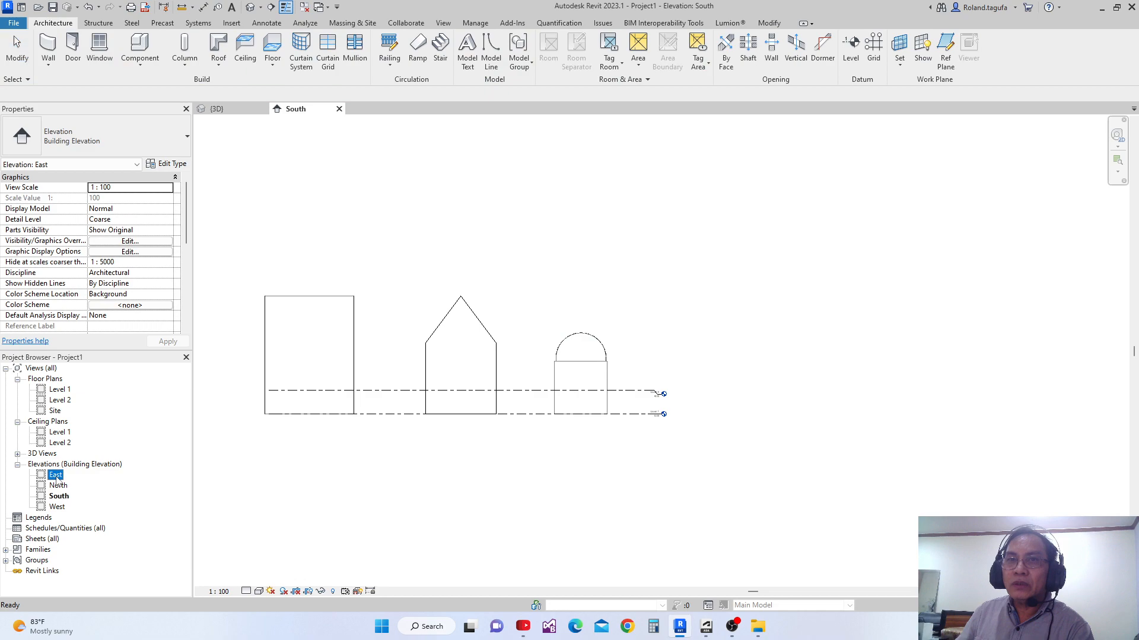
scroll(279, 505, down, 8)
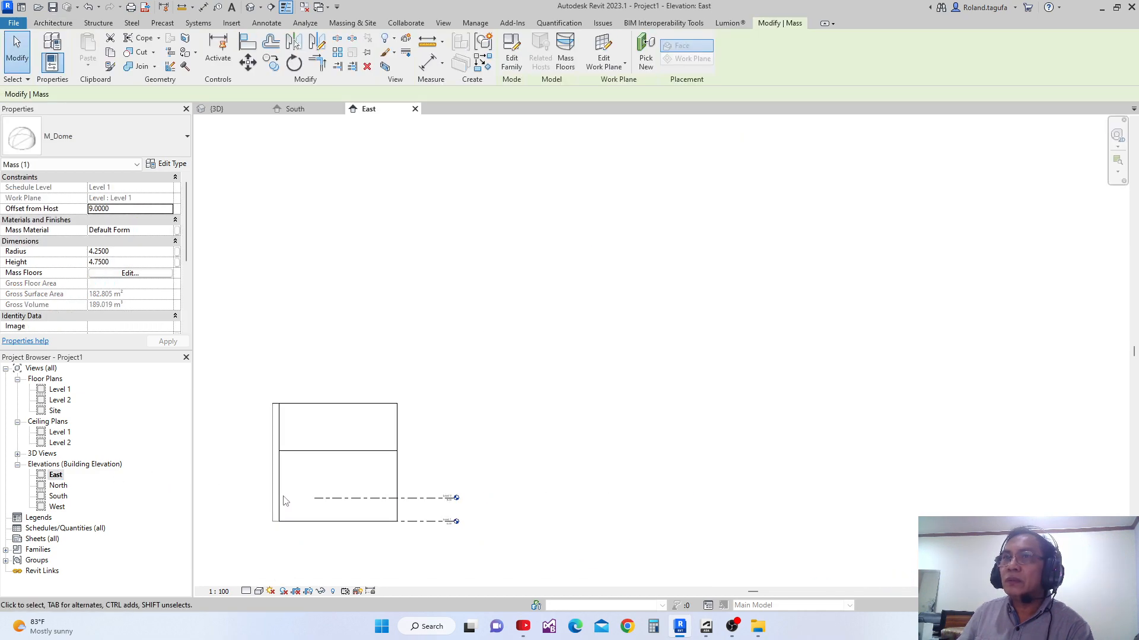
scroll(435, 483, up, 3)
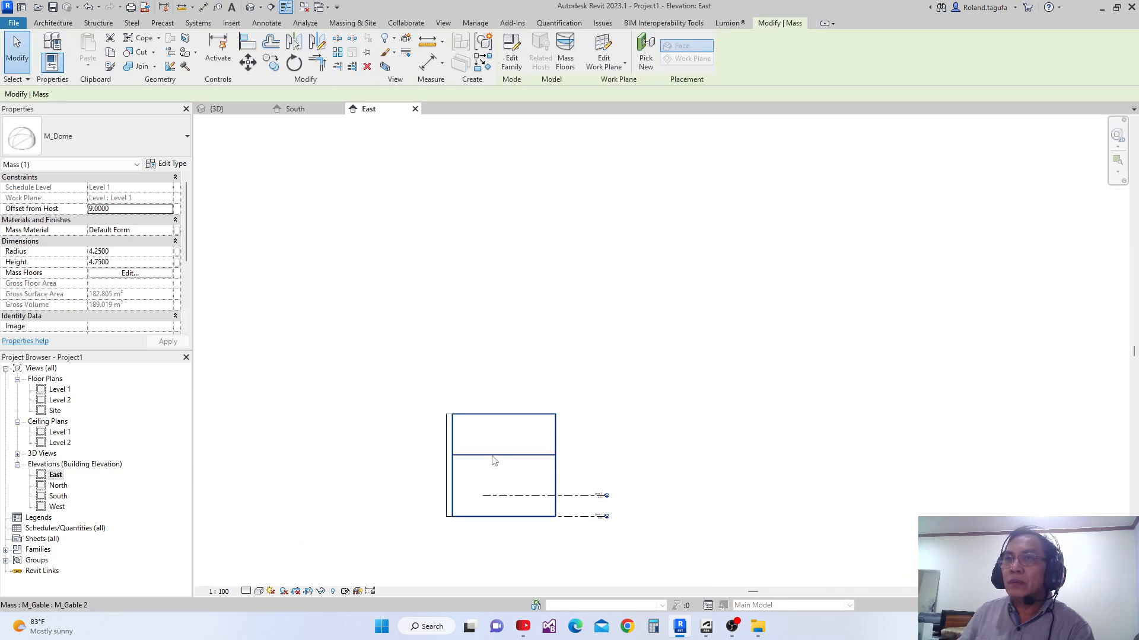
double_click(56, 507)
scroll(249, 495, down, 4)
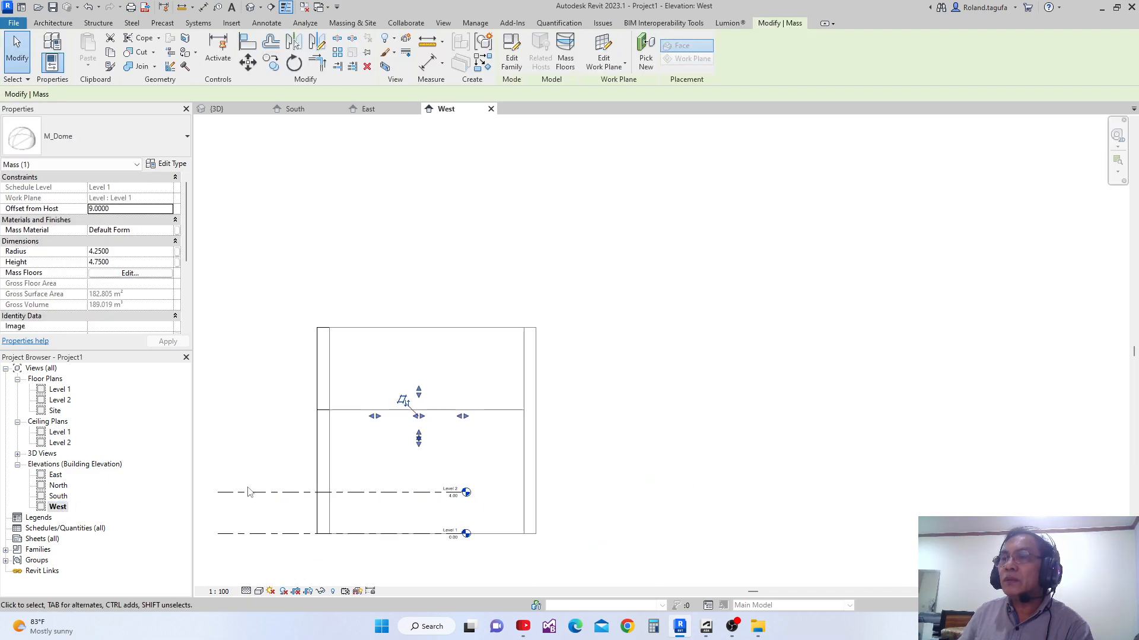
scroll(249, 492, down, 1)
middle_drag(249, 492, 411, 491)
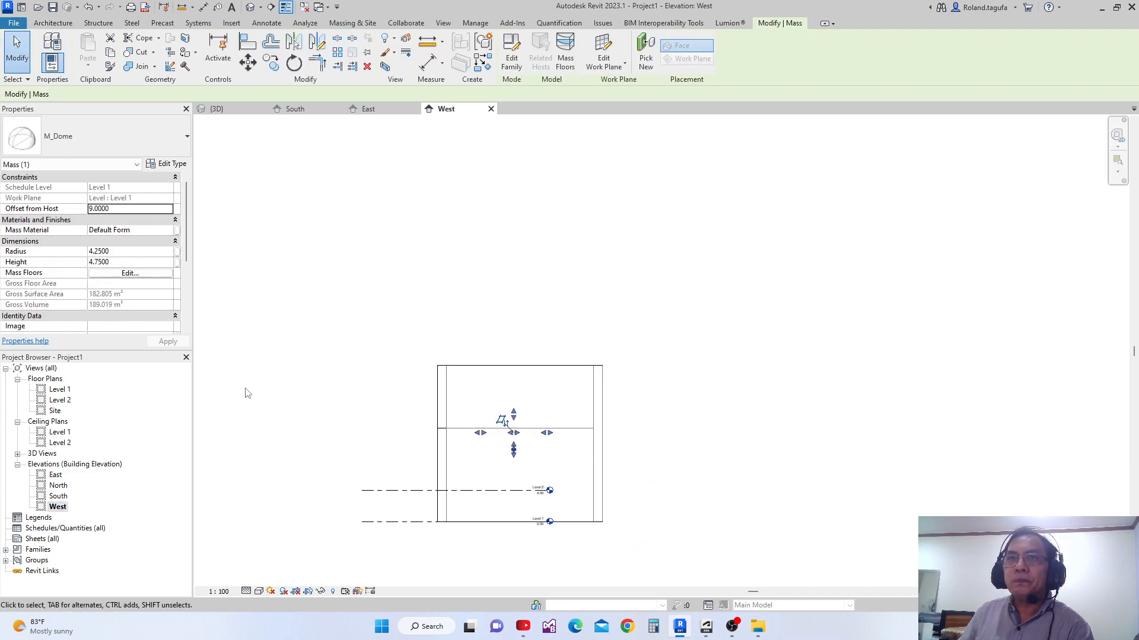
click(490, 110)
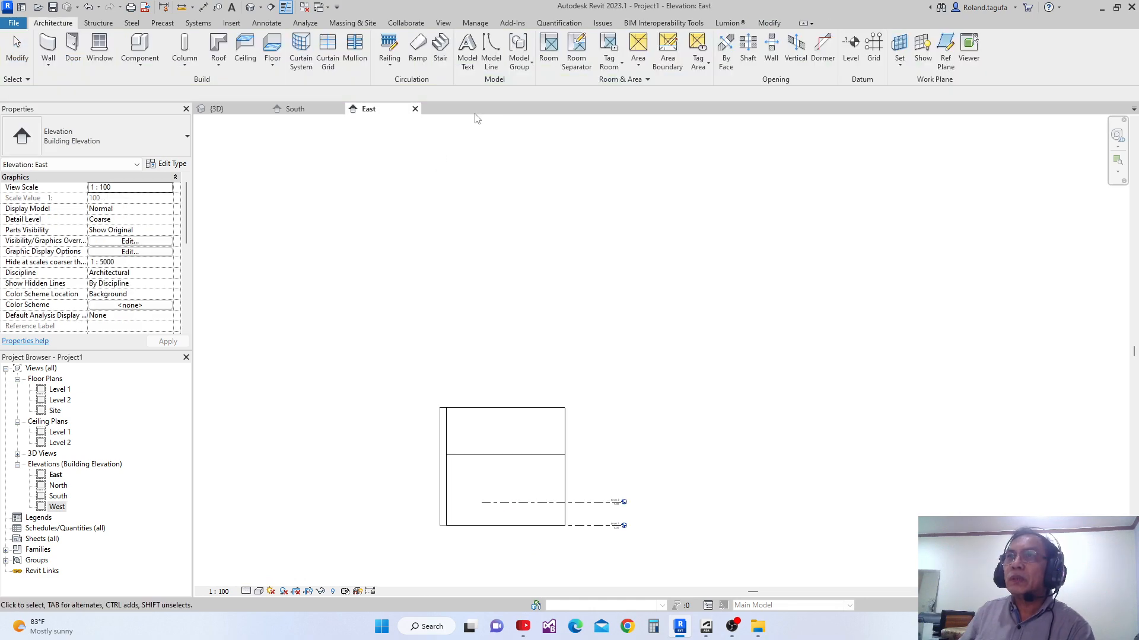
click(415, 109)
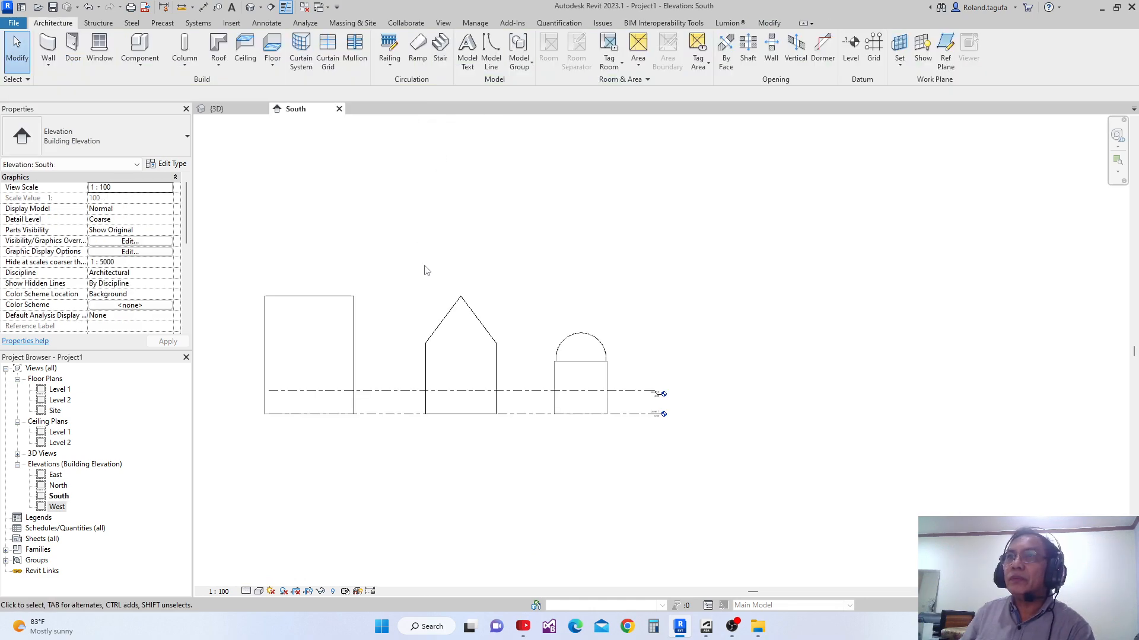
- Extend the left ends of the Level 1 and Level 2 lines beyond the outer side of the tall box mass
middle_drag(284, 328, 324, 334)
scroll(287, 351, down, 2)
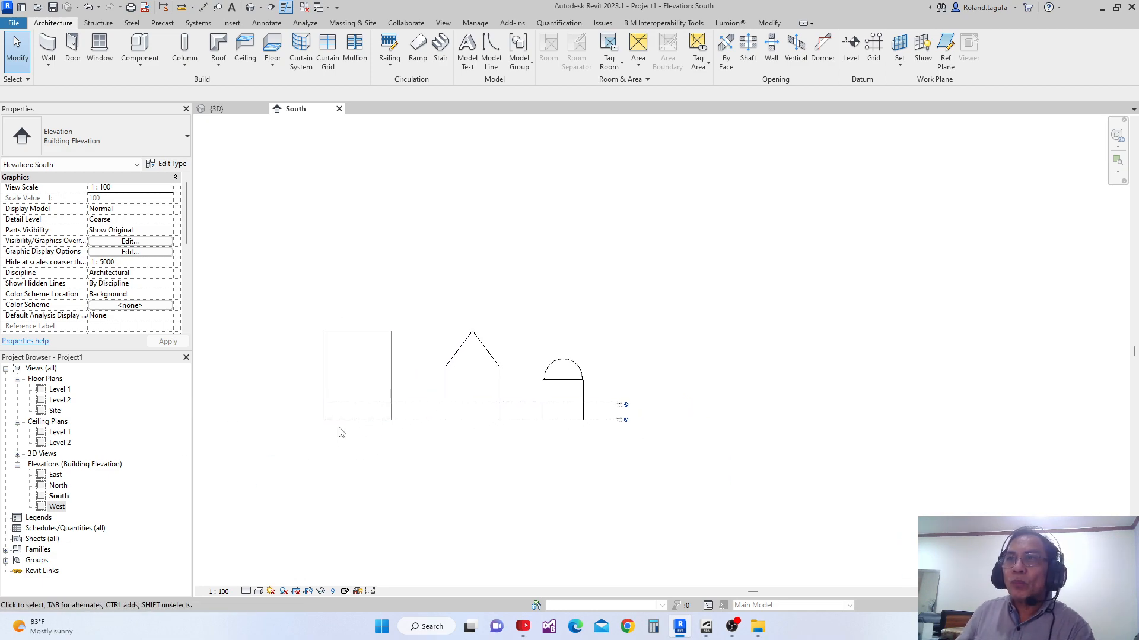
scroll(299, 409, up, 3)
click(424, 410)
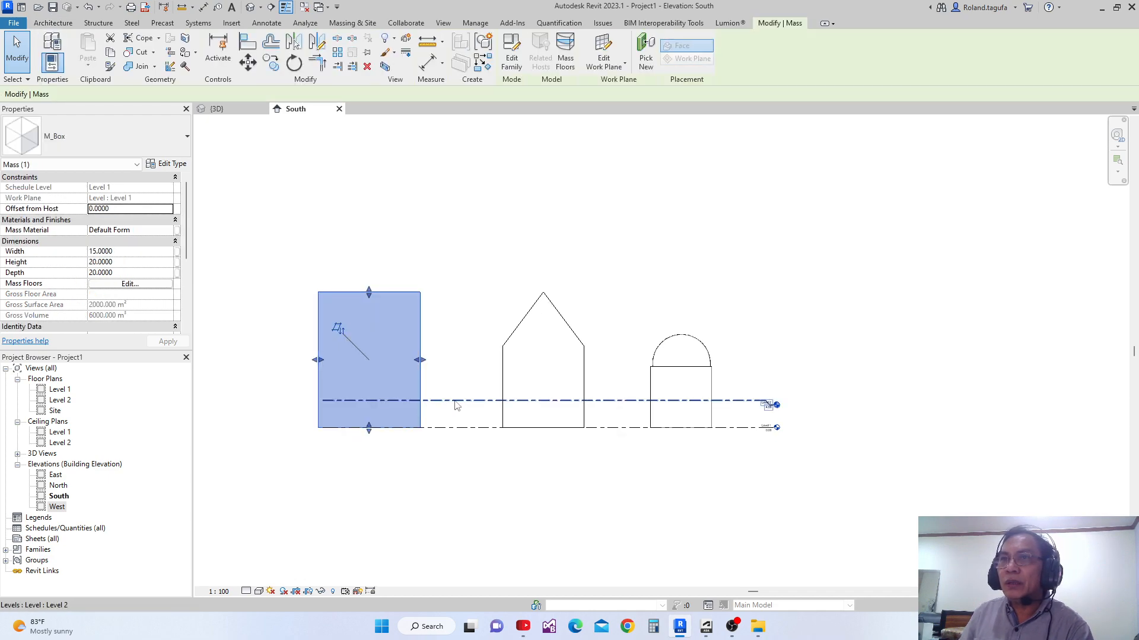
click(448, 401)
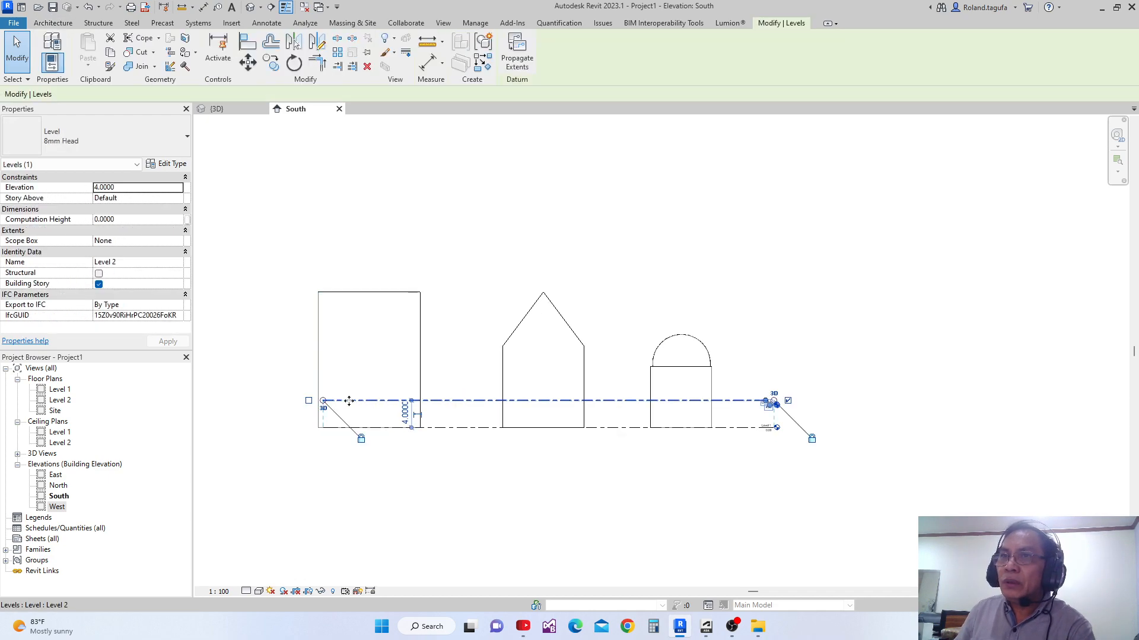
drag(323, 400, 247, 405)
middle_drag(591, 470, 495, 470)
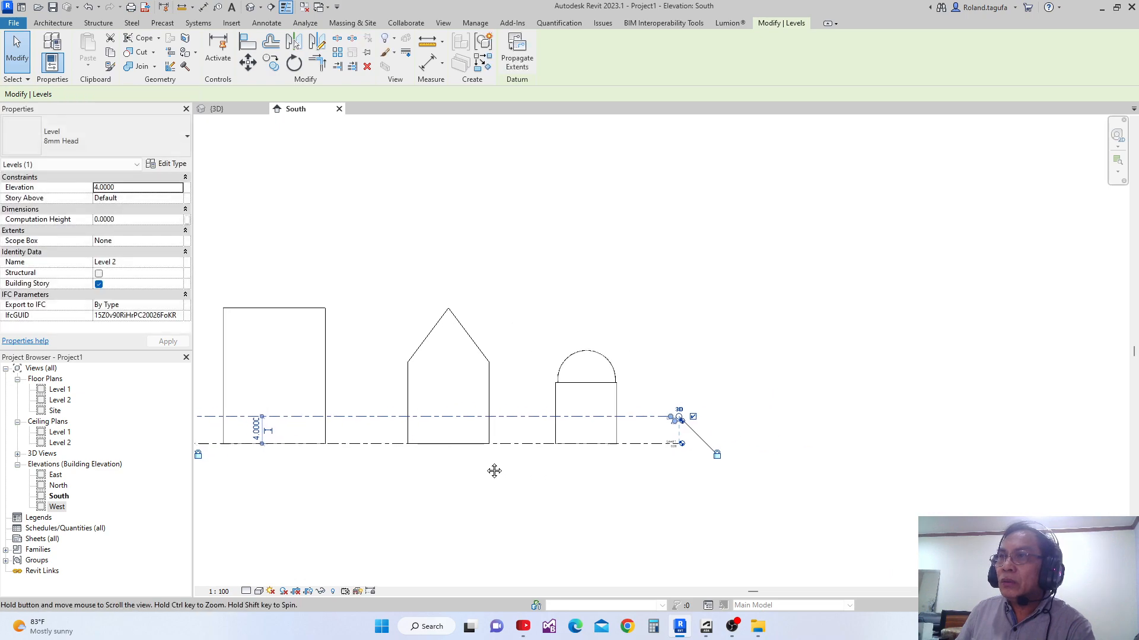
scroll(600, 456, up, 2)
click(595, 453)
middle_drag(595, 453, 577, 440)
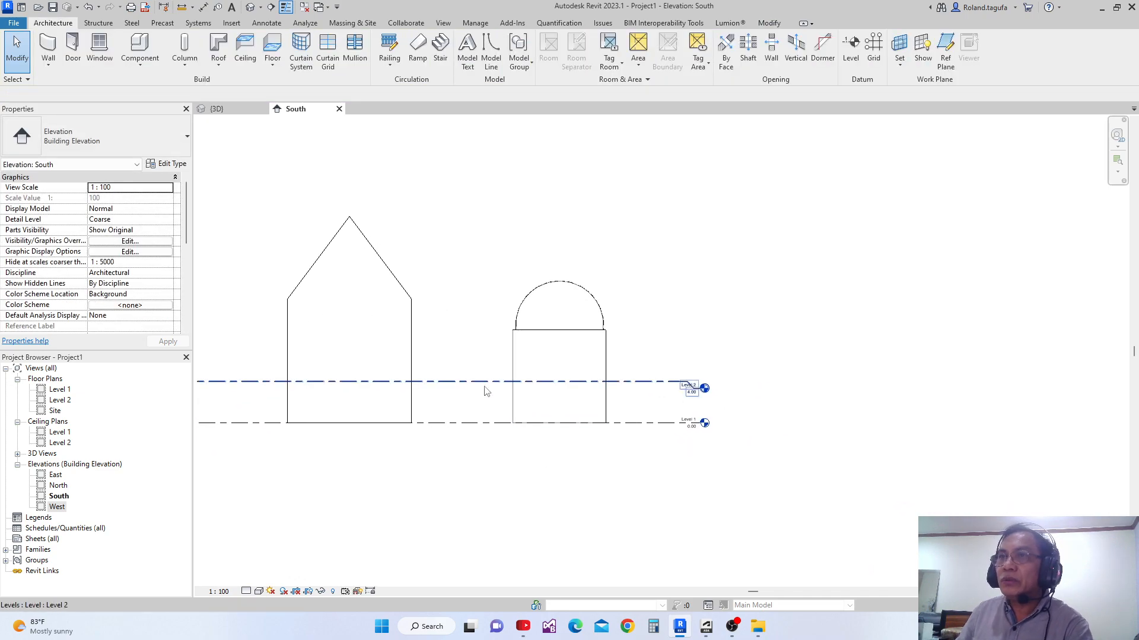
- Create three more levels above Level 2 as similar levels, each offset 4.0000 from the level line below it
click(485, 384)
right_click(485, 386)
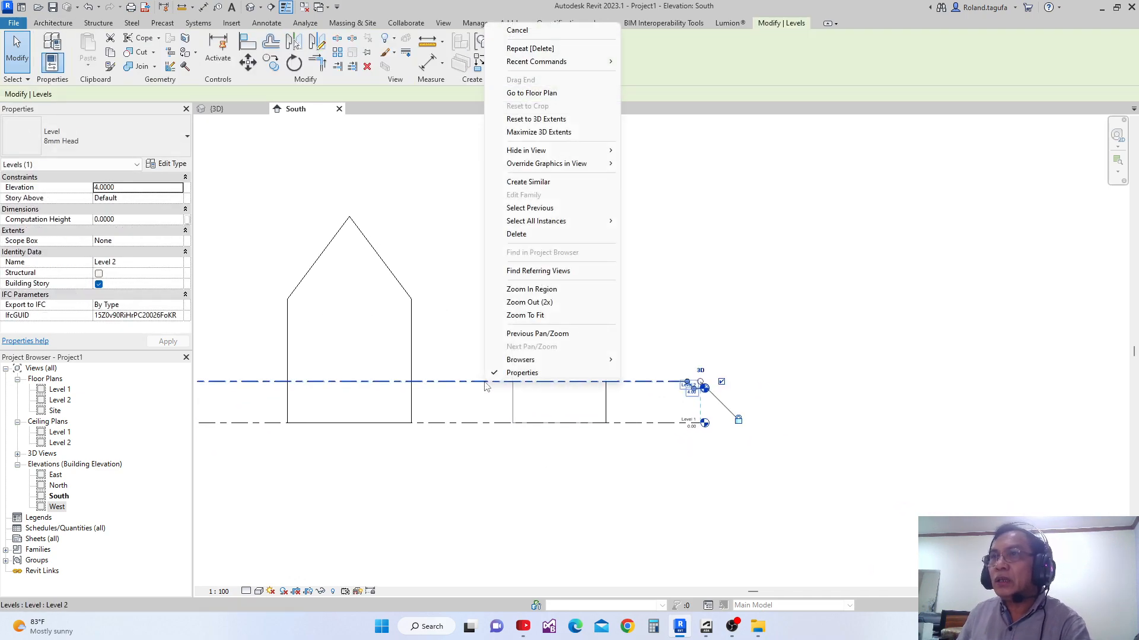
click(559, 181)
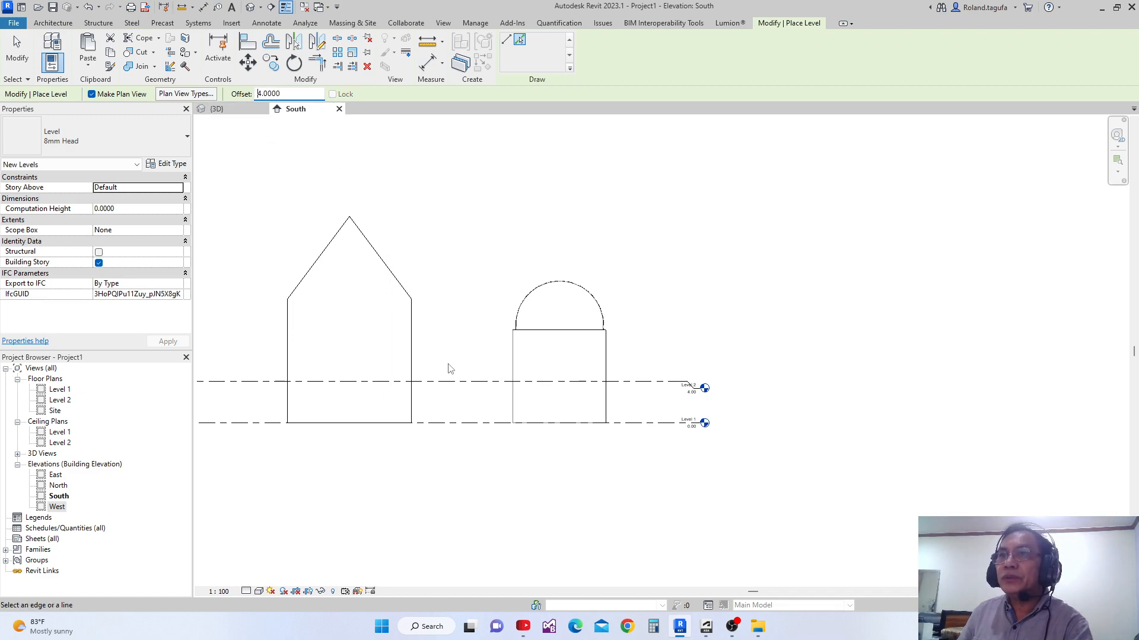
click(456, 383)
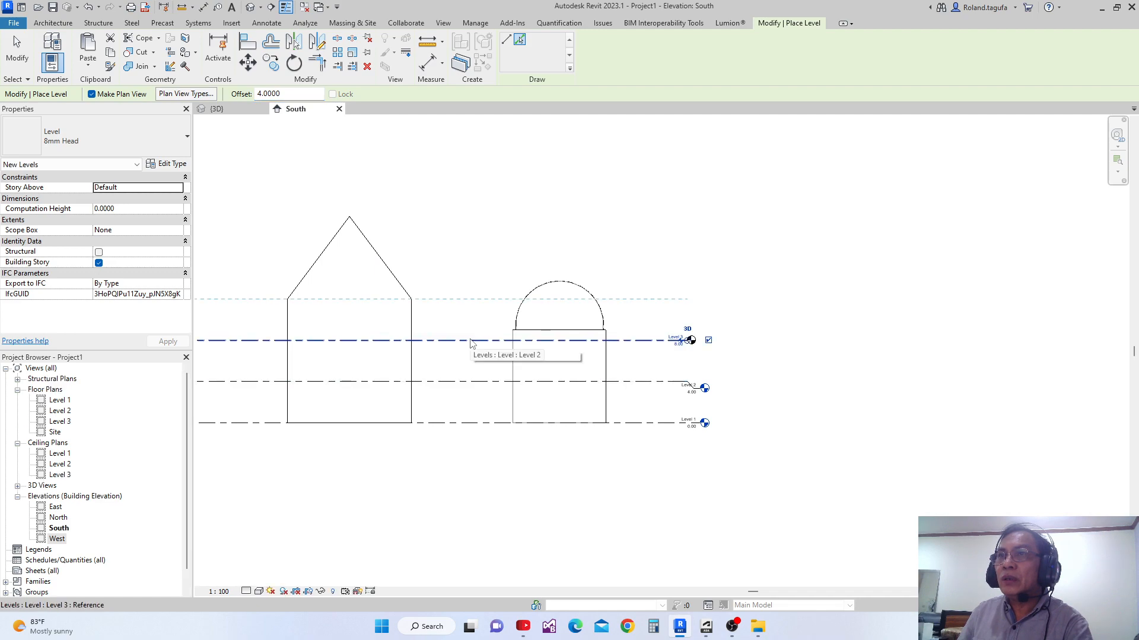
click(470, 343)
scroll(483, 376, down, 3)
middle_drag(483, 375, 534, 383)
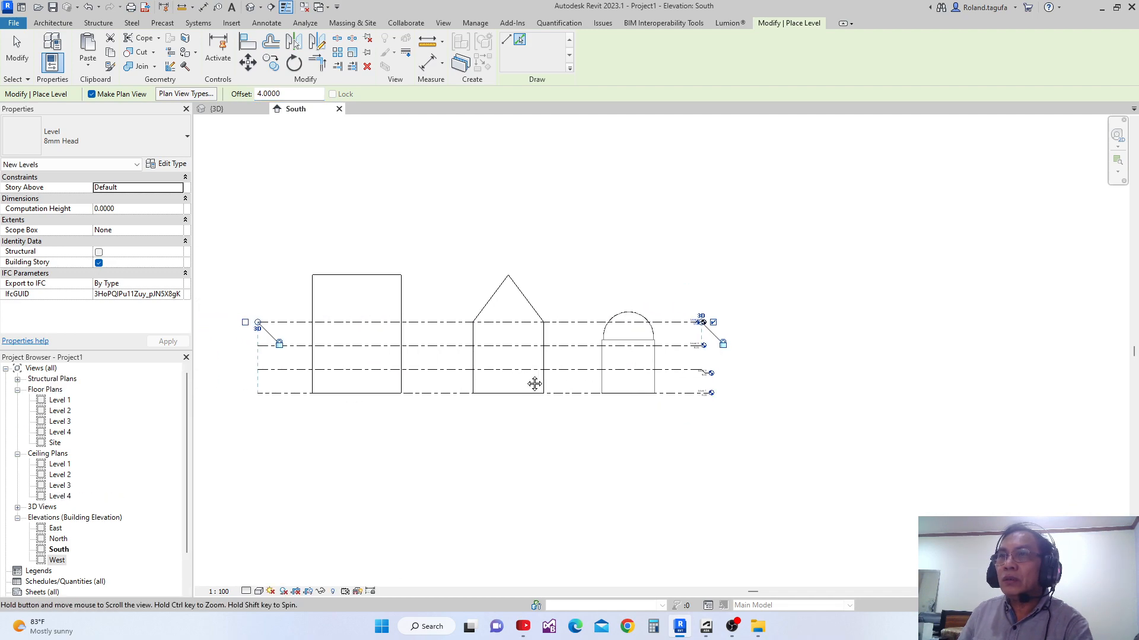
click(454, 323)
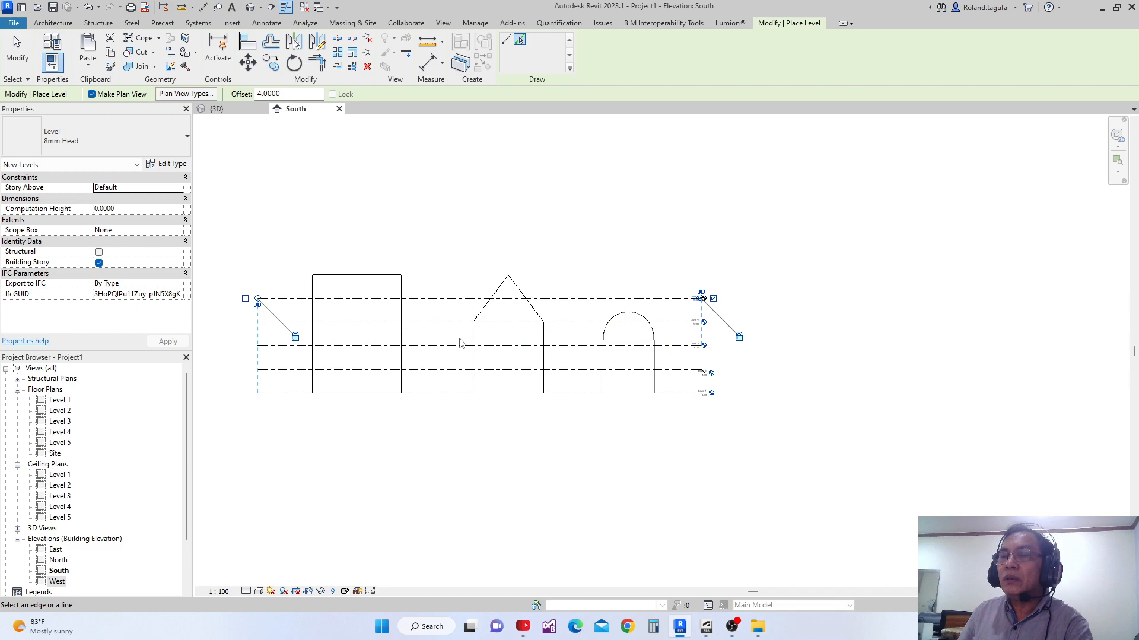
- In the 3D view, add mass floors to the tall box mass at Levels 1 through 5
mouse_move(534, 410)
middle_down()
mouse_move(585, 412)
mouse_move(506, 483)
mouse_move(599, 427)
middle_up()
middle_drag(665, 454, 649, 407)
click(217, 109)
scroll(579, 366, down, 3)
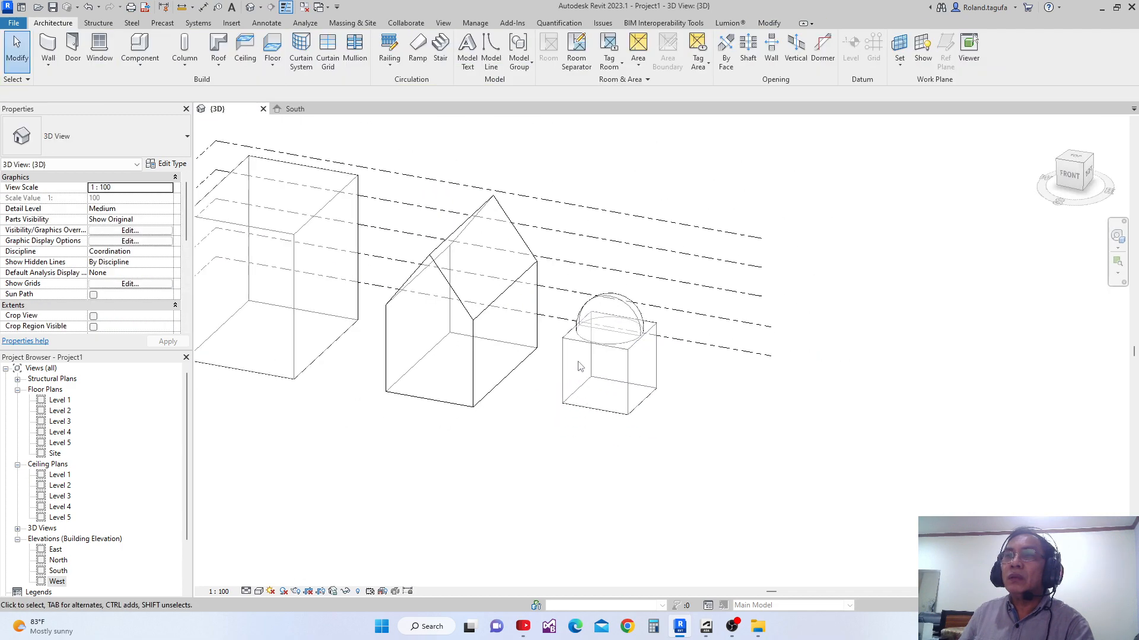
shift+middle_drag(579, 366, 514, 365)
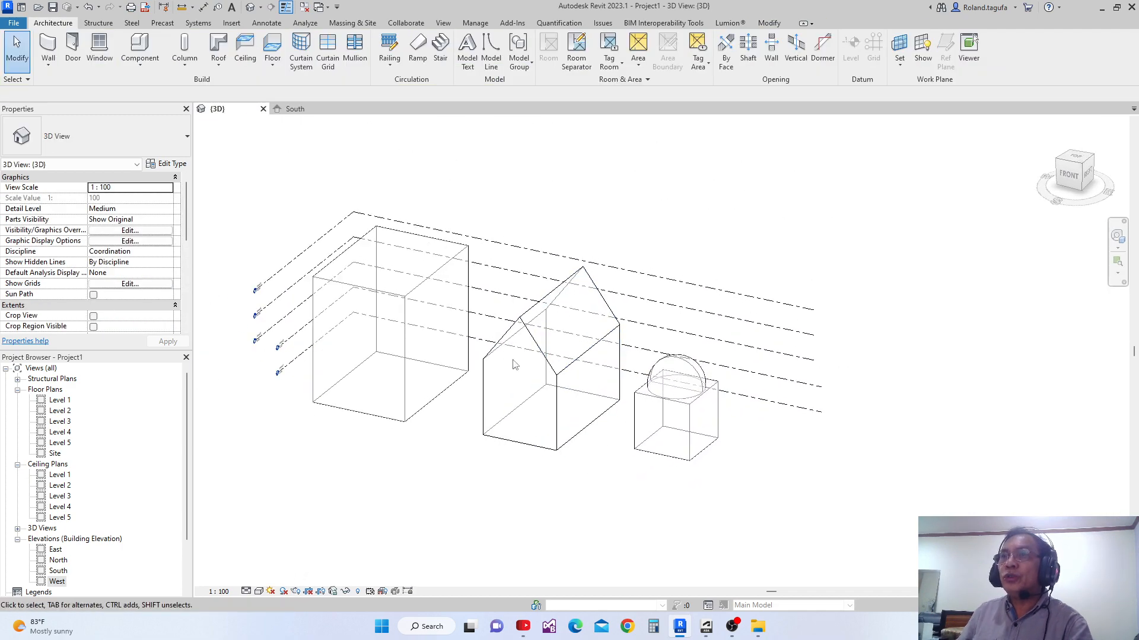
click(406, 390)
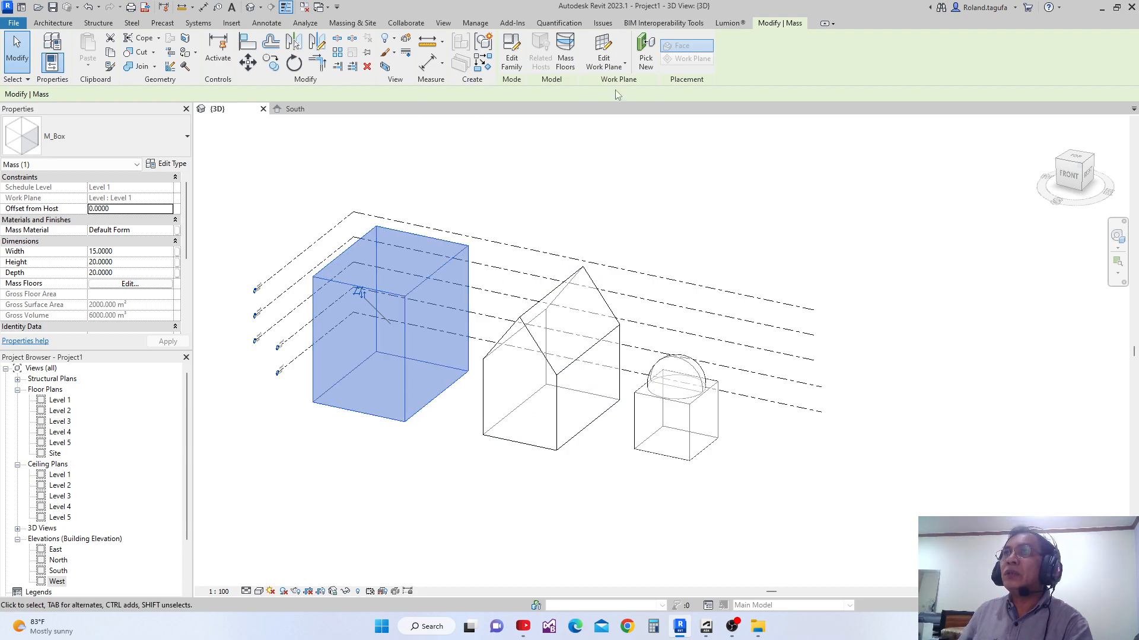
click(569, 61)
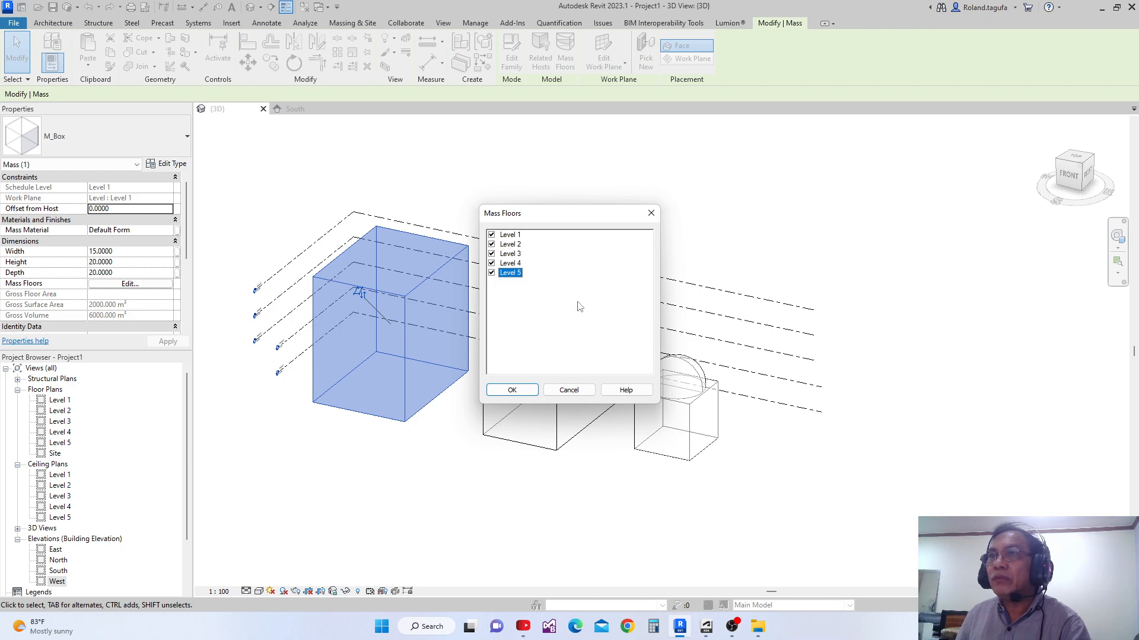
click(512, 391)
- Add mass floors to the gable mass at Levels 1, 2 and 3
shift+middle_drag(522, 362, 562, 380)
click(562, 380)
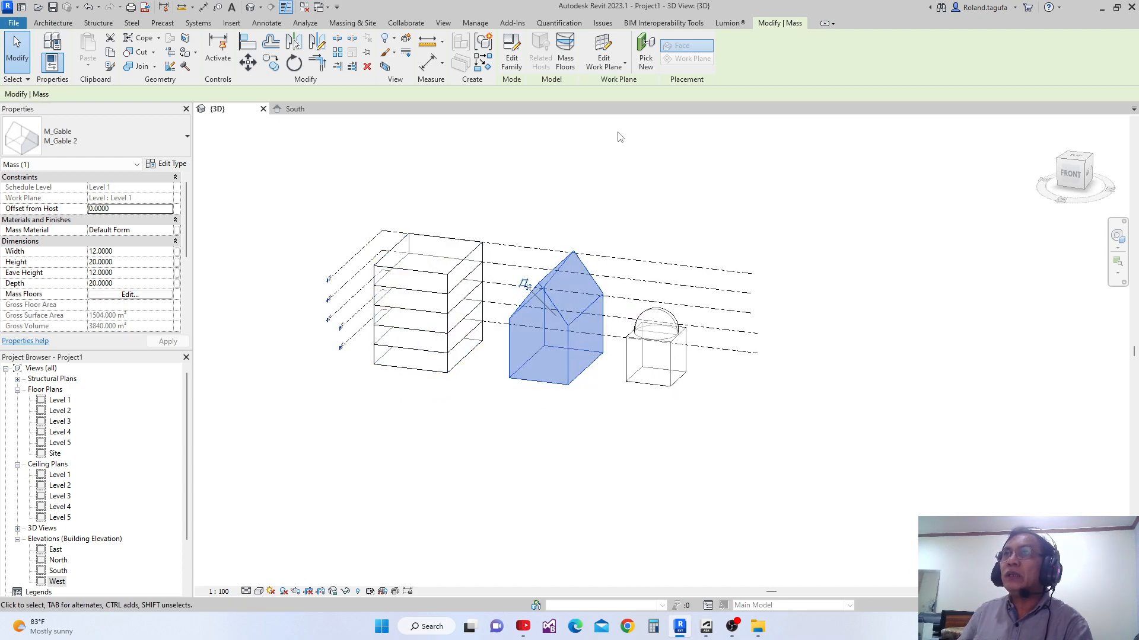
scroll(555, 360, up, 2)
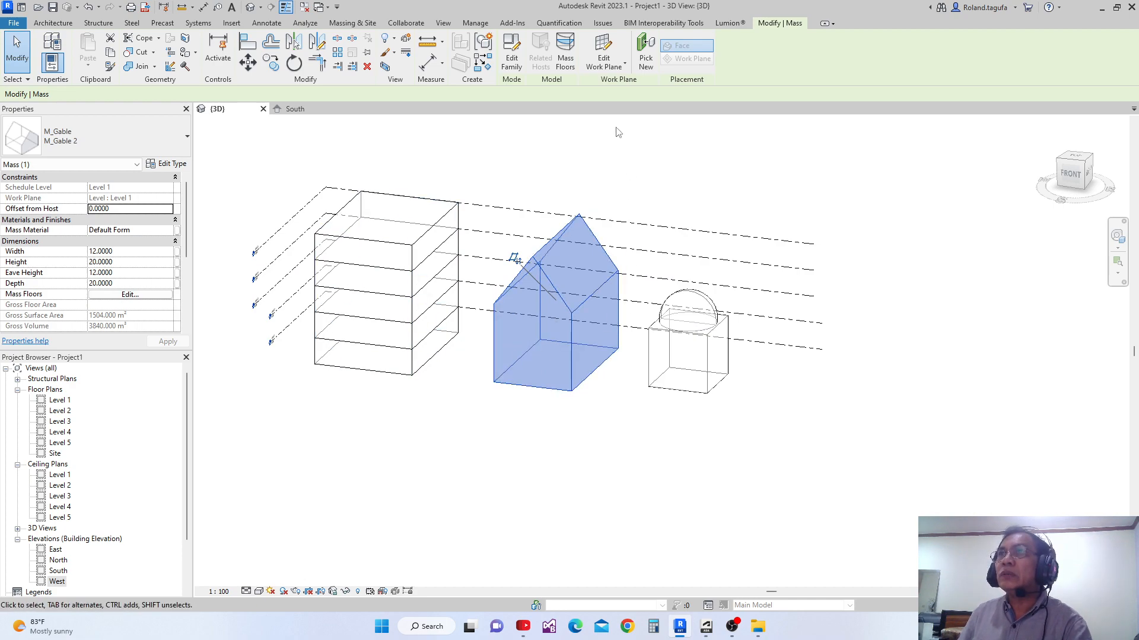
click(565, 52)
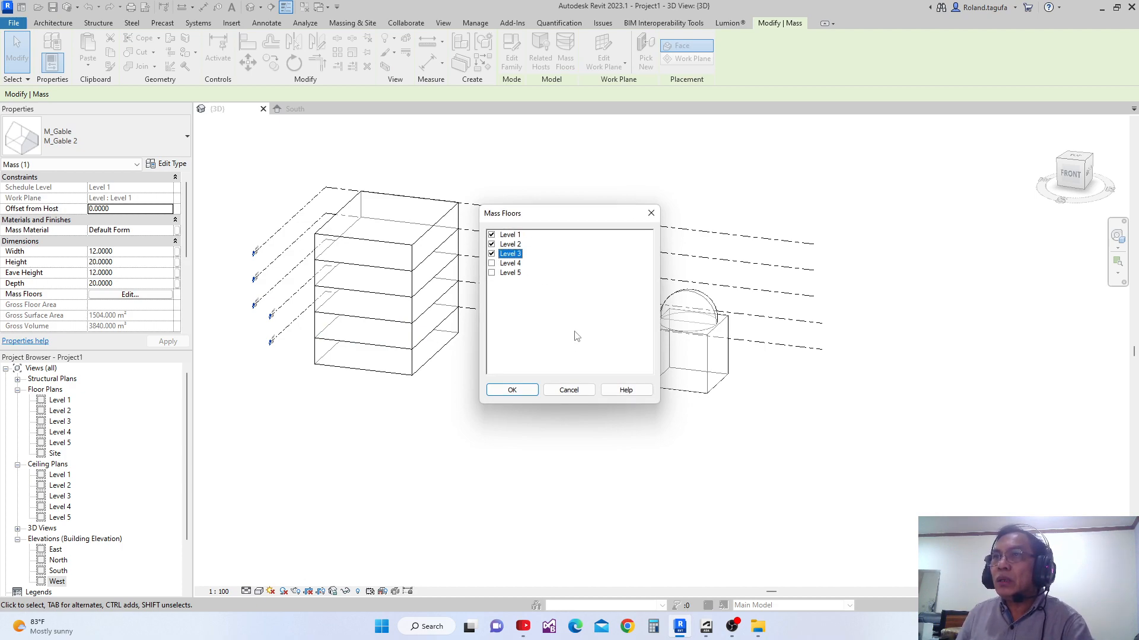
click(522, 391)
middle_drag(556, 408, 563, 388)
scroll(587, 409, down, 3)
shift+middle_drag(591, 430, 629, 353)
click(610, 463)
- Add mass floors to the small box mass under the dome at Levels 1 and 2
scroll(580, 414, up, 4)
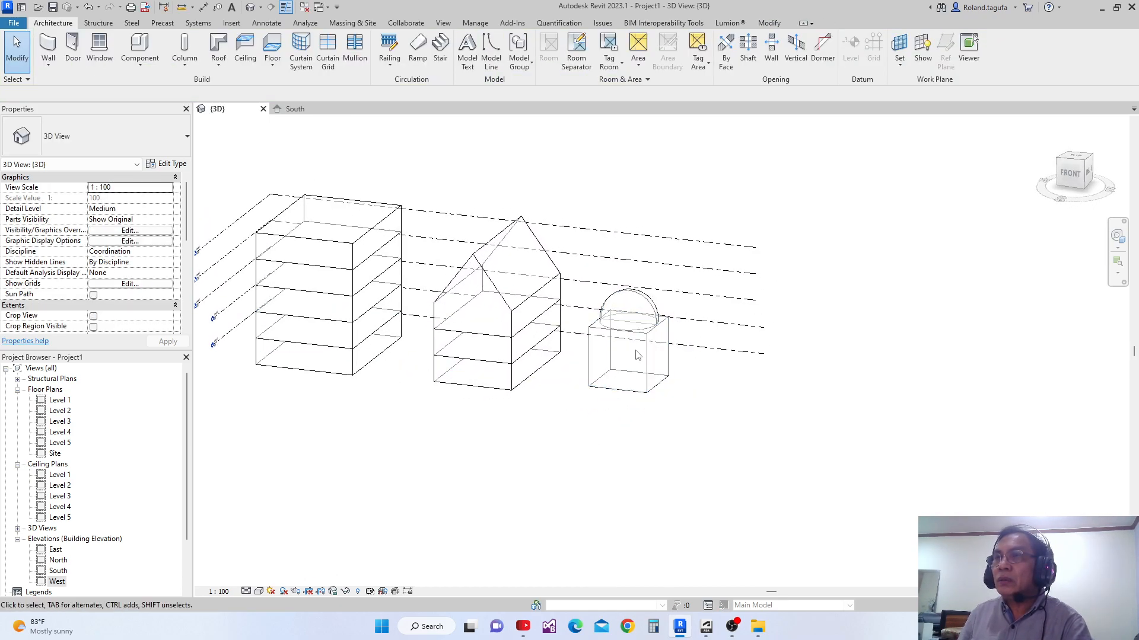
click(640, 351)
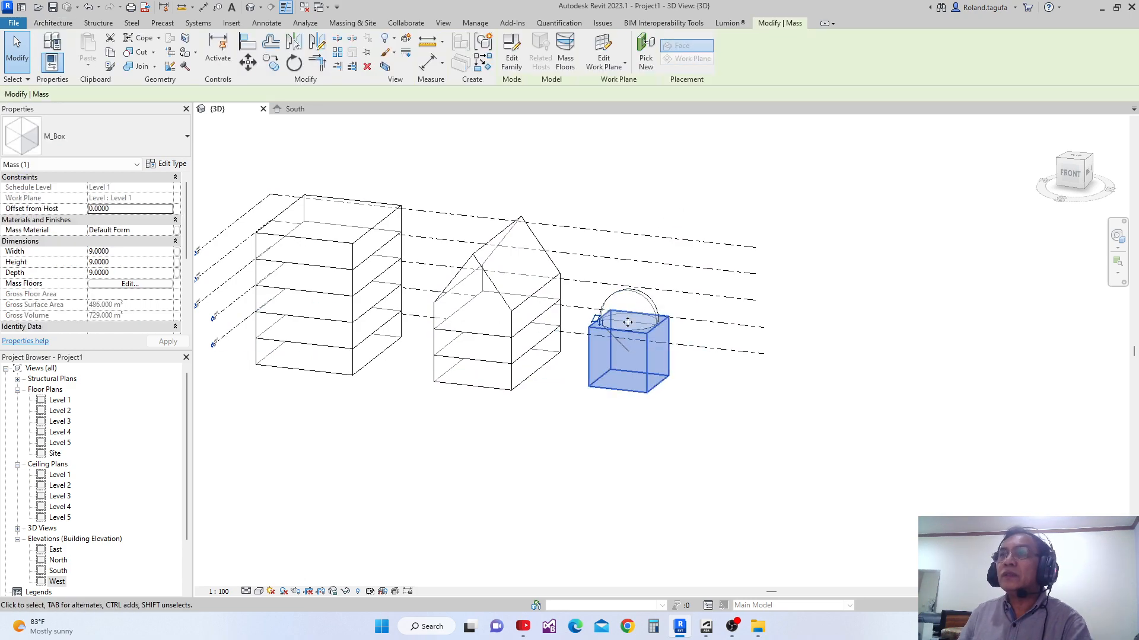
middle_drag(593, 321, 587, 330)
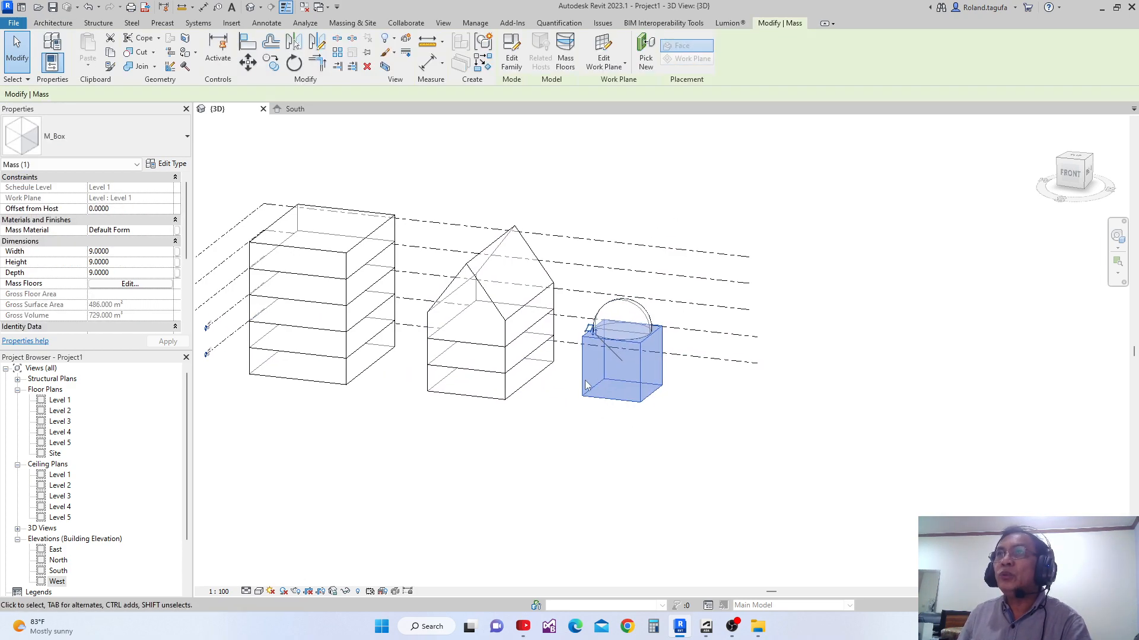
click(565, 61)
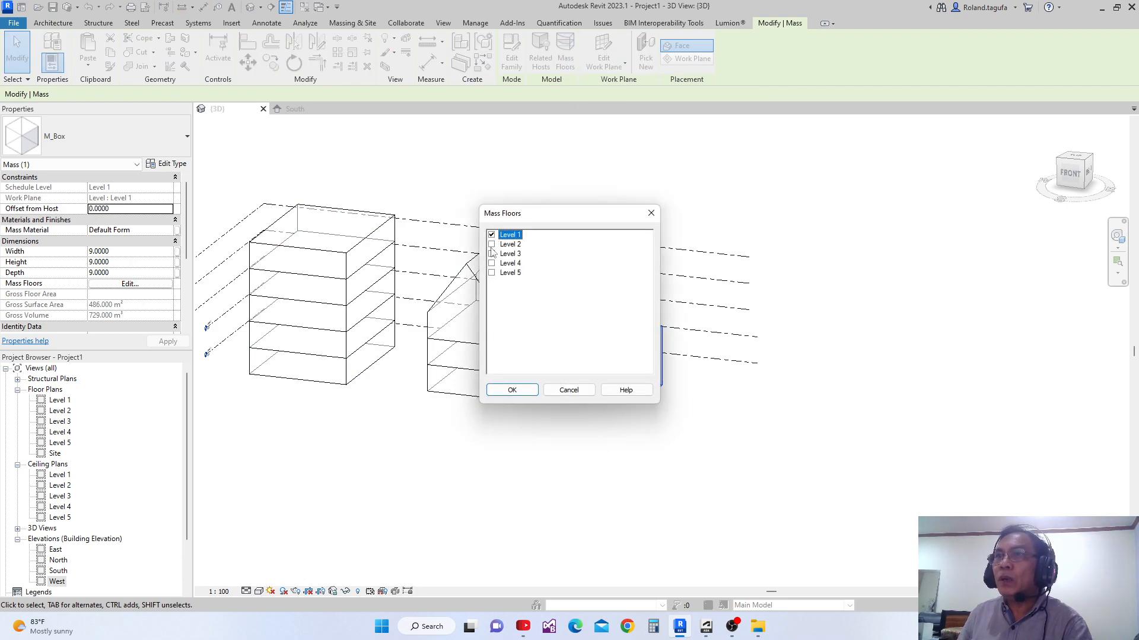
click(519, 392)
shift+middle_drag(587, 415, 607, 362)
scroll(604, 358, down, 2)
middle_drag(565, 403, 486, 460)
scroll(436, 362, up, 3)
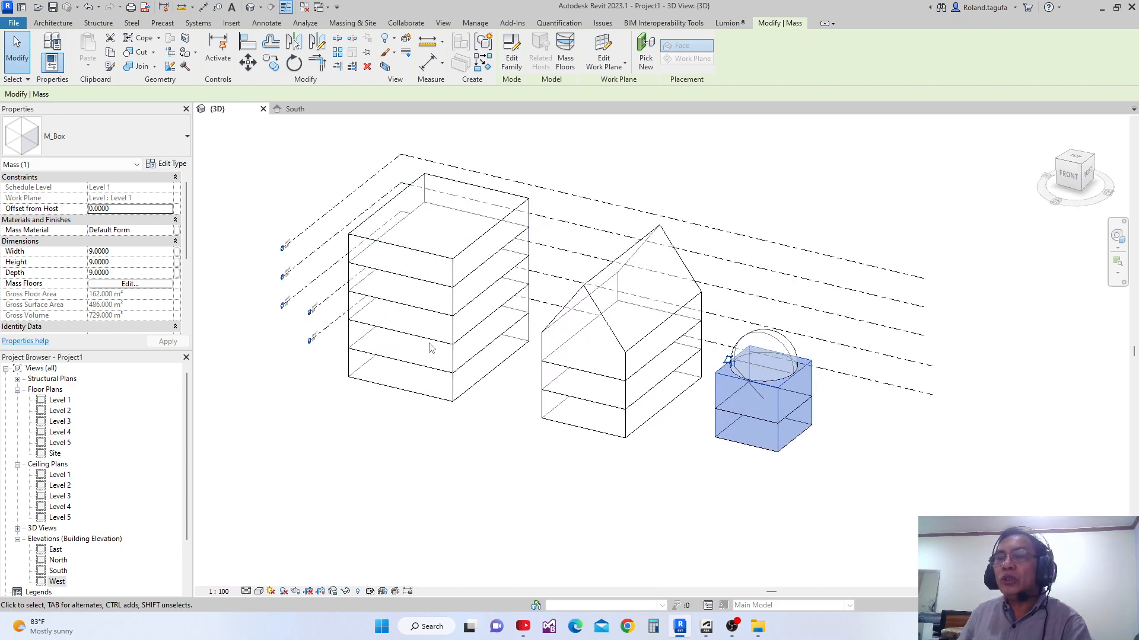
- Create a Generic 150mm floor by face from the tall box mass's Level 2 mass floor
middle_drag(424, 356, 445, 340)
scroll(441, 338, up, 2)
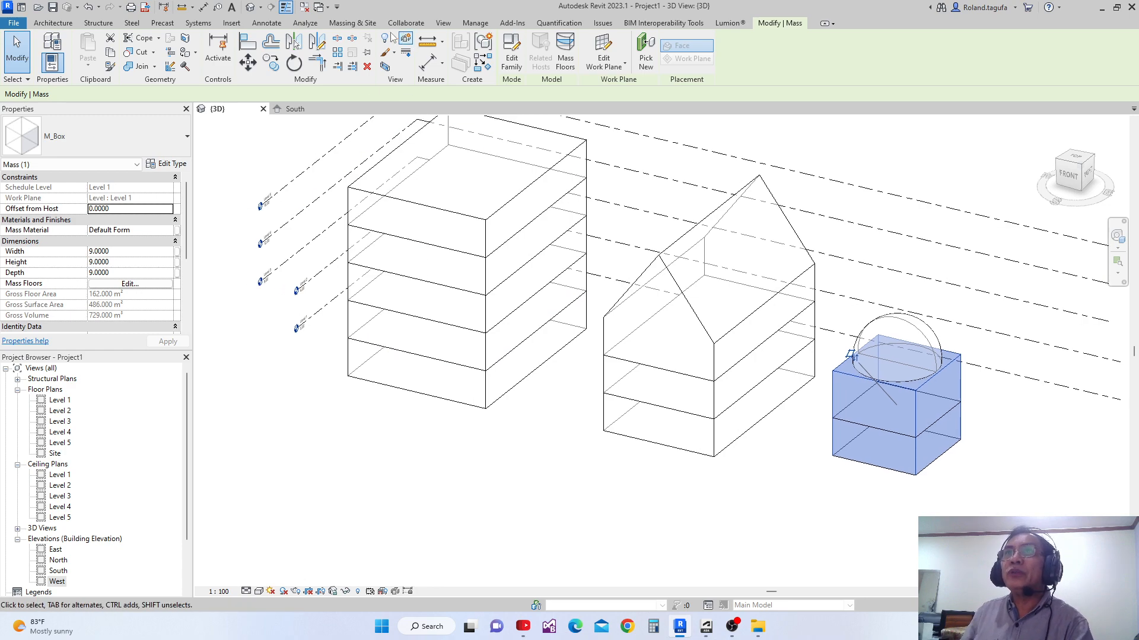
click(366, 23)
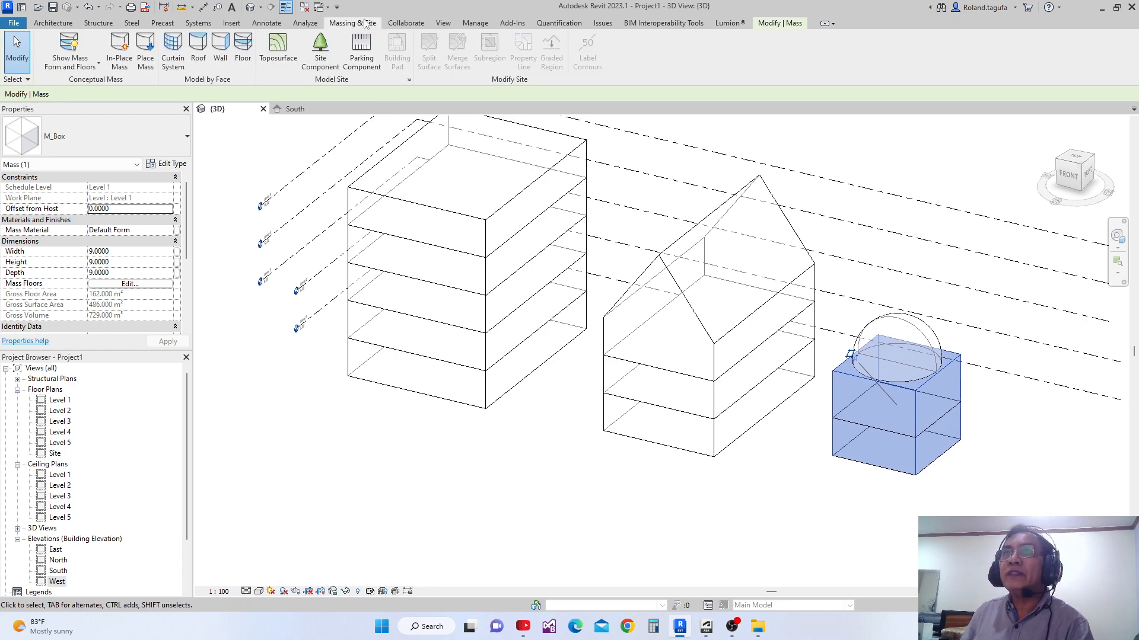
click(241, 55)
click(448, 346)
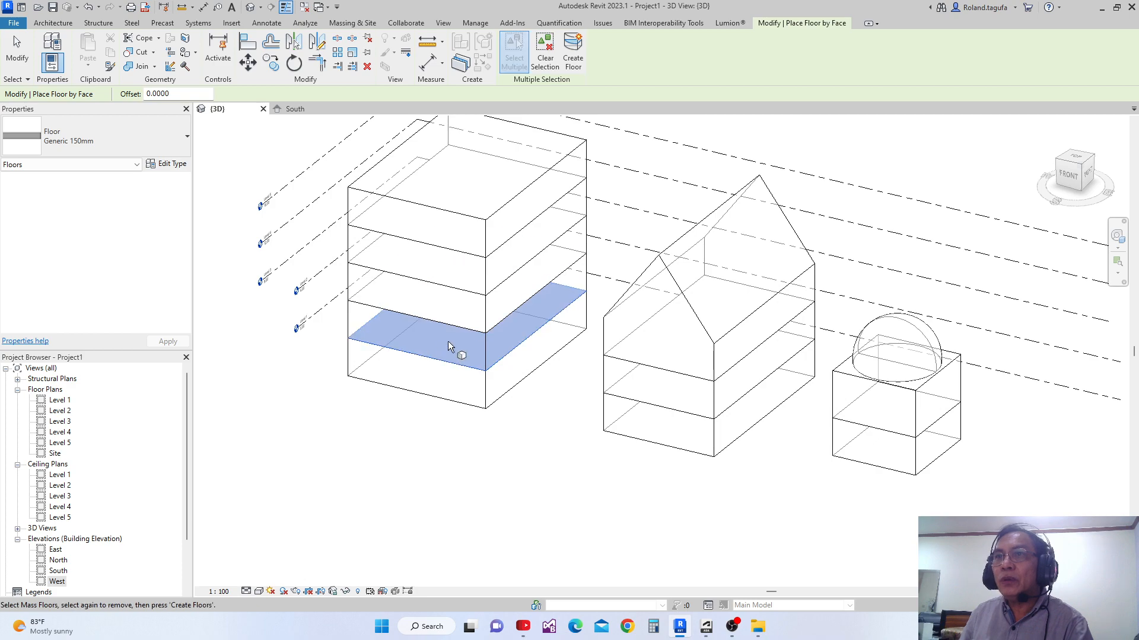
click(581, 62)
- Create Generic 150mm floors by face from the tall box mass's mass floors at Levels 3, 4 and 5
scroll(454, 326, up, 2)
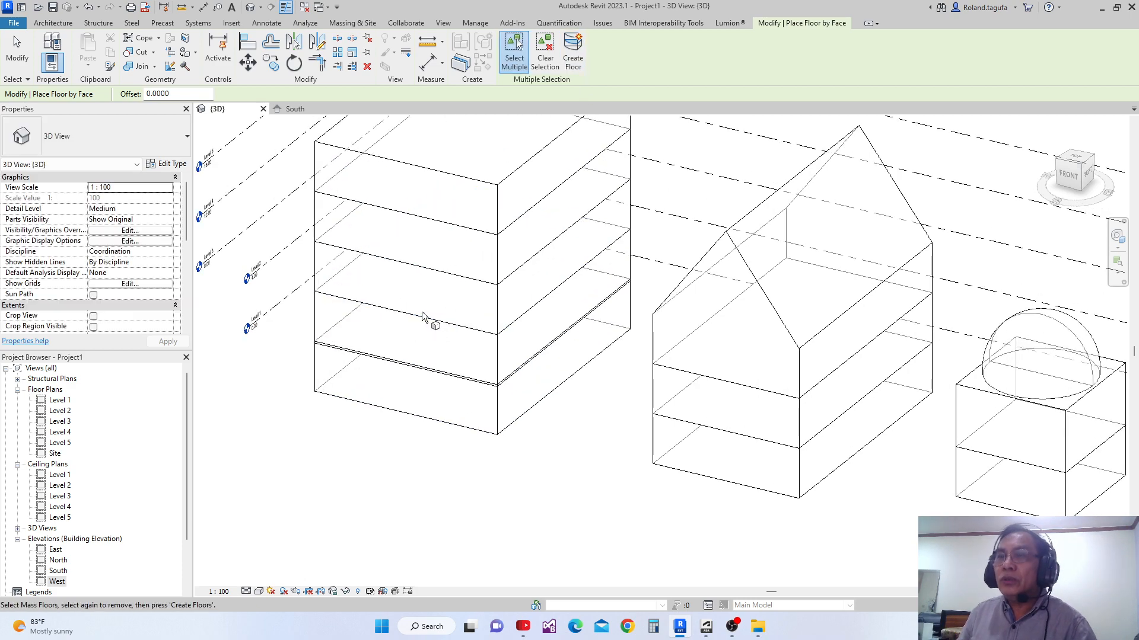
click(421, 320)
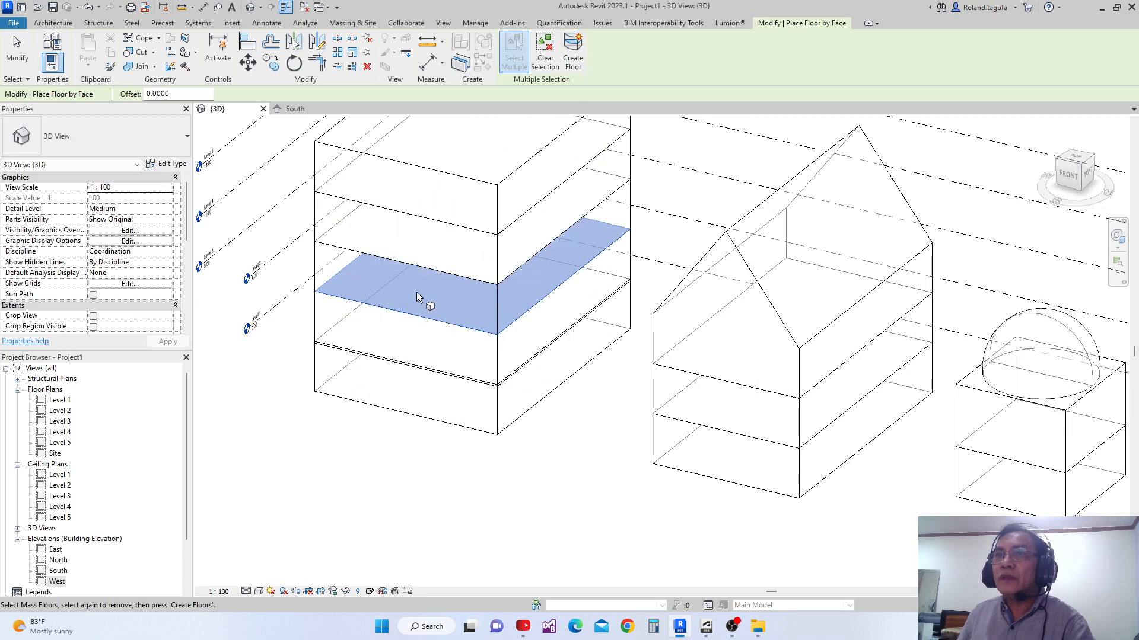
click(417, 266)
click(424, 219)
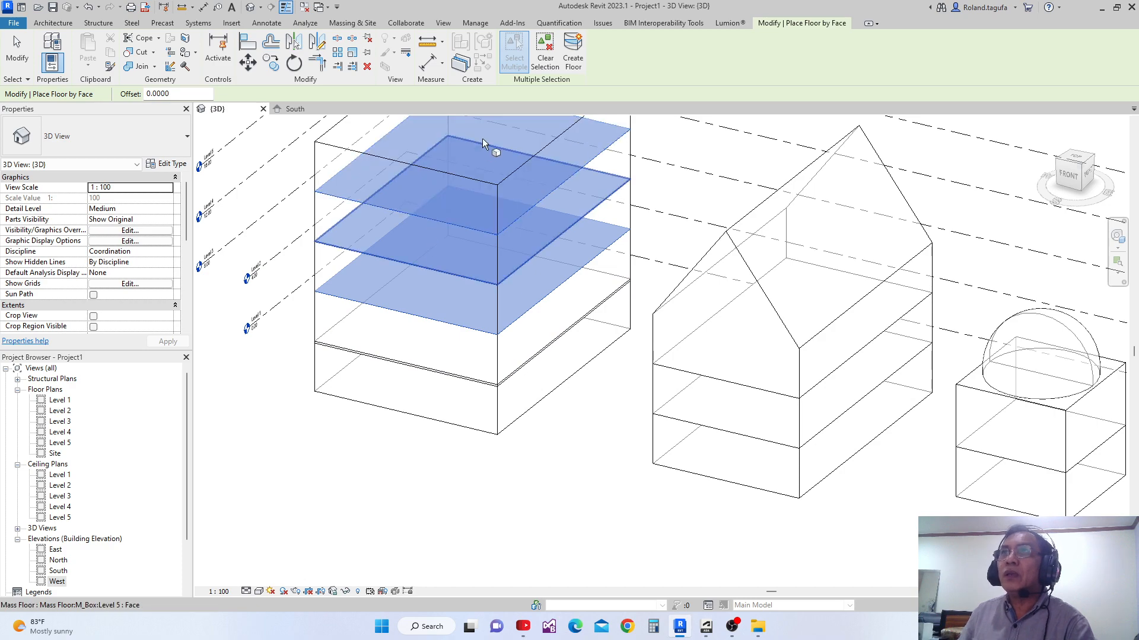
click(573, 53)
middle_drag(555, 330, 549, 414)
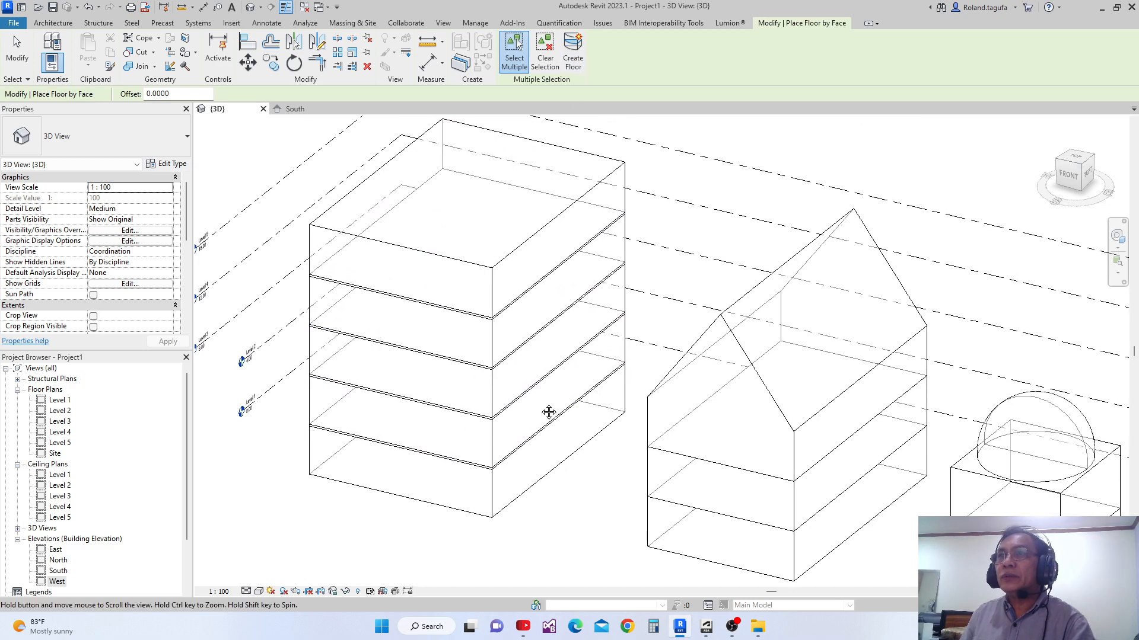
key(Escape)
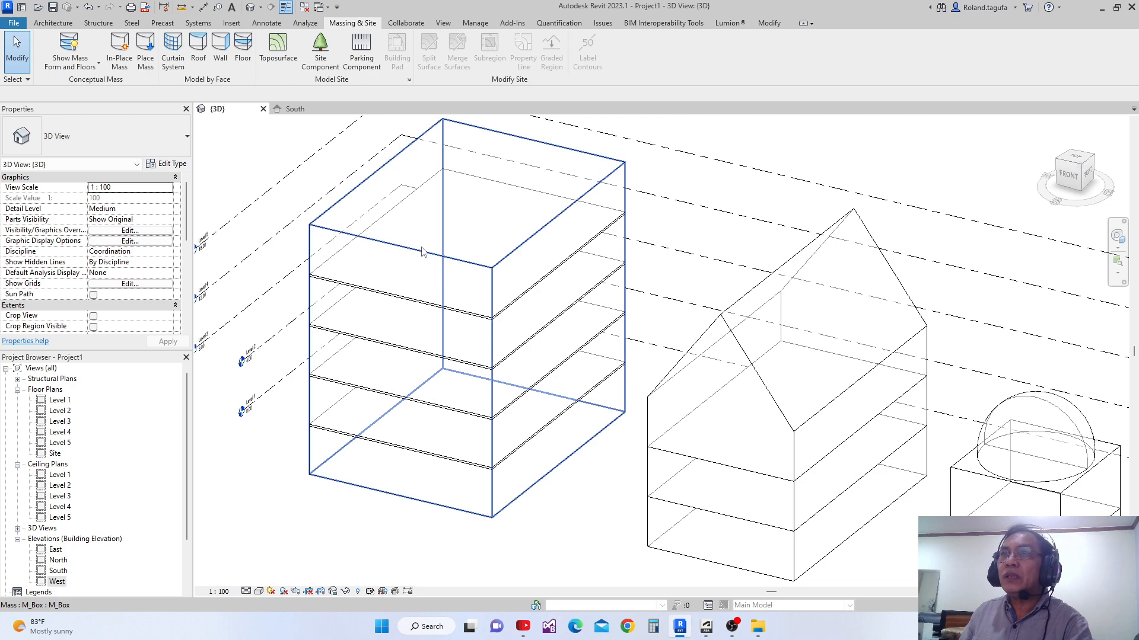
- Create a Generic - 400mm roof by face on the top face of the tall box mass
middle_drag(333, 194, 360, 224)
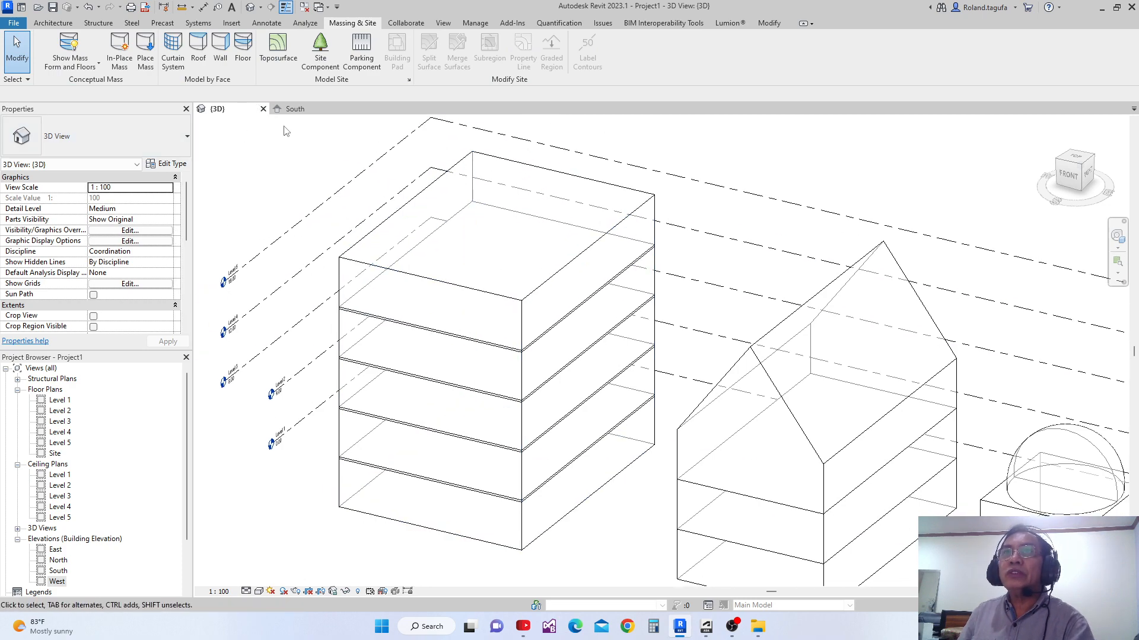
click(198, 49)
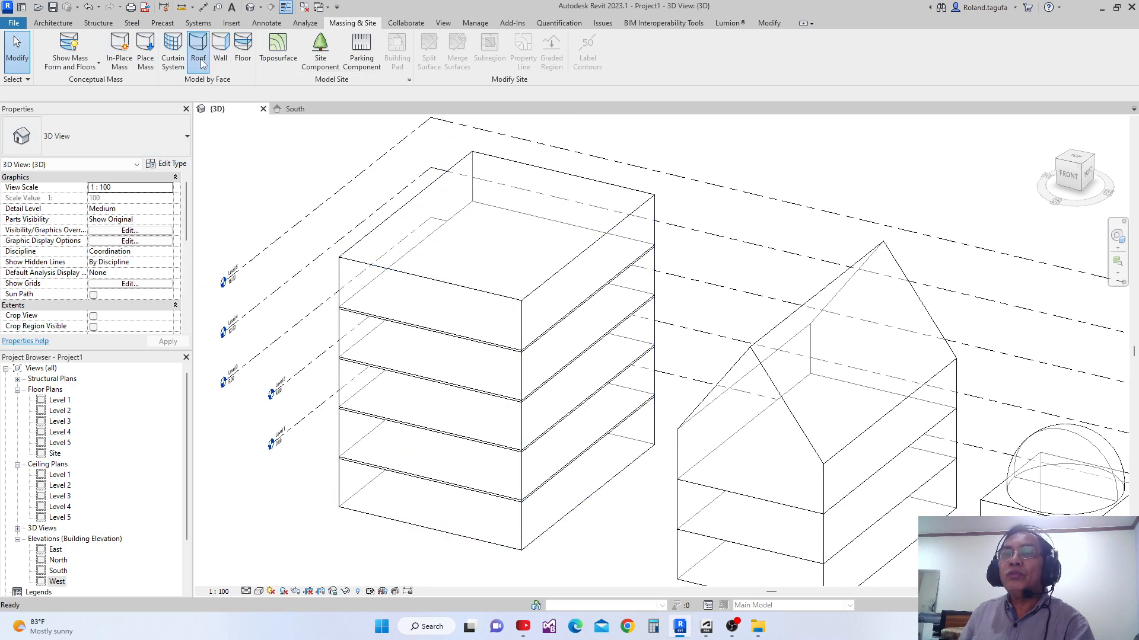
click(529, 295)
scroll(578, 304, up, 2)
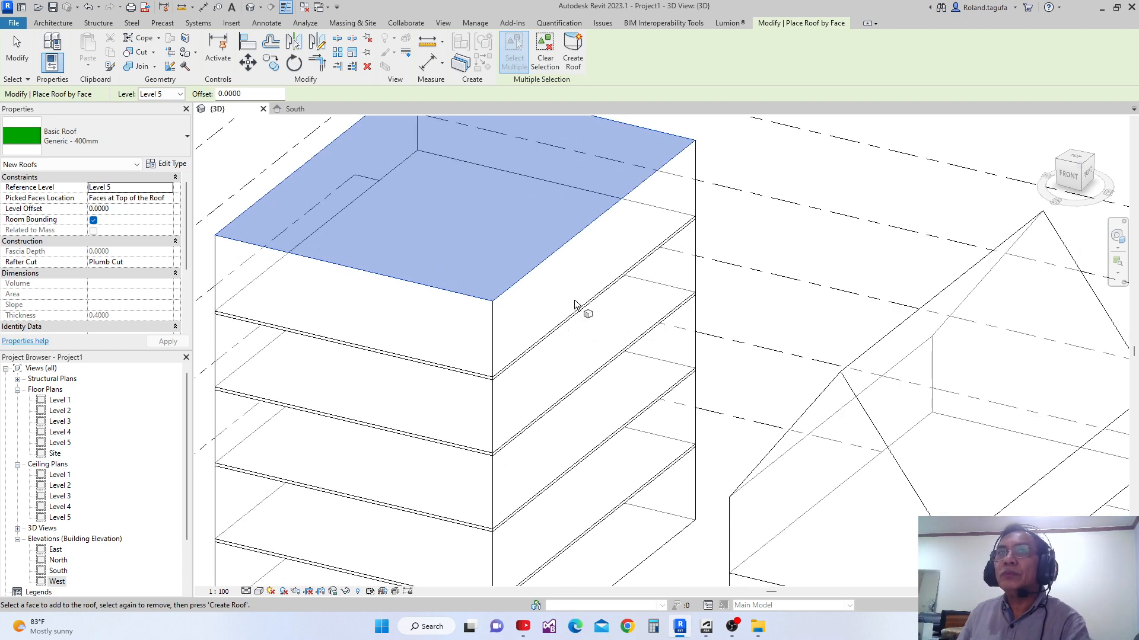
click(575, 62)
scroll(590, 344, down, 5)
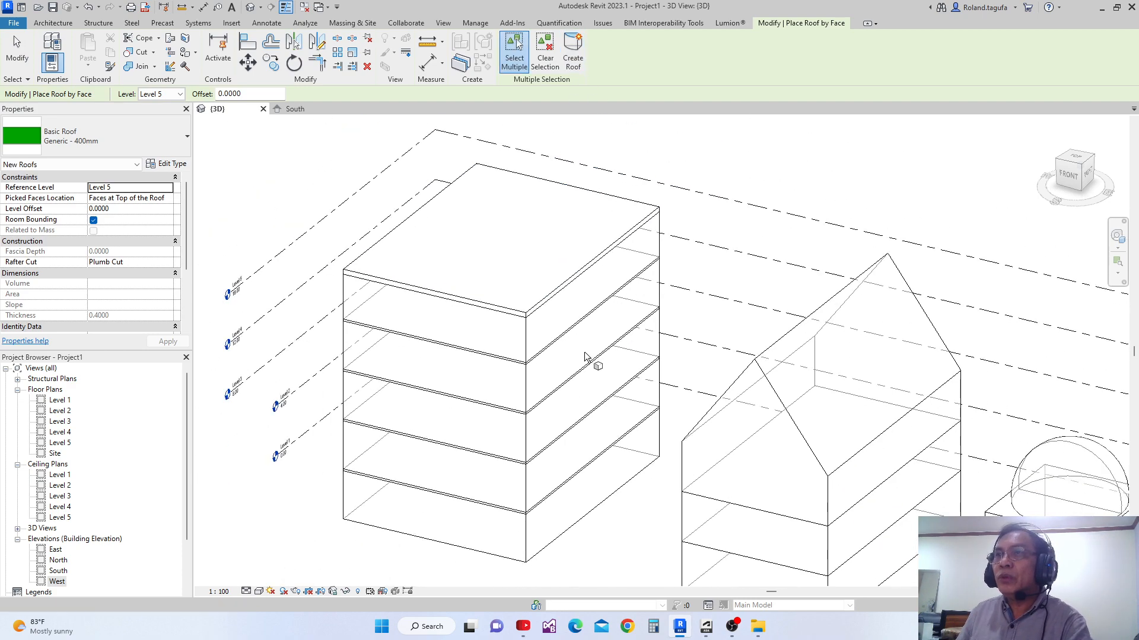
shift+middle_drag(566, 399, 624, 448)
scroll(624, 448, up, 4)
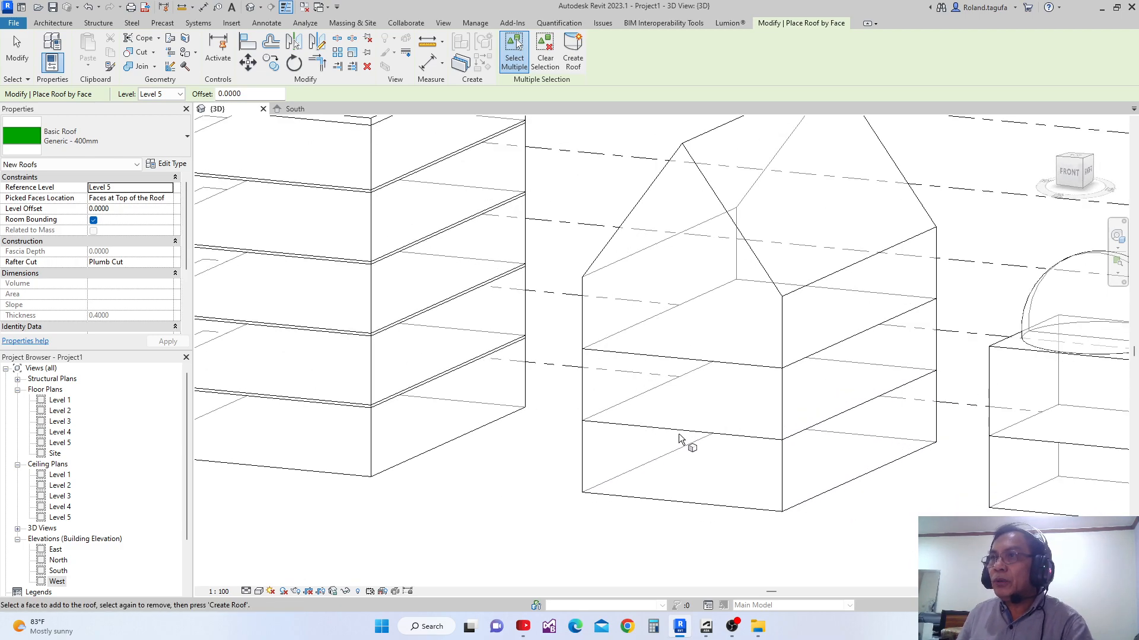
key(Escape)
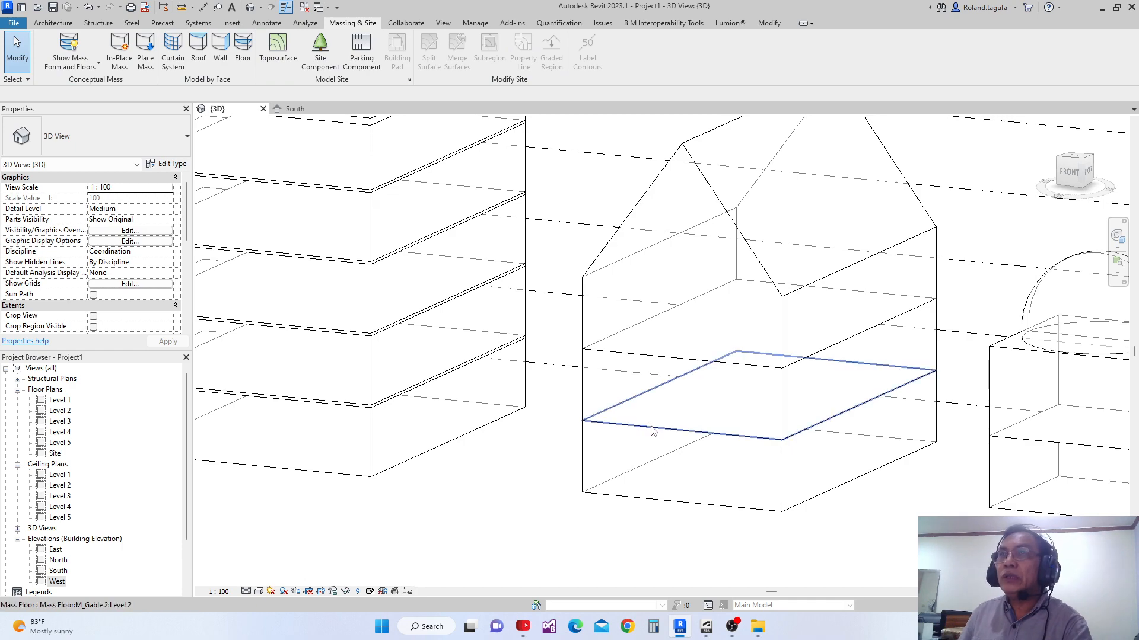
- Create Generic 150mm floors by face from the gable mass's mass floors at Levels 2 and 3
click(244, 57)
click(670, 432)
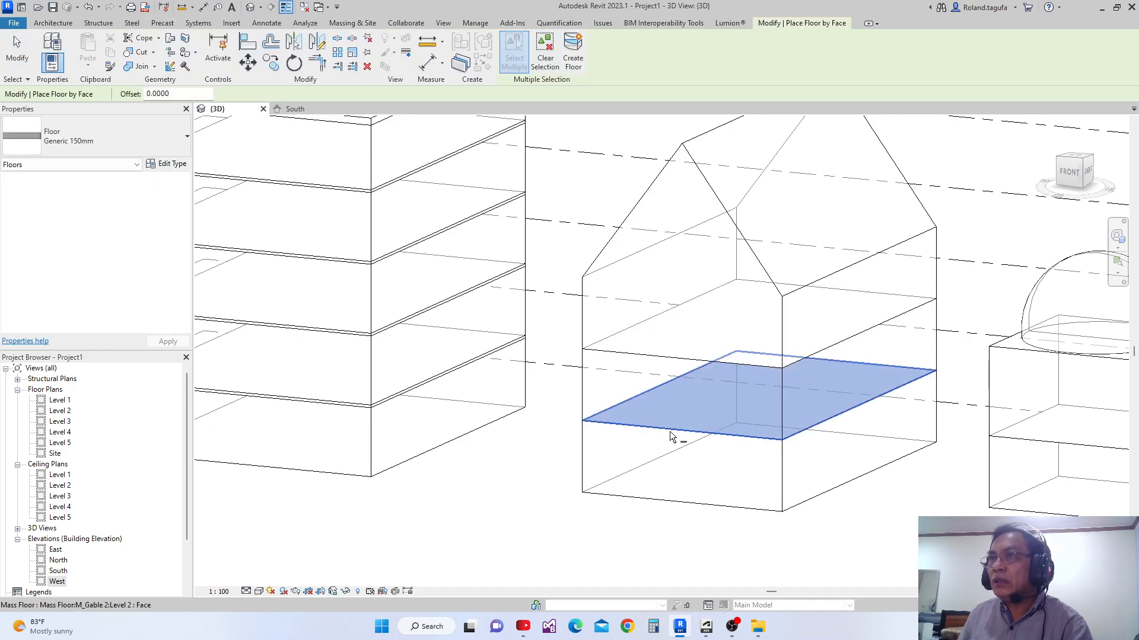
click(659, 358)
scroll(657, 357, down, 3)
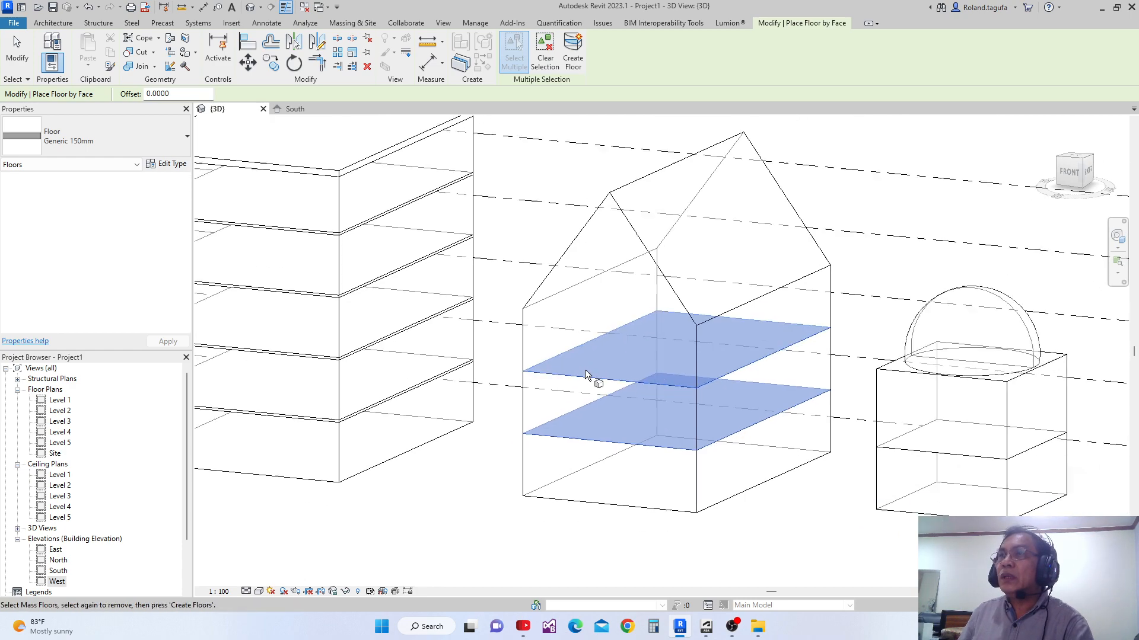
click(572, 63)
scroll(564, 305, down, 2)
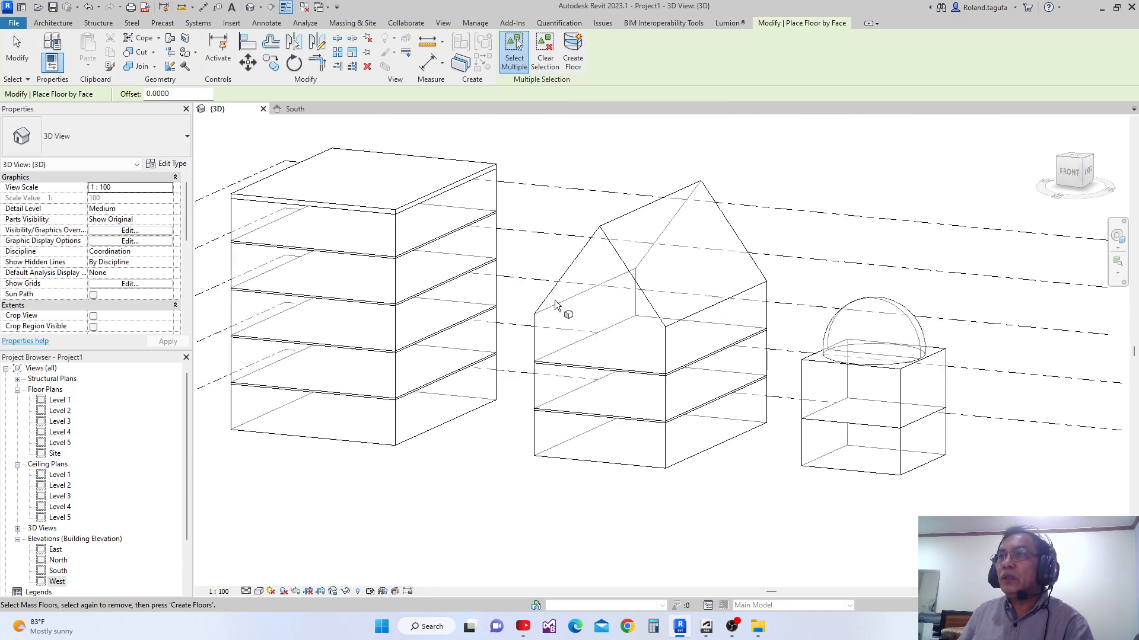
scroll(780, 401, up, 2)
scroll(780, 402, up, 1)
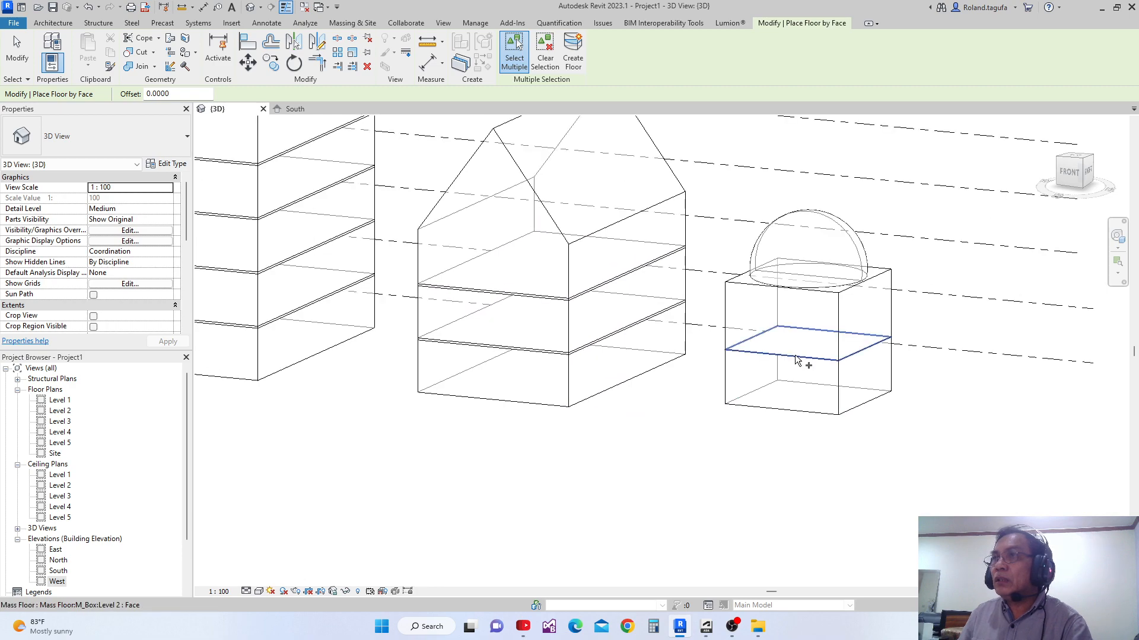
key(Escape)
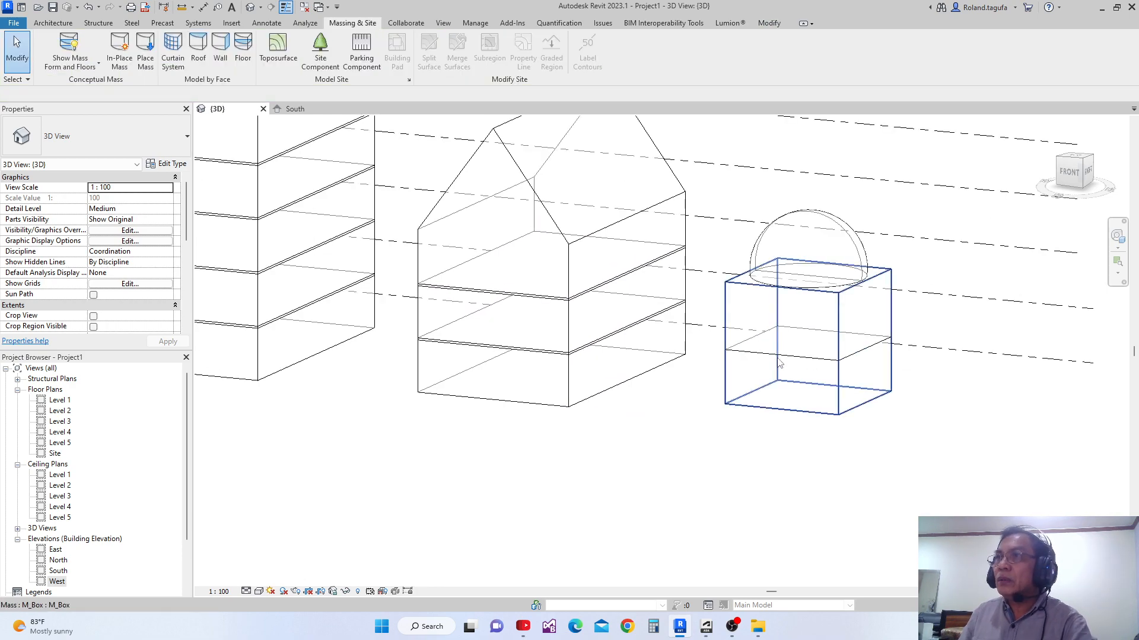
click(780, 358)
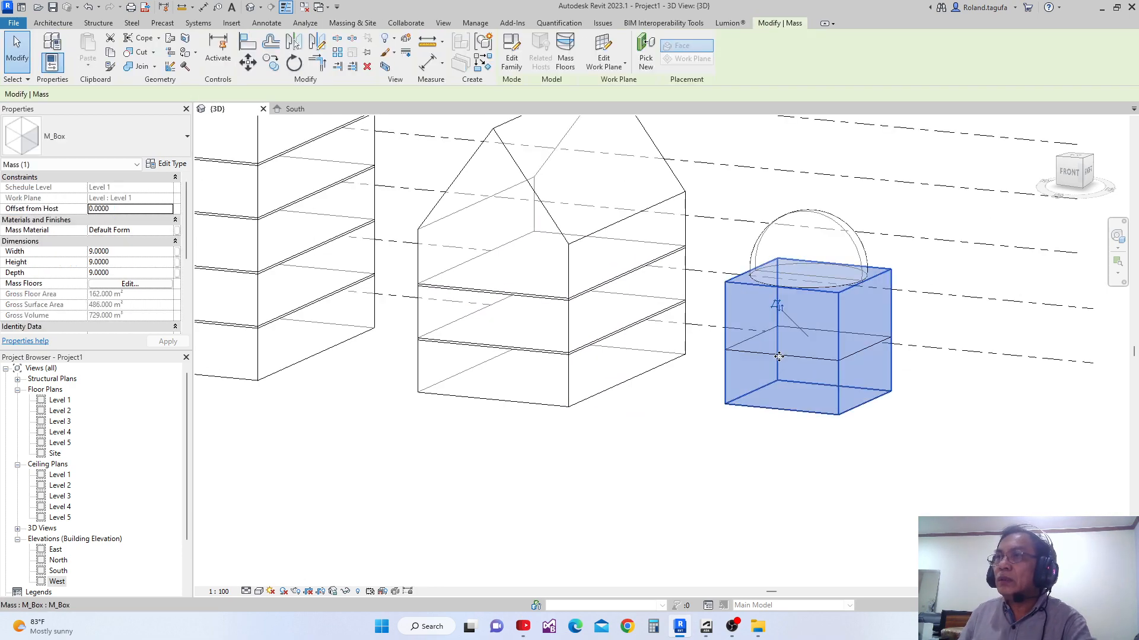
key(Escape)
click(784, 357)
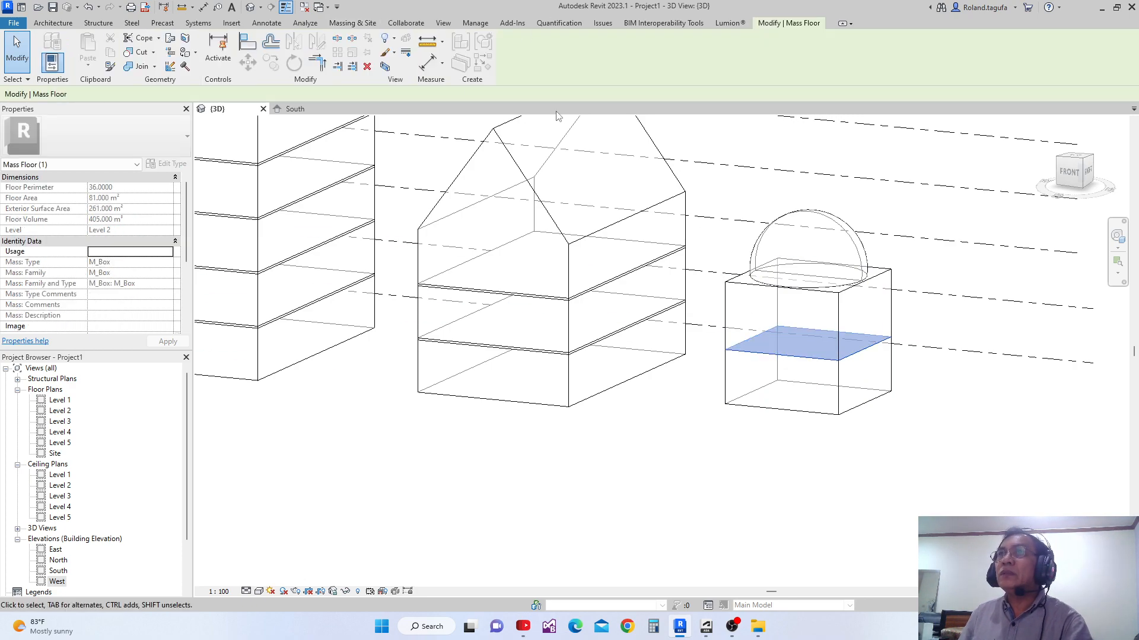
key(Escape)
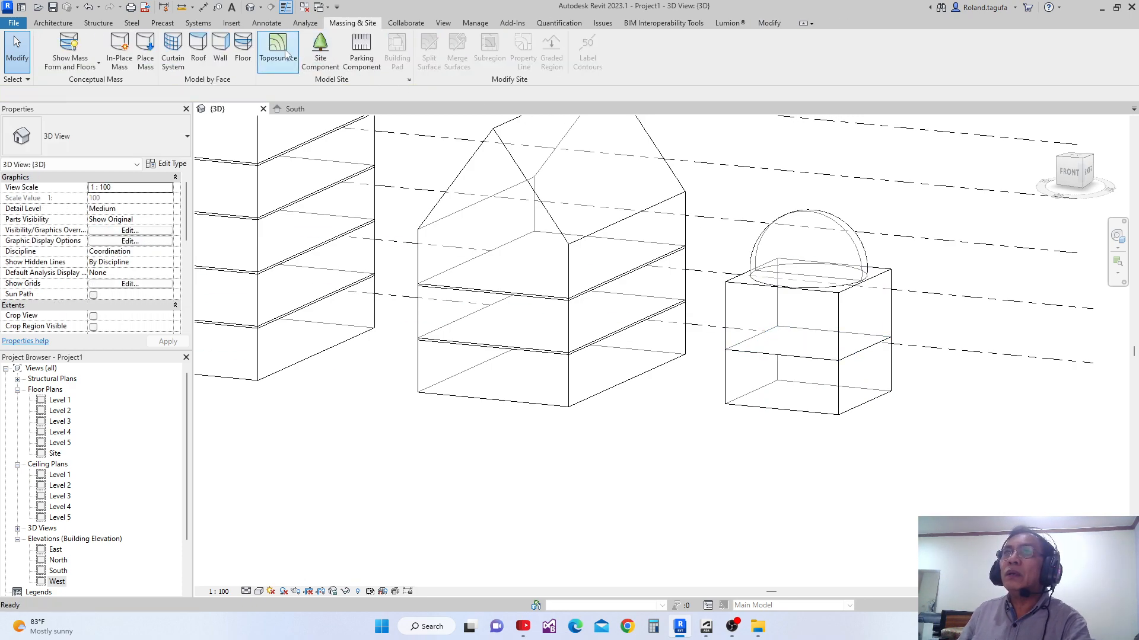
- Create a Generic 150mm floor by face from the small box mass's Level 2 mass floor
click(241, 57)
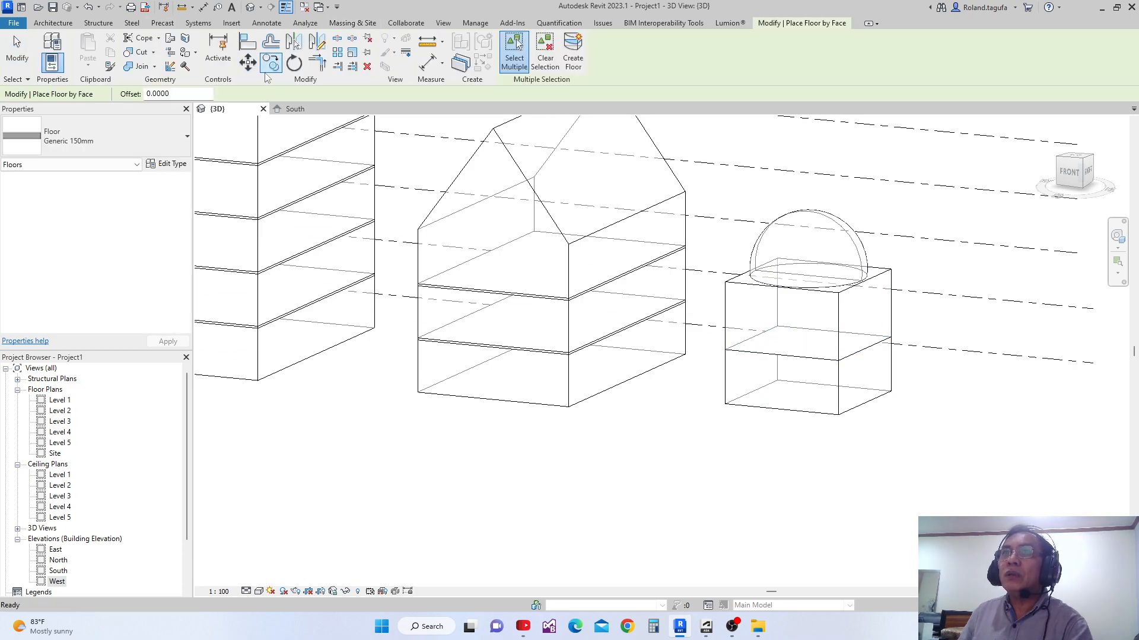
click(805, 362)
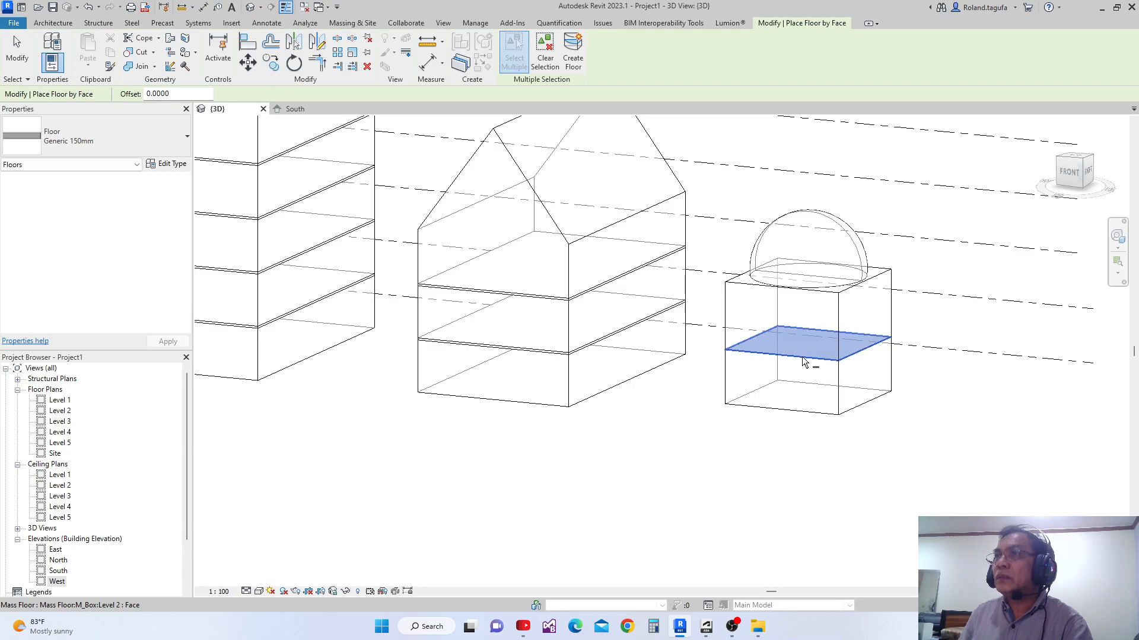
click(577, 56)
scroll(702, 372, down, 2)
mouse_move(693, 391)
shift+middle_down()
mouse_move(719, 463)
mouse_move(748, 405)
mouse_move(681, 383)
shift+middle_up()
scroll(746, 370, up, 2)
scroll(688, 383, down, 1)
key(Escape)
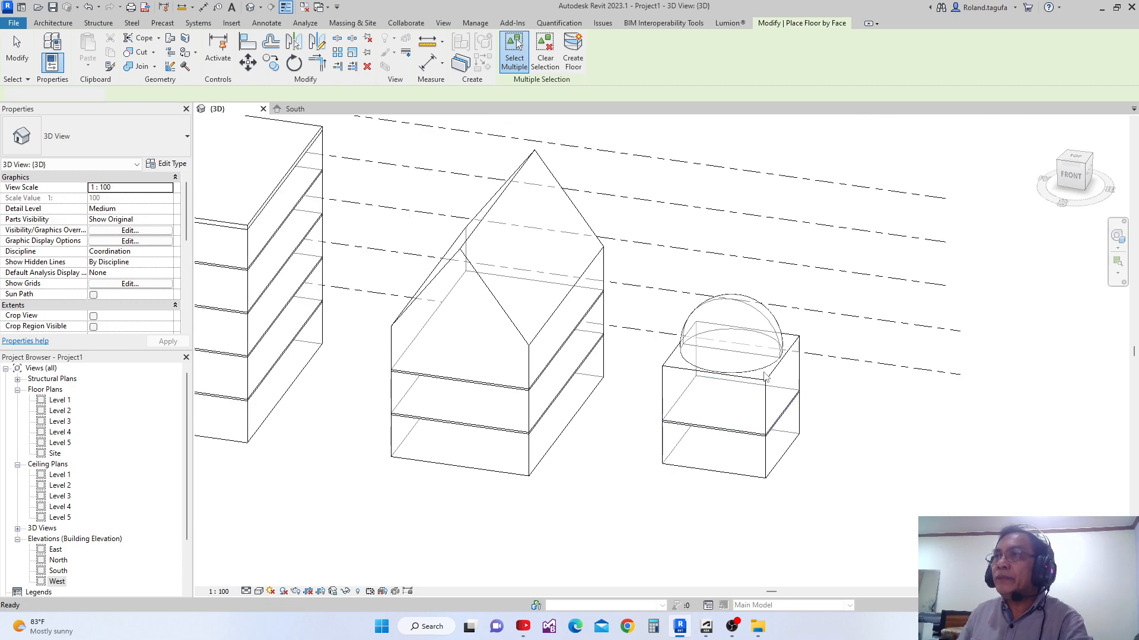
key(Escape)
- Create a Generic - 400mm roof by face on the top face of the small box mass under the dome
scroll(780, 392, up, 3)
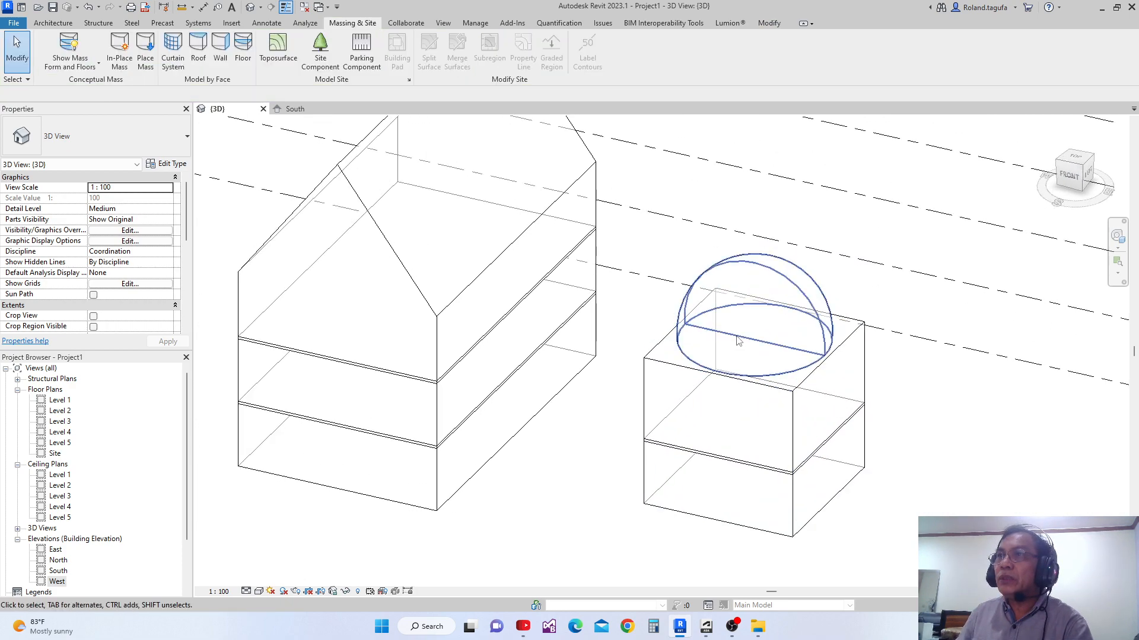
click(199, 63)
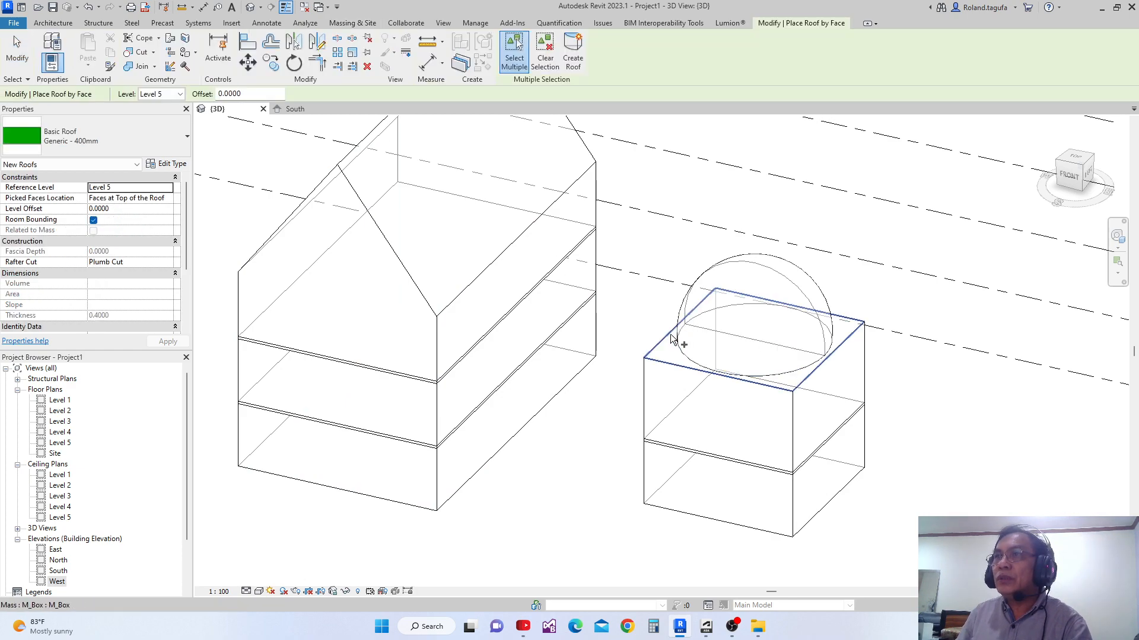
click(673, 363)
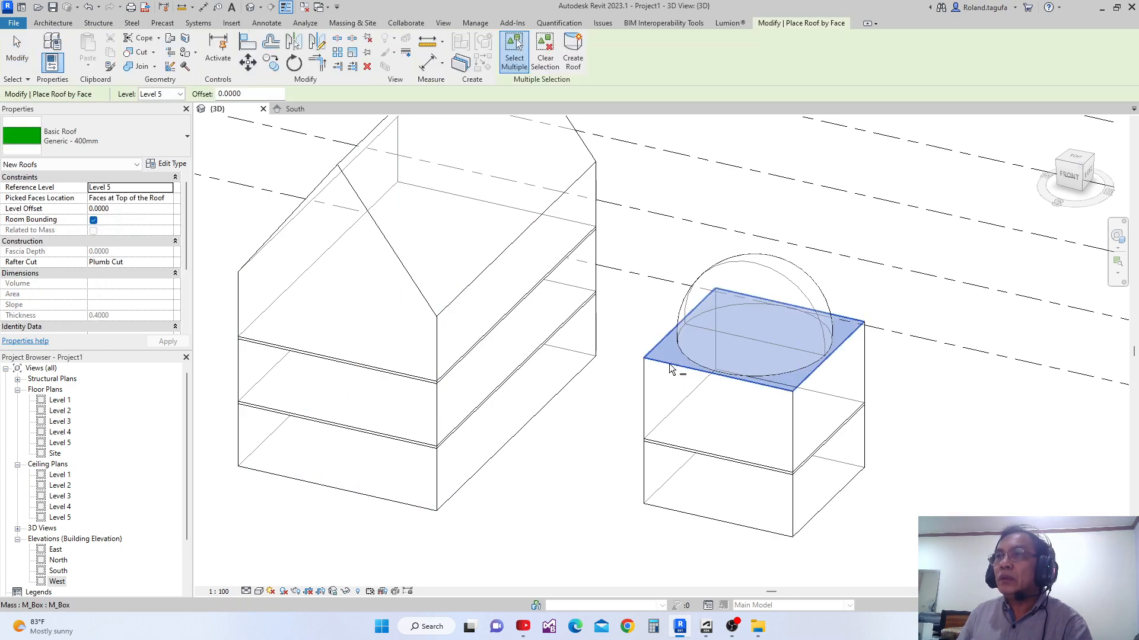
click(574, 60)
scroll(680, 325, up, 4)
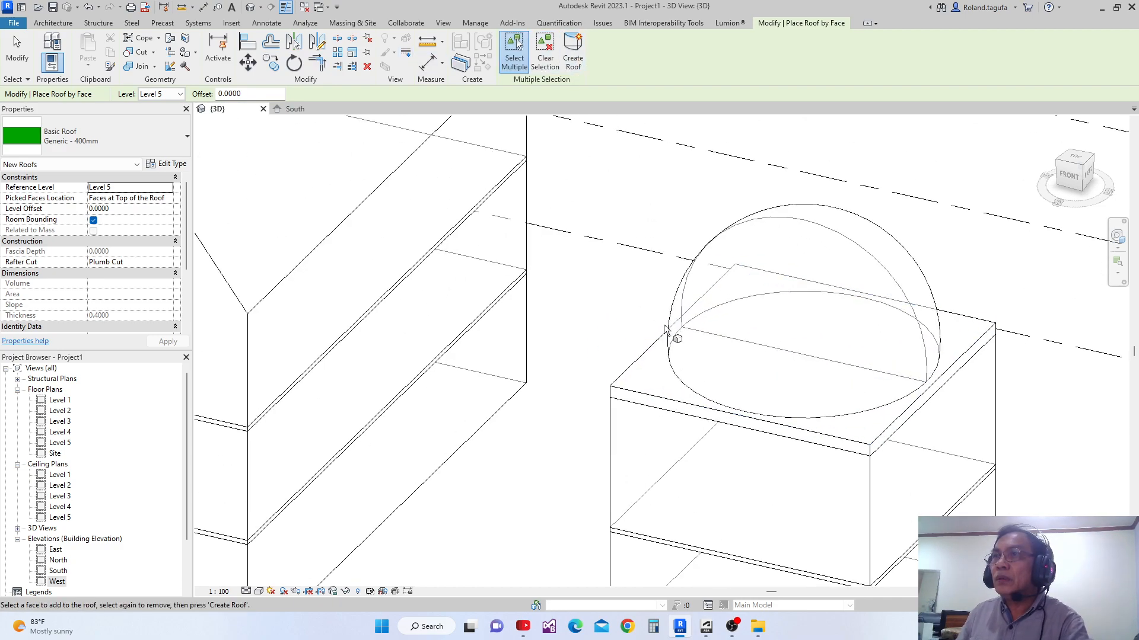
scroll(665, 330, down, 4)
shift+middle_drag(681, 343, 749, 363)
key(Escape)
- Create Generic - 200mm walls by face on both curved halves of the dome mass
click(727, 319)
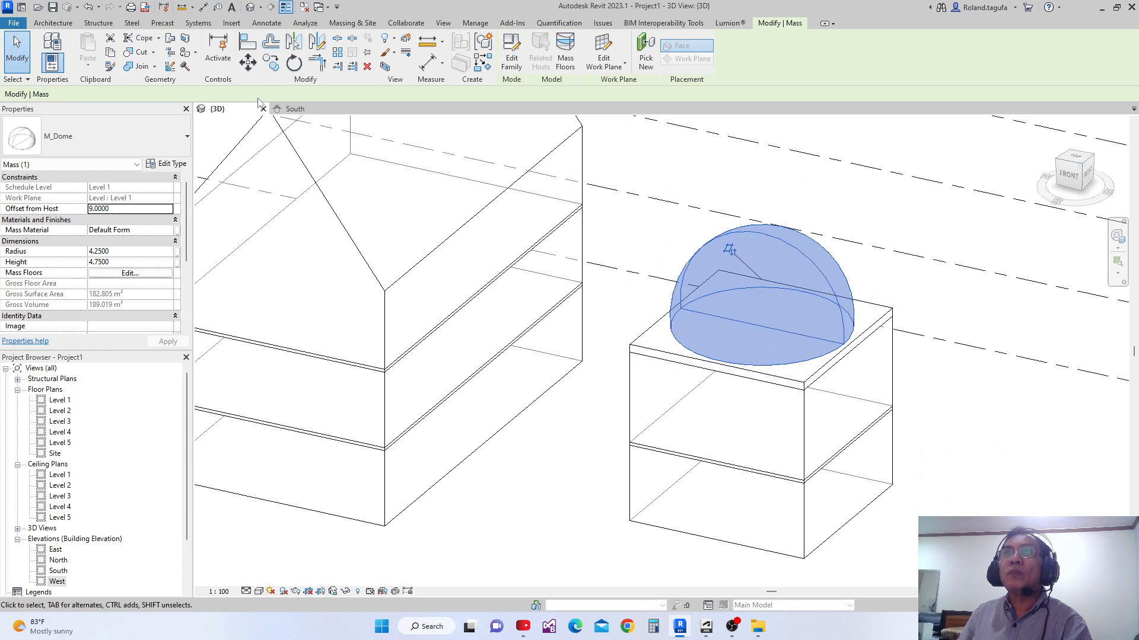
middle_drag(519, 166, 516, 196)
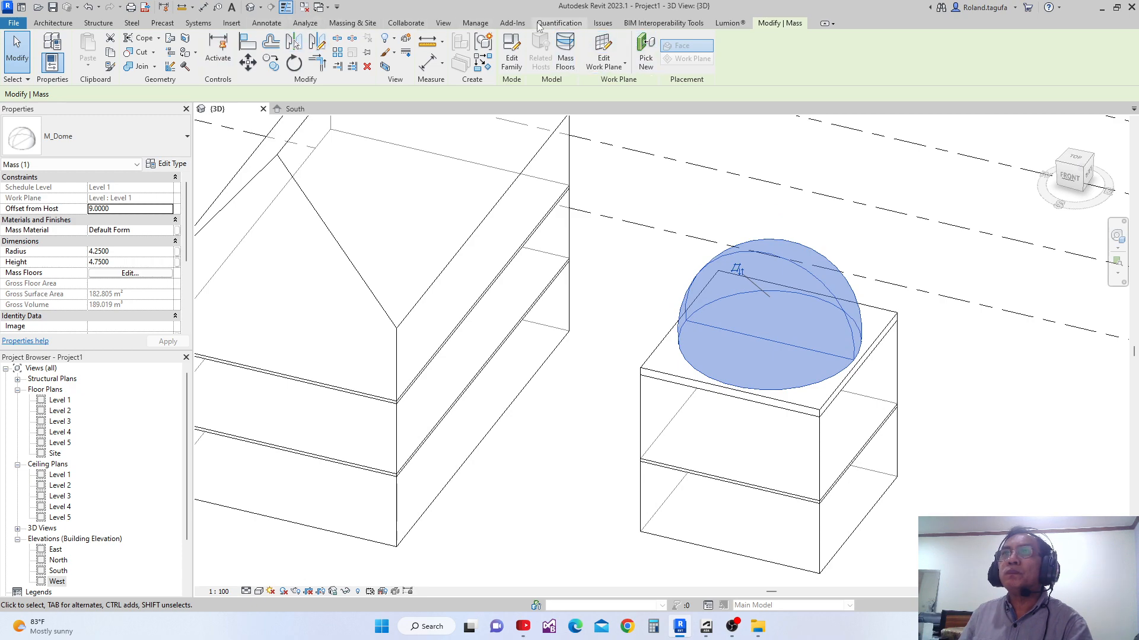
click(356, 23)
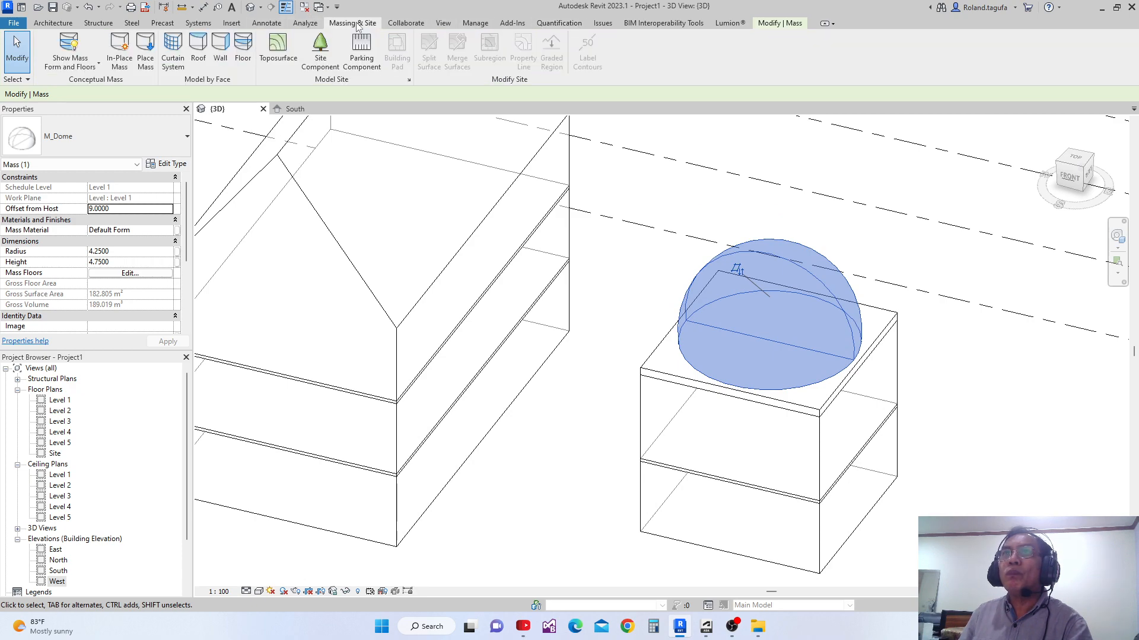
click(220, 52)
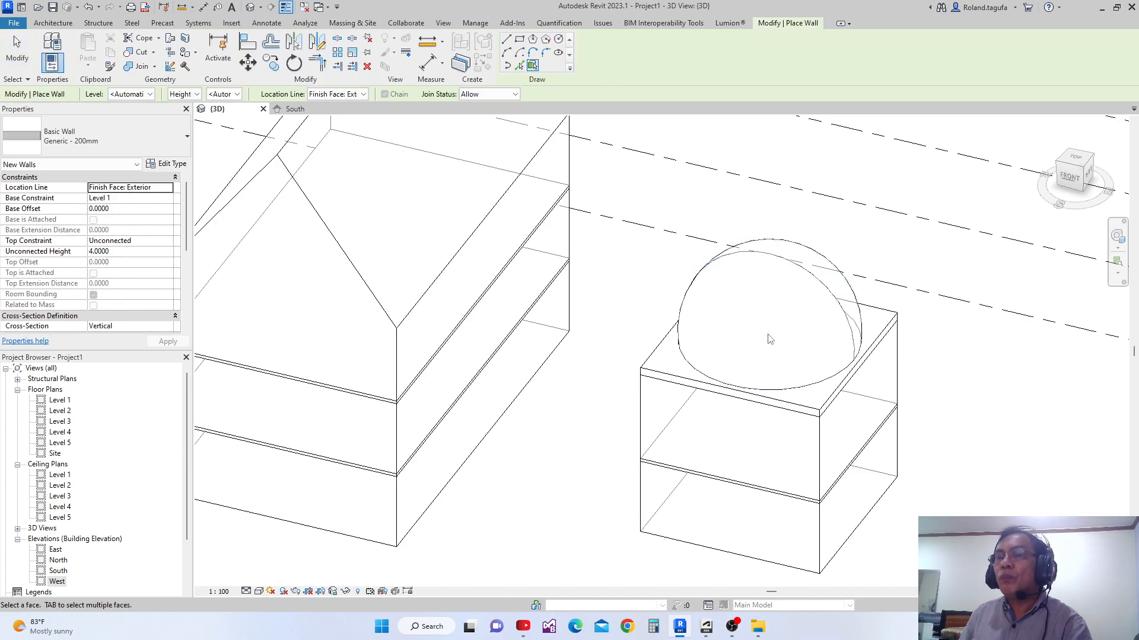
shift+middle_drag(803, 350, 694, 349)
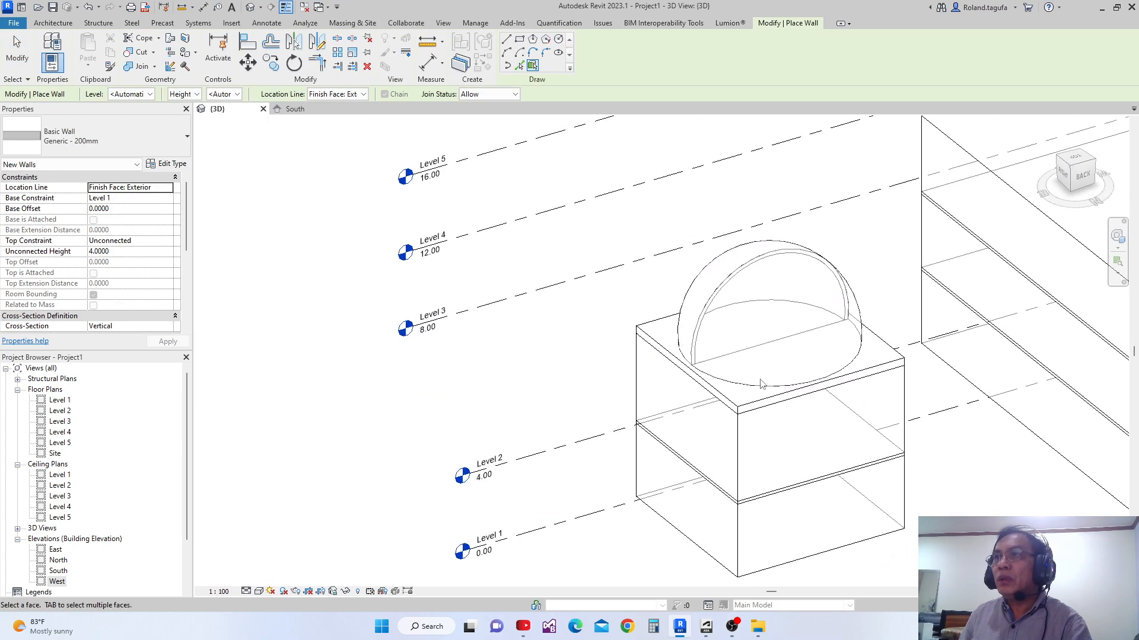
shift+middle_drag(761, 383, 442, 537)
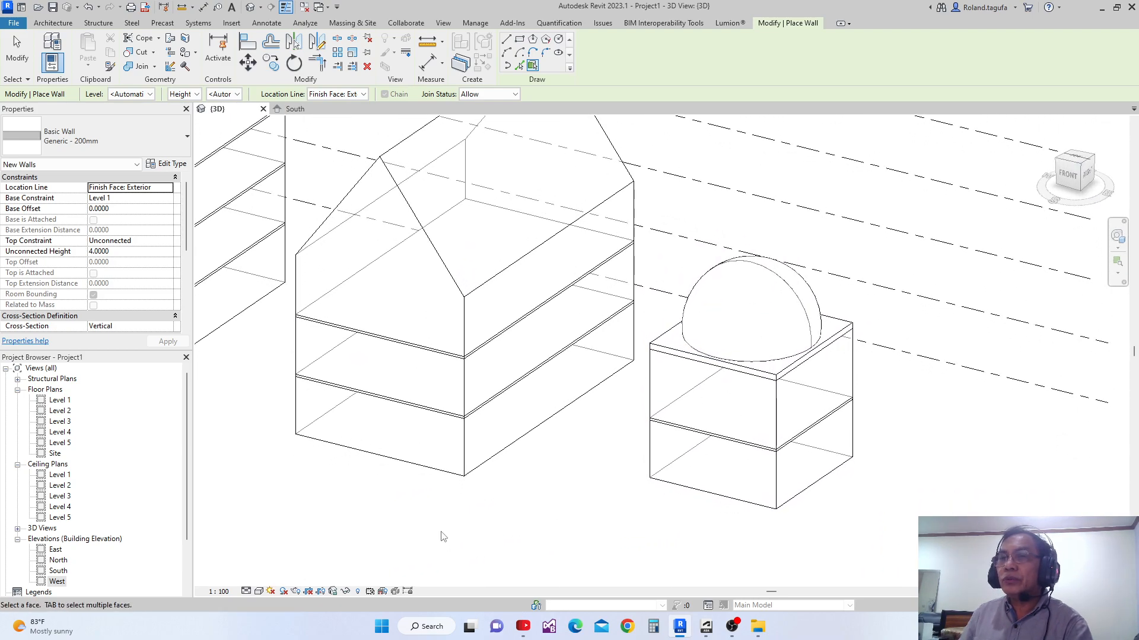
- Change the 3D view's visual style to a shaded display and orbit to see all three buildings
click(259, 592)
click(283, 579)
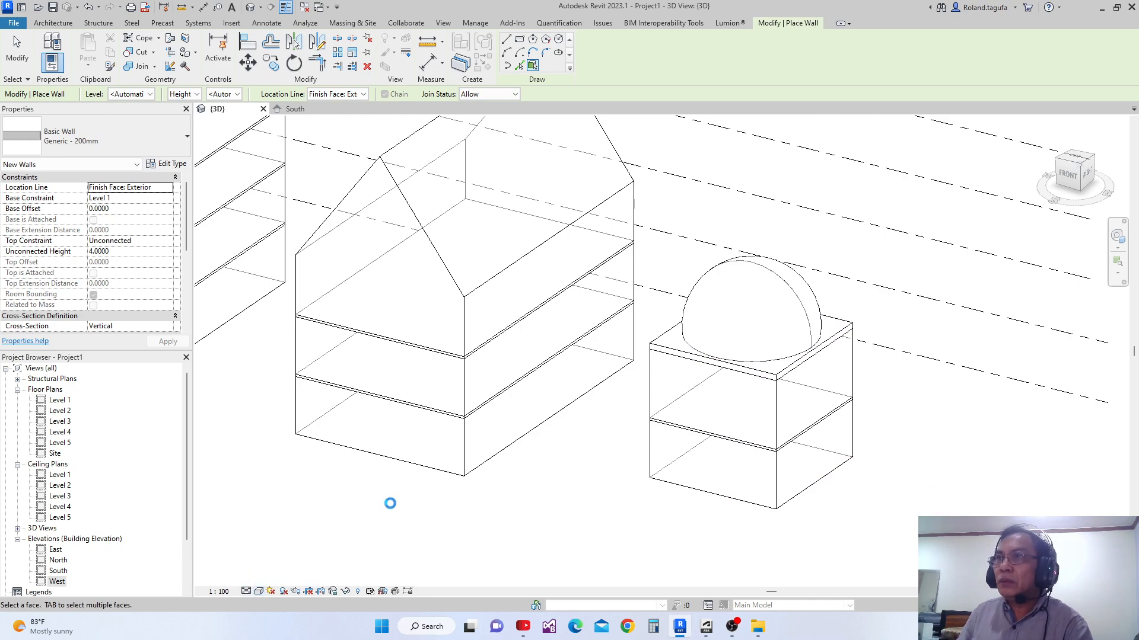
shift+middle_drag(389, 508, 464, 513)
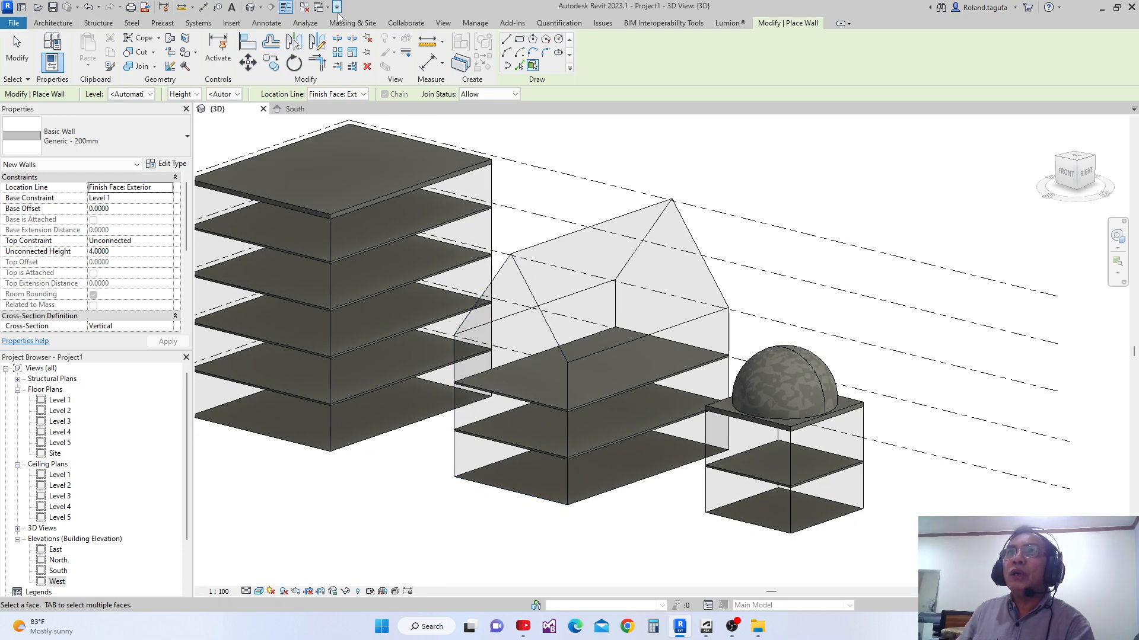
- Switch mass display to Show Mass by View Settings to inspect the created elements alone, and restore Show Mass Form and Floors
click(355, 23)
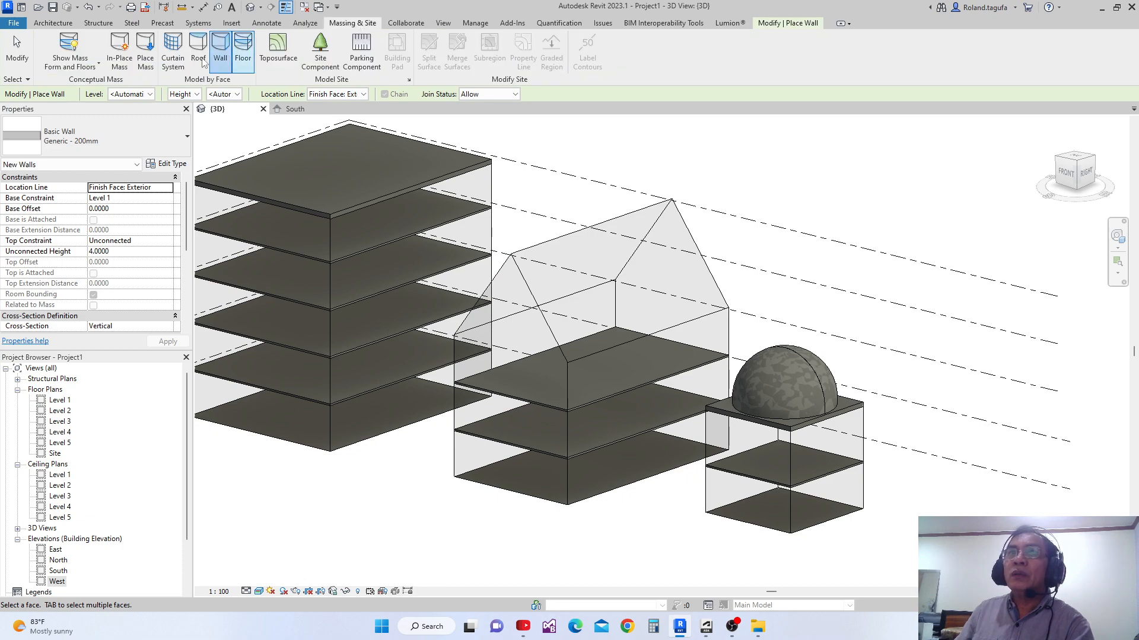
click(69, 48)
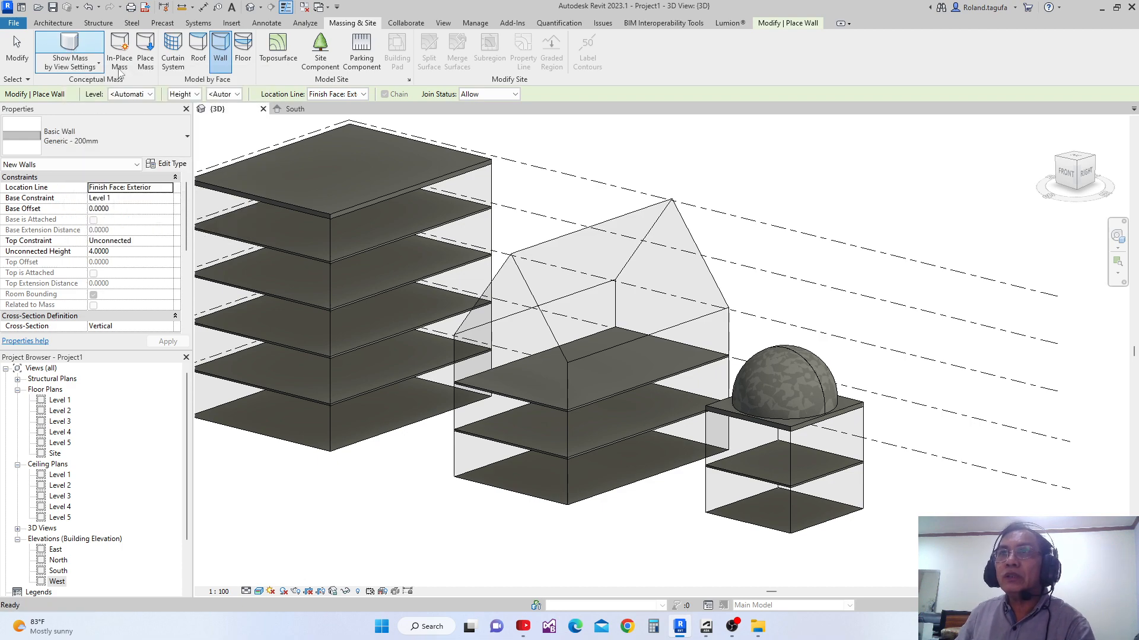
shift+middle_drag(409, 375, 501, 348)
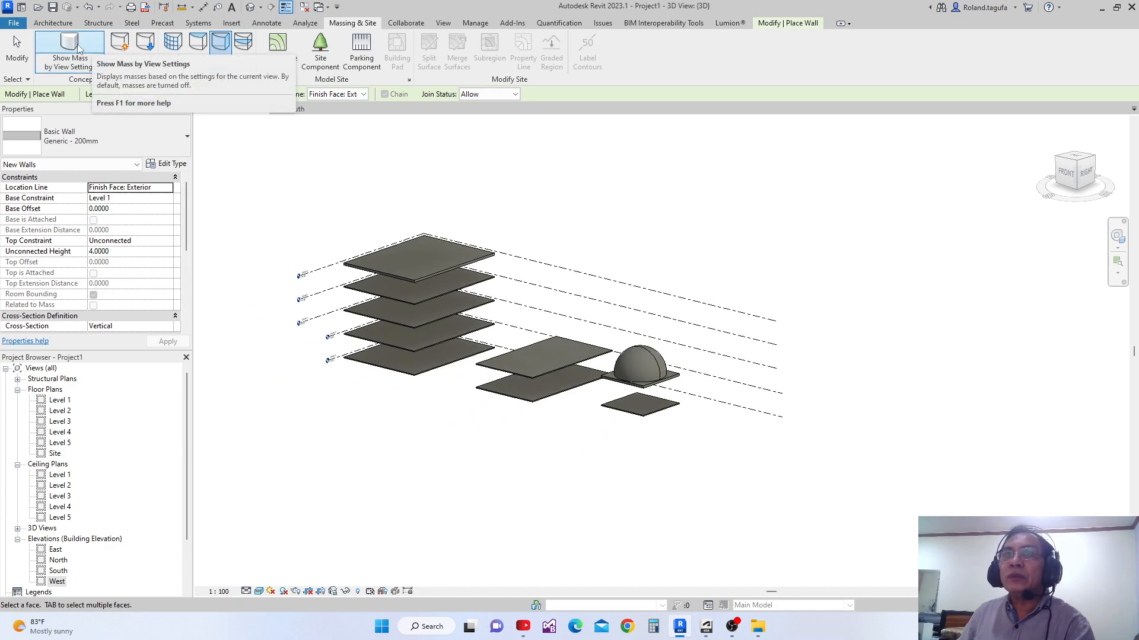
click(57, 50)
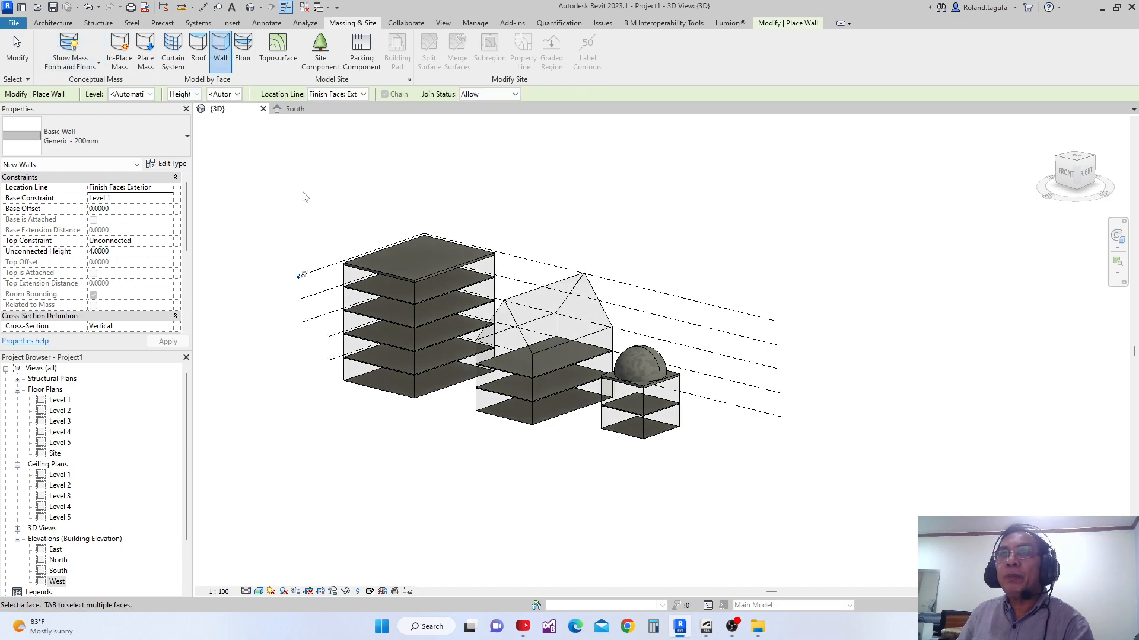
- Create a 1500 x 3000mm curtain system by face on the front face of the tall box mass
scroll(356, 356, up, 4)
scroll(355, 352, down, 3)
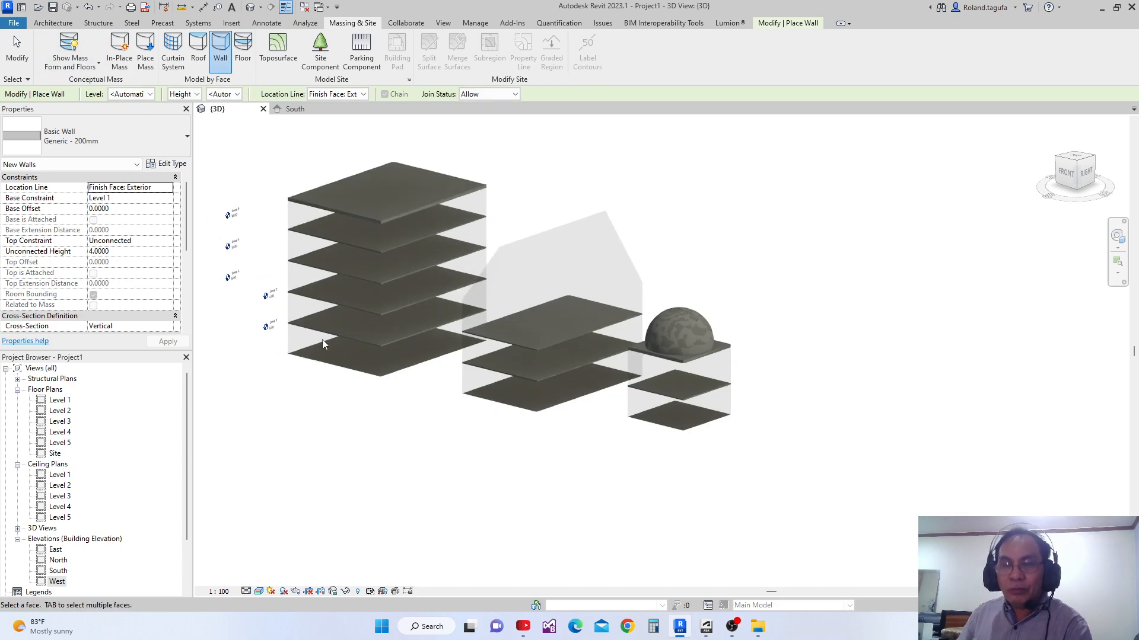
shift+middle_drag(322, 339, 478, 396)
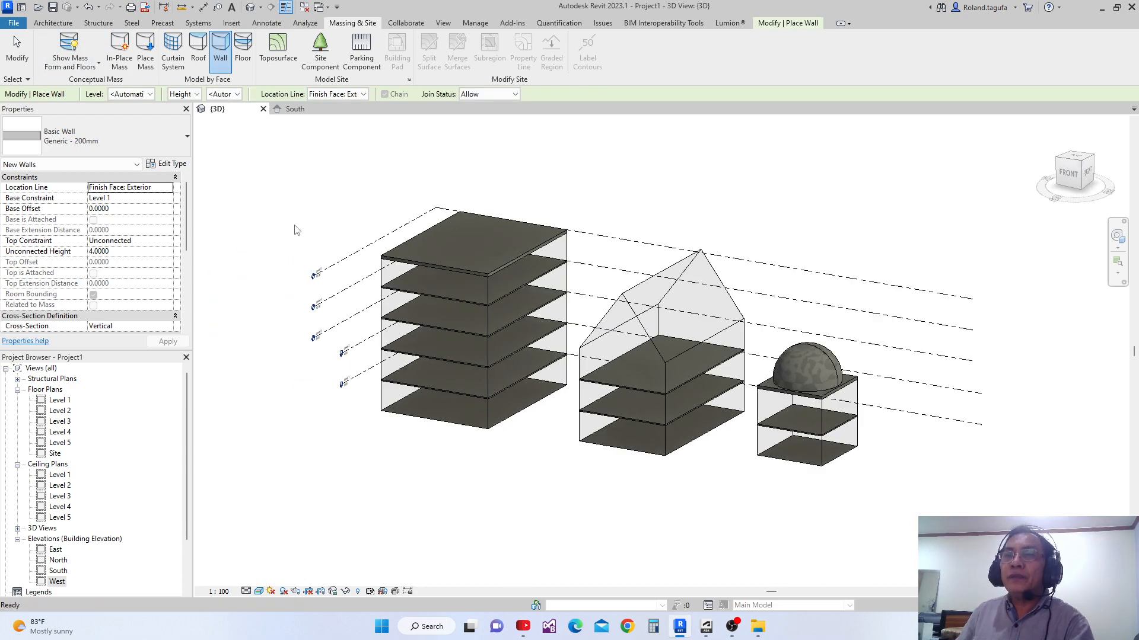
scroll(346, 269, up, 5)
middle_drag(353, 279, 325, 231)
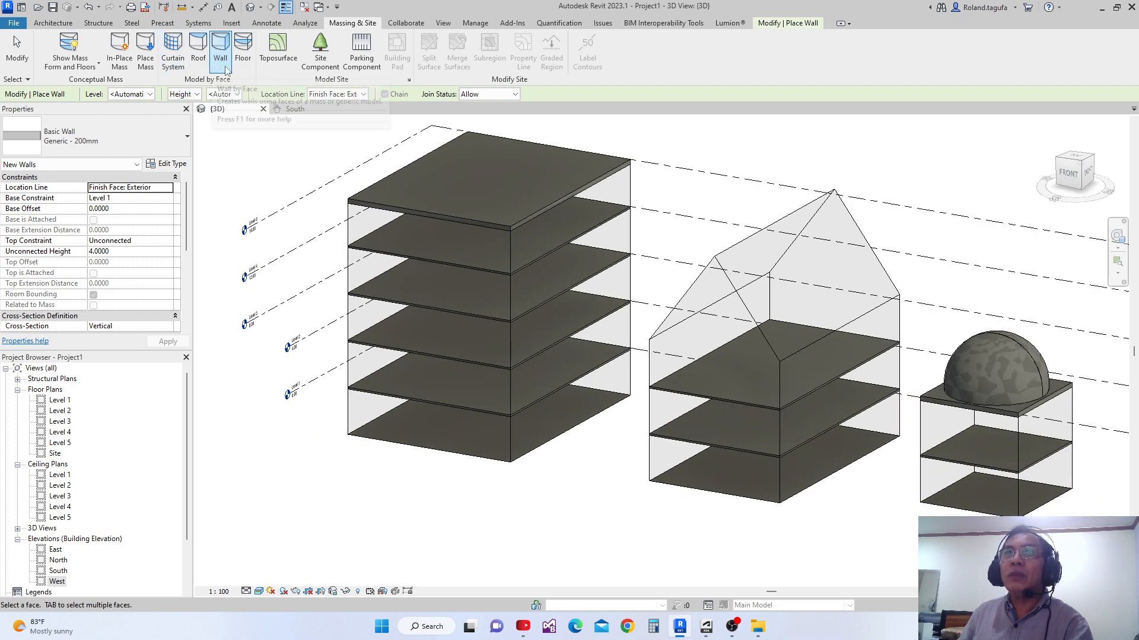
middle_drag(379, 264, 376, 250)
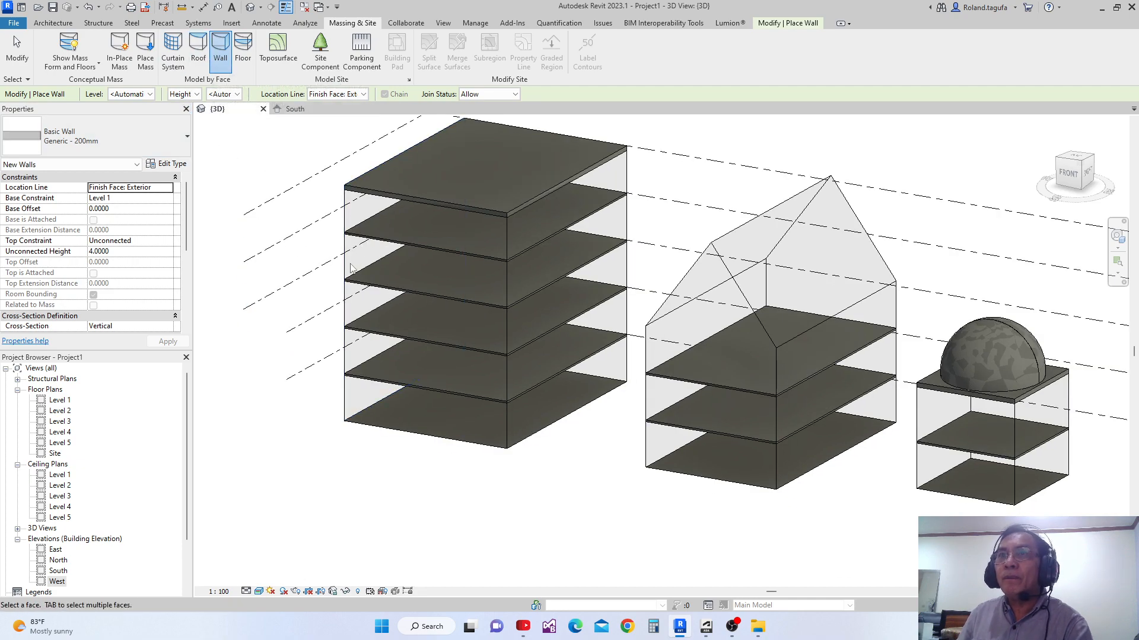
click(183, 53)
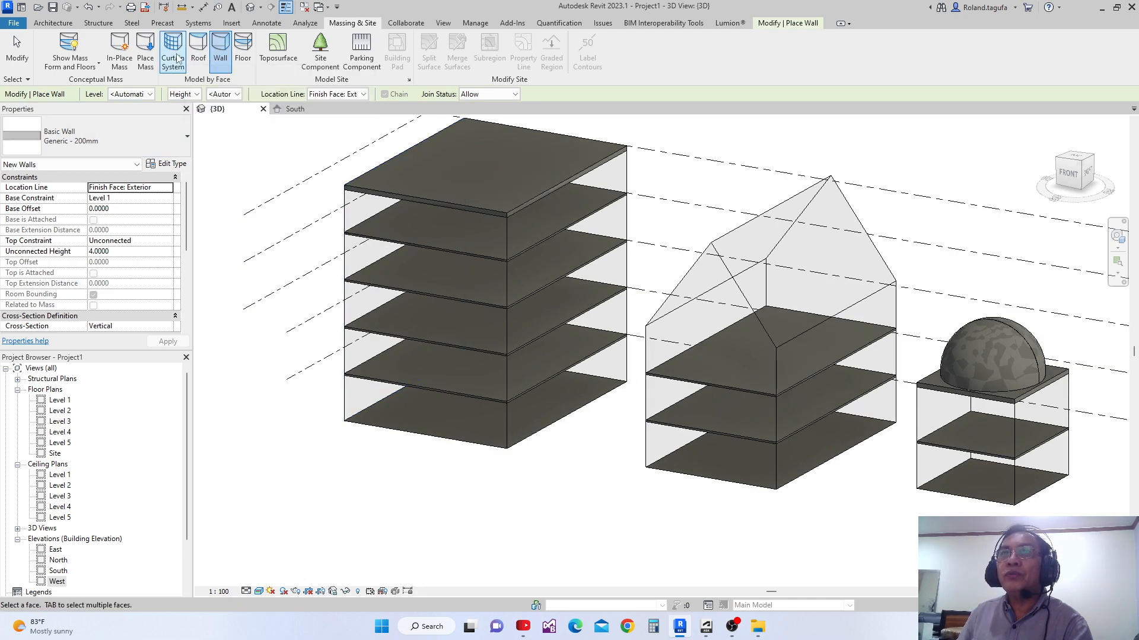
click(438, 312)
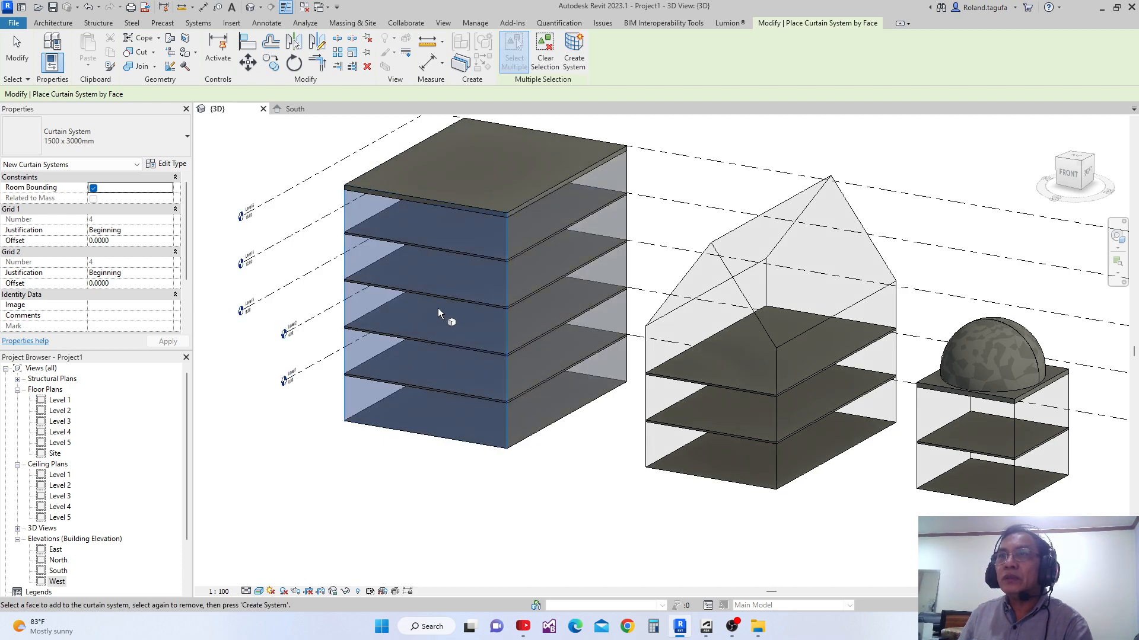
click(574, 59)
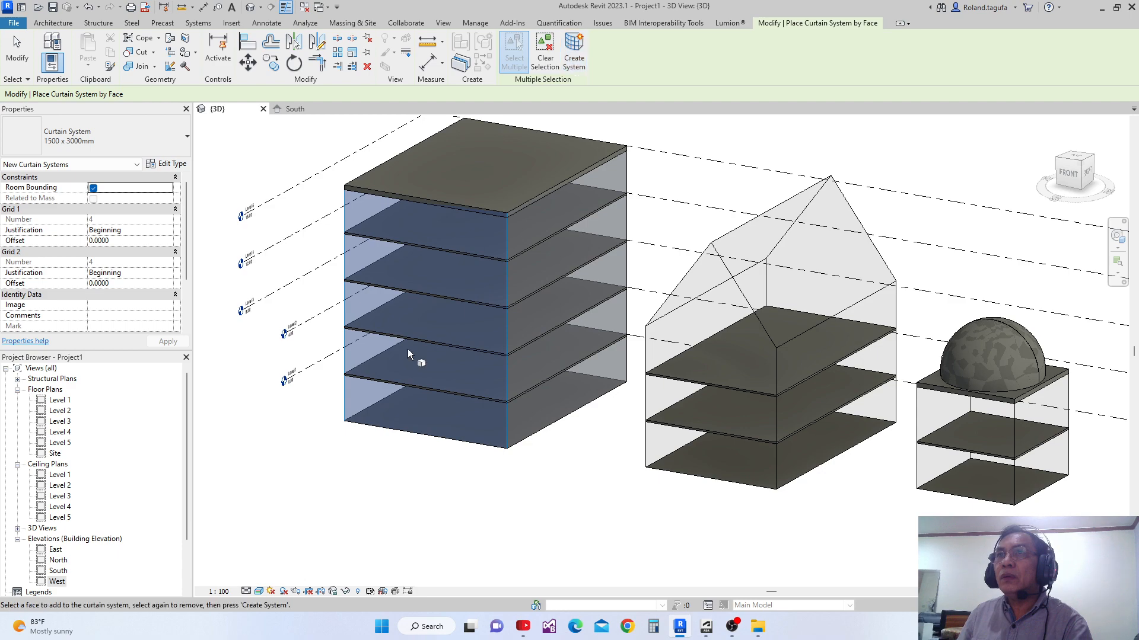
- Create Generic - 200mm walls by face on the three remaining vertical faces of the tall box mass
shift+middle_drag(368, 405, 607, 344)
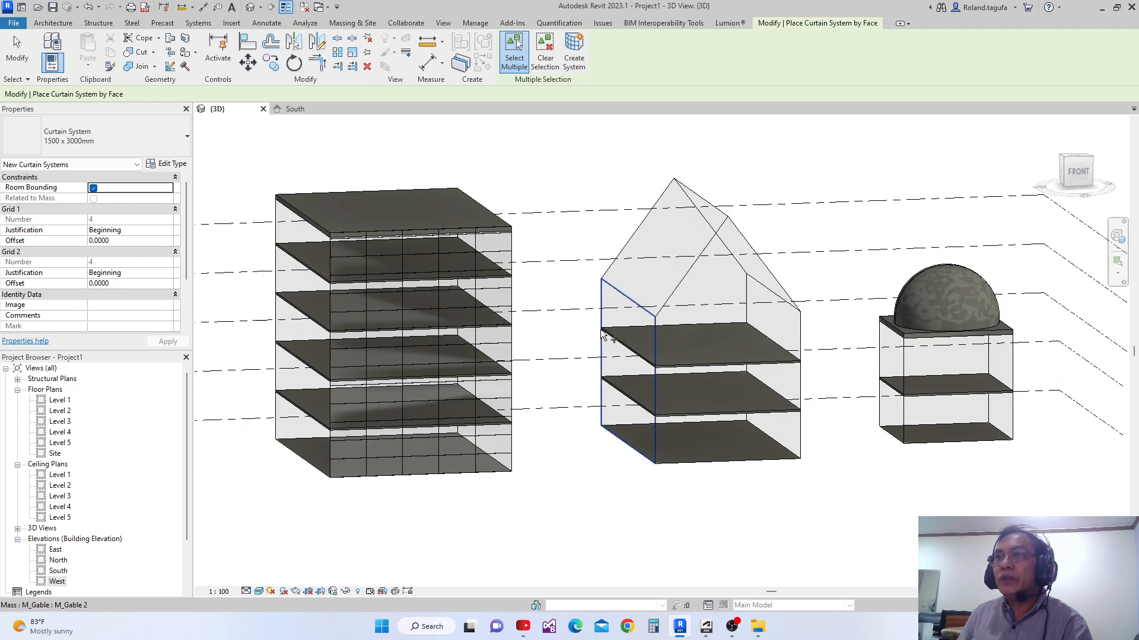
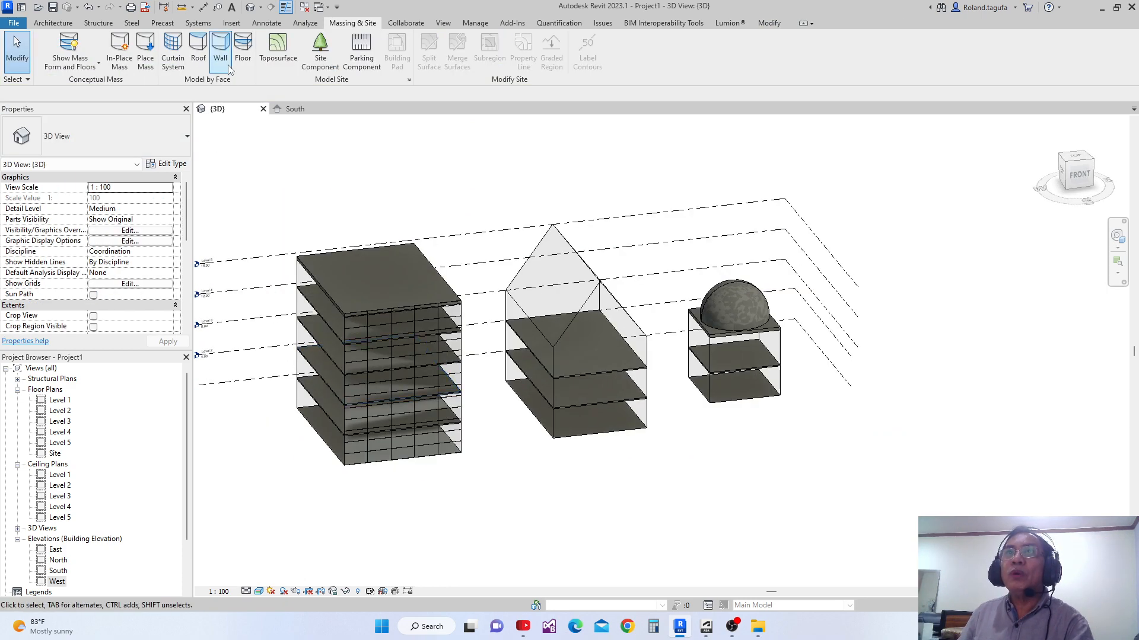
click(220, 51)
click(300, 342)
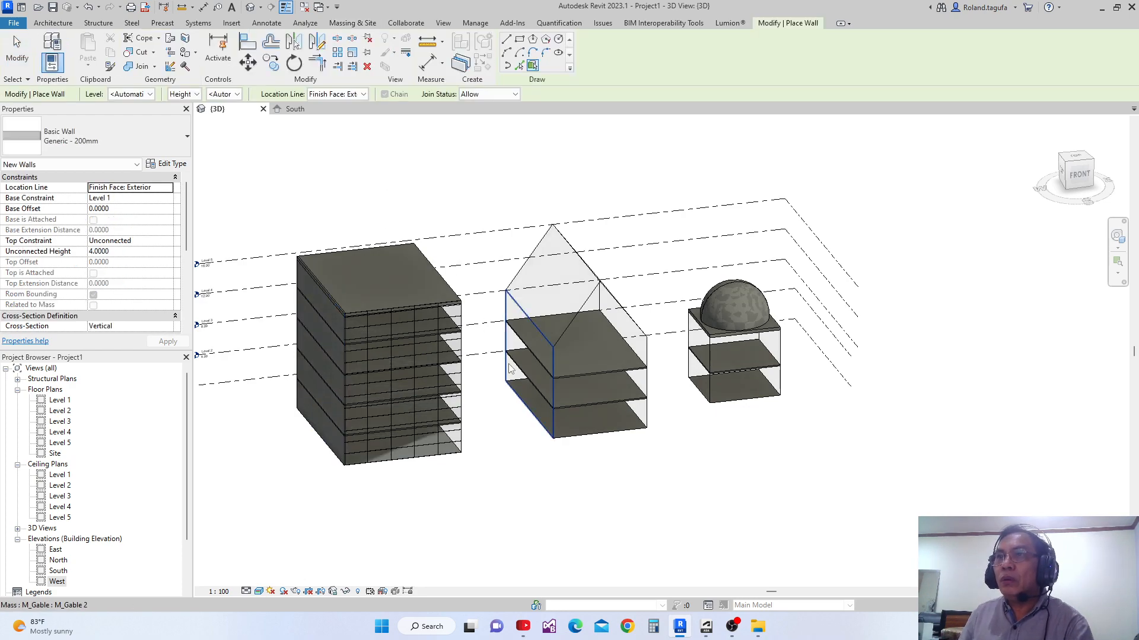
shift+middle_drag(522, 355, 437, 232)
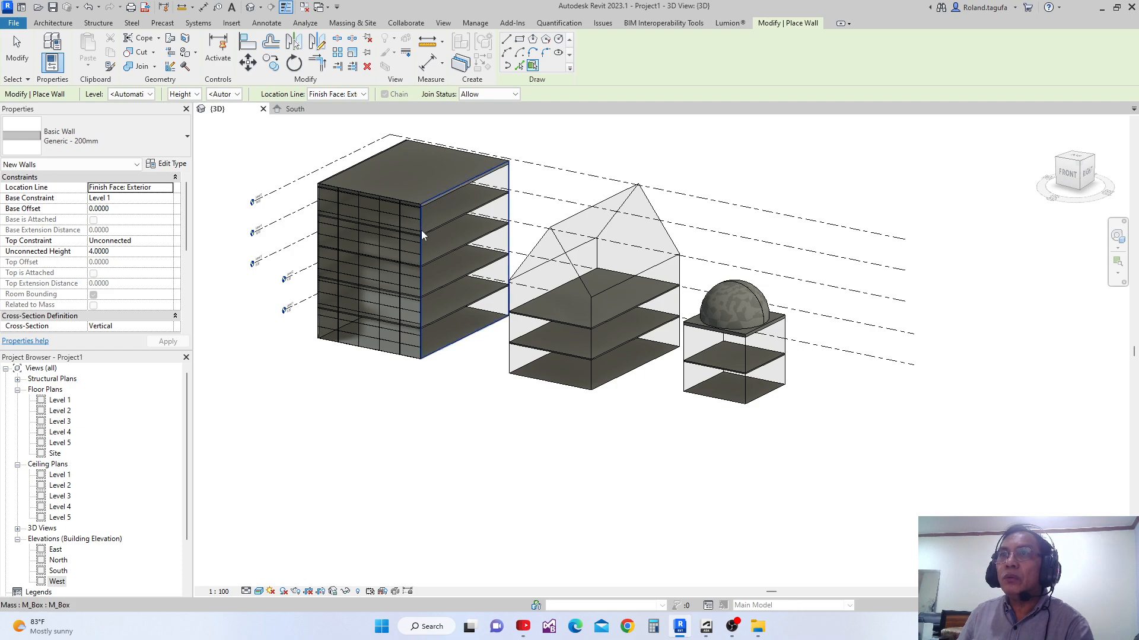
shift+middle_drag(447, 292, 724, 376)
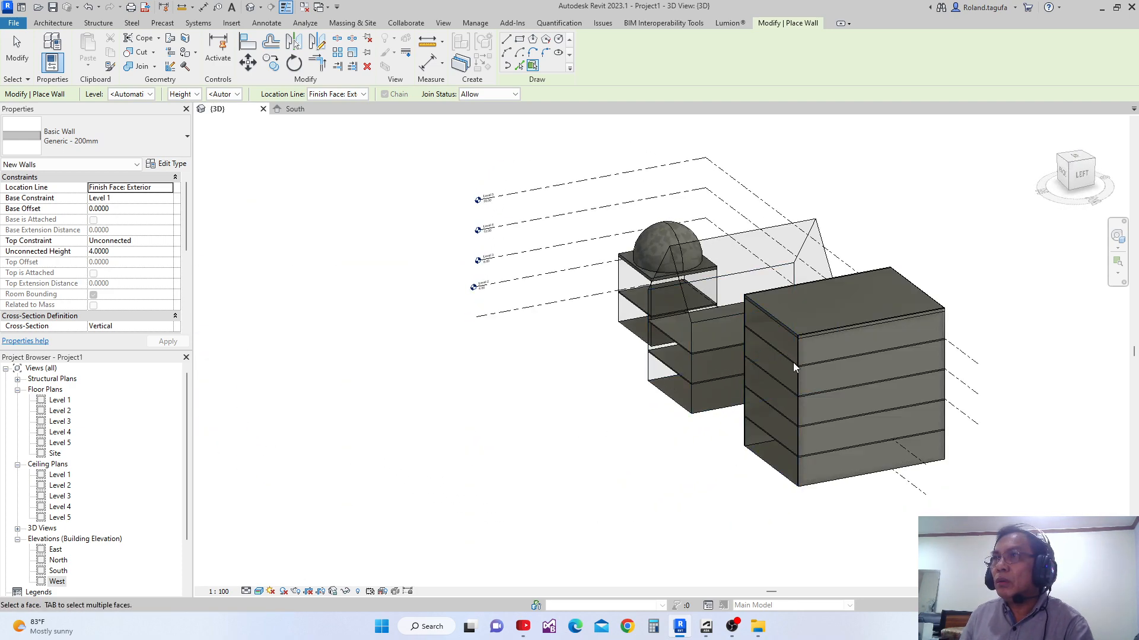
scroll(807, 383, up, 5)
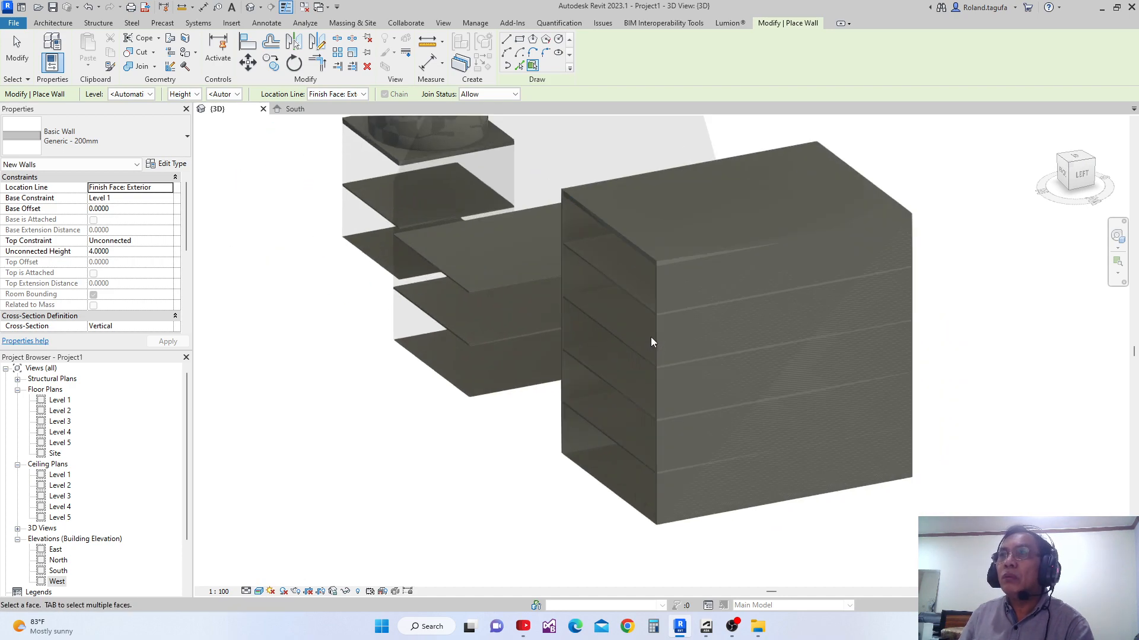
mouse_move(699, 386)
shift+middle_down()
mouse_move(717, 427)
mouse_move(442, 376)
mouse_move(638, 421)
mouse_move(707, 396)
shift+middle_up()
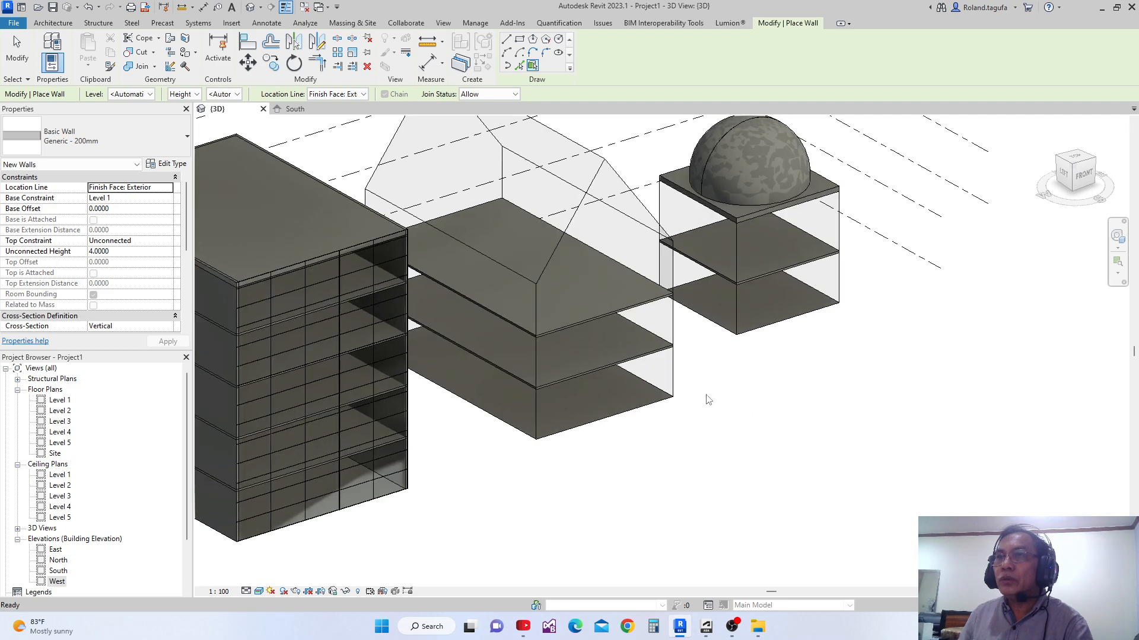
- Create Generic - 200mm walls by face on the gable mass's two long sides and rear gable end
click(534, 305)
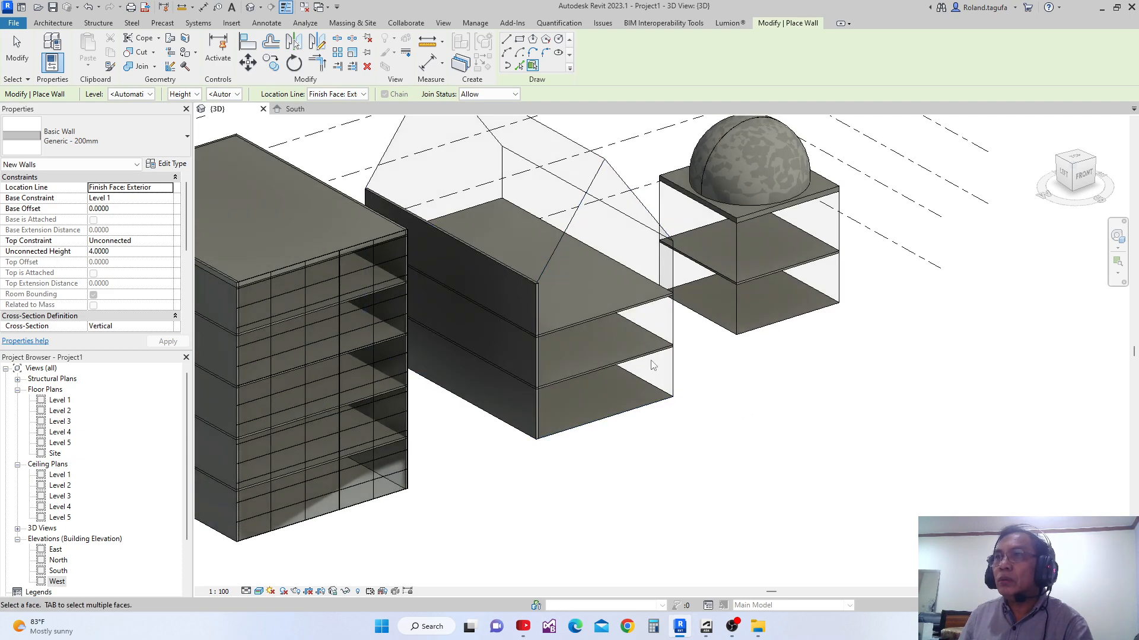
shift+middle_drag(652, 364, 862, 394)
click(524, 356)
middle_drag(670, 404, 353, 420)
- Create Generic - 200mm walls by face on all four vertical faces of the small box mass under the dome
click(631, 419)
scroll(607, 401, down, 1)
middle_drag(522, 380, 493, 406)
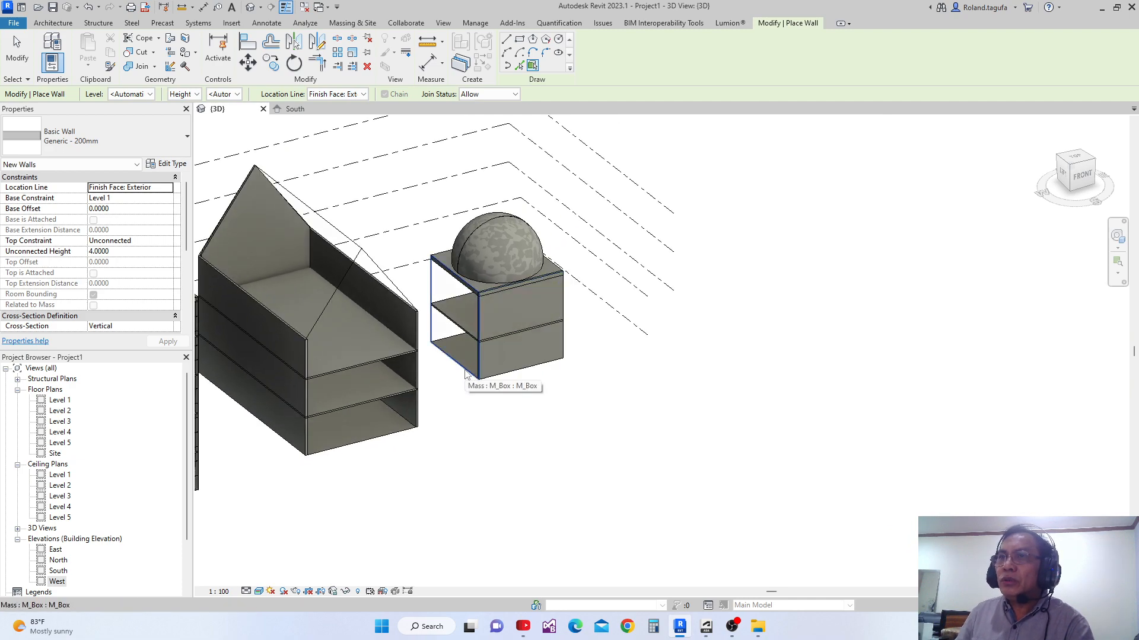
shift+middle_drag(564, 386, 508, 378)
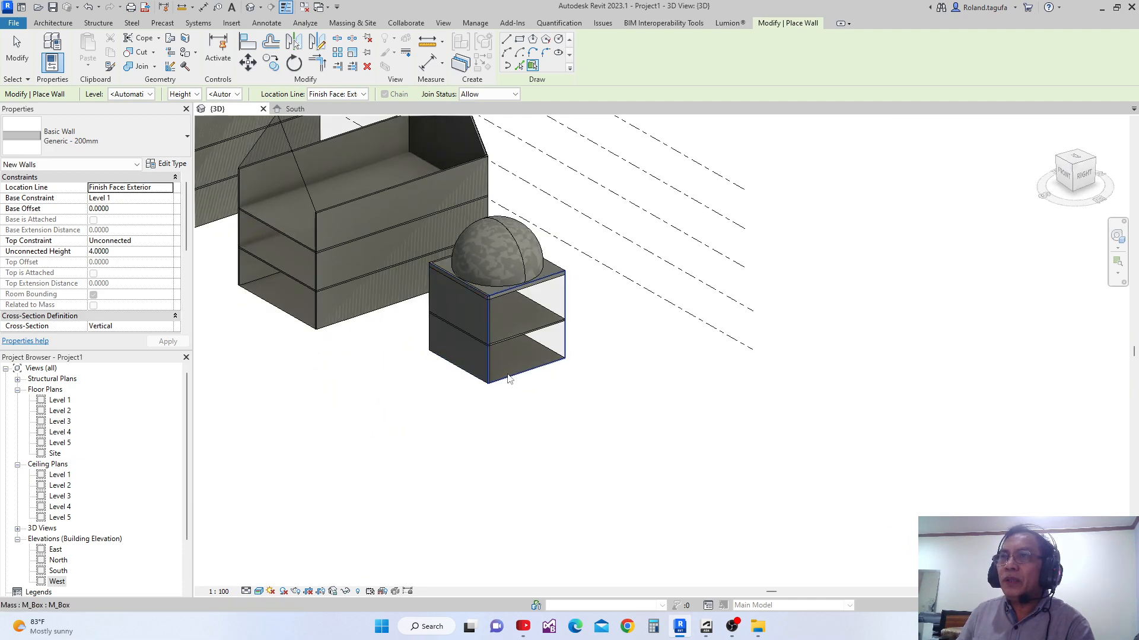
shift+middle_drag(581, 399, 539, 381)
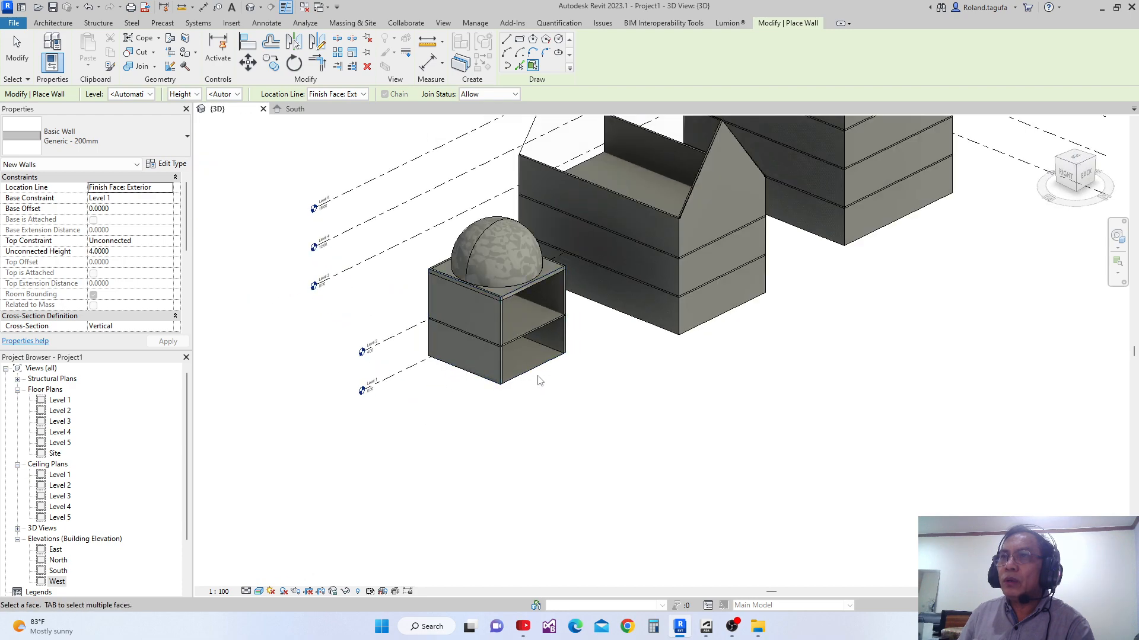
click(542, 365)
scroll(546, 397, down, 3)
scroll(516, 329, up, 2)
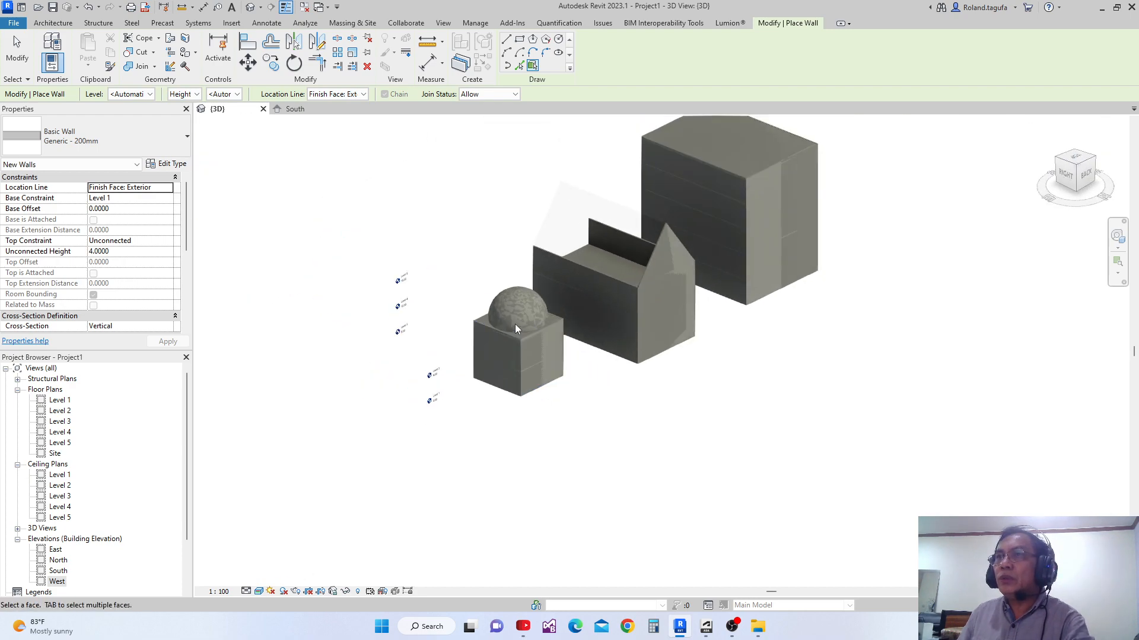
key(Escape)
scroll(513, 355, down, 3)
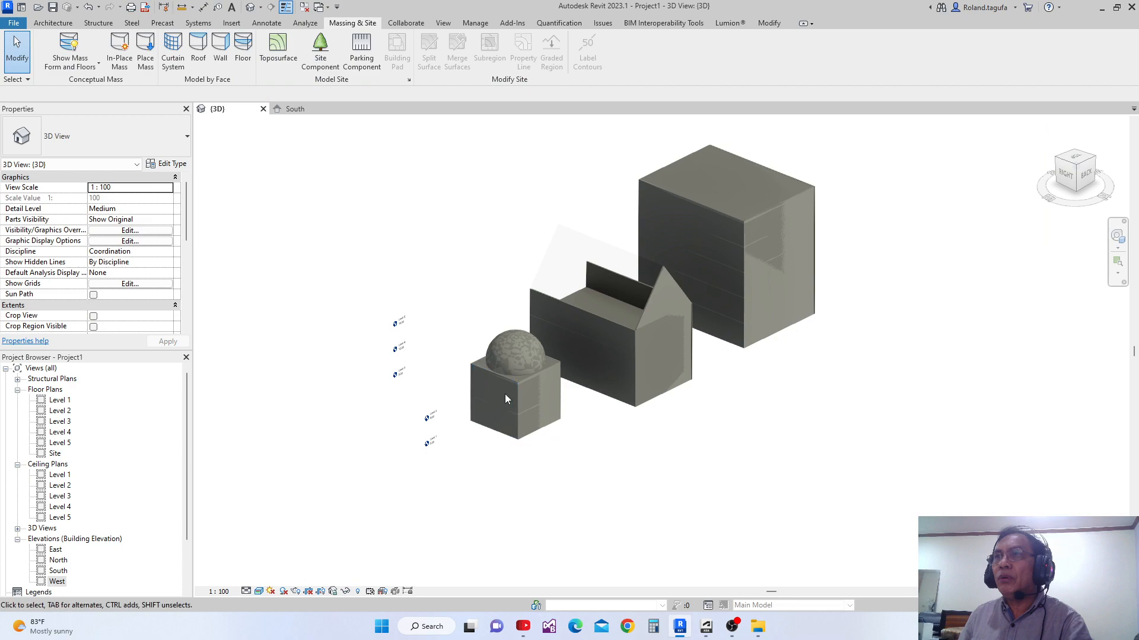
- Create a 1500 x 3000mm curtain system by face on the front gable end of the gable mass
shift+middle_drag(485, 405, 478, 340)
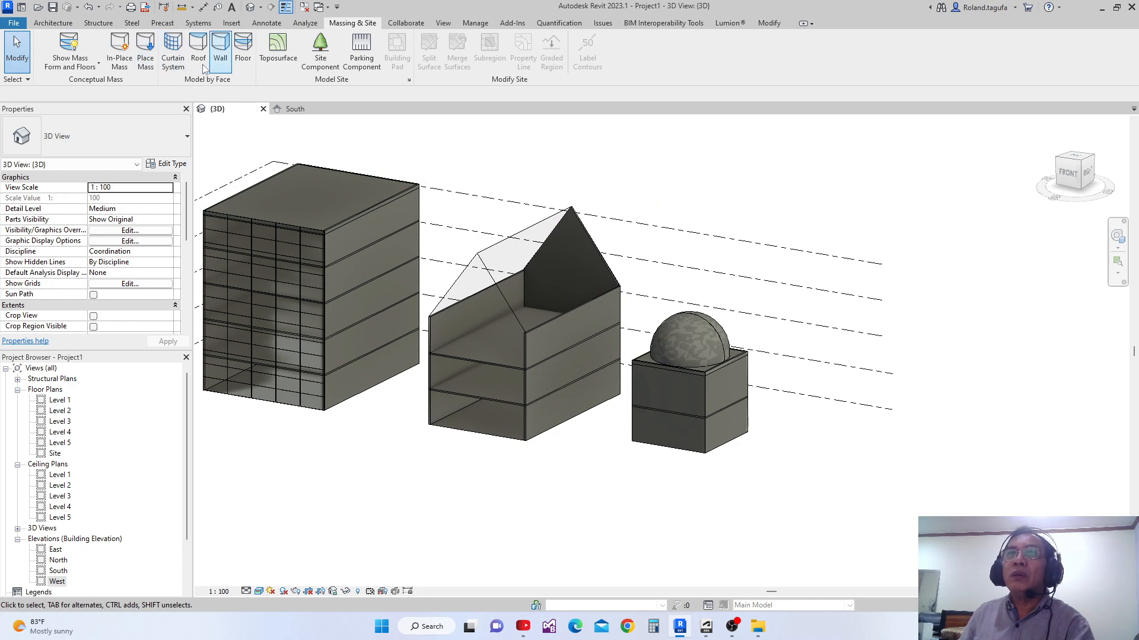
click(173, 61)
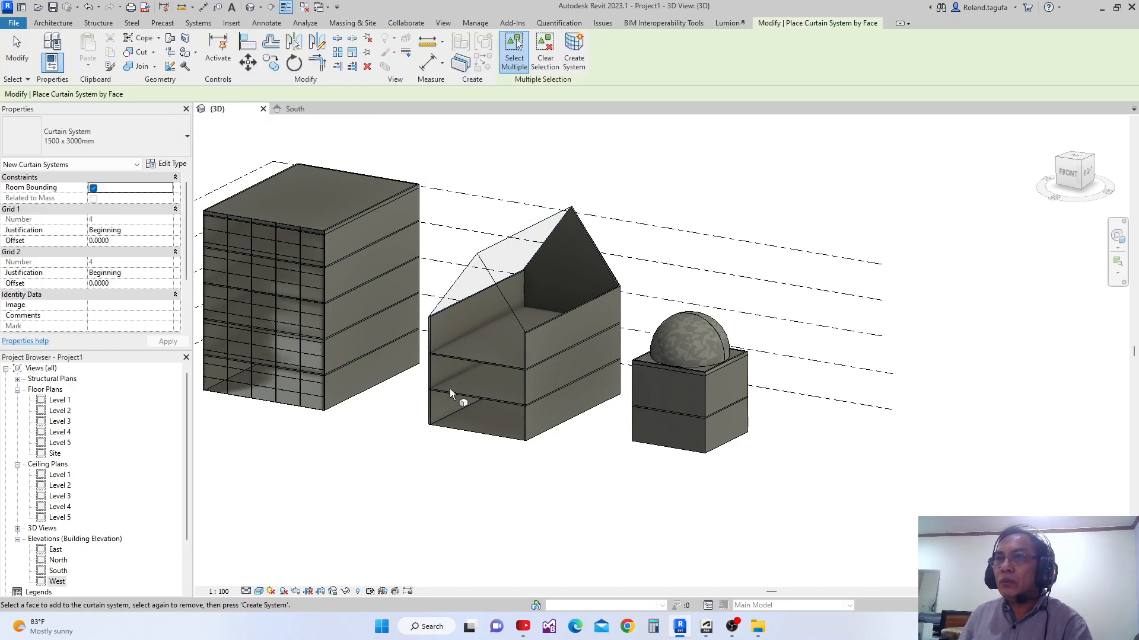
scroll(454, 427, up, 2)
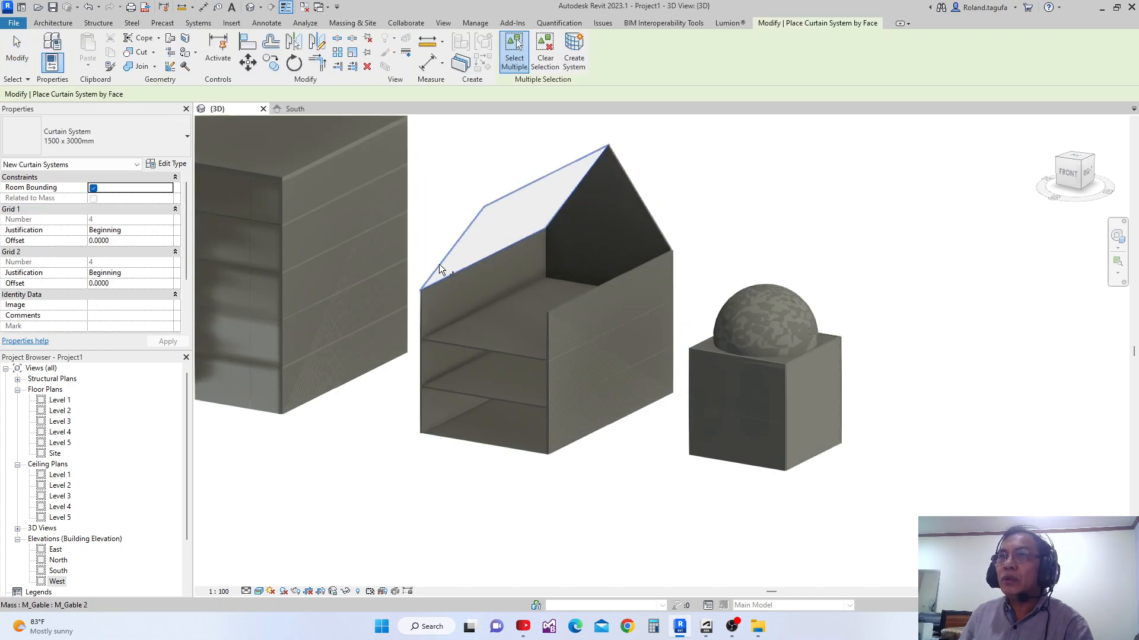
click(529, 349)
scroll(527, 357, down, 1)
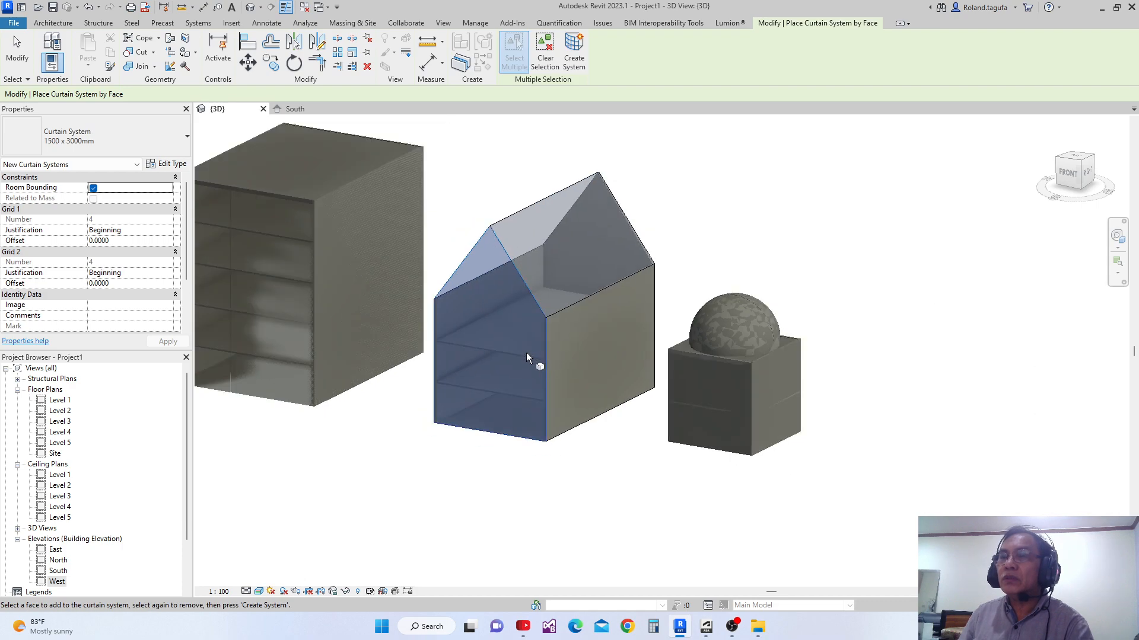
click(573, 51)
- Create a Generic - 400mm roof by face on the gable mass's slope facing the tall box building
scroll(541, 409, down, 1)
shift+middle_drag(542, 410, 539, 472)
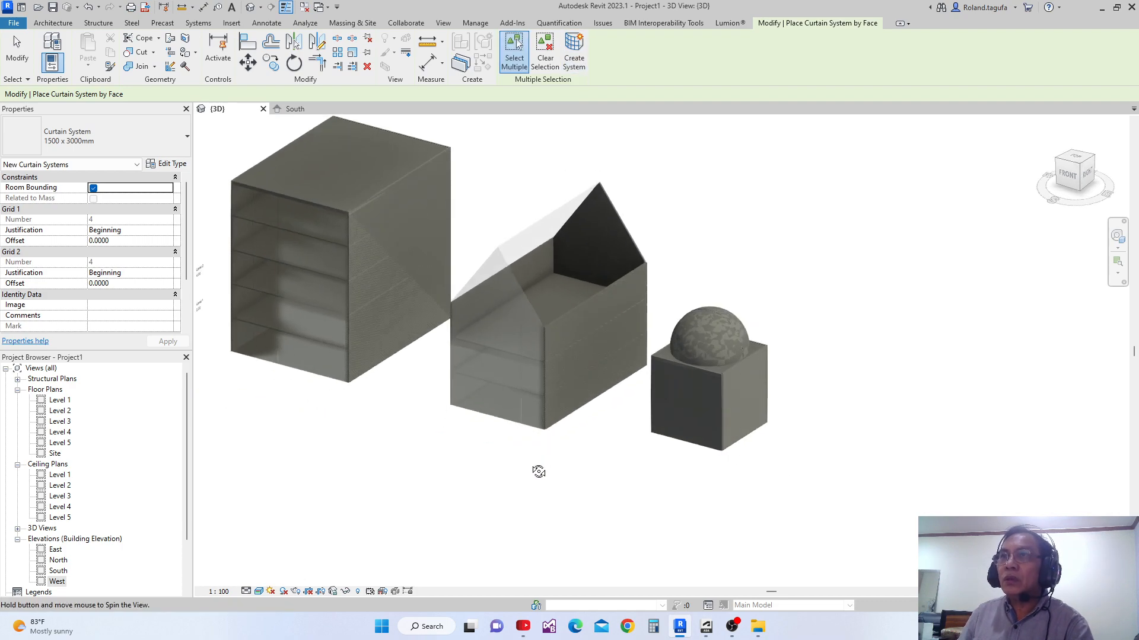
scroll(557, 332, up, 2)
middle_drag(548, 215, 551, 254)
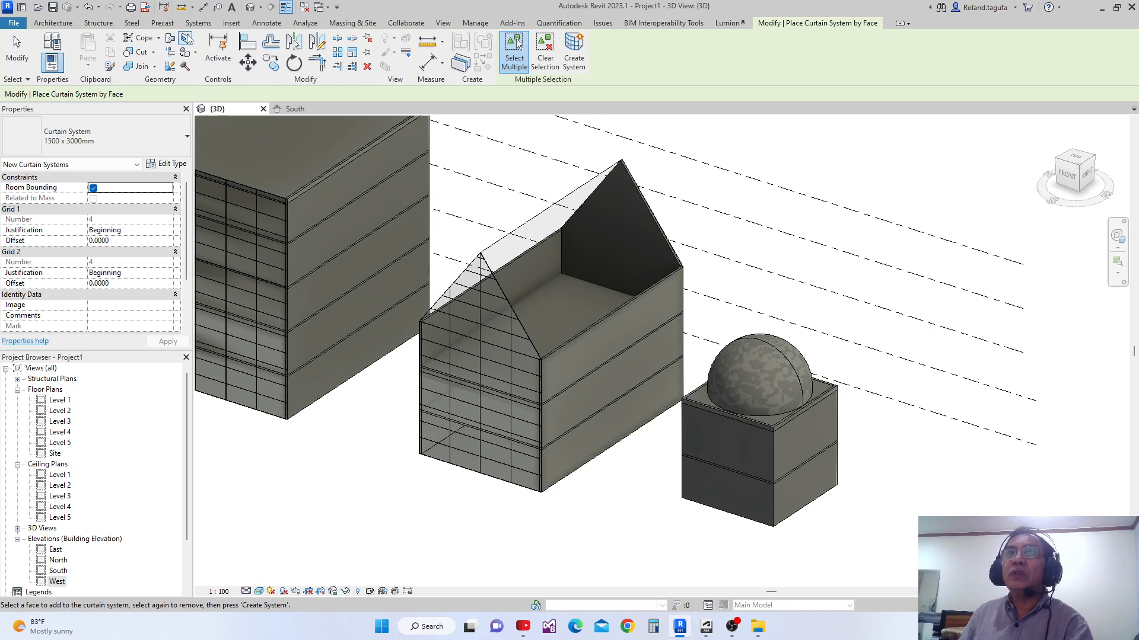
click(334, 23)
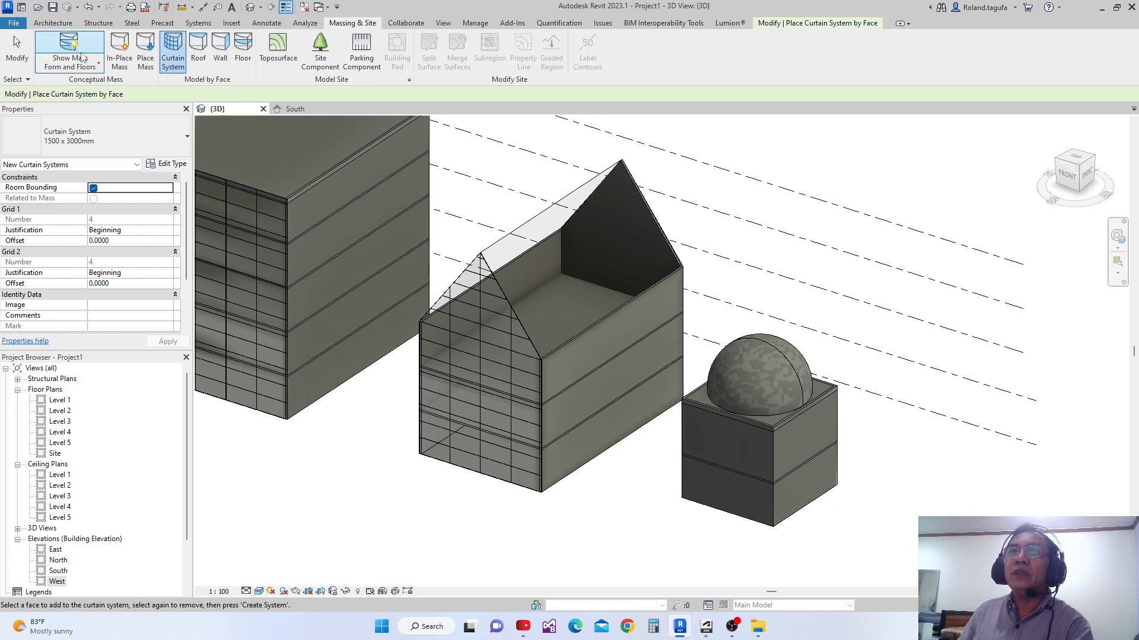
click(199, 50)
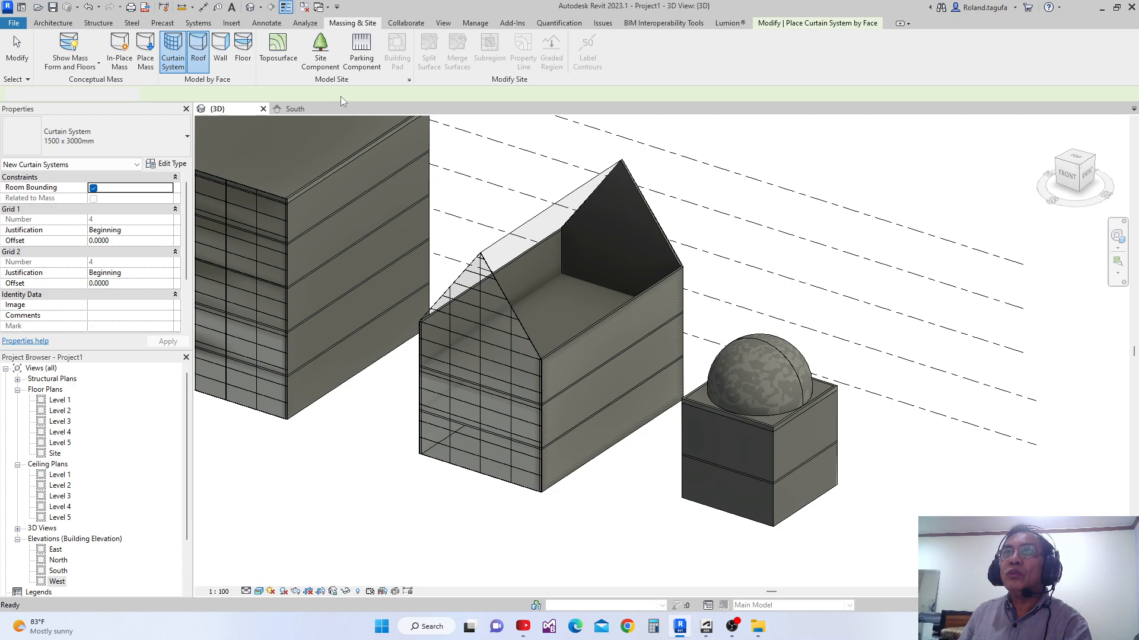
click(522, 240)
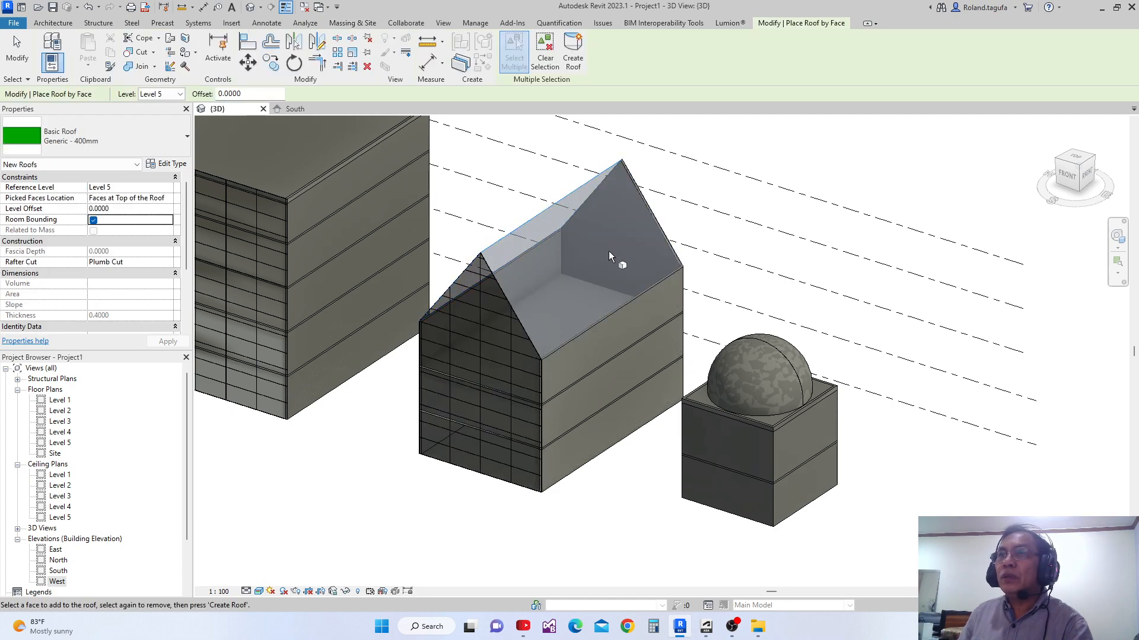
click(572, 54)
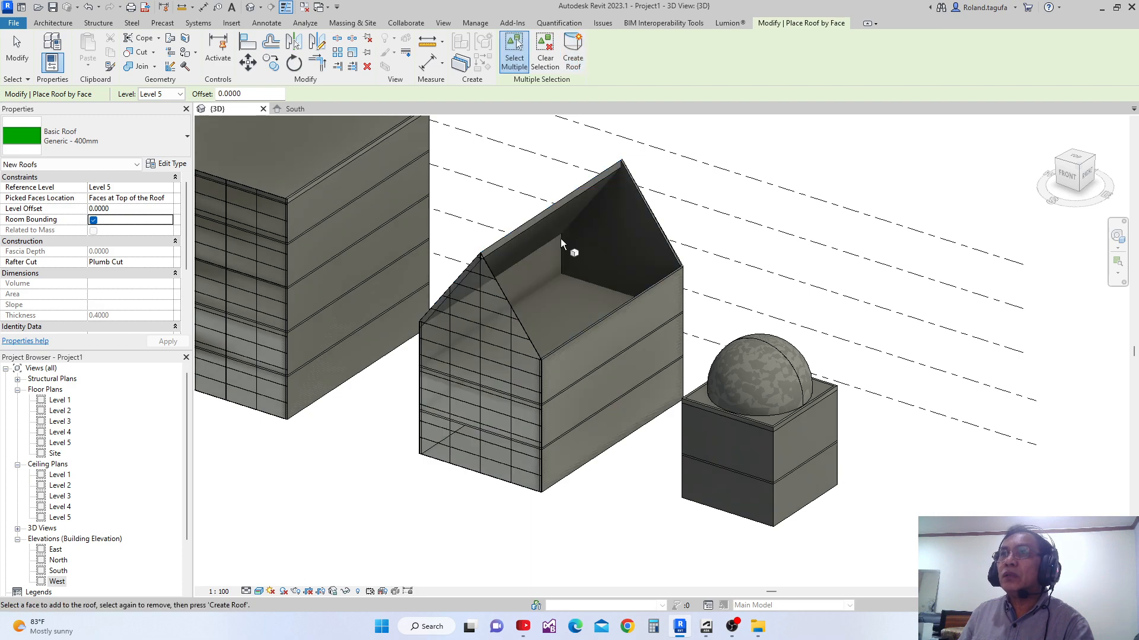
- Create a Generic - 400mm roof by face on the gable mass's other slope, facing the domed building
middle_drag(550, 294, 566, 314)
shift+middle_drag(555, 354, 531, 295)
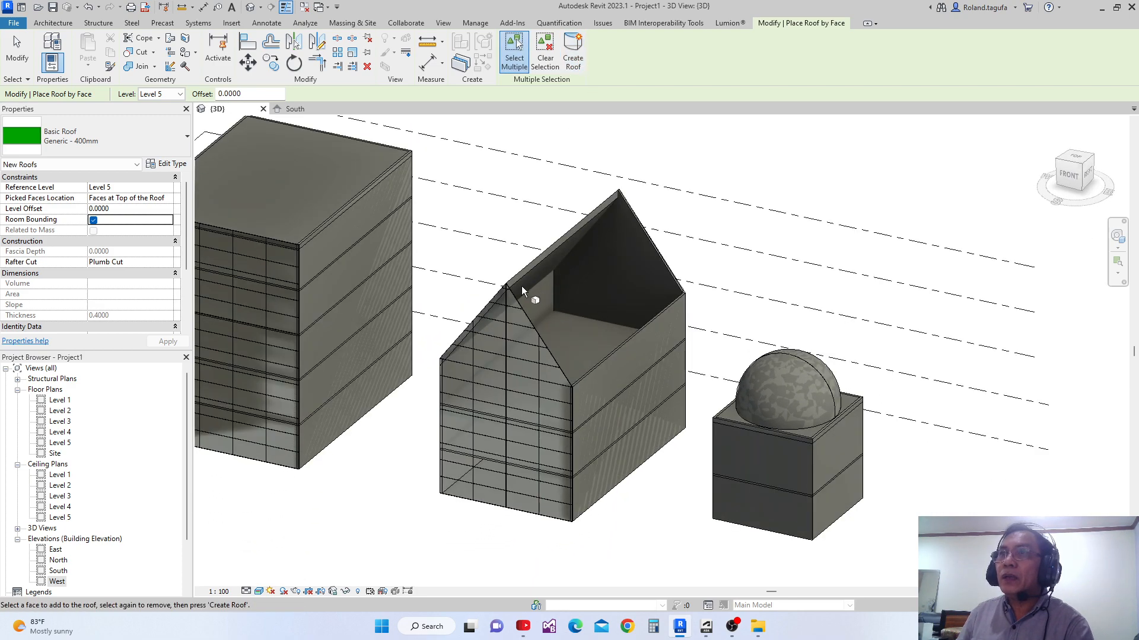
click(573, 383)
click(572, 55)
shift+middle_drag(605, 142, 630, 274)
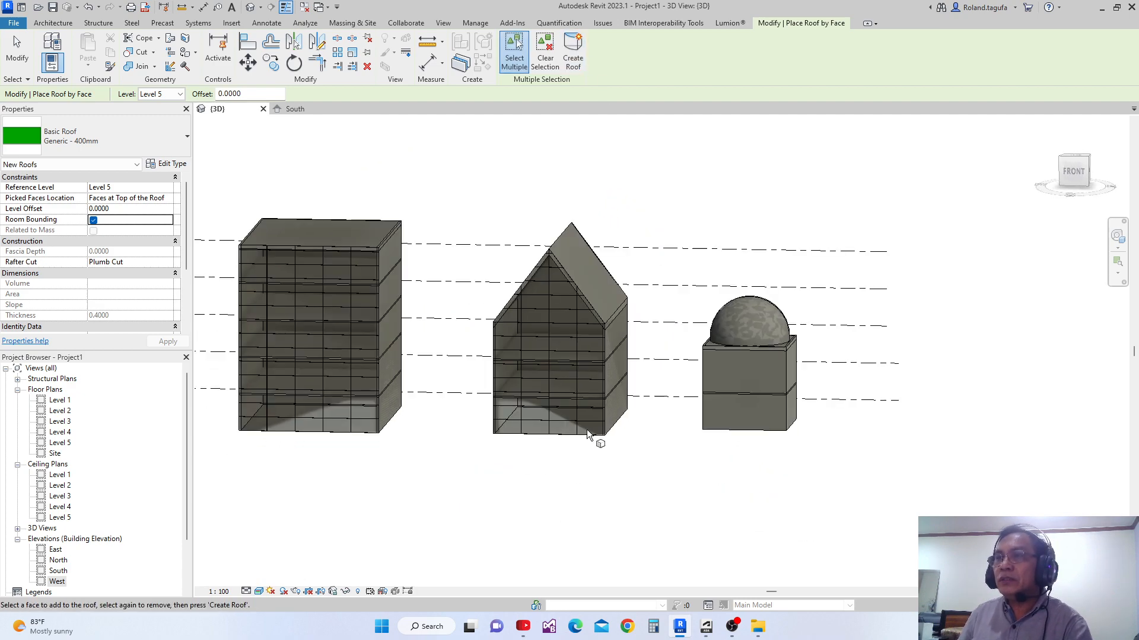
shift+middle_drag(595, 435, 415, 520)
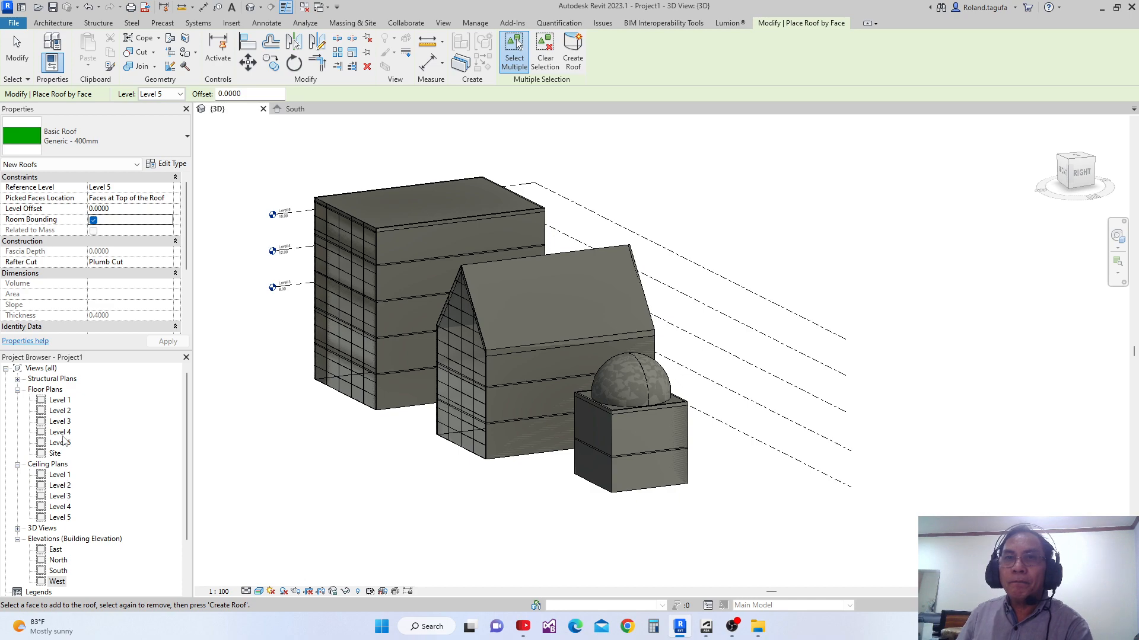
- On the Level 1 floor plan, place M_Single-Flush 0915 x 2134mm doors in the tall building's west wall and the gable building's west and east walls
double_click(60, 401)
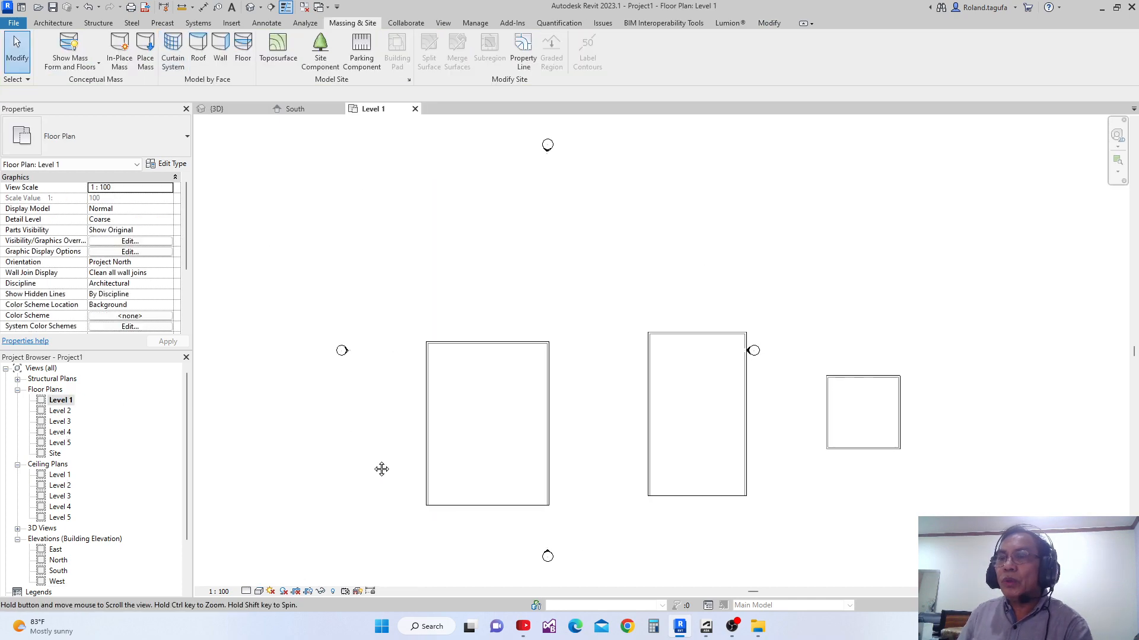
middle_drag(420, 467, 408, 408)
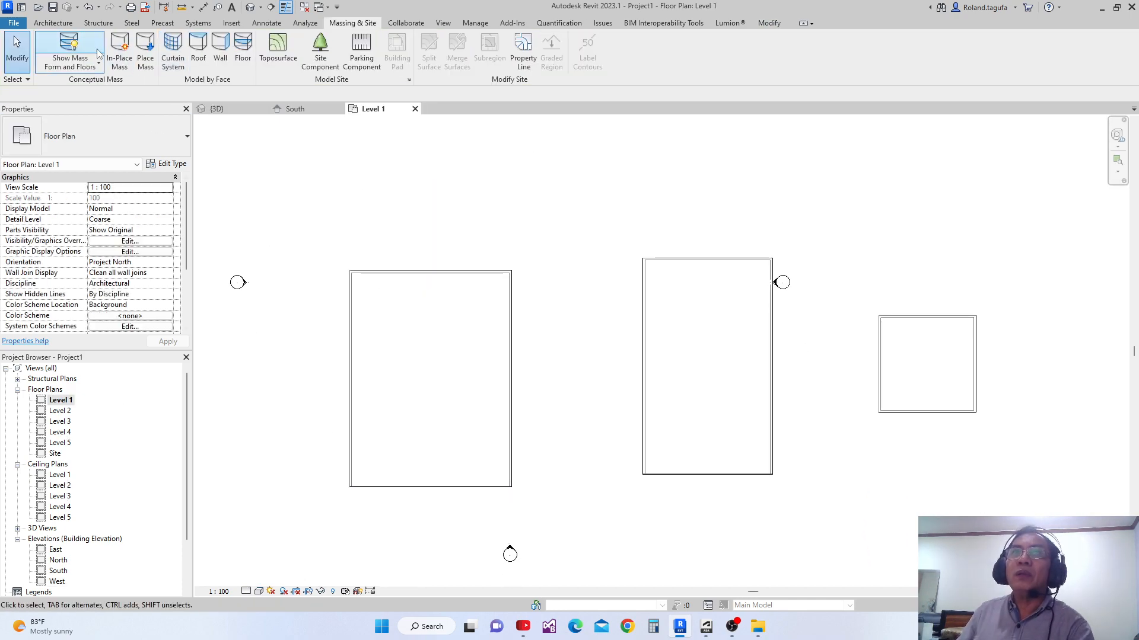
click(45, 23)
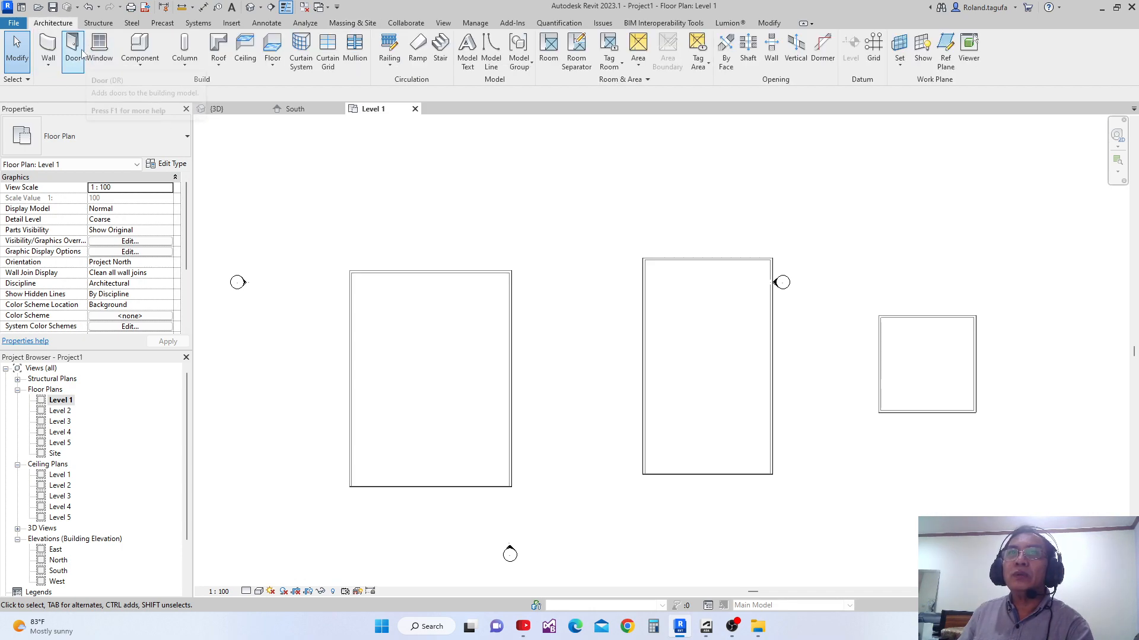
click(71, 49)
scroll(511, 360, up, 1)
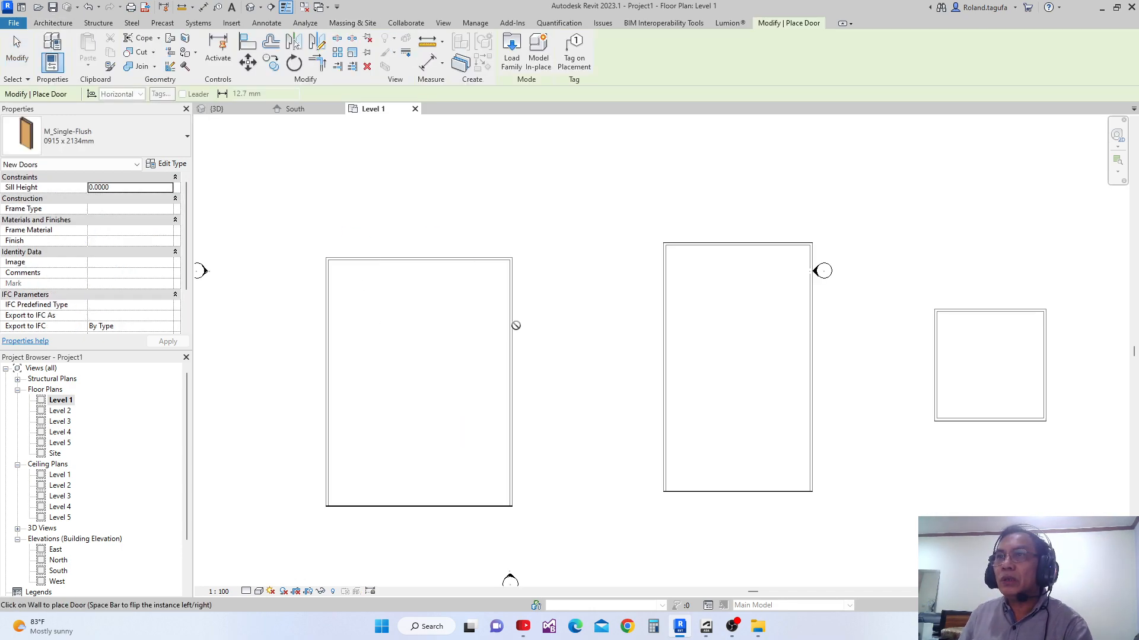
scroll(436, 304, up, 1)
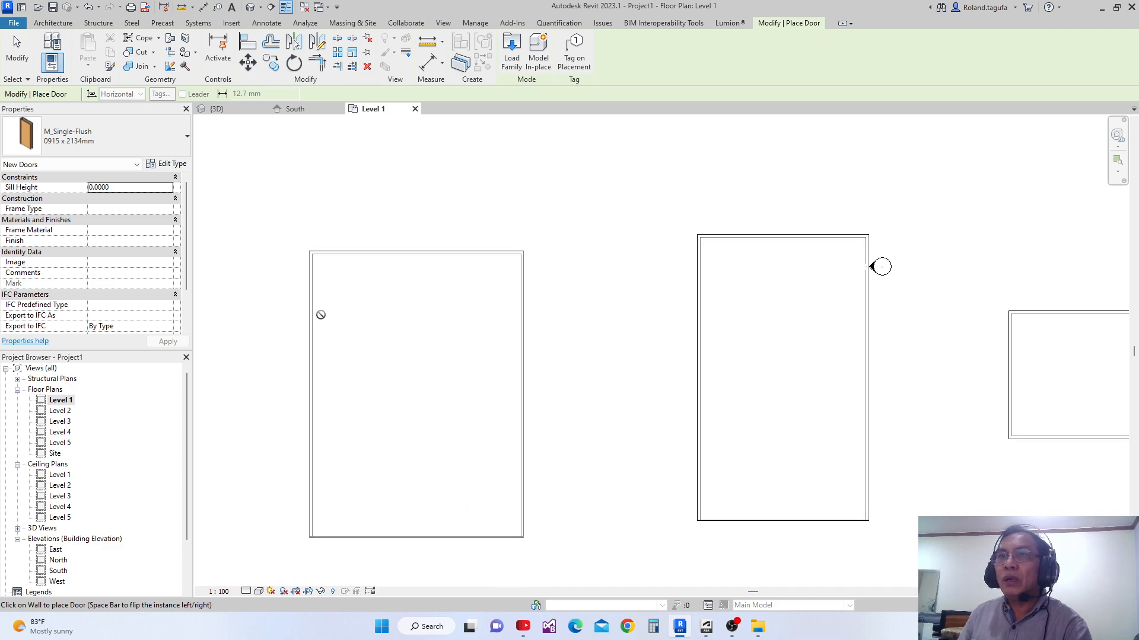
click(311, 294)
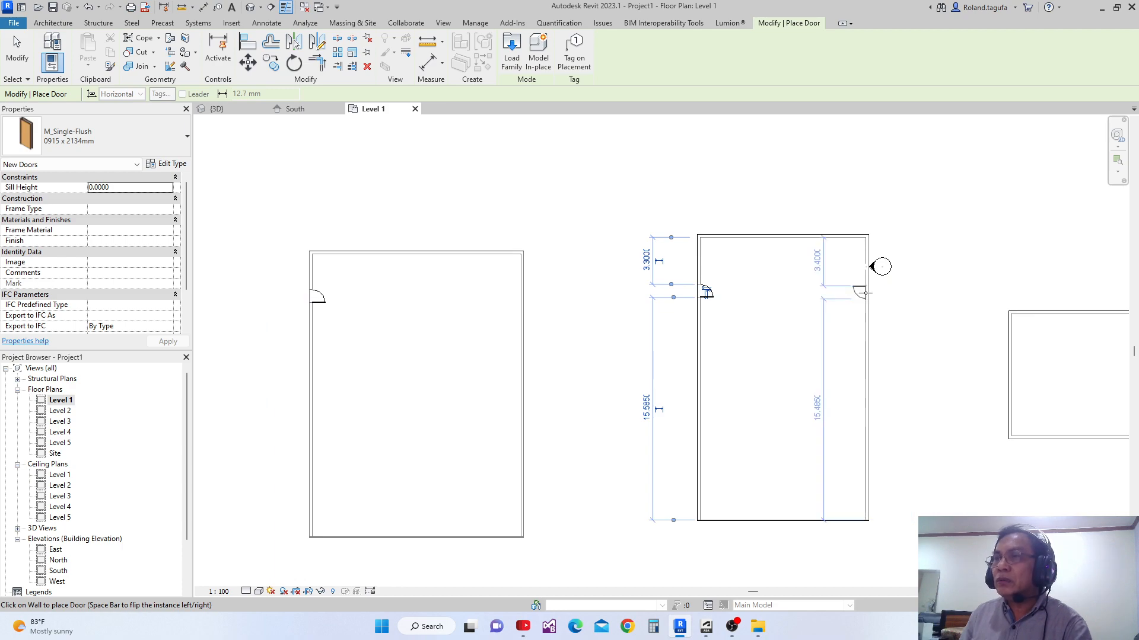
click(864, 294)
- Place an M_Single-Flush 0915 x 2134mm door near the west end of the small building's south wall and flip its hand
middle_drag(790, 331, 444, 343)
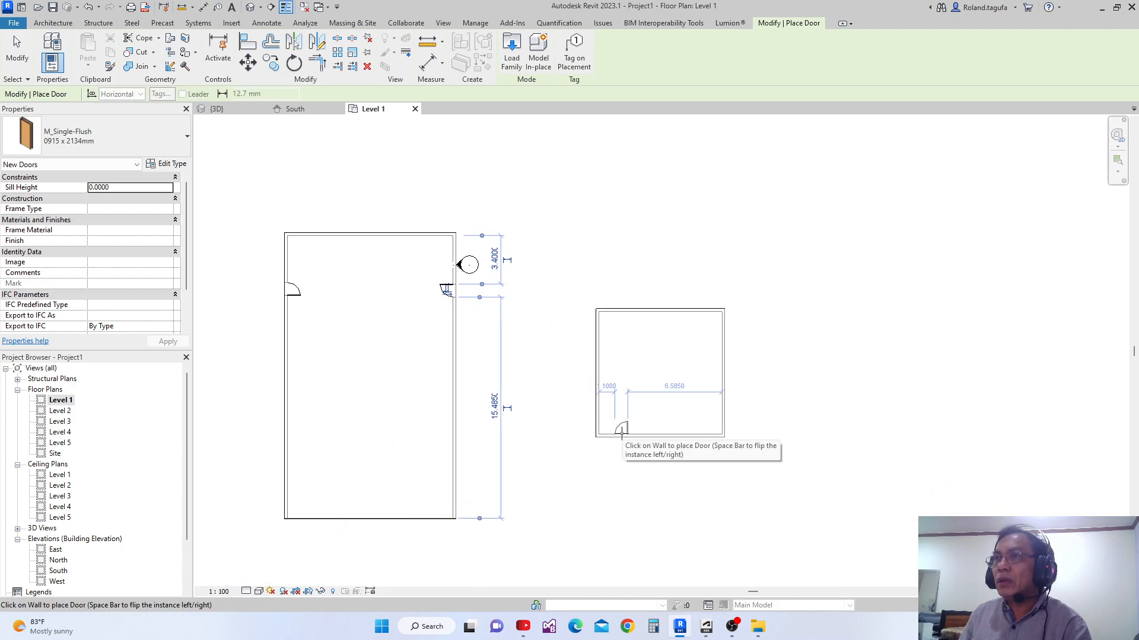
click(611, 435)
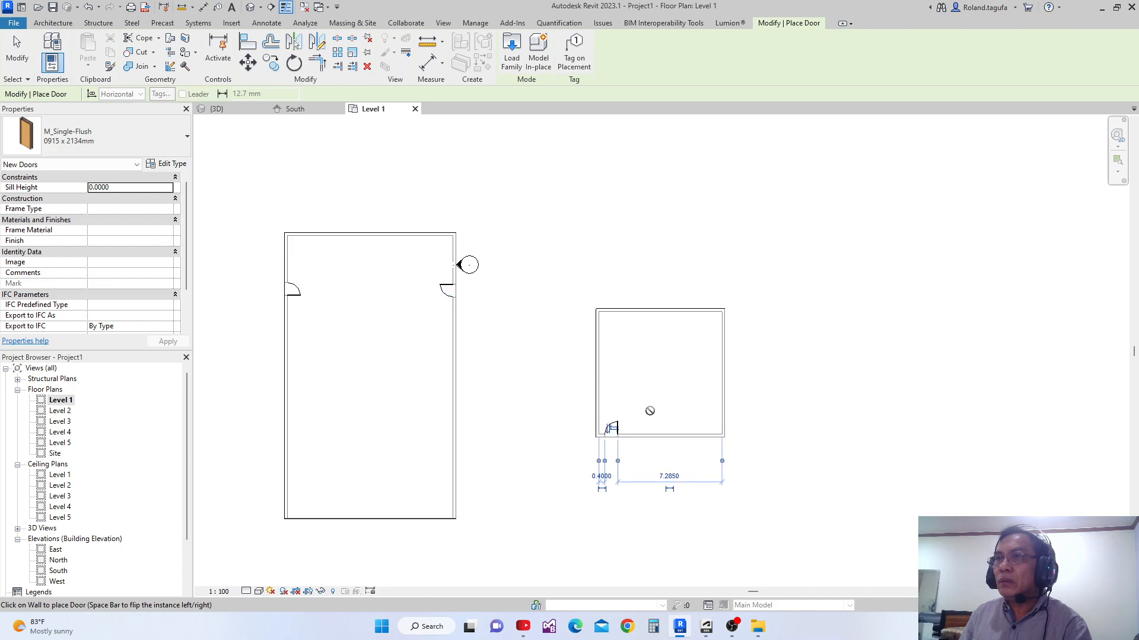
key(Escape)
key(Escape)
click(619, 431)
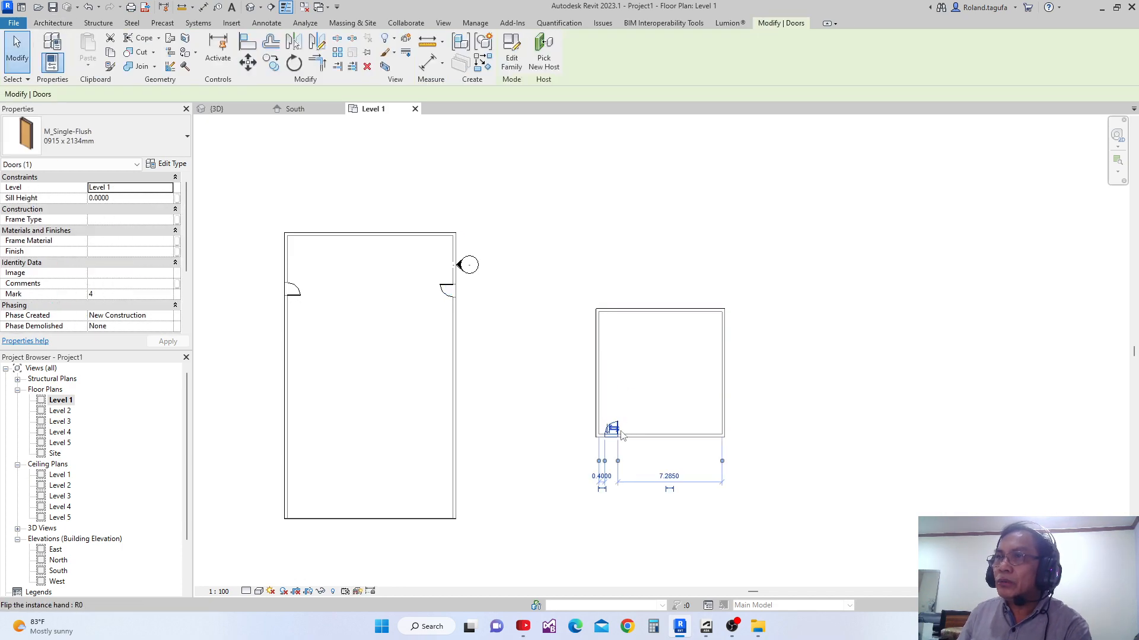
click(611, 433)
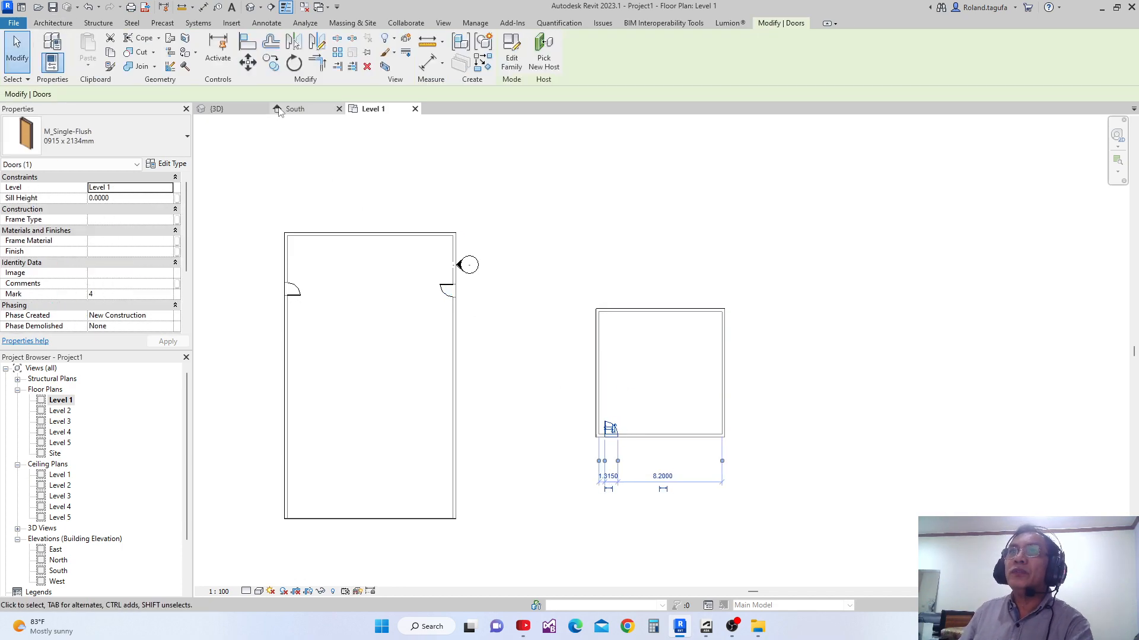
- Return to the 3D view and examine the doors and curtain systems from the front
click(217, 109)
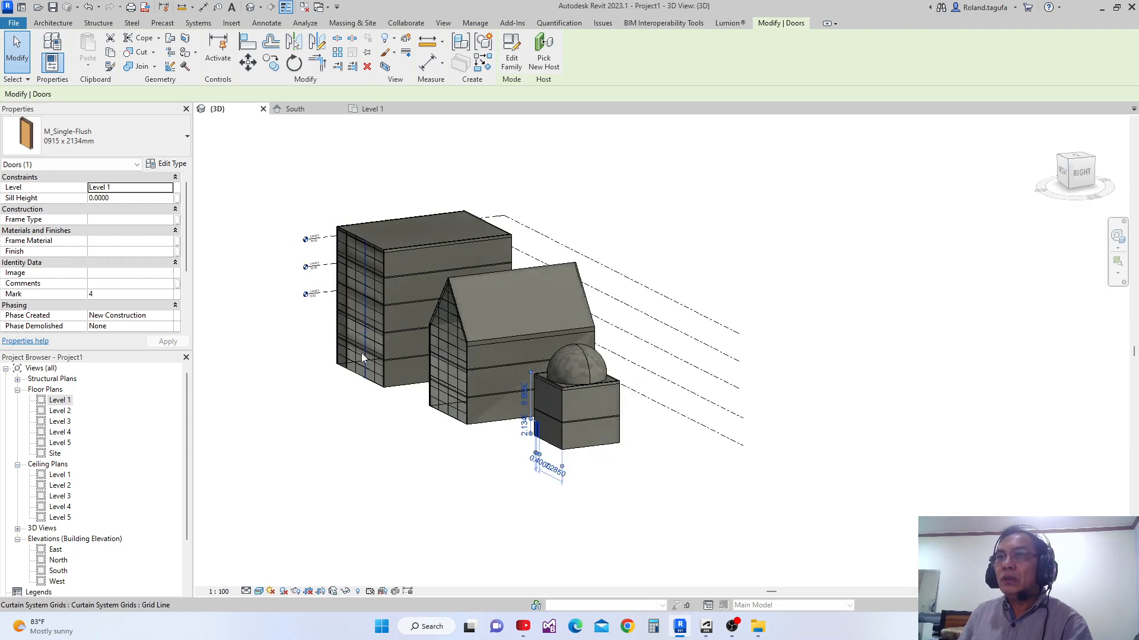
scroll(440, 422, up, 2)
shift+middle_drag(440, 427, 383, 411)
scroll(554, 415, up, 2)
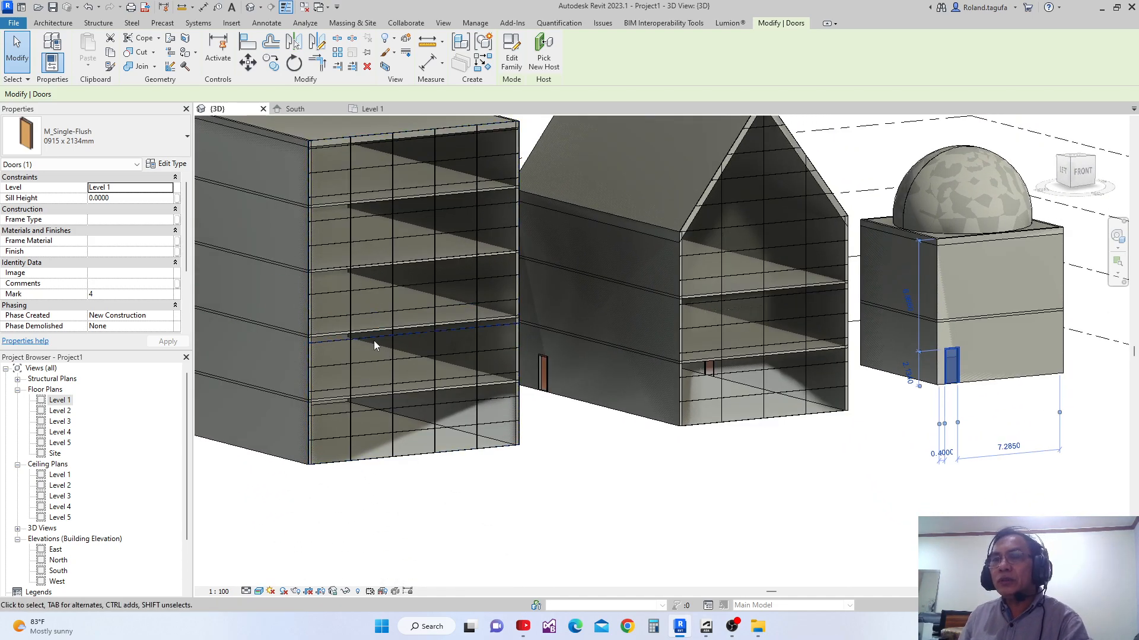
scroll(372, 338, down, 1)
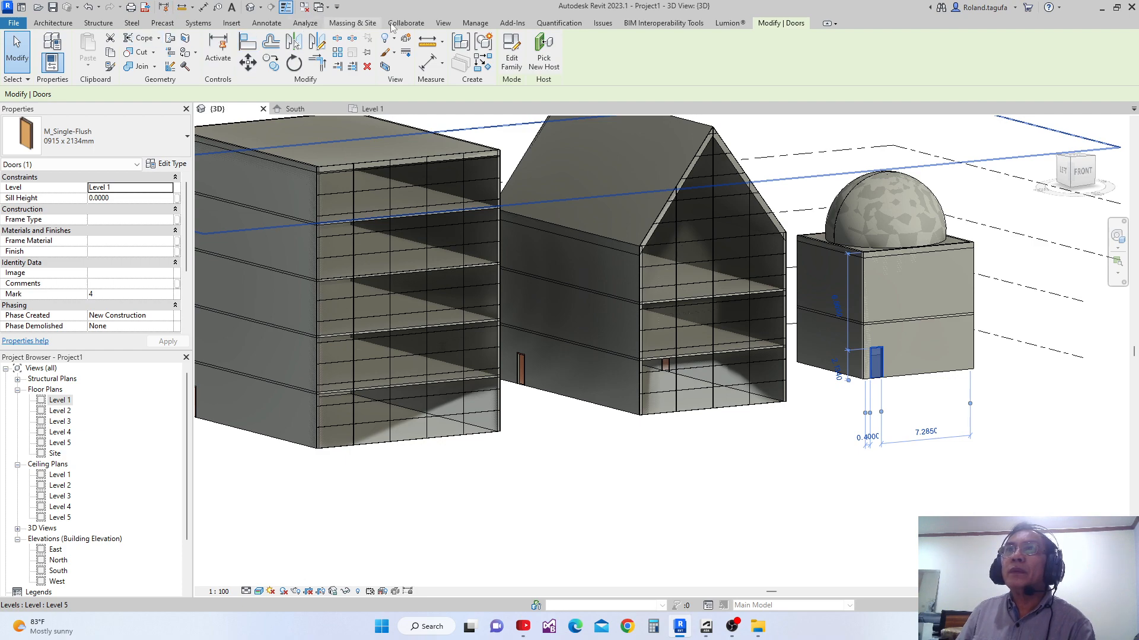
- Create a new schedule of building components for the Floors category, named Floor Schedule, in the New Construction phase
click(444, 24)
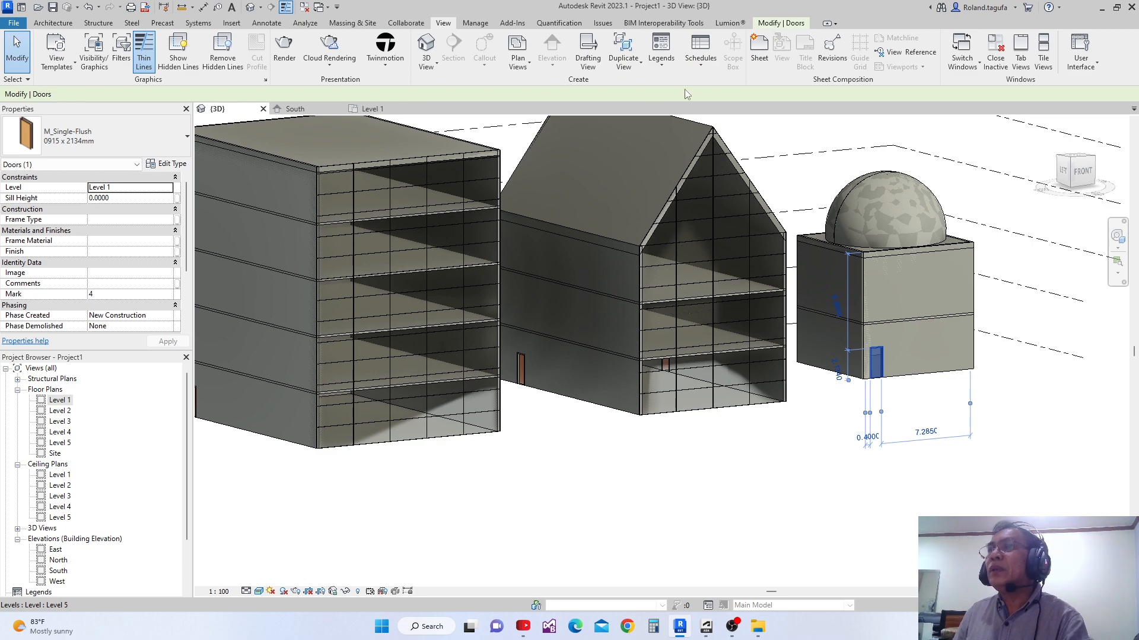
click(706, 68)
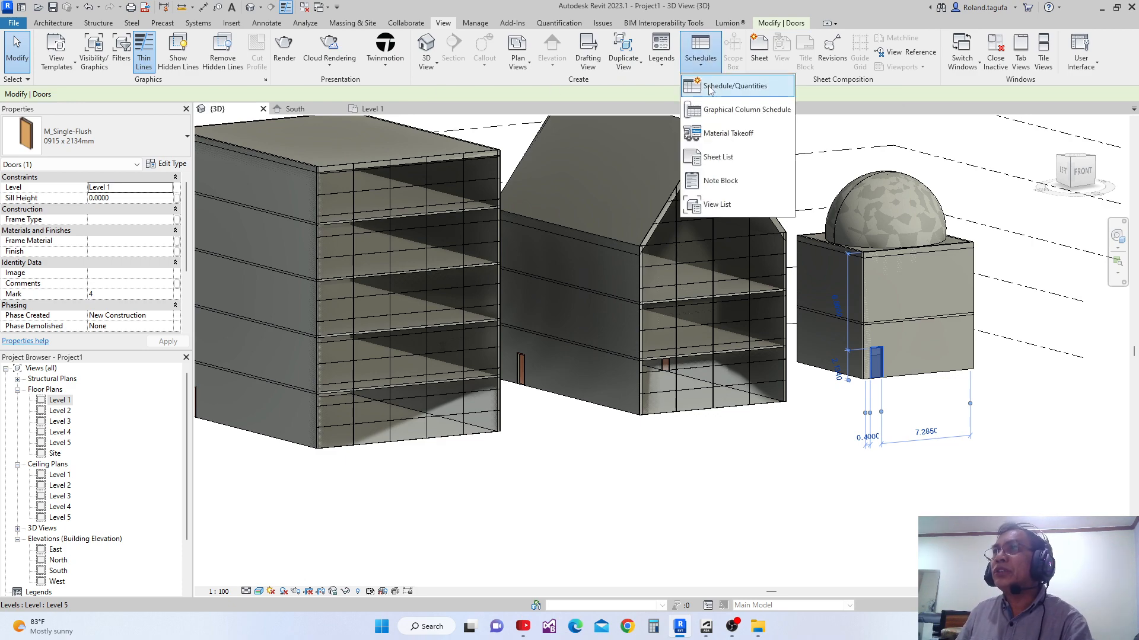
click(711, 89)
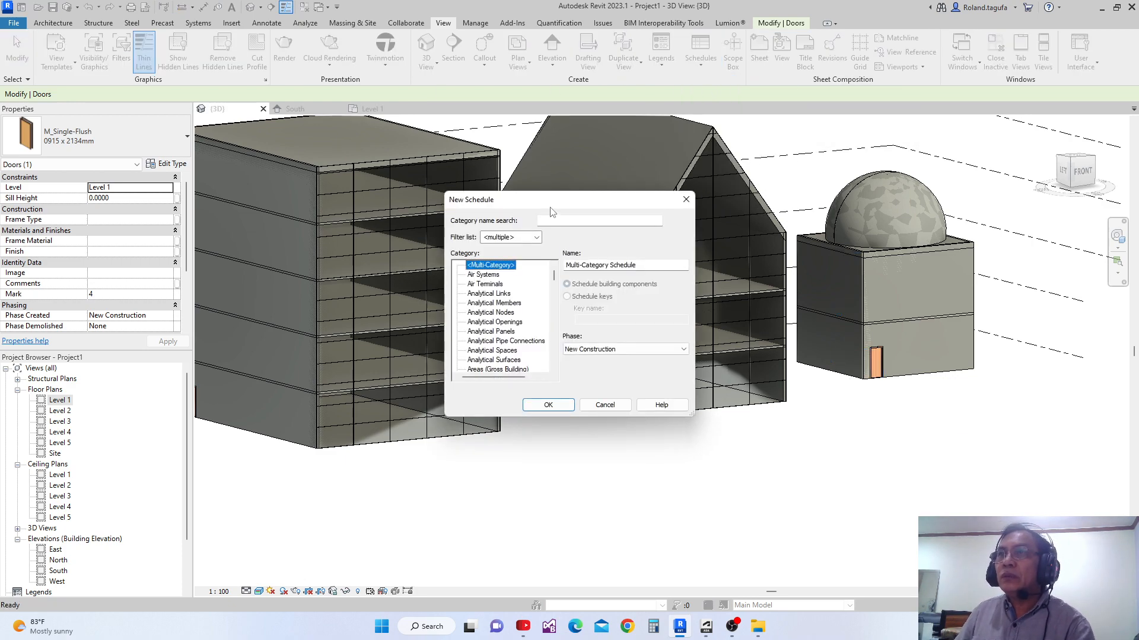
drag(551, 212, 434, 180)
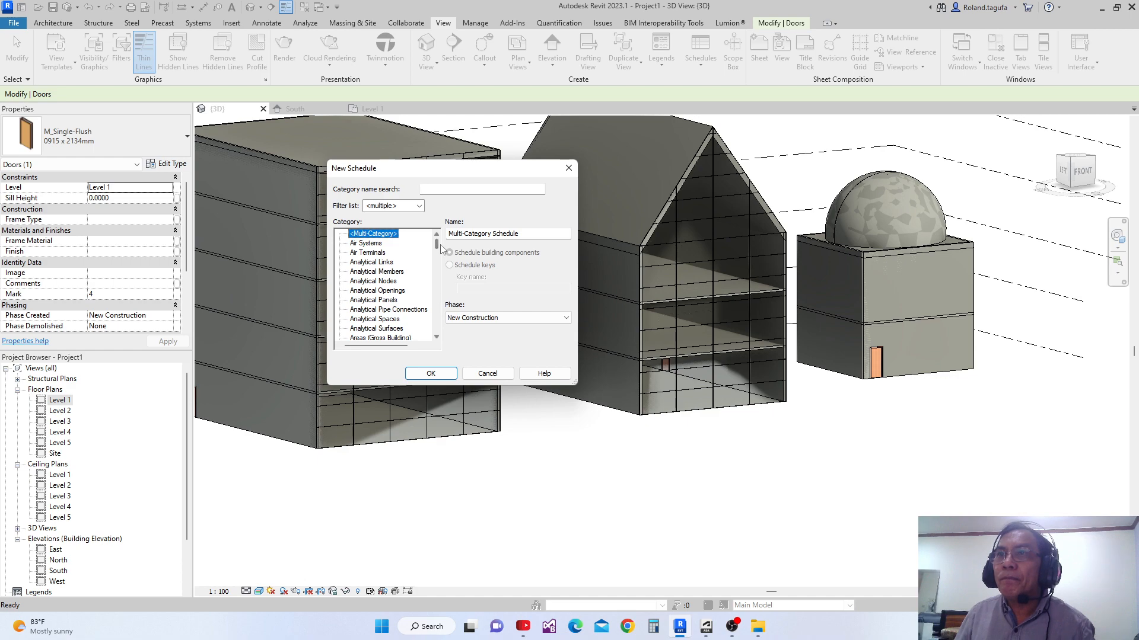
drag(437, 249, 441, 282)
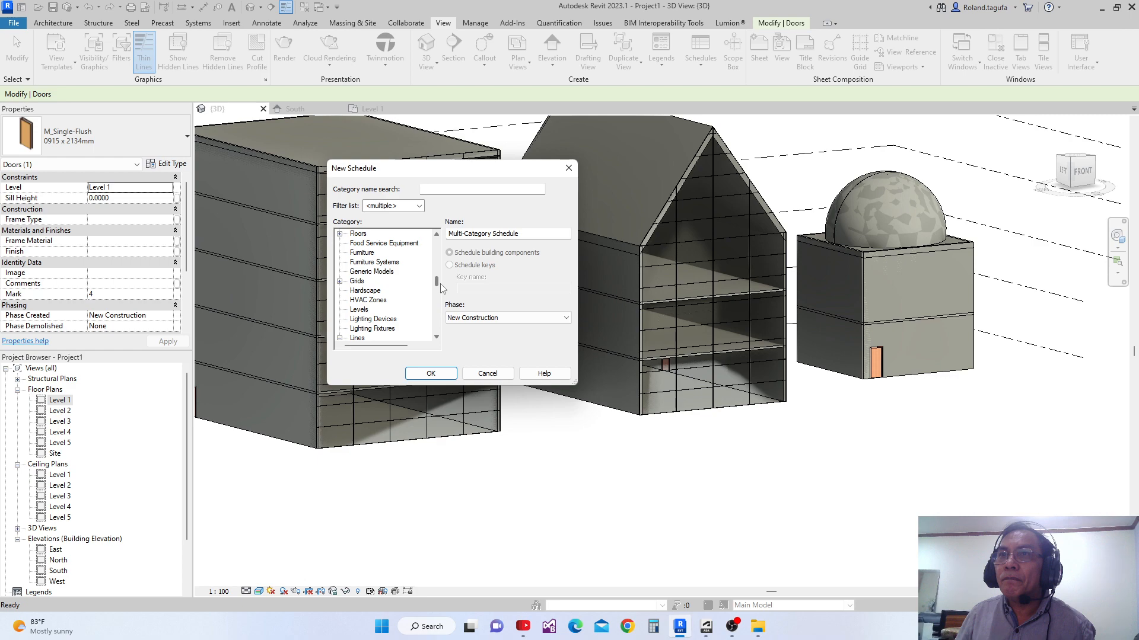
drag(441, 290, 425, 331)
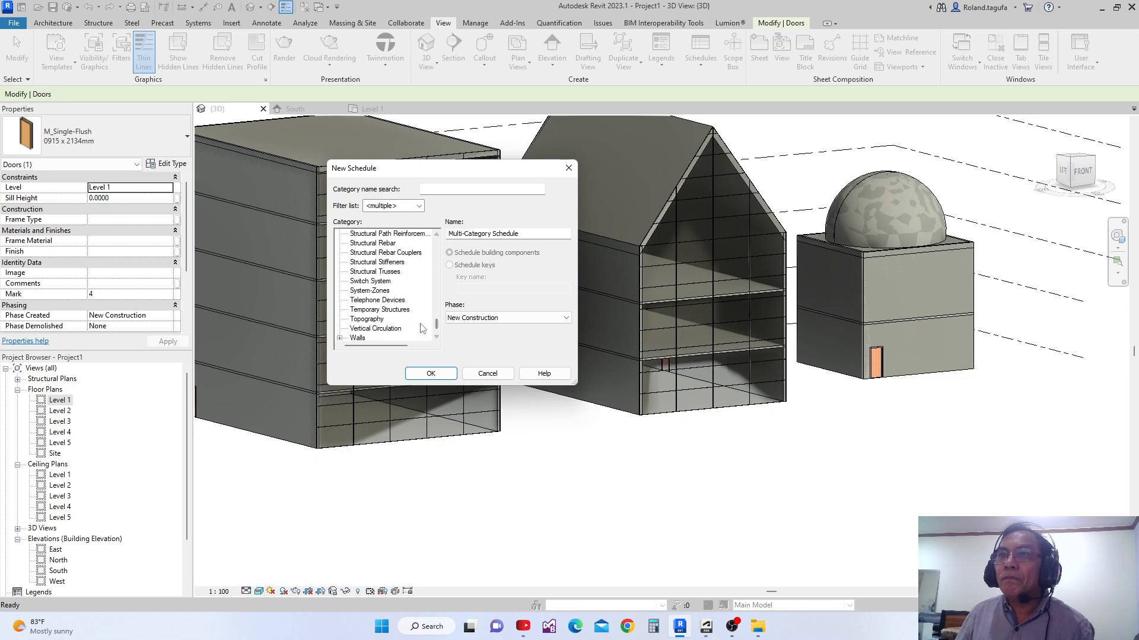
scroll(422, 329, up, 4)
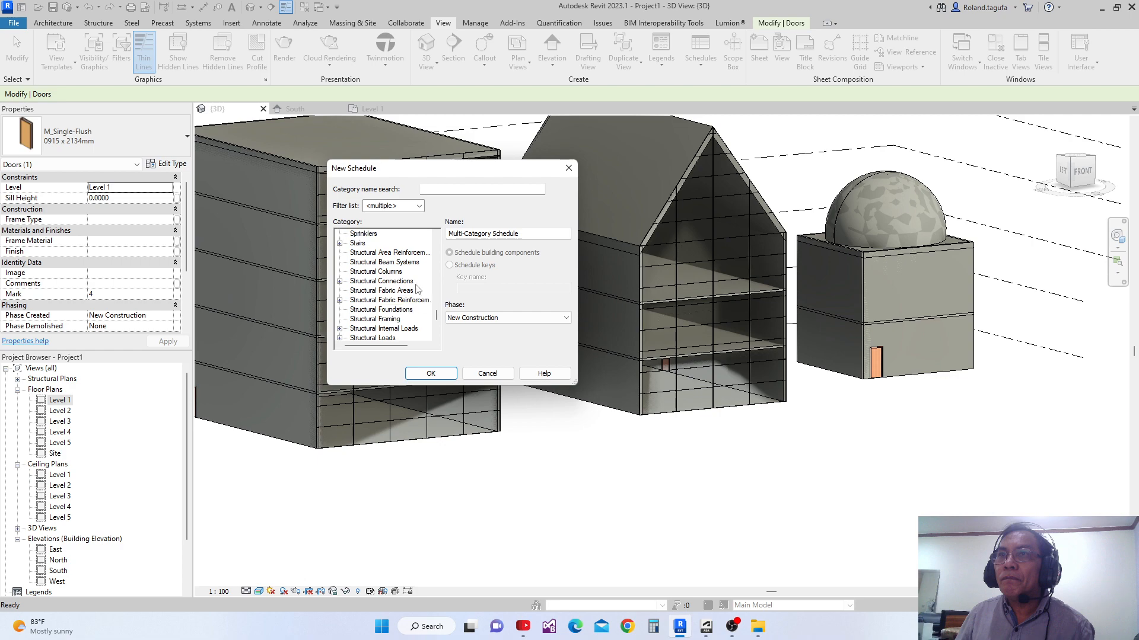
scroll(417, 289, up, 6)
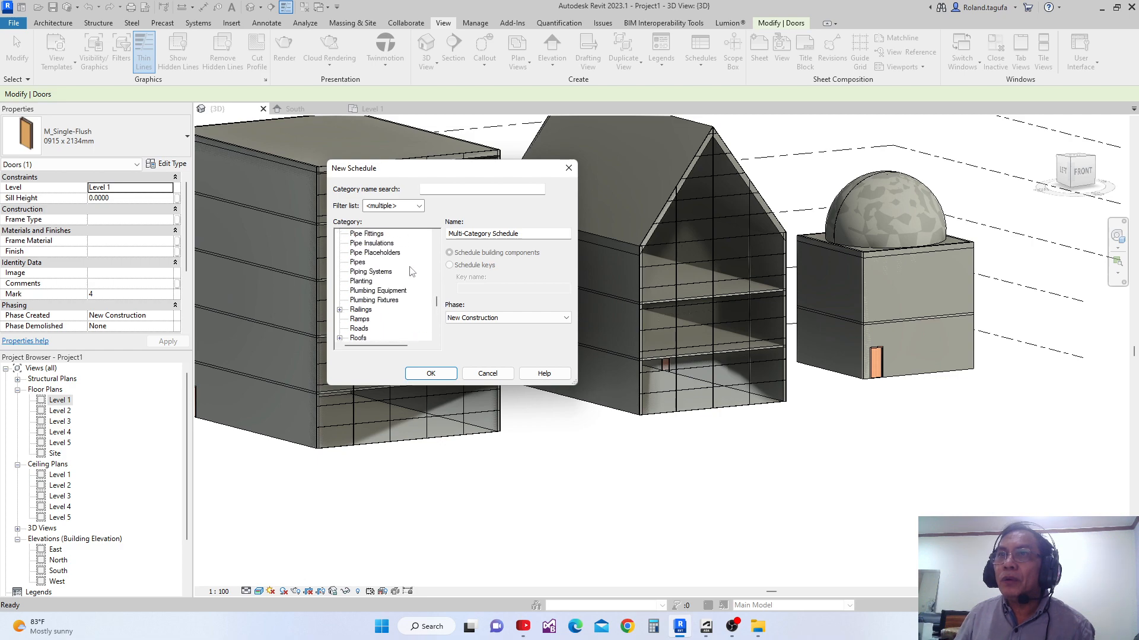
scroll(412, 271, up, 10)
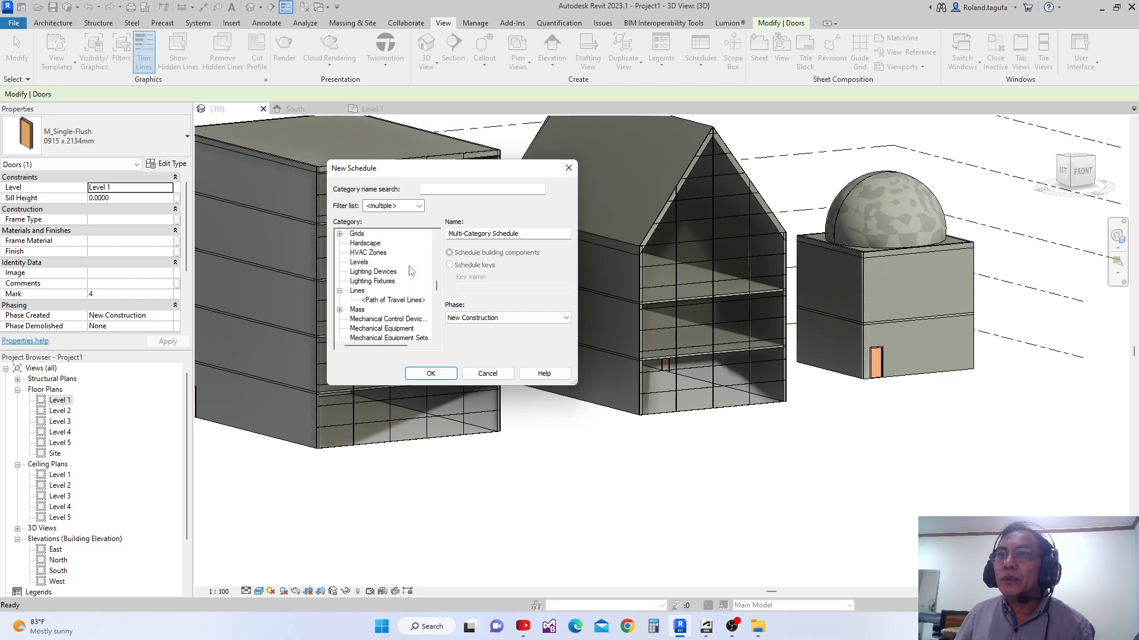
scroll(412, 271, up, 5)
click(360, 254)
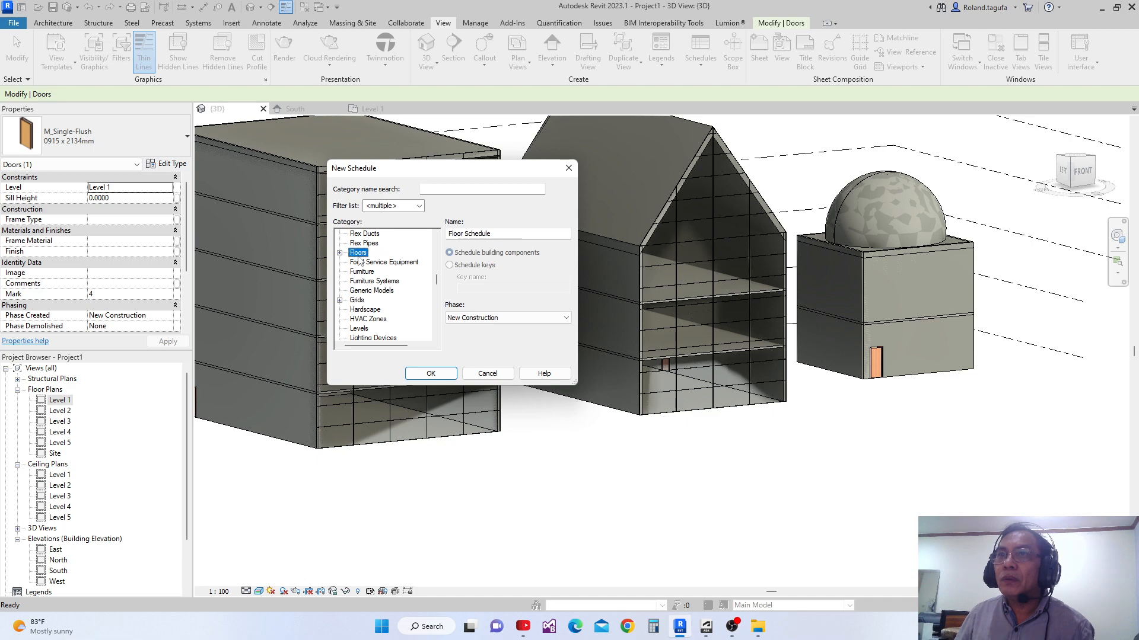
click(439, 375)
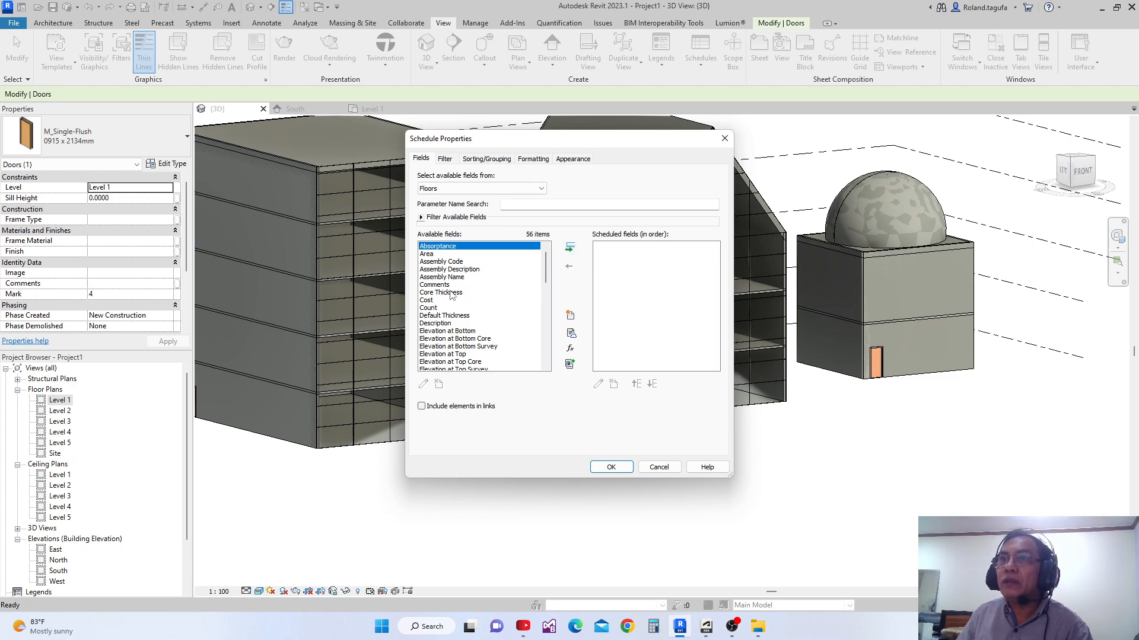
drag(546, 278, 549, 313)
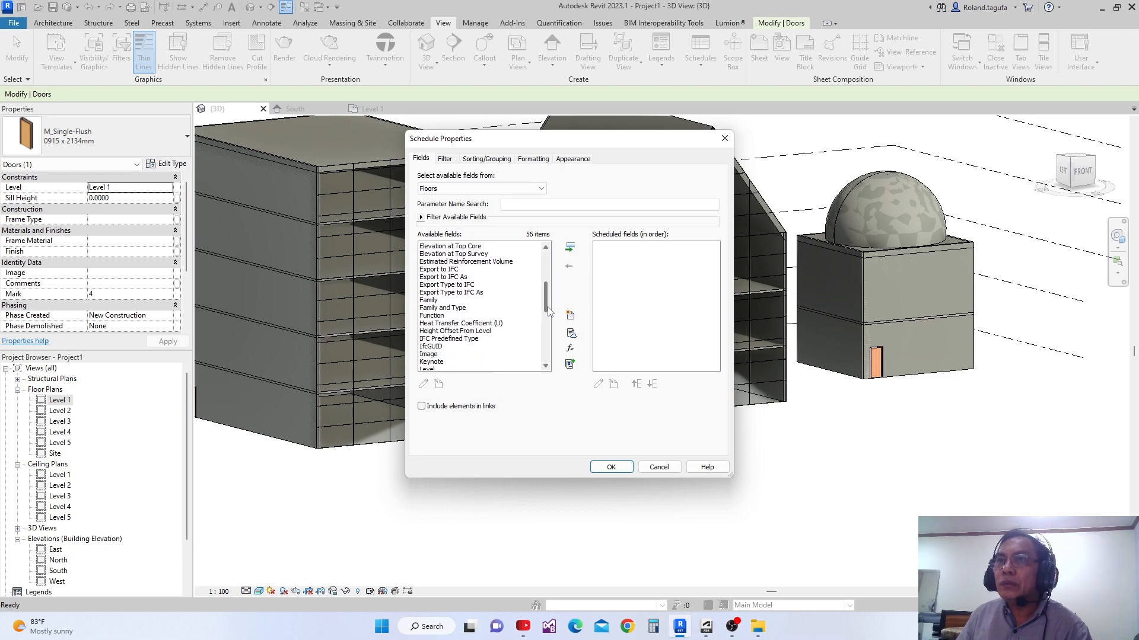
click(433, 304)
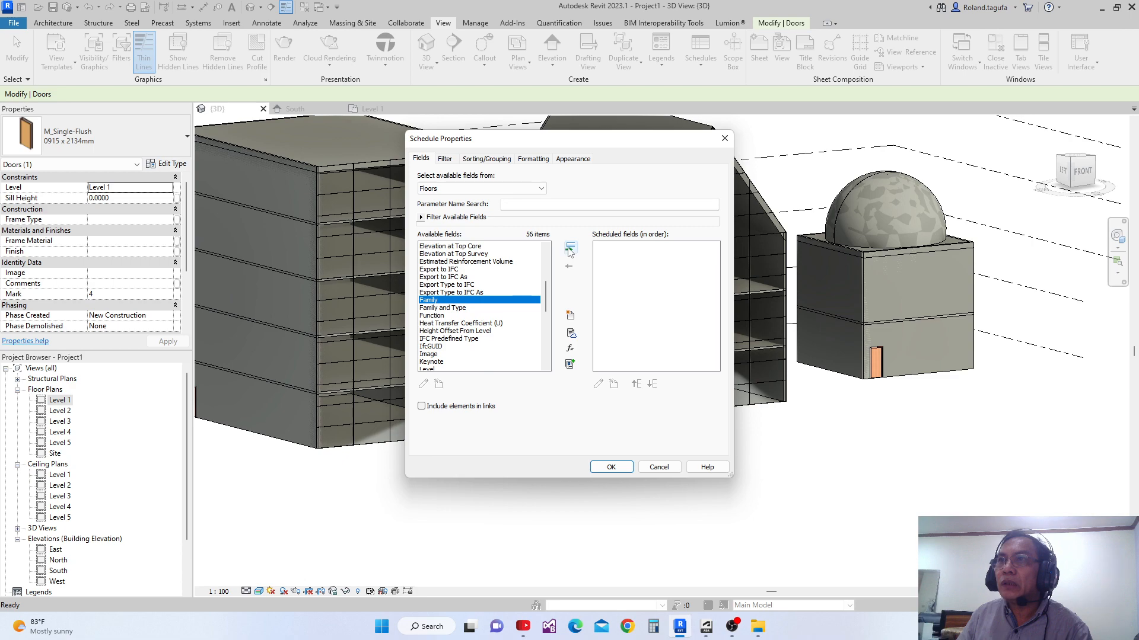
click(570, 249)
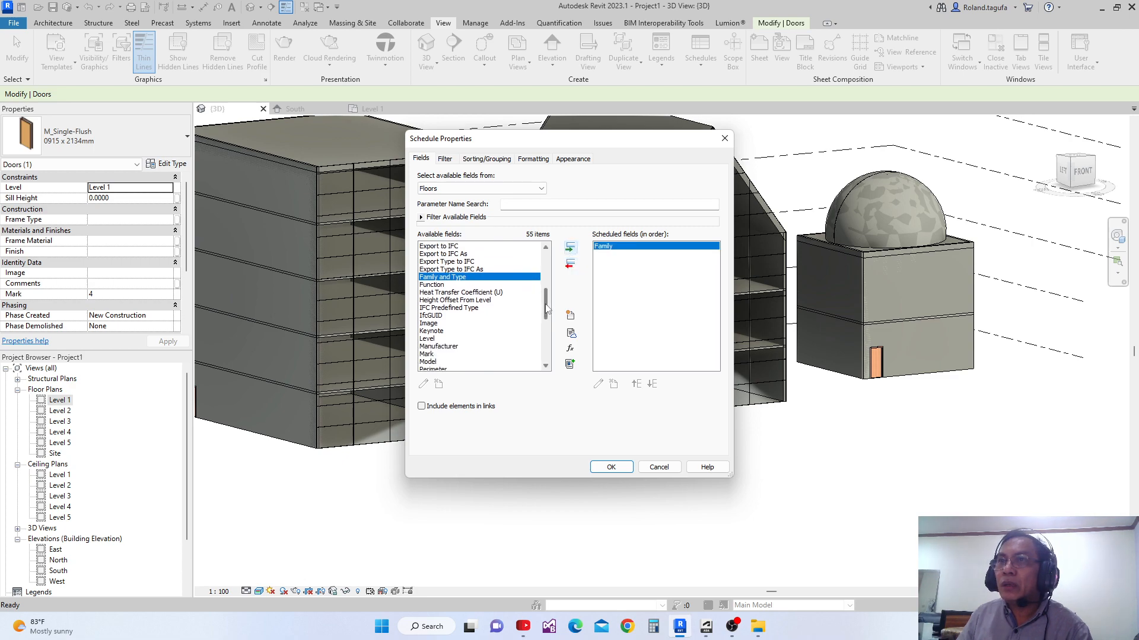
mouse_move(547, 309)
mouse_down()
mouse_move(547, 331)
mouse_move(542, 297)
mouse_up()
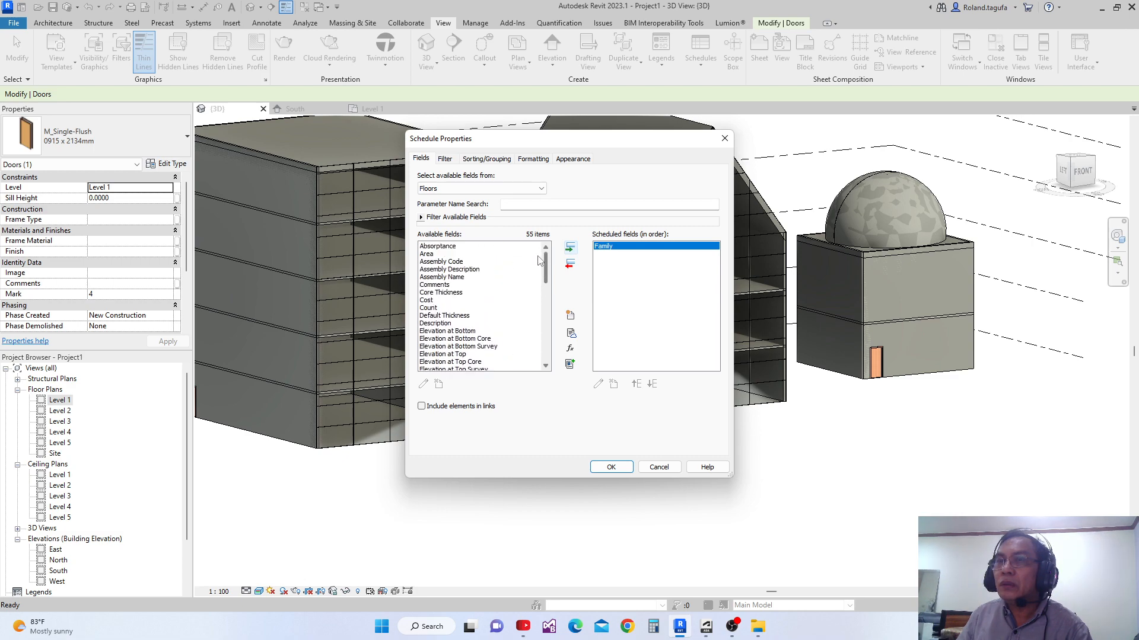
scroll(536, 272, down, 2)
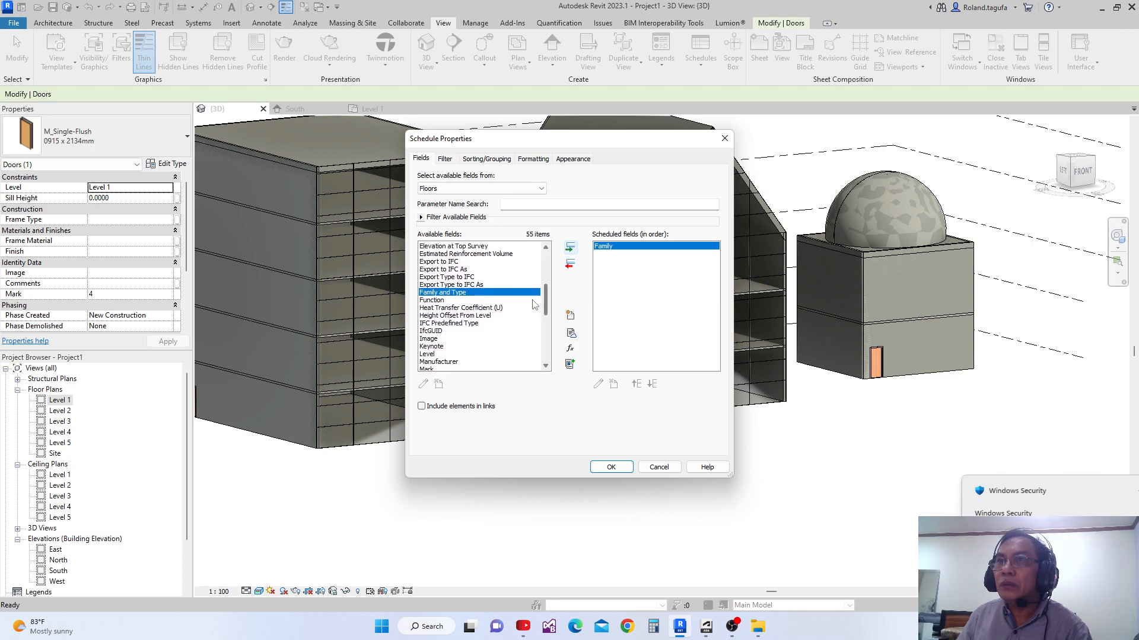
scroll(535, 314, down, 6)
scroll(537, 320, up, 10)
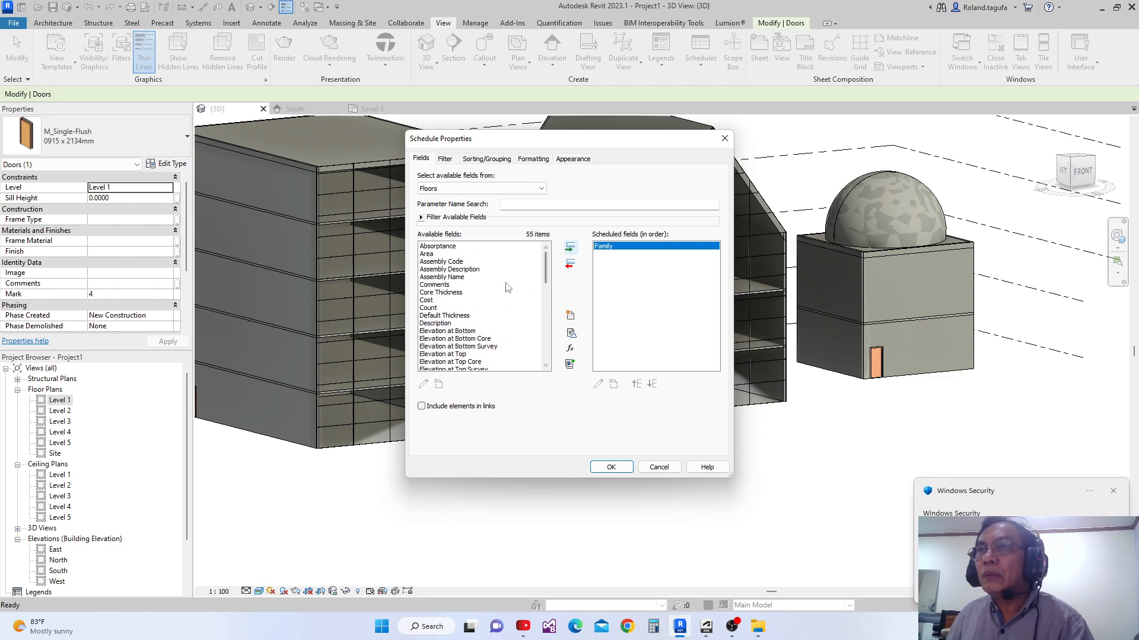
scroll(504, 288, down, 3)
scroll(507, 288, down, 7)
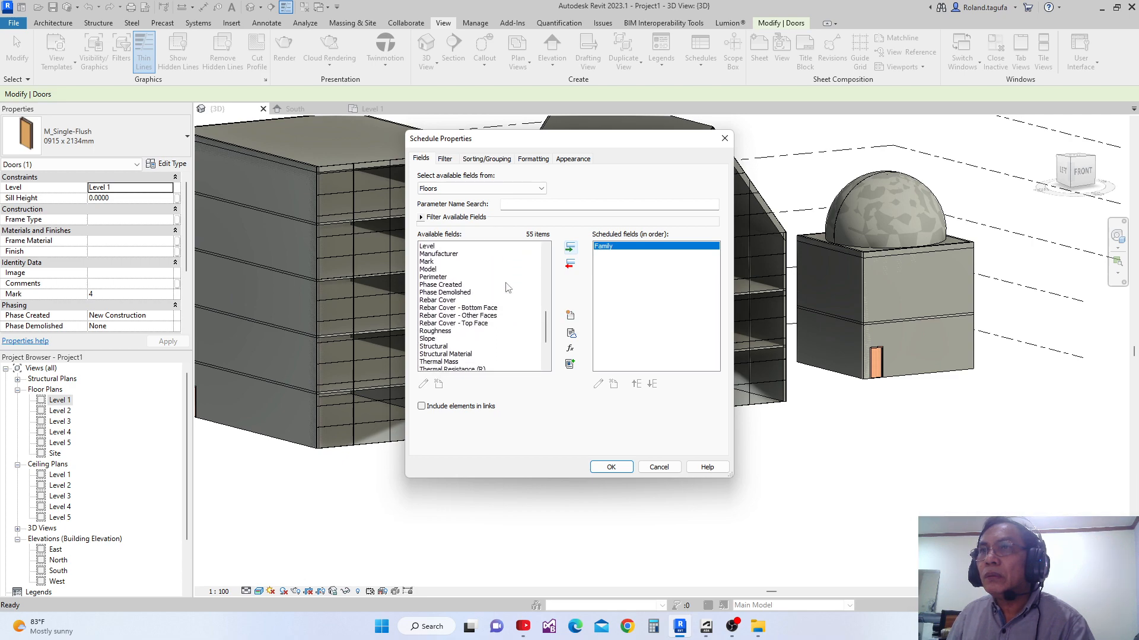
scroll(510, 296, down, 1)
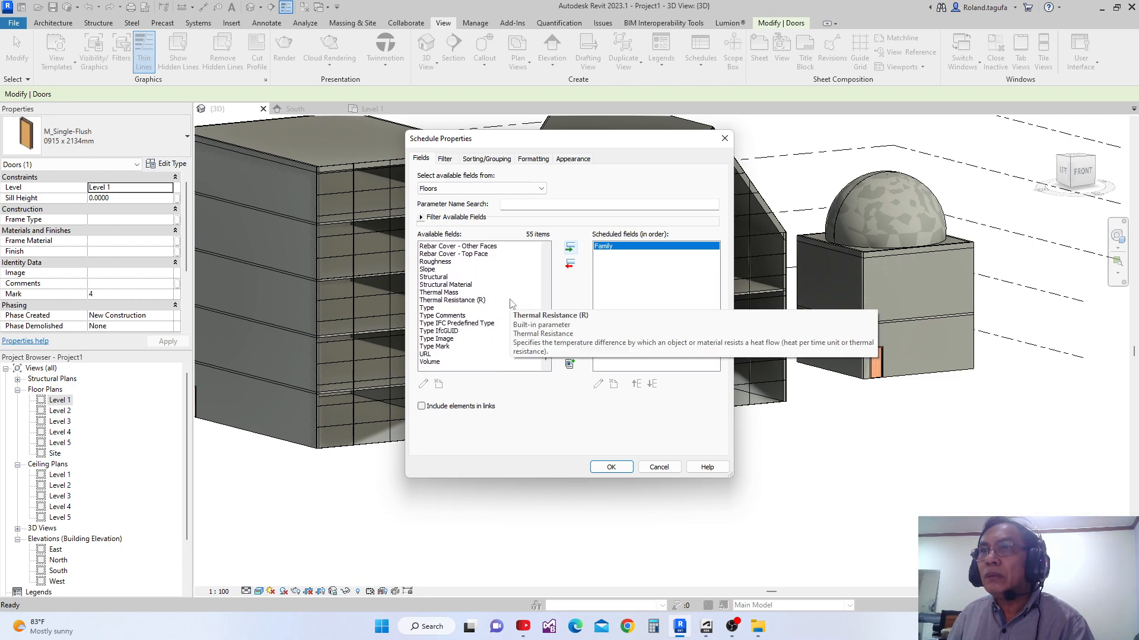
scroll(512, 304, up, 6)
scroll(511, 305, up, 4)
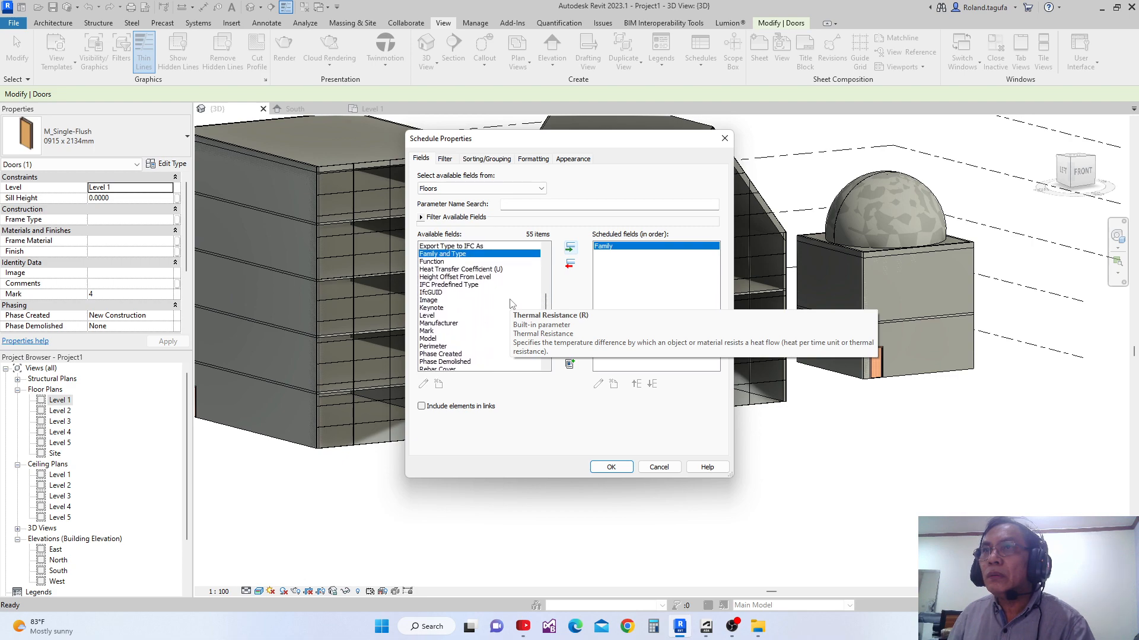
scroll(538, 294, up, 4)
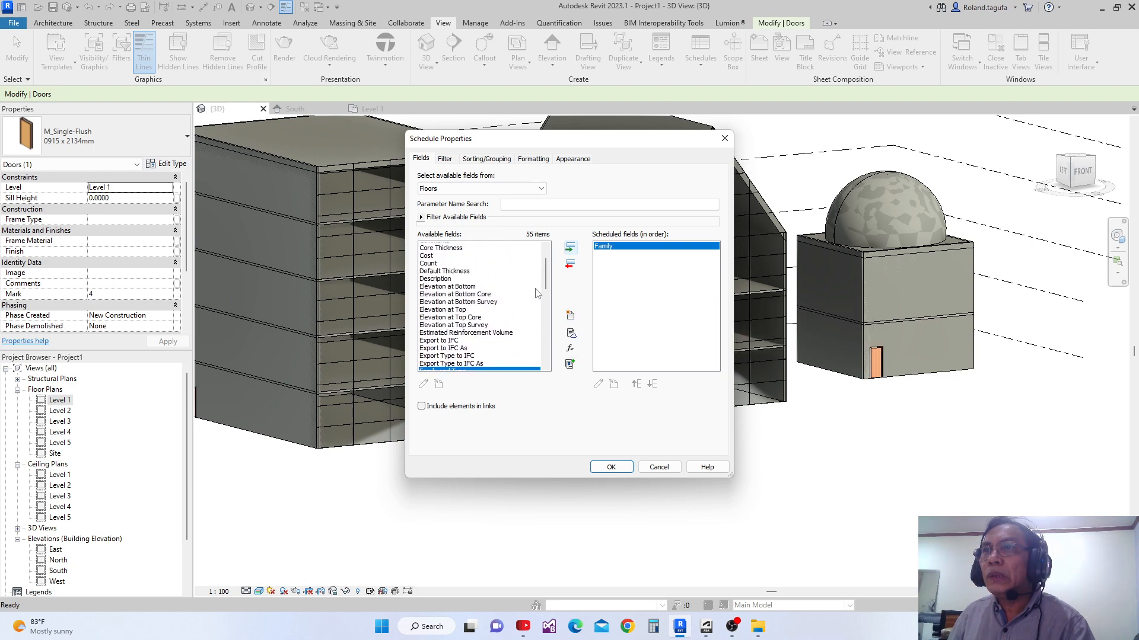
scroll(537, 295, down, 2)
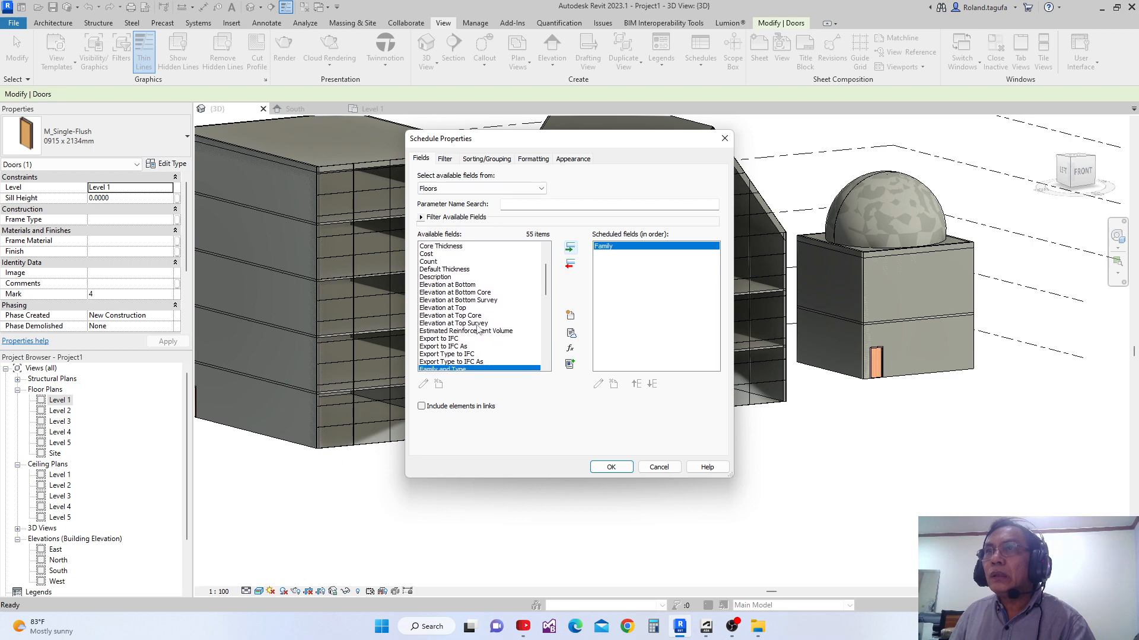
click(525, 188)
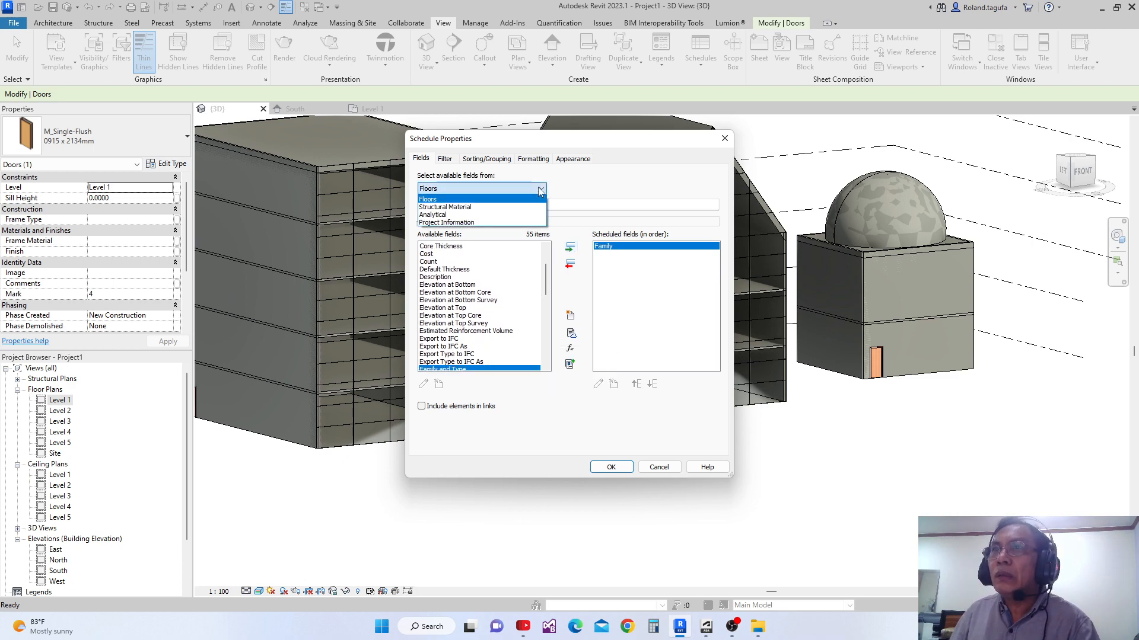
click(469, 193)
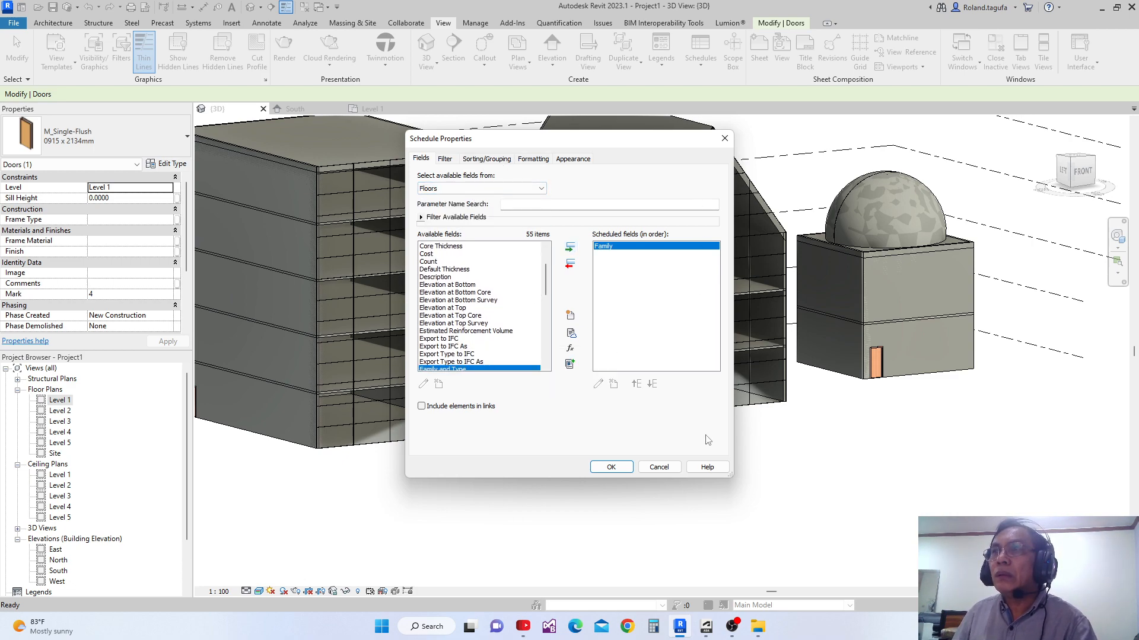
click(670, 469)
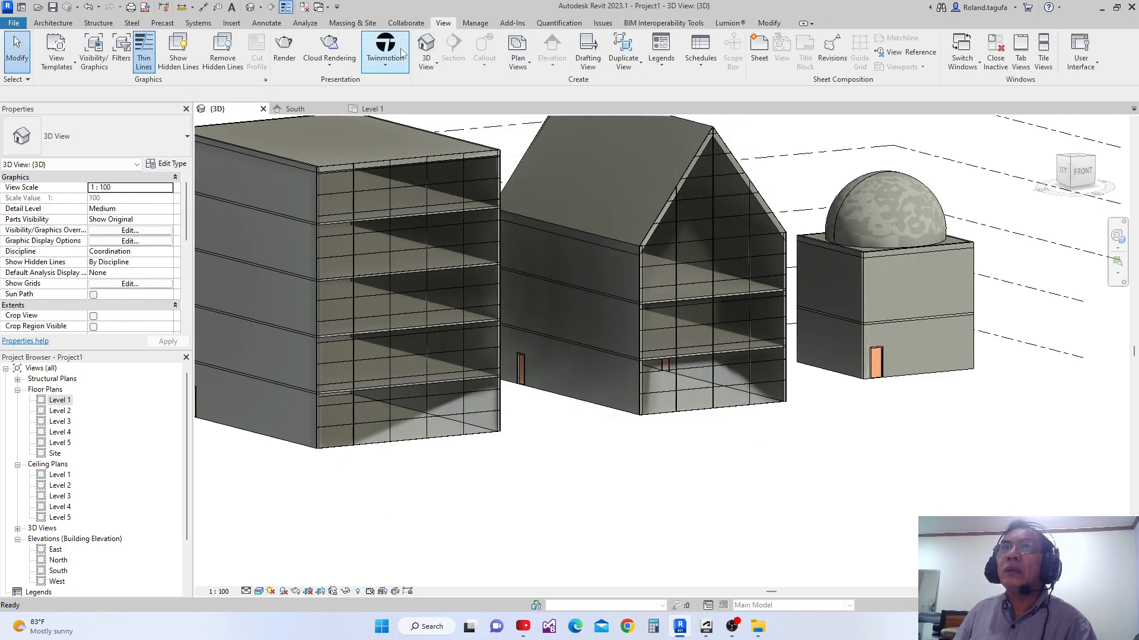
- Create a new schedule of building components for the Mass category, named Mass Schedule, in the New Construction phase
click(53, 22)
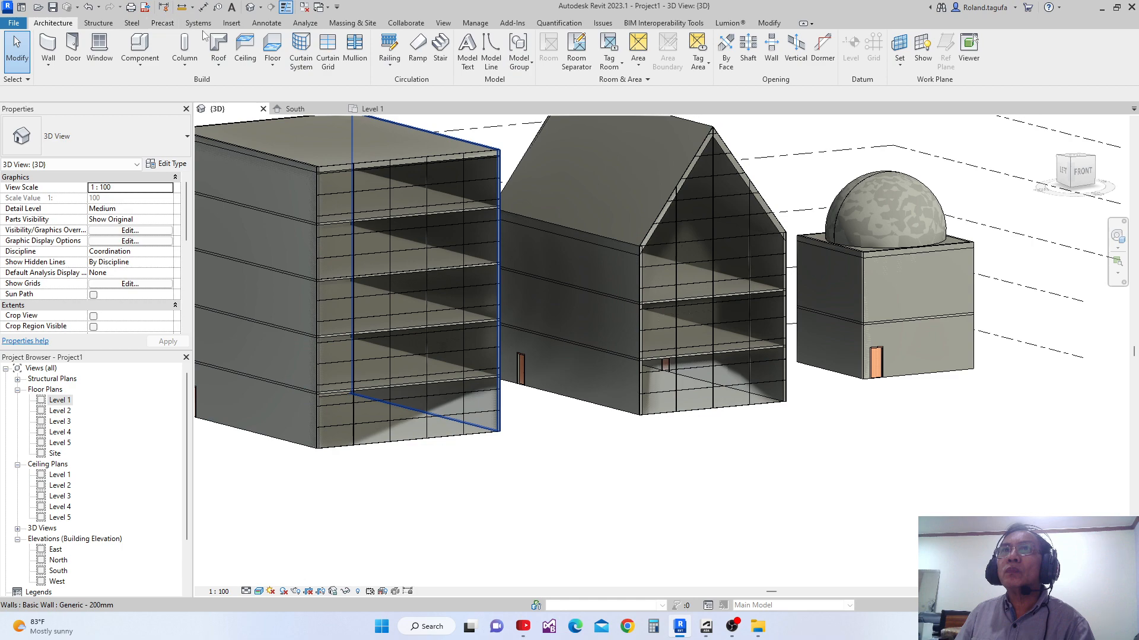
click(444, 24)
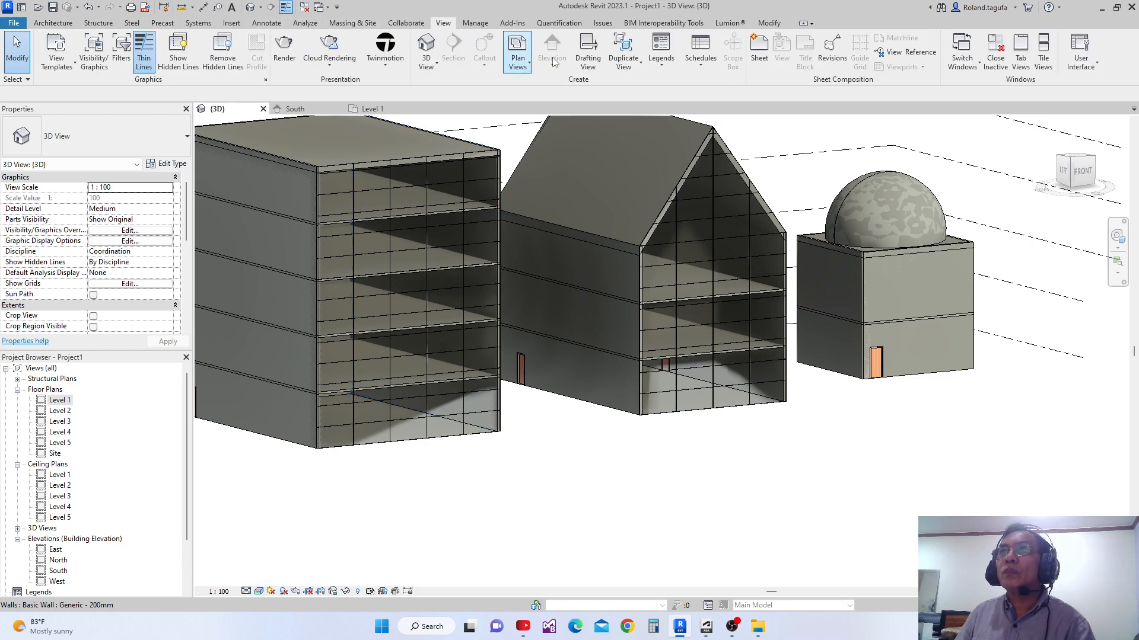
click(709, 70)
click(728, 83)
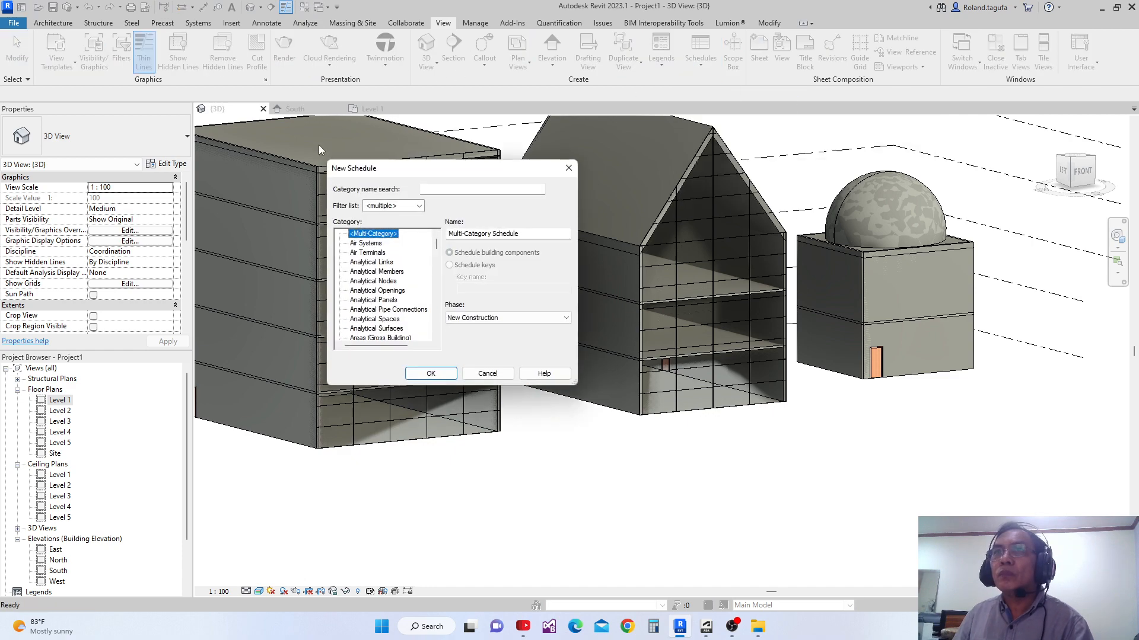
scroll(415, 266, down, 3)
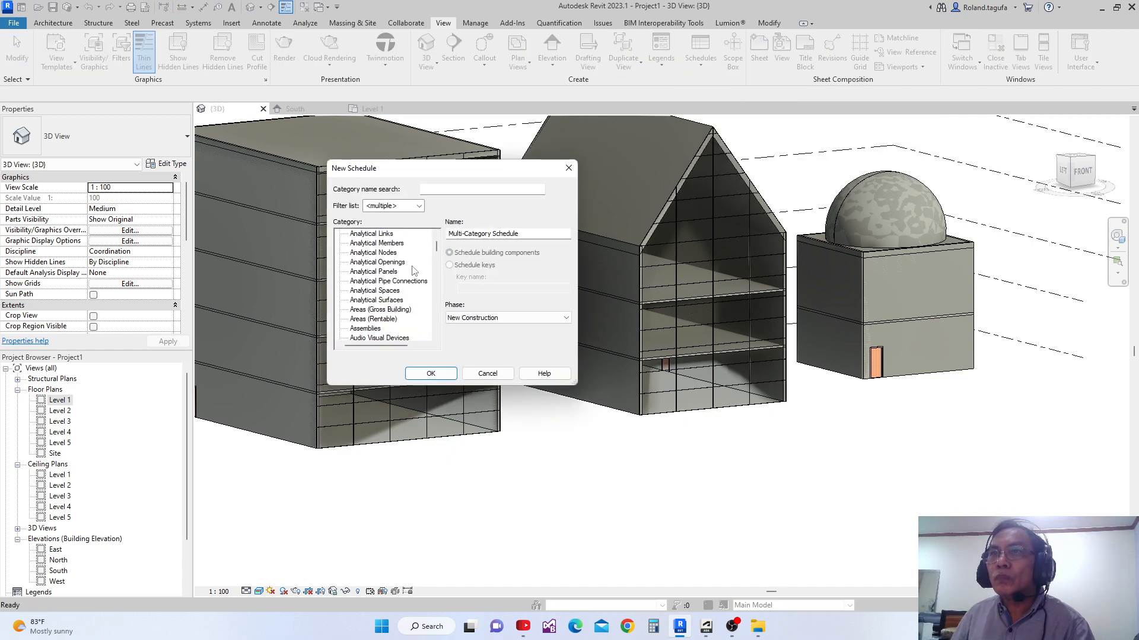
scroll(413, 271, down, 4)
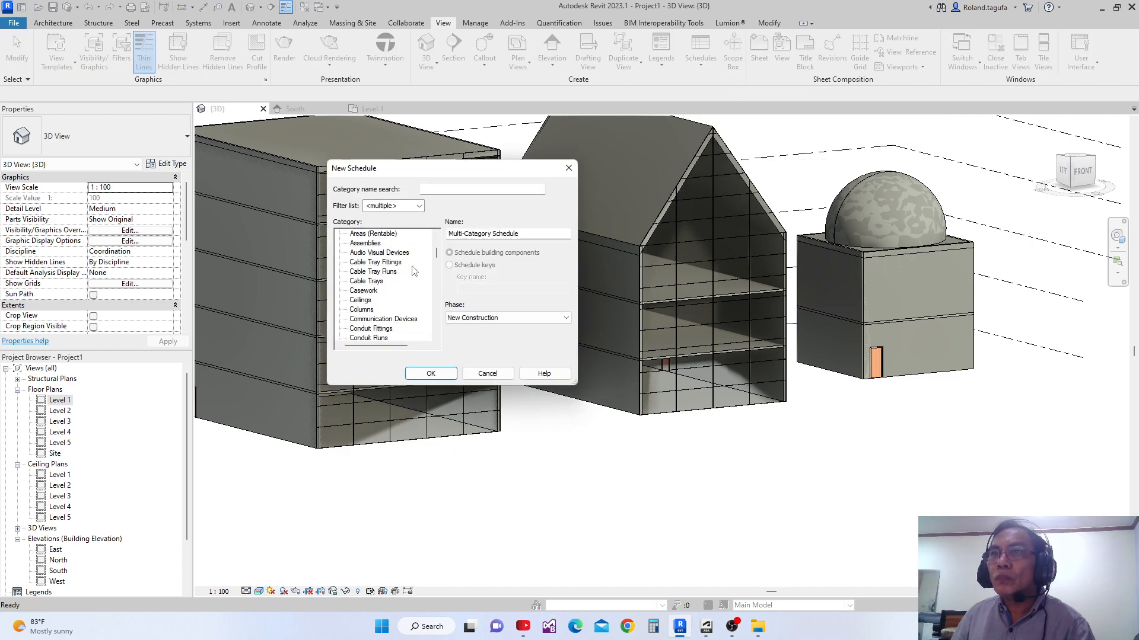
scroll(414, 271, down, 6)
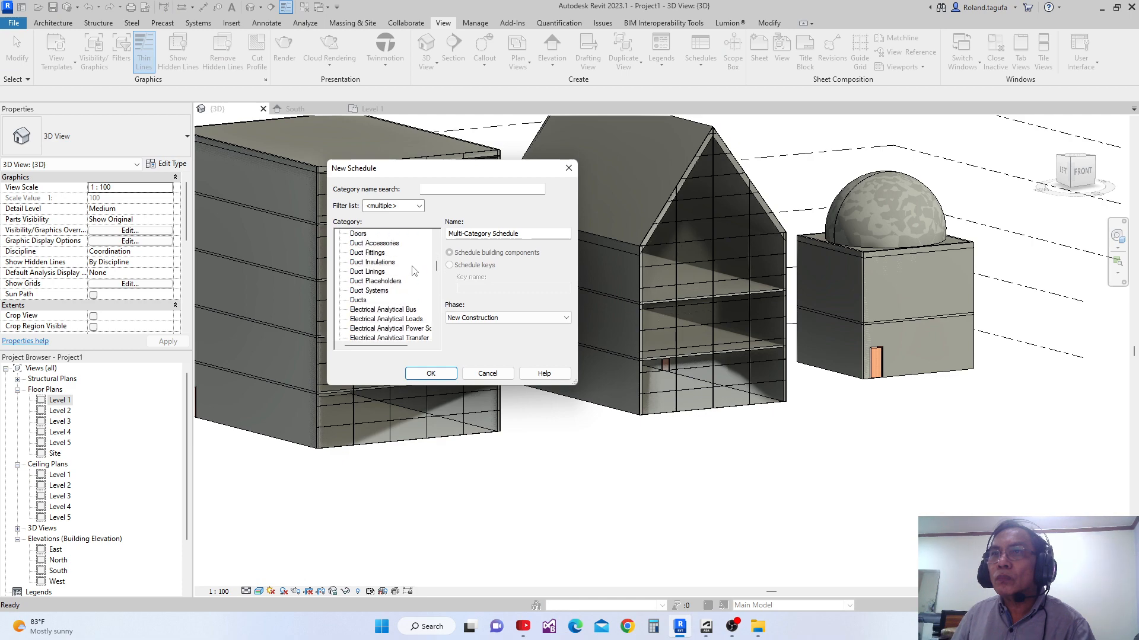
scroll(414, 271, down, 4)
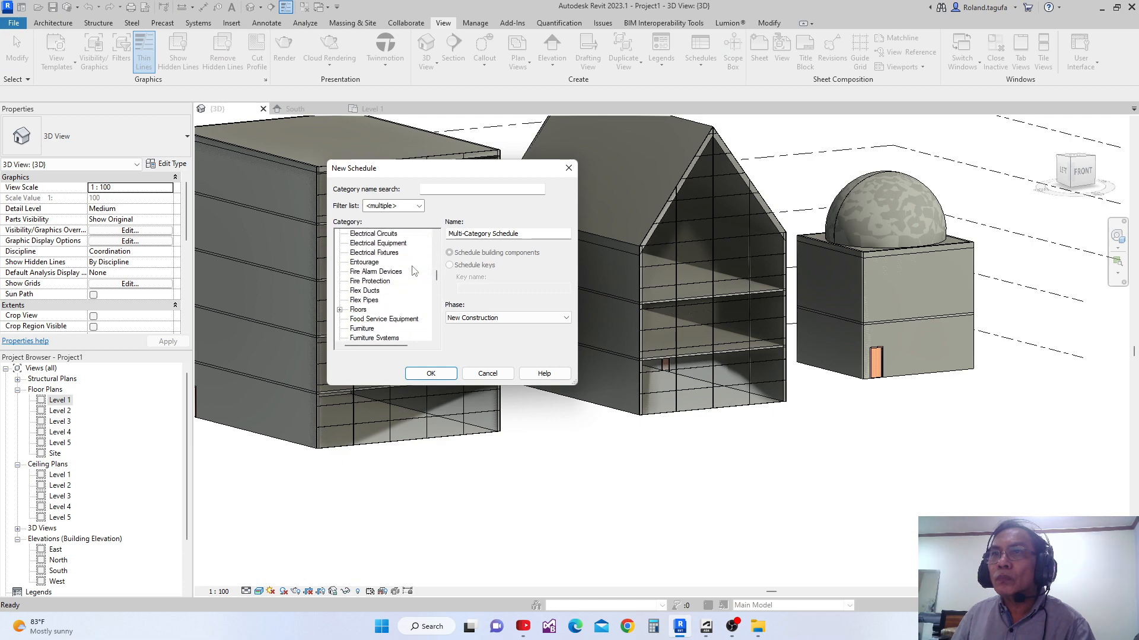
scroll(413, 271, down, 5)
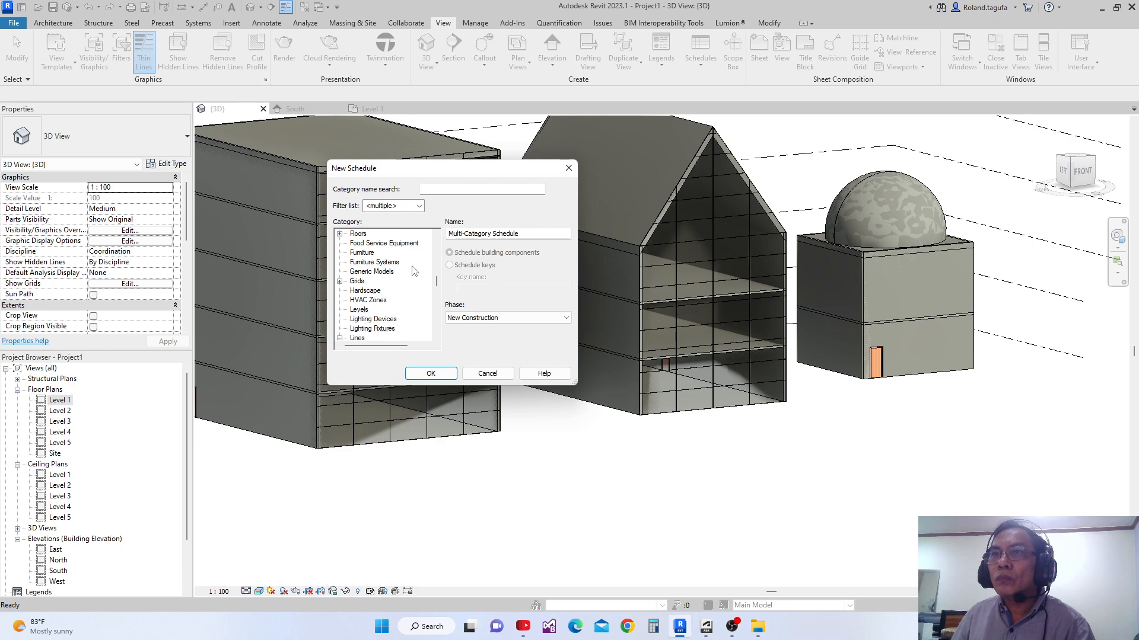
scroll(413, 271, down, 1)
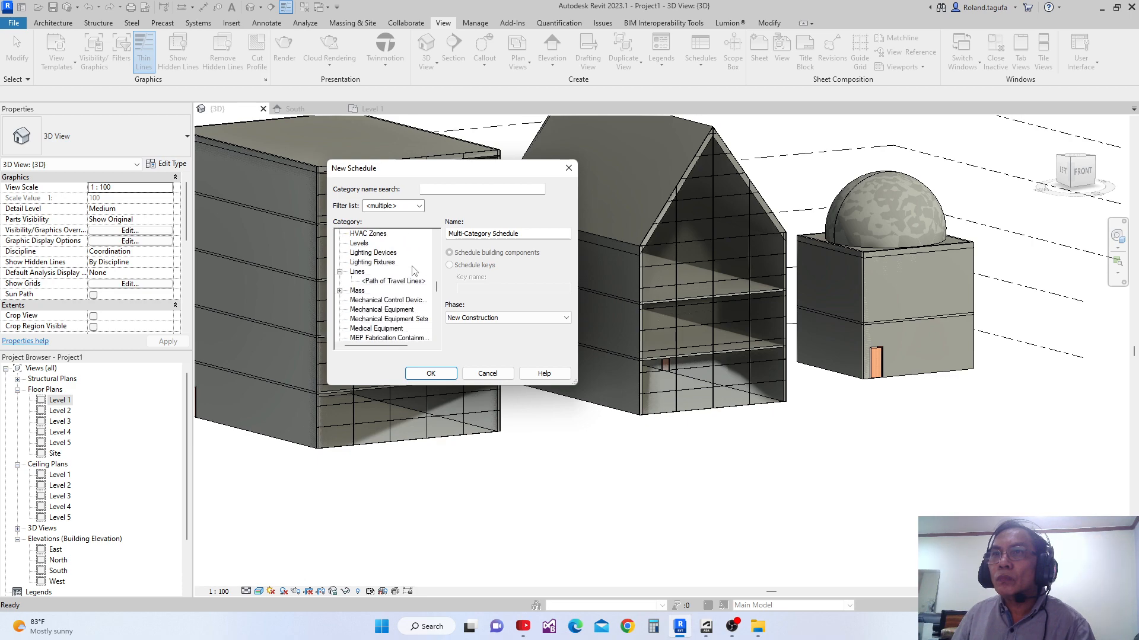
click(357, 291)
click(431, 374)
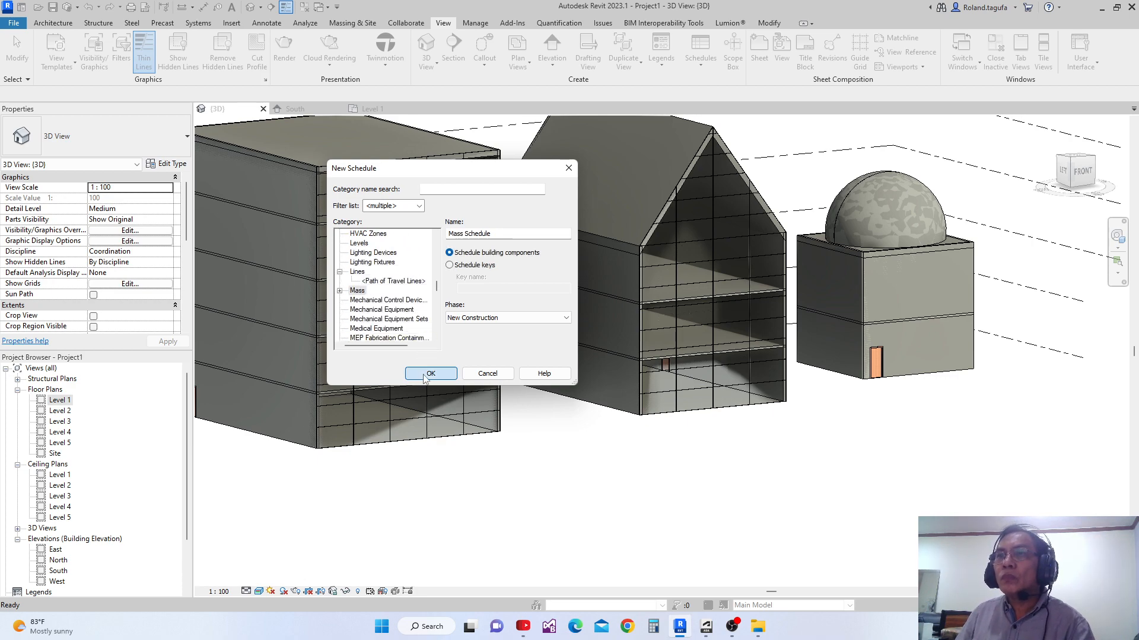
- Generate the Mass Schedule with the fields Family, Gross Floor Area, Gross Surface Area and Gross Volume, and widen the Gross Surface Area and Gross Volume columns
drag(550, 136, 421, 135)
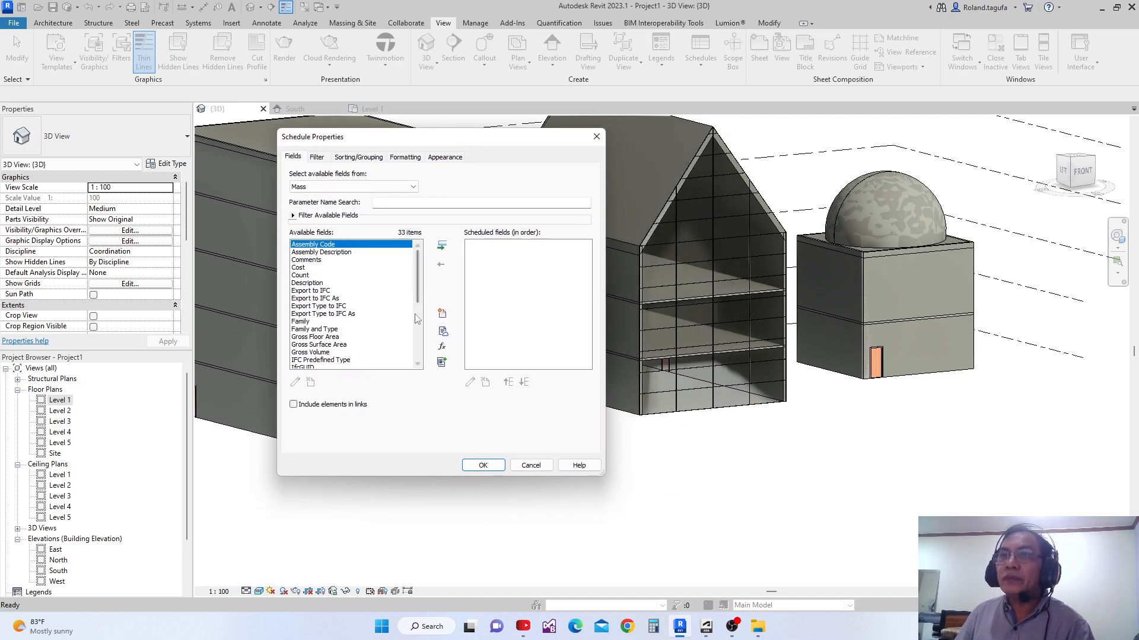
drag(417, 286, 417, 298)
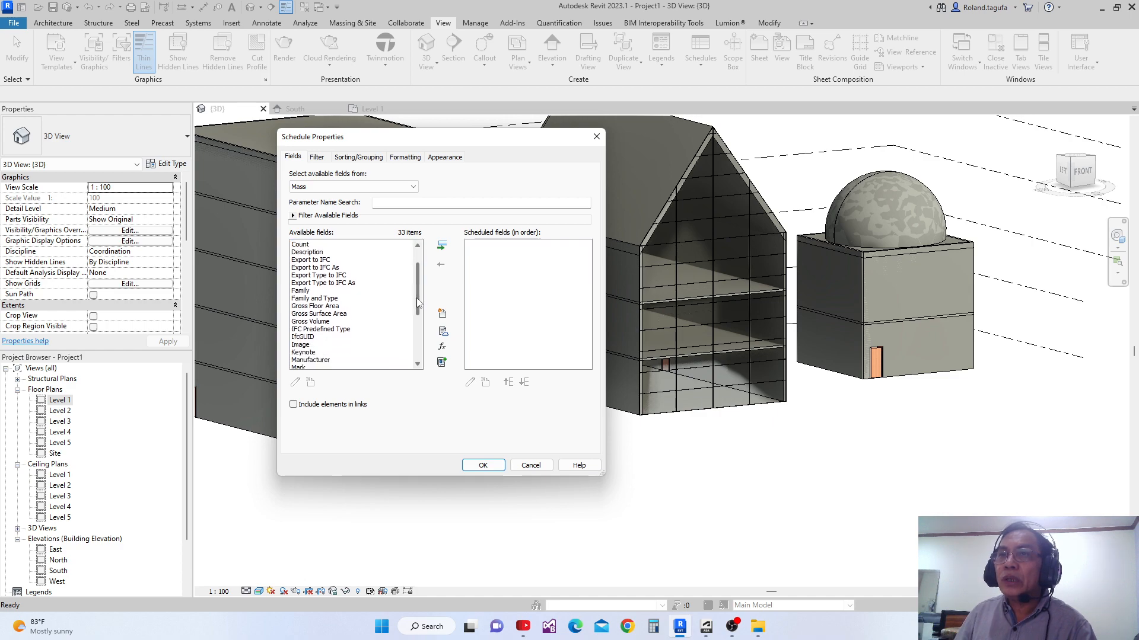
mouse_move(417, 302)
mouse_down()
mouse_move(416, 273)
mouse_move(413, 347)
mouse_move(413, 282)
mouse_up()
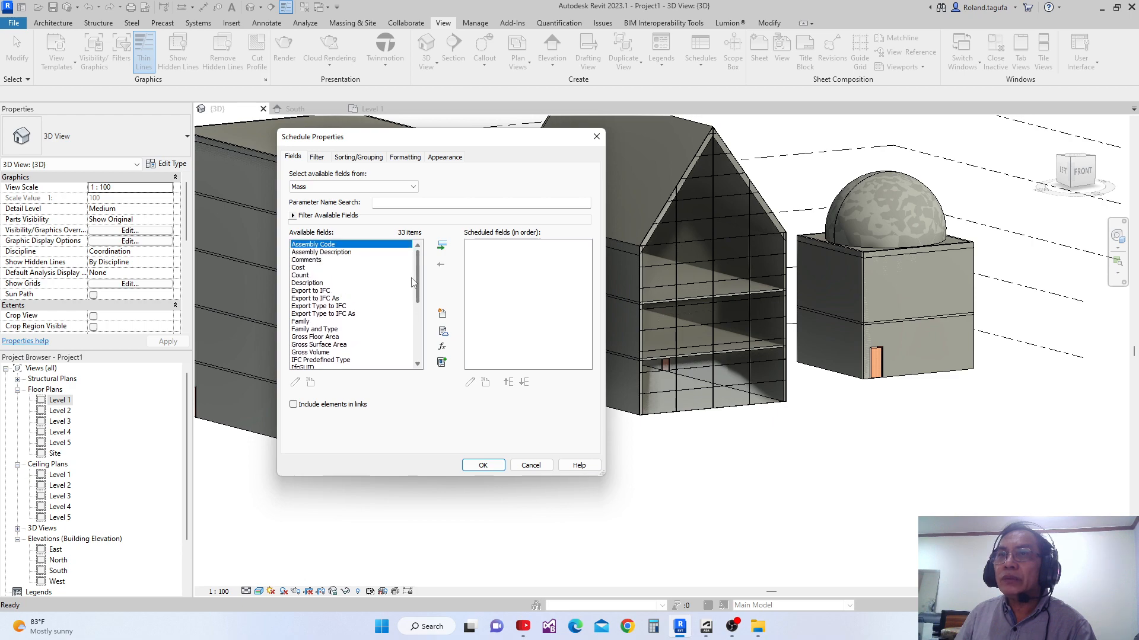
click(313, 322)
click(441, 246)
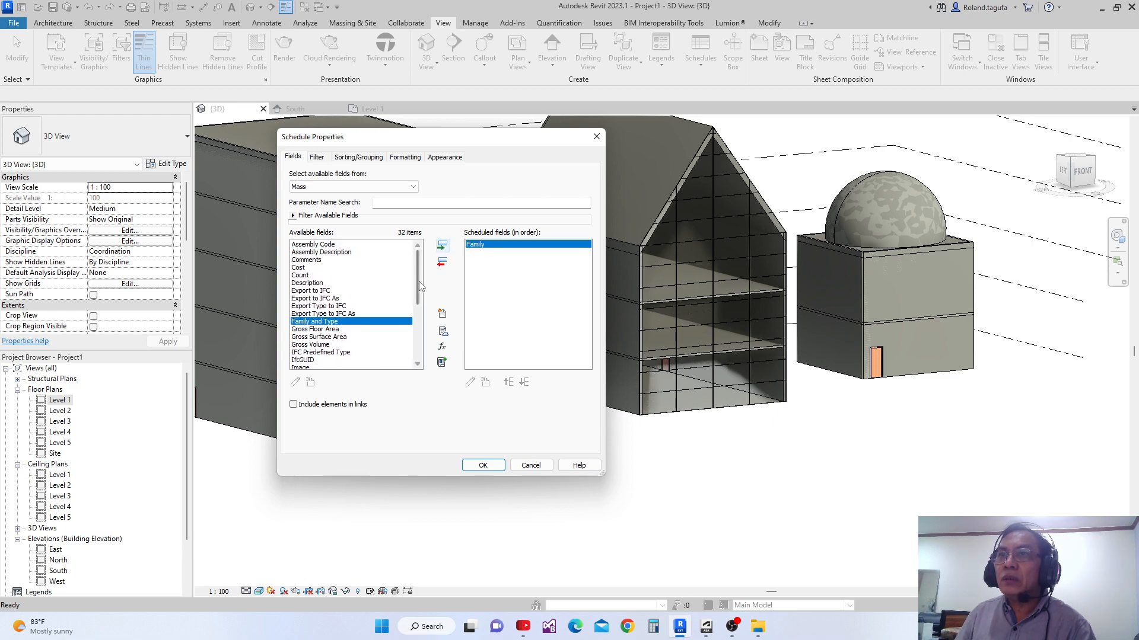
mouse_move(418, 287)
mouse_down()
mouse_move(417, 350)
mouse_move(408, 287)
mouse_up()
click(315, 329)
click(441, 247)
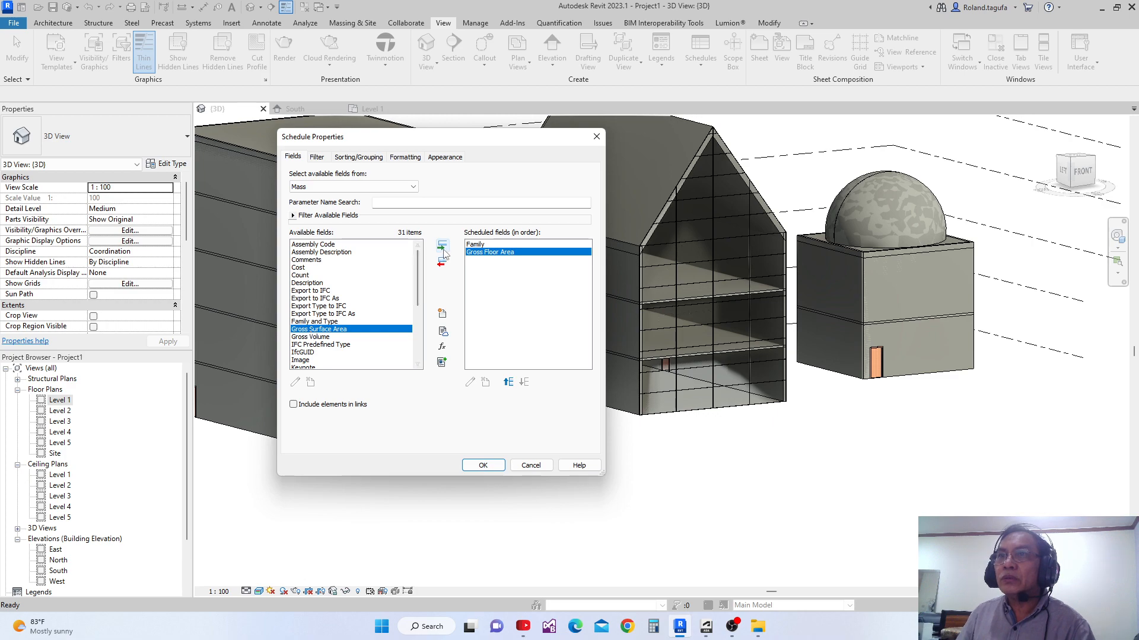
click(442, 246)
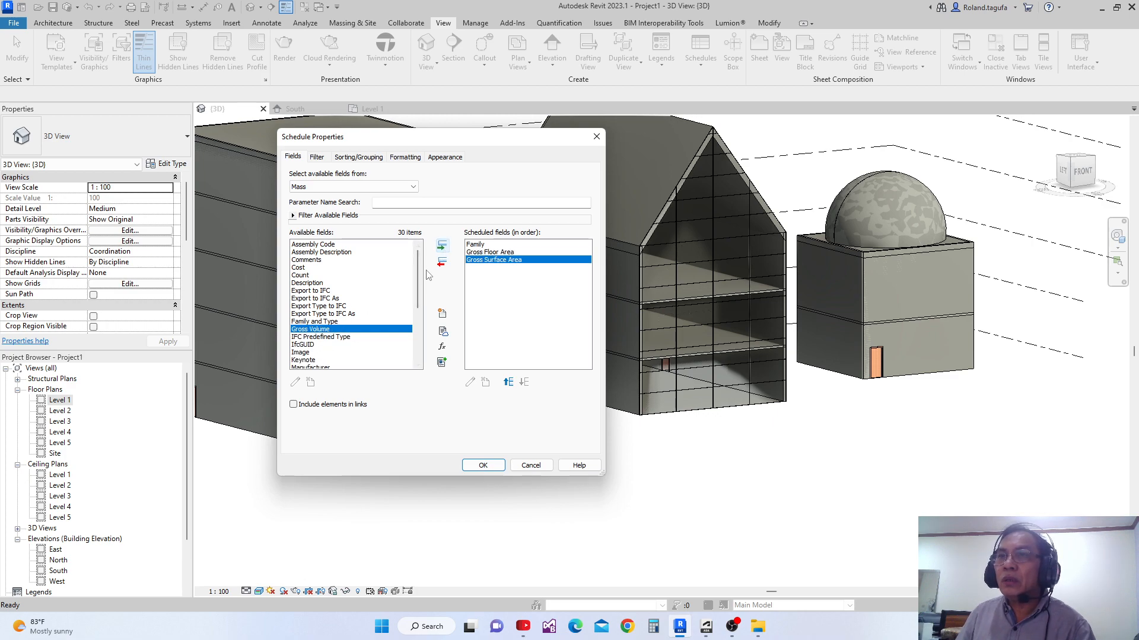
click(441, 246)
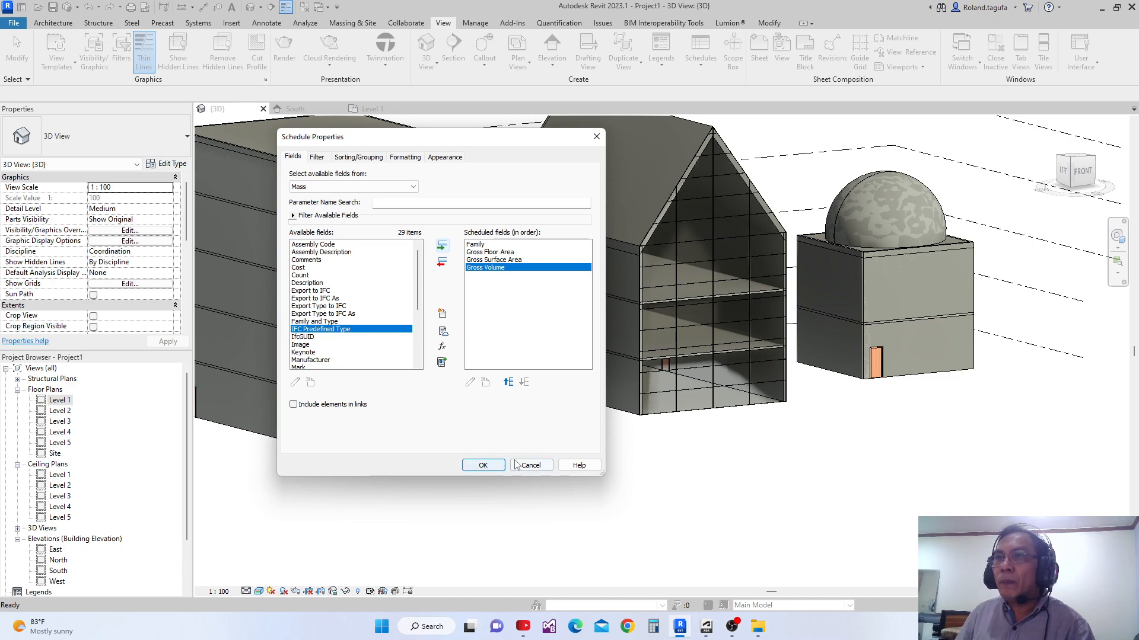
click(485, 466)
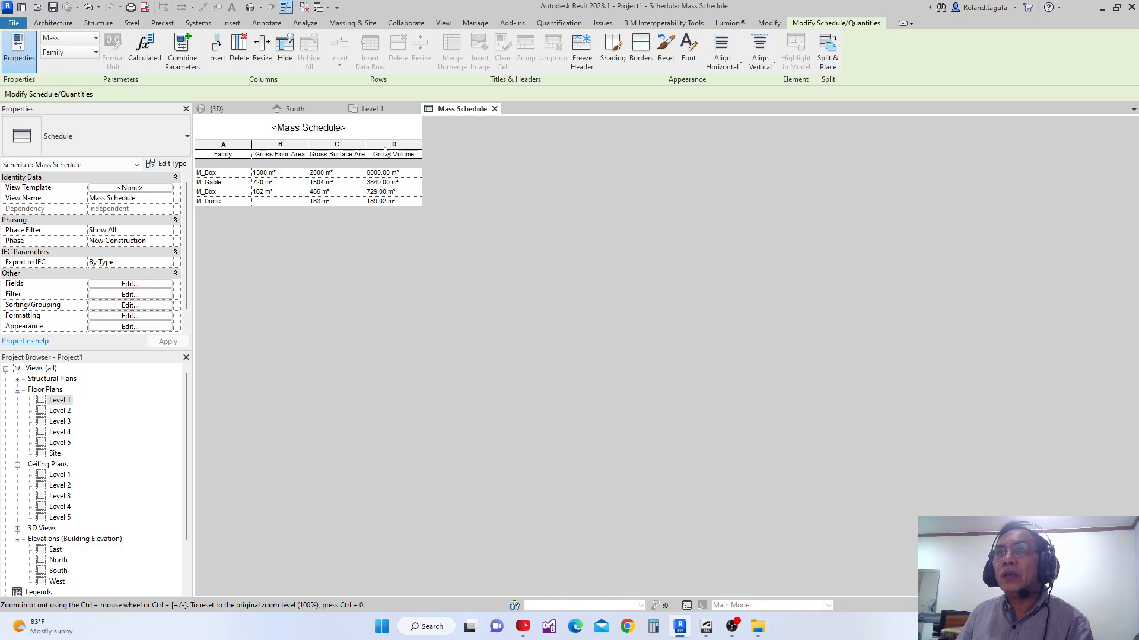
drag(363, 144, 476, 144)
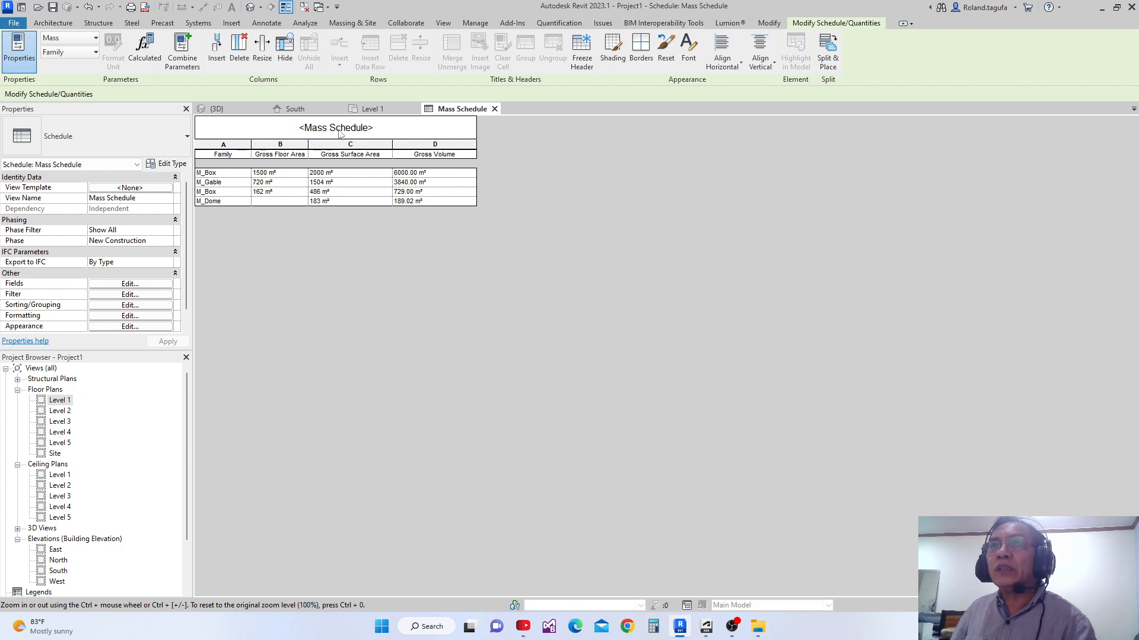
- Add a calculated value named Volume to Floor Ratio to the Mass Schedule's fields
click(130, 284)
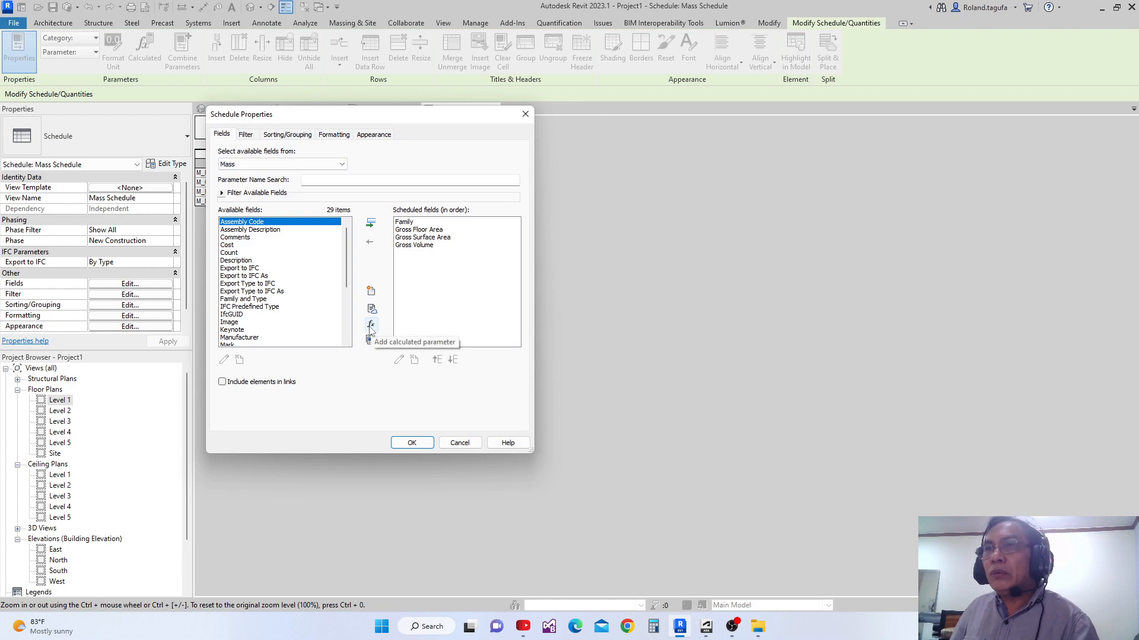
click(370, 326)
drag(382, 219, 407, 233)
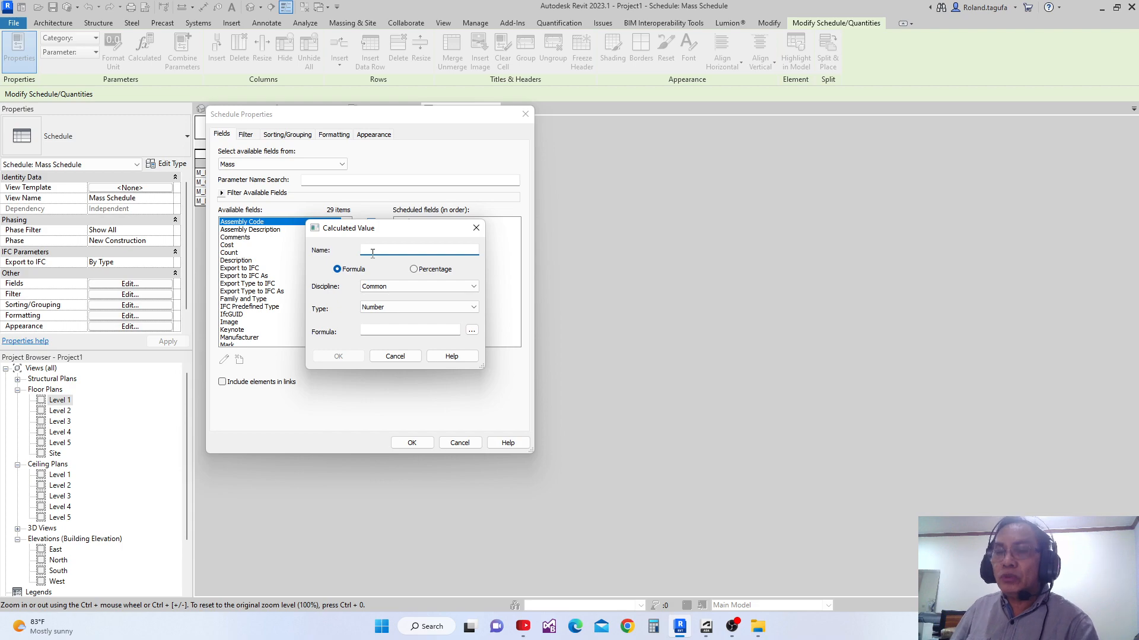
text(Volume)
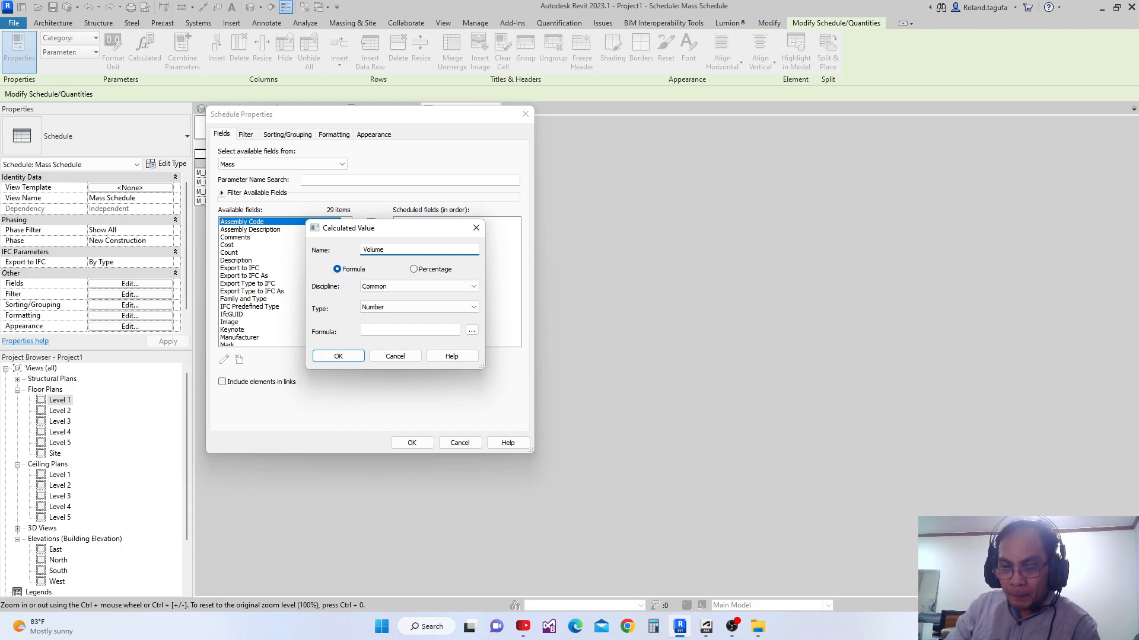
text( To)
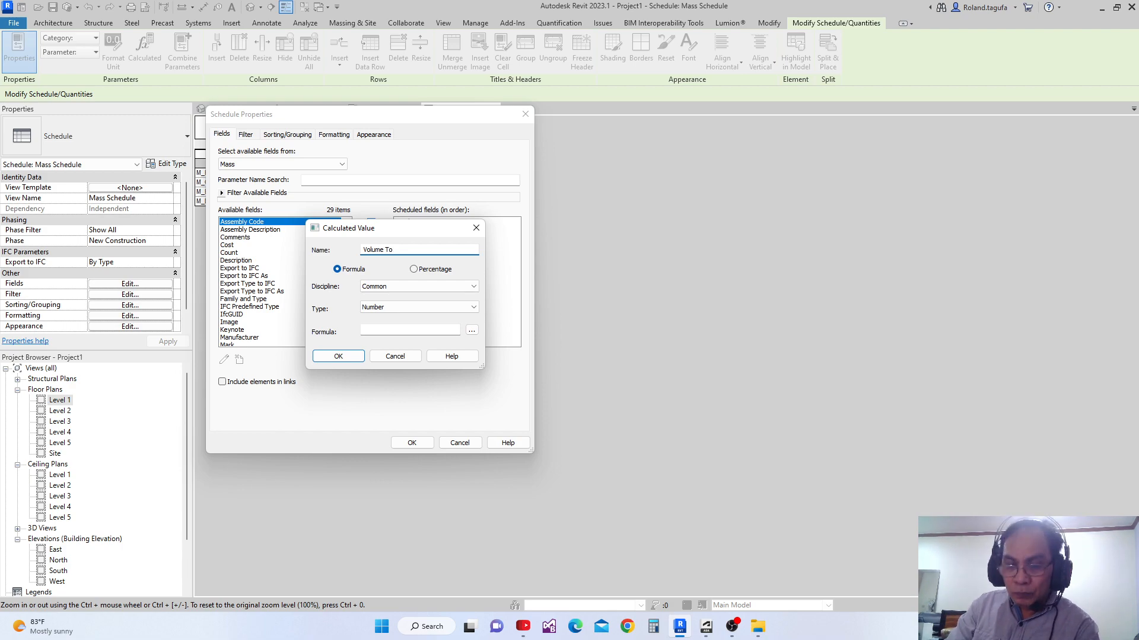
key(BackSpace)
key(BackSpace)
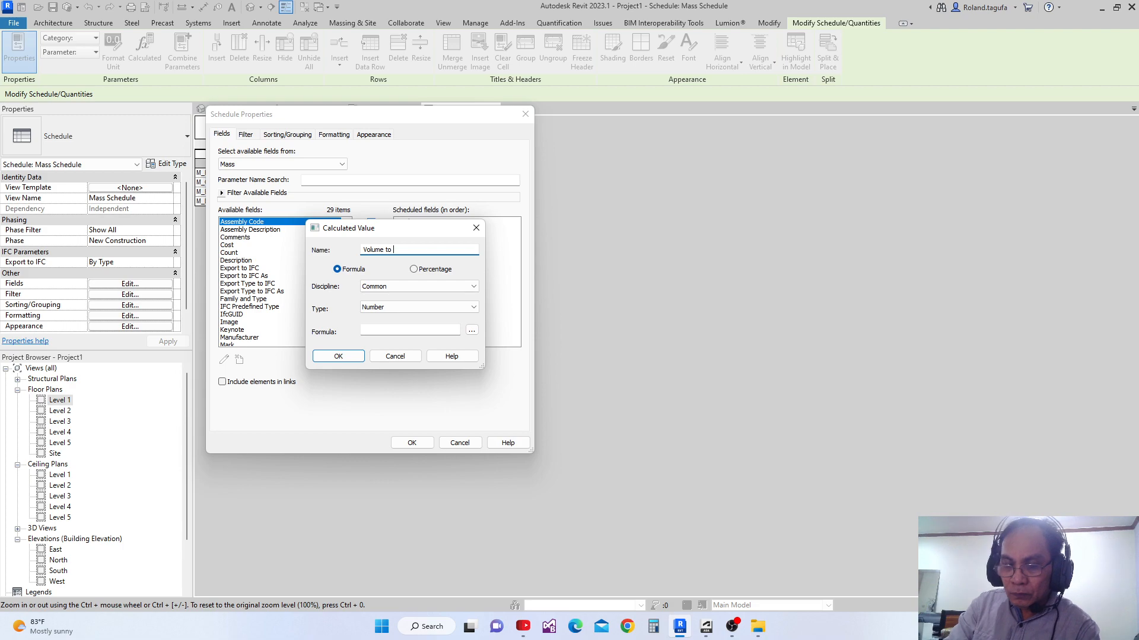
text(to Floor)
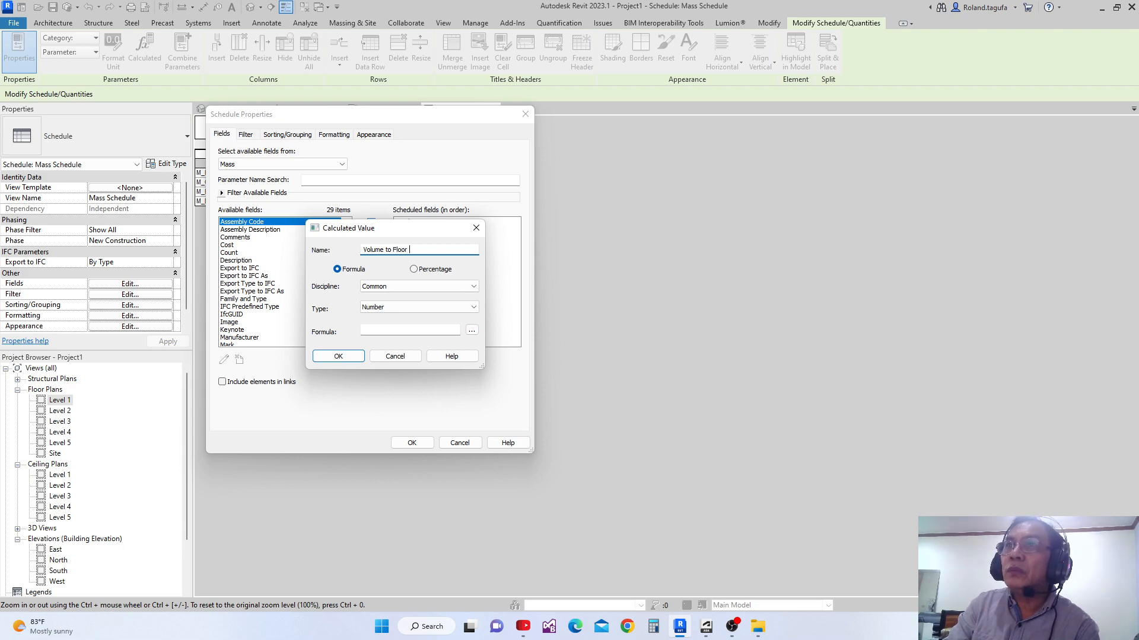
text( Ratio)
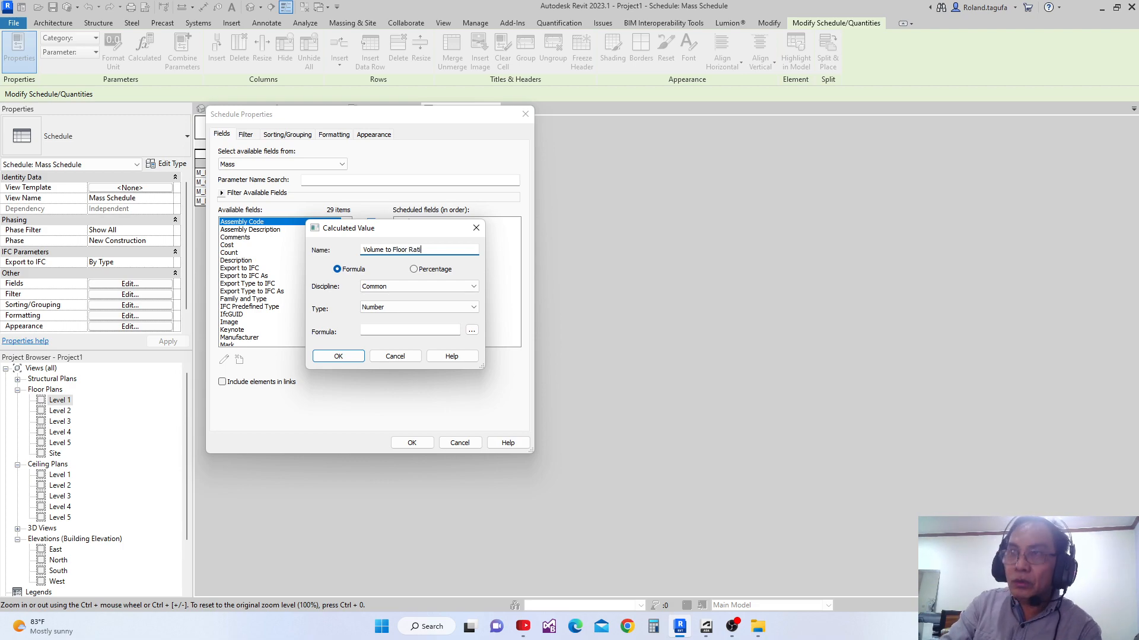
- Set the Volume to Floor Ratio formula to Gross Volume/1m/Gross Floor Area and accept the calculated value
click(381, 330)
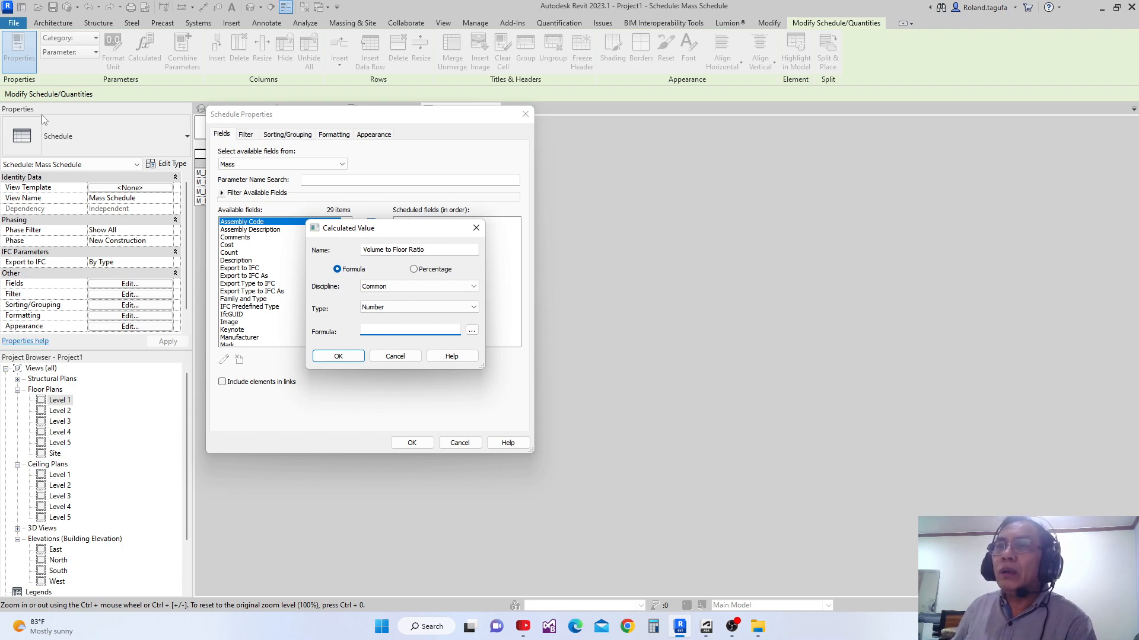
drag(385, 227, 574, 182)
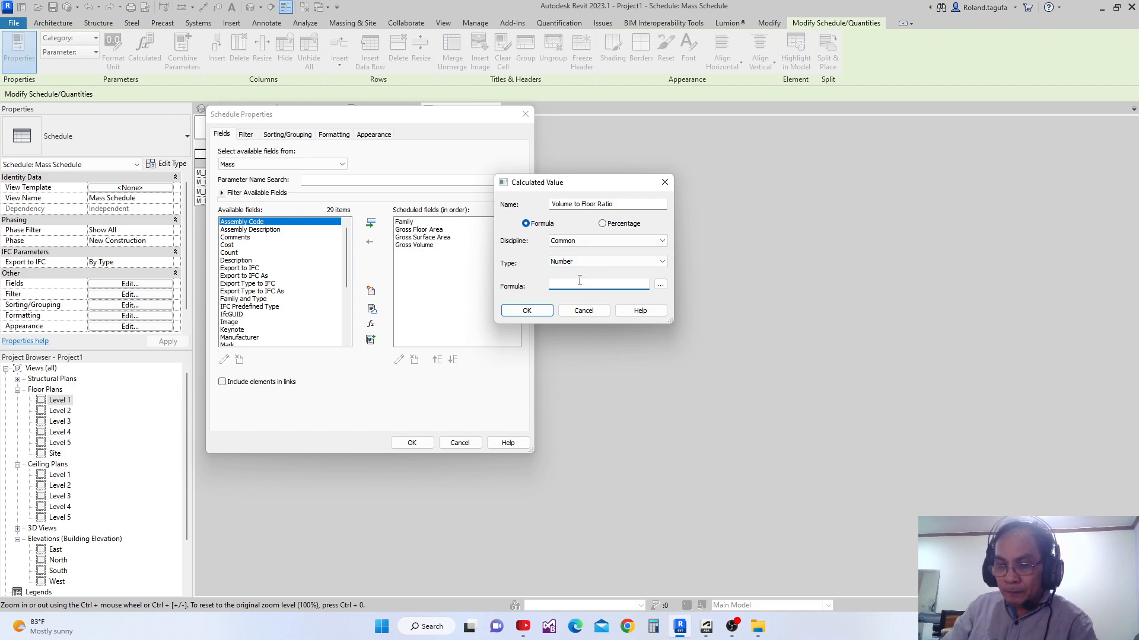
text(oo)
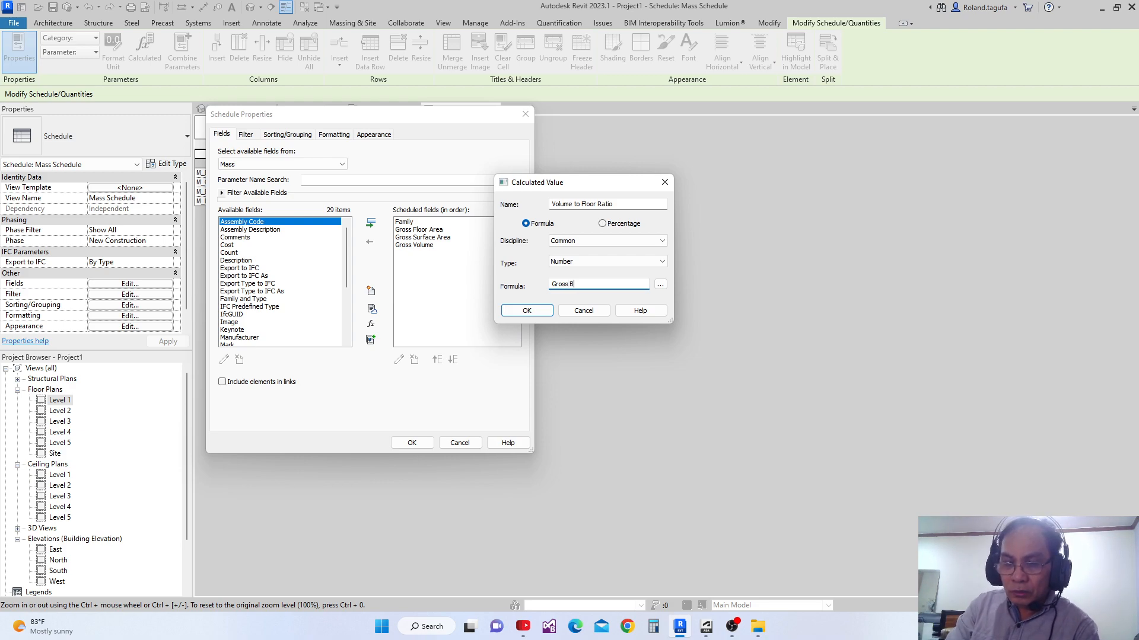
text(s Volume)
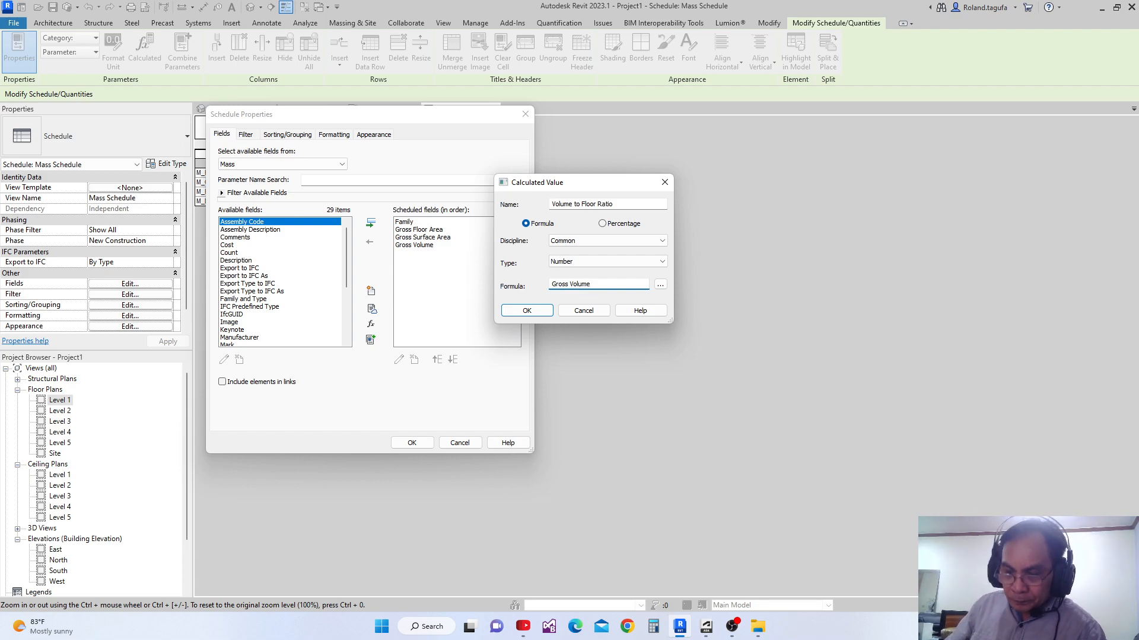
text(/1m)
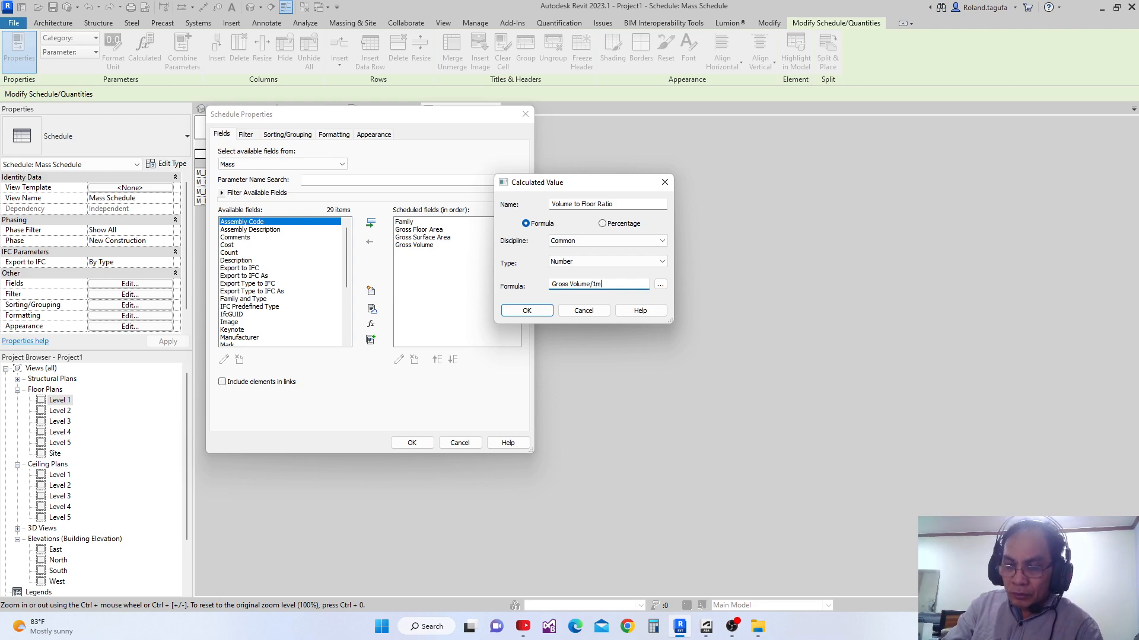
text(/Gros)
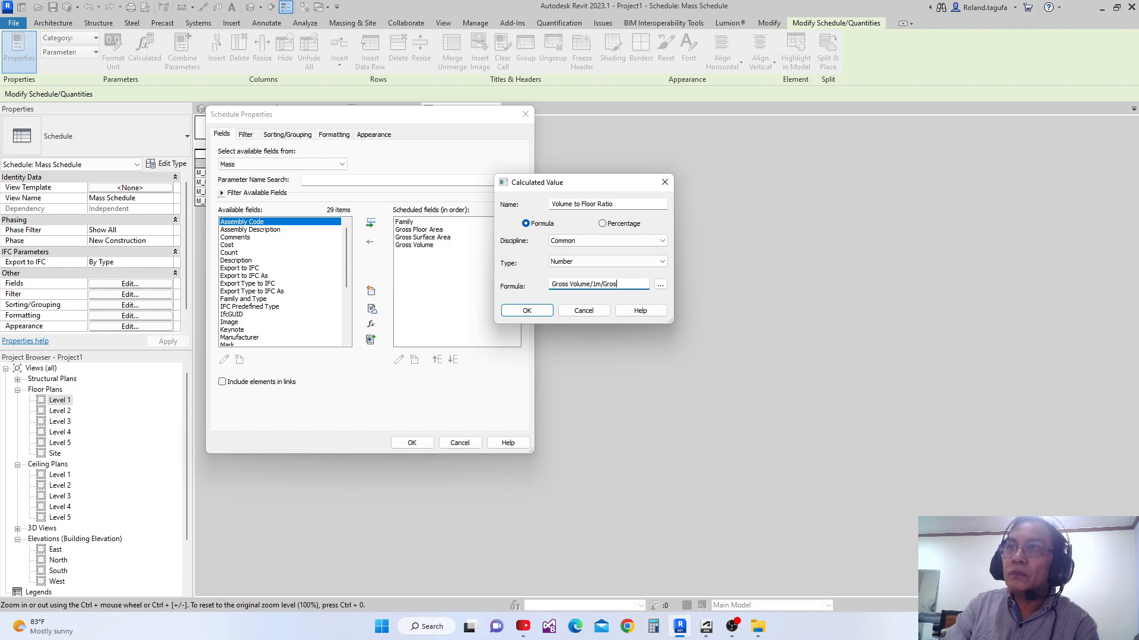
text(s F)
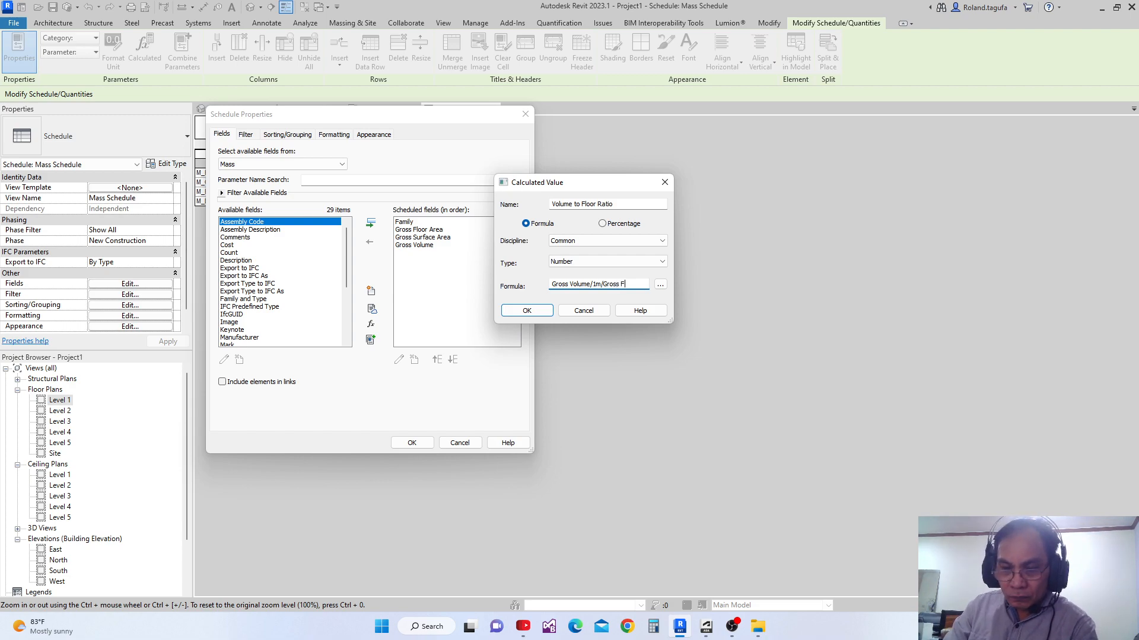
text(loor )
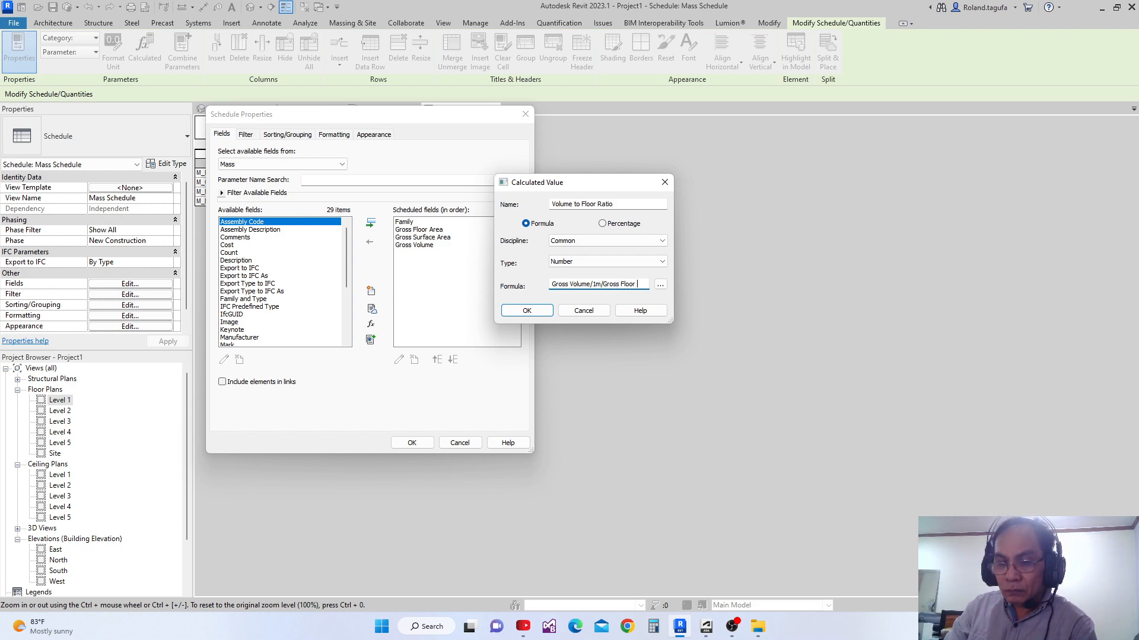
text(Area)
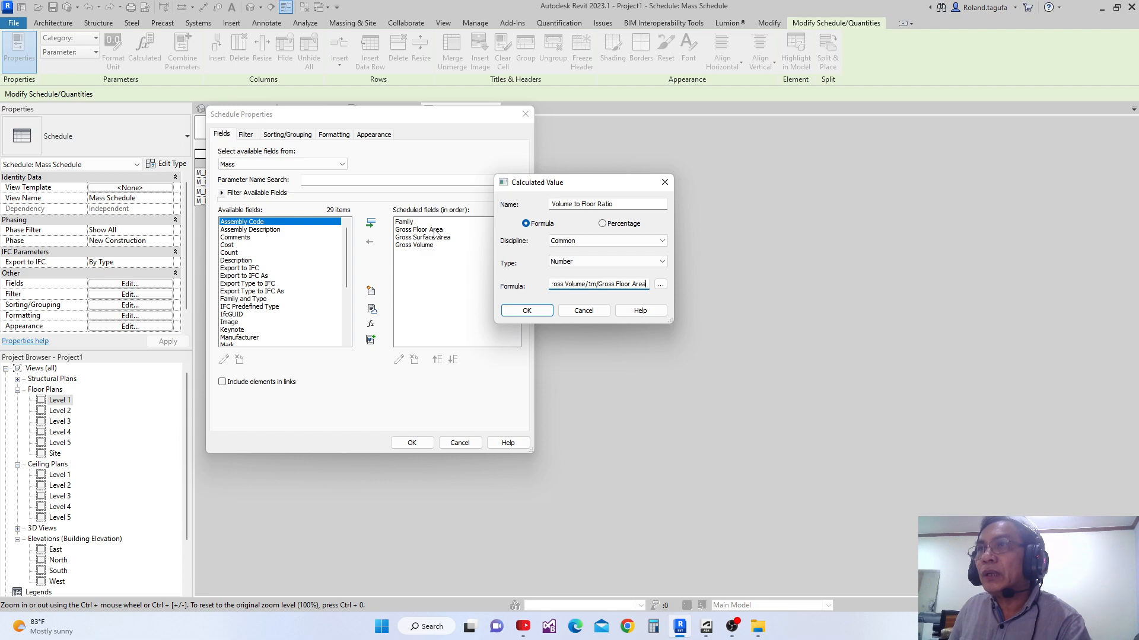
click(522, 312)
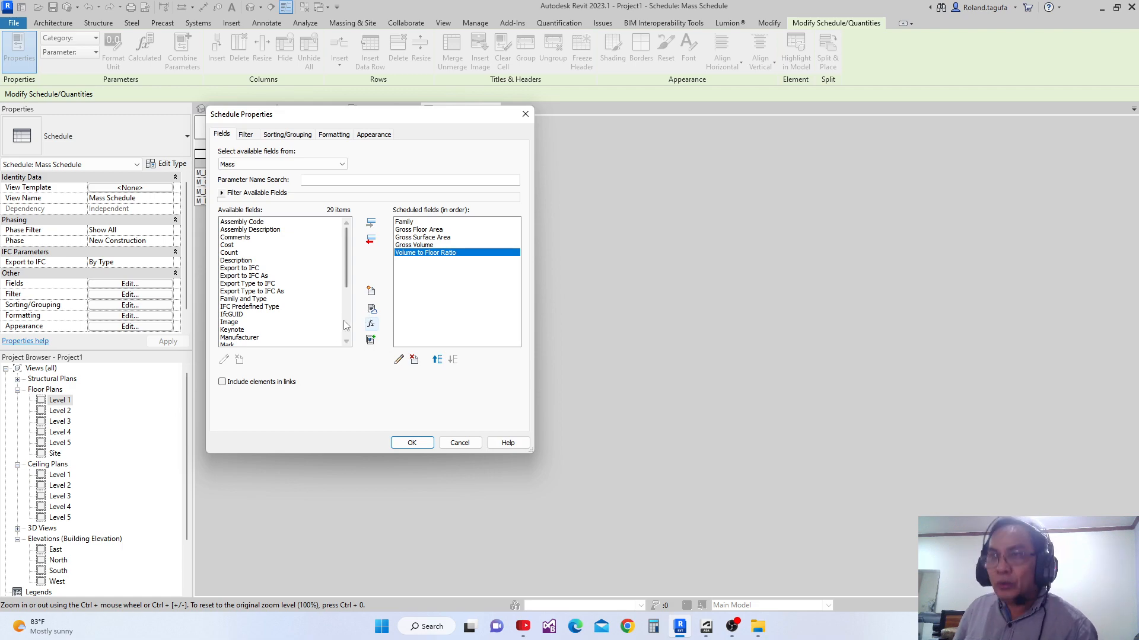
- Add a second calculated value to the schedule fields, named Surface to Floor Ratio
click(370, 326)
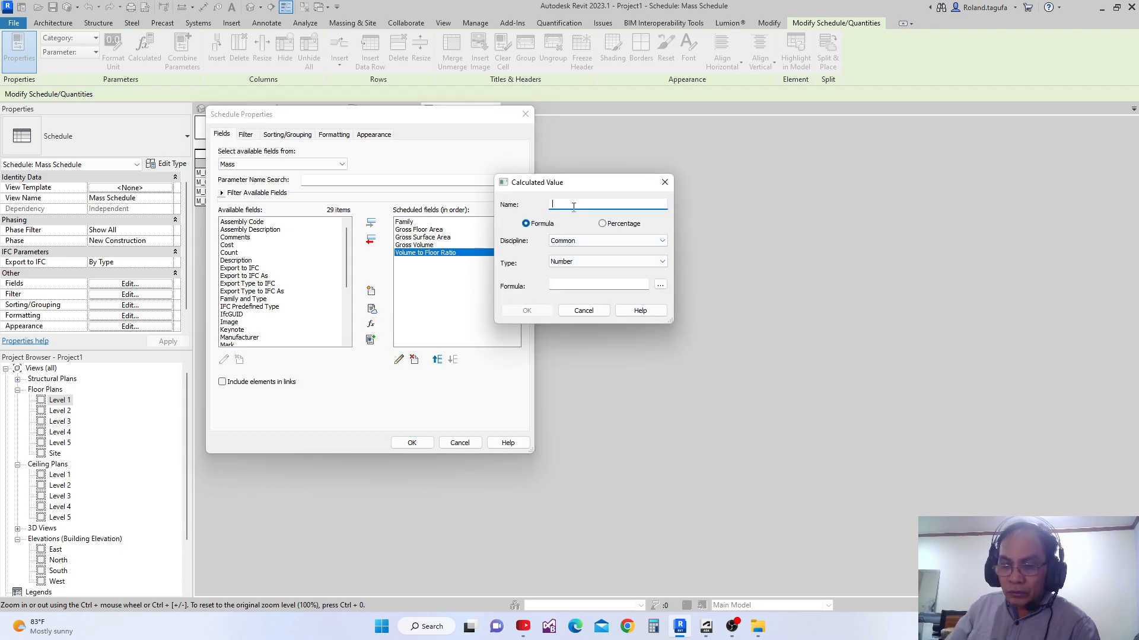
text(Surf)
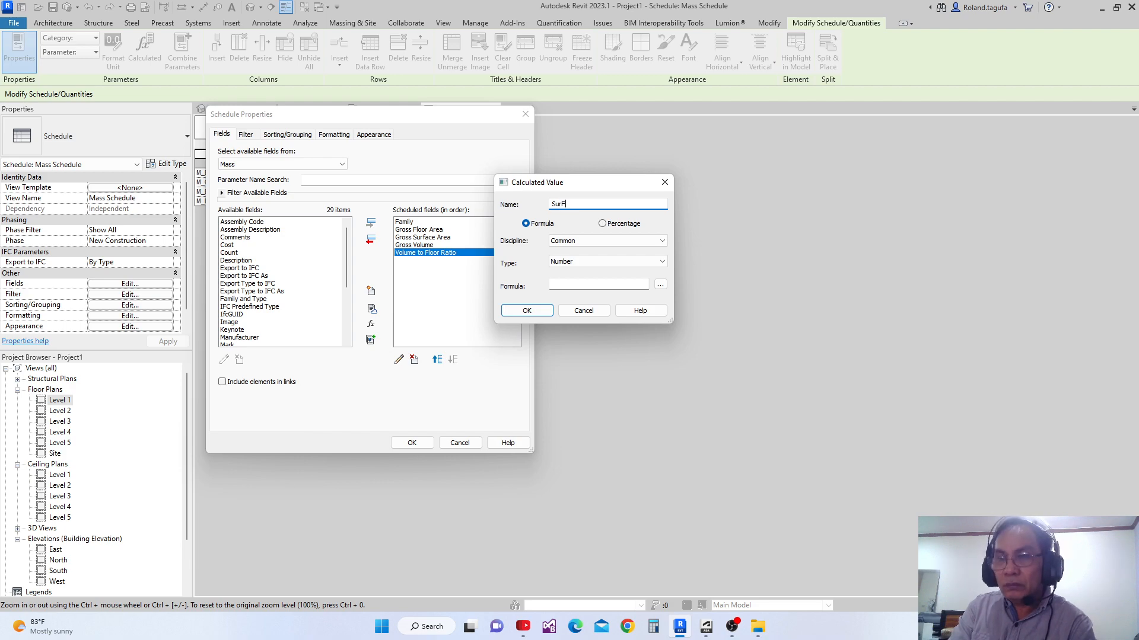
text(AC)
key(BackSpace)
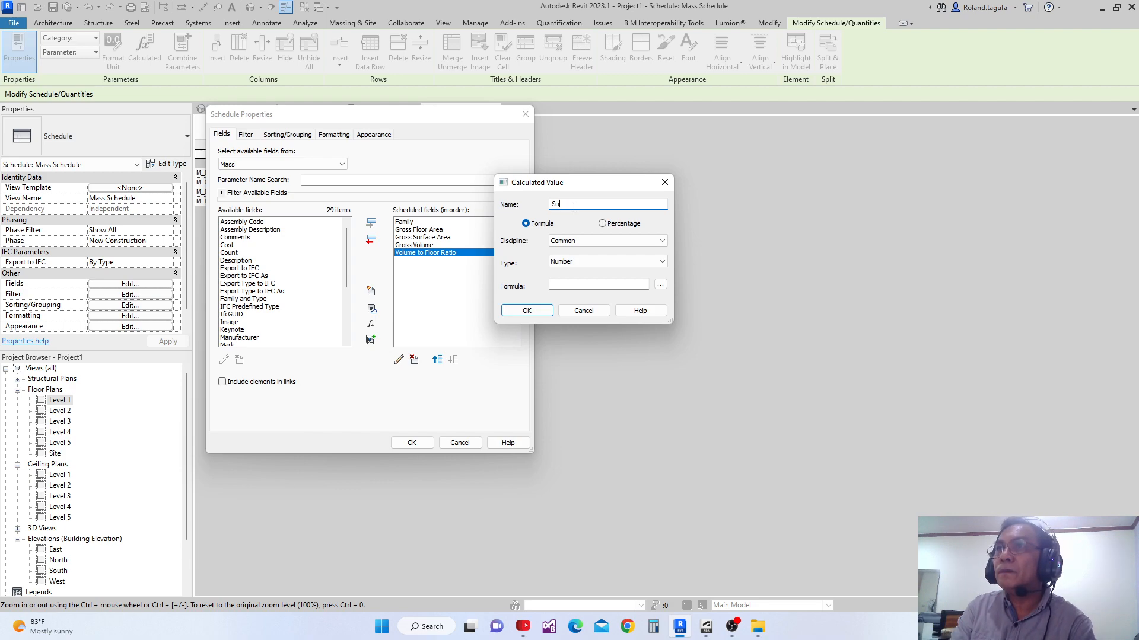
text(fac)
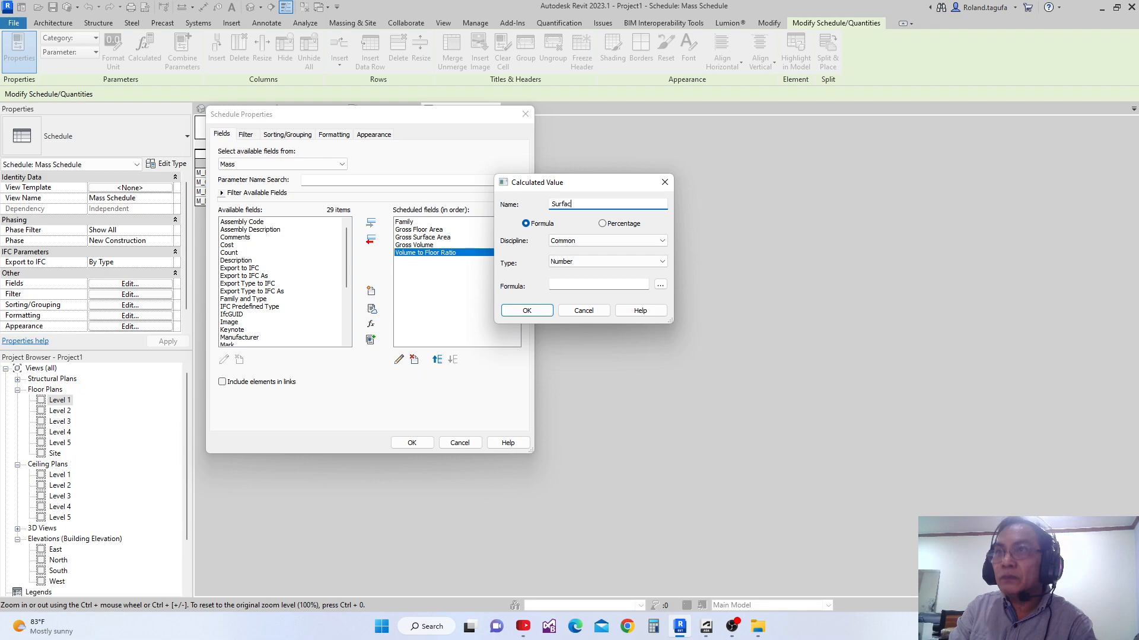
text(e to Floor)
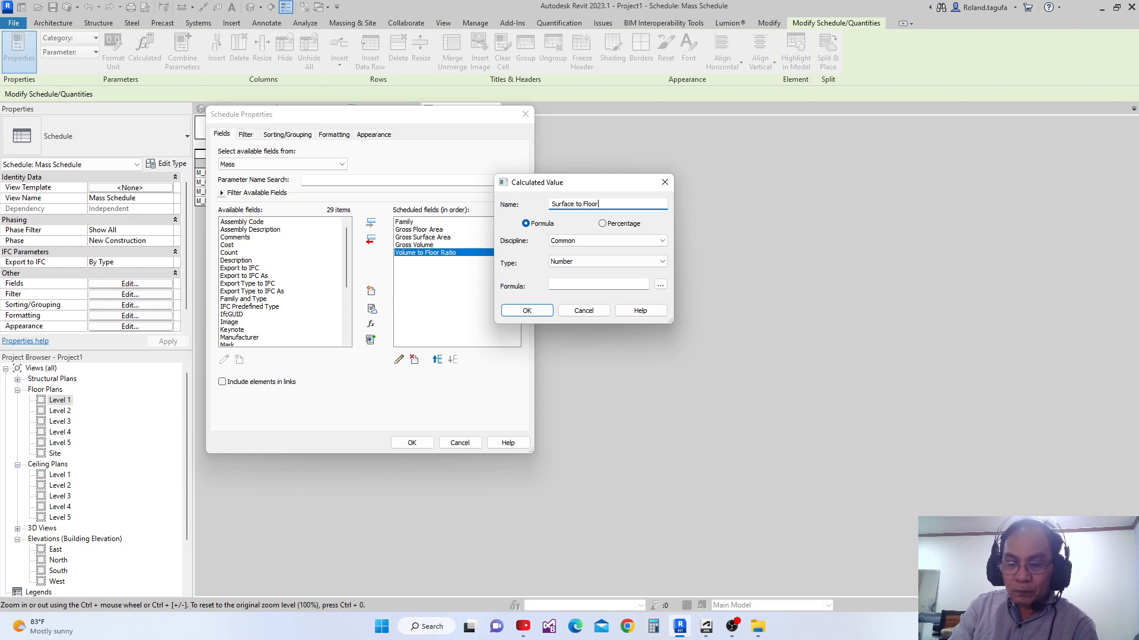
text( Ratio)
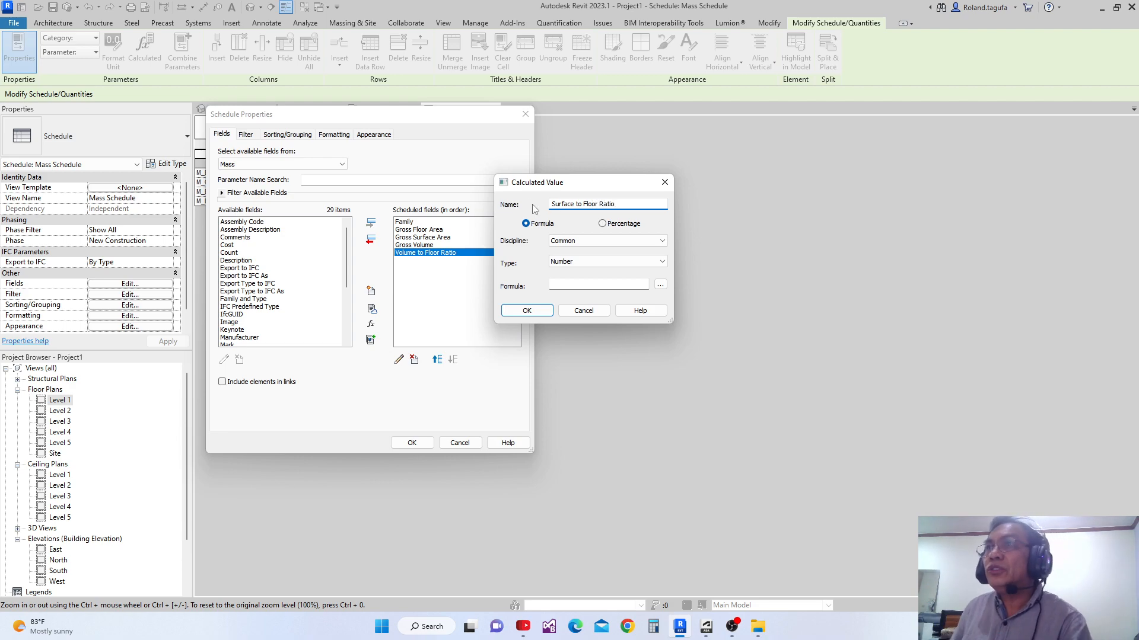
- Set the Surface to Floor Ratio formula to Gross Surface Area/Gross Floor Area and accept the calculated value
click(567, 285)
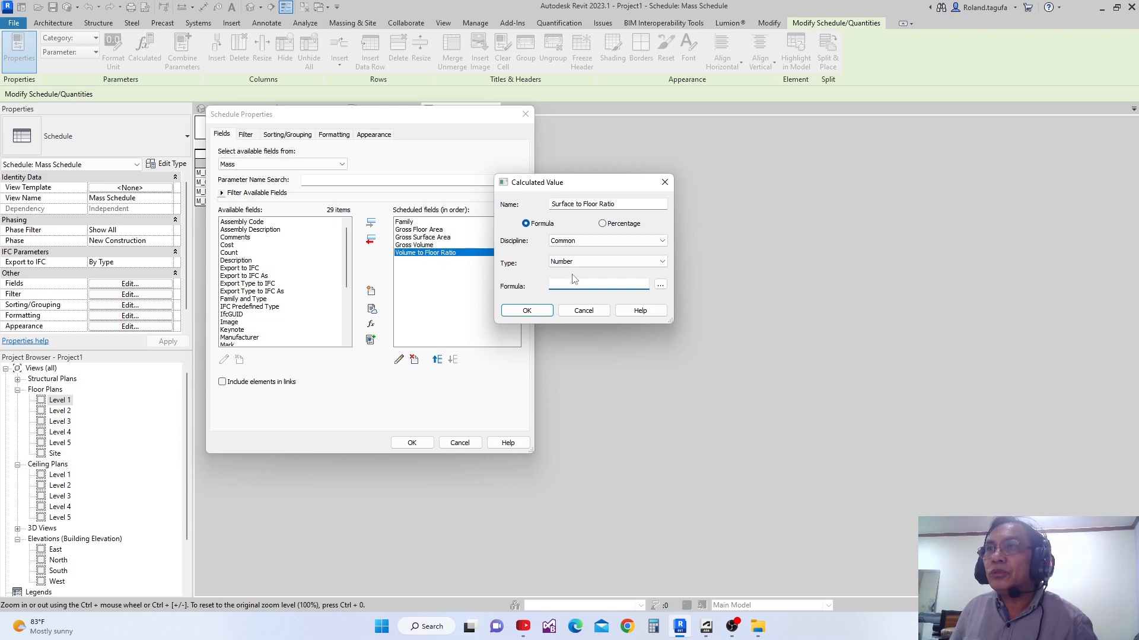
click(452, 237)
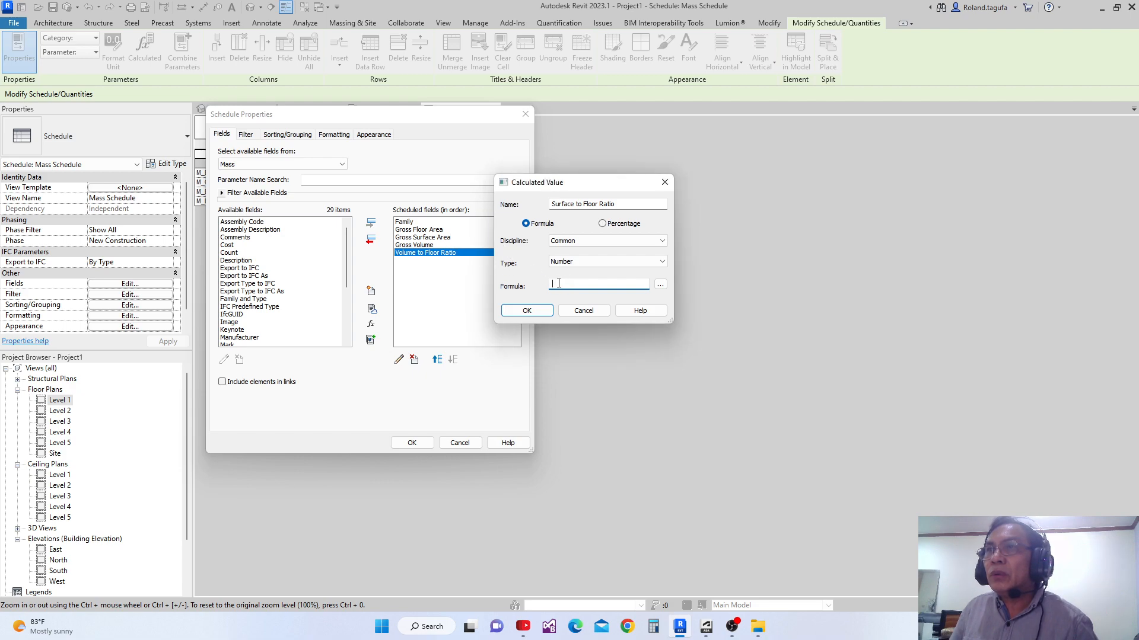
text(GRo)
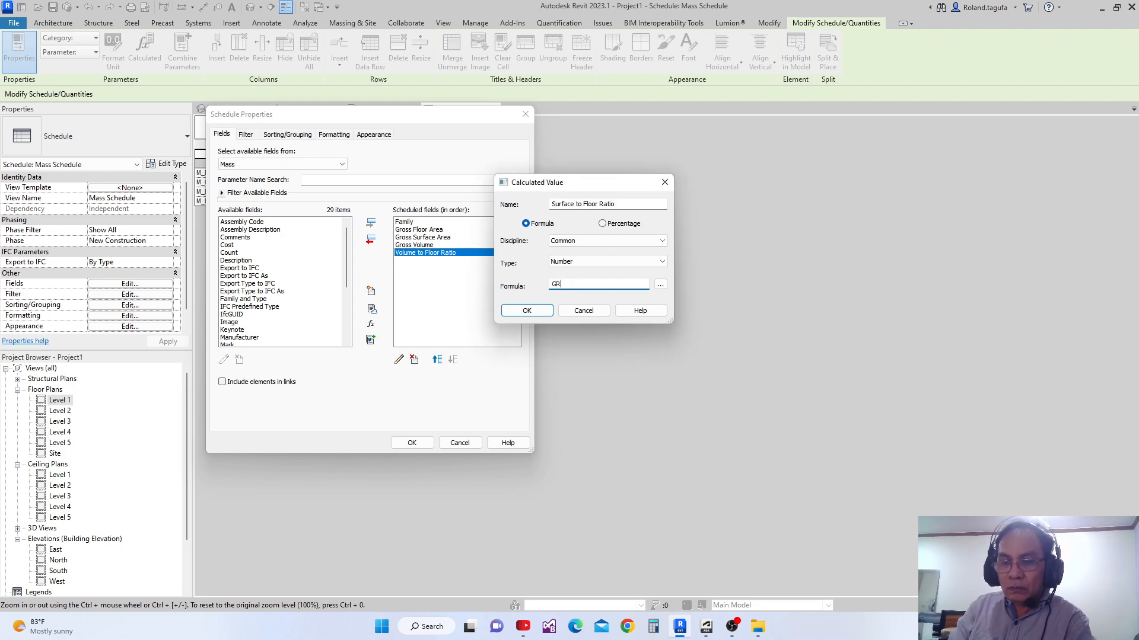
key(BackSpace)
key(BackSpace)
key(BackSpace)
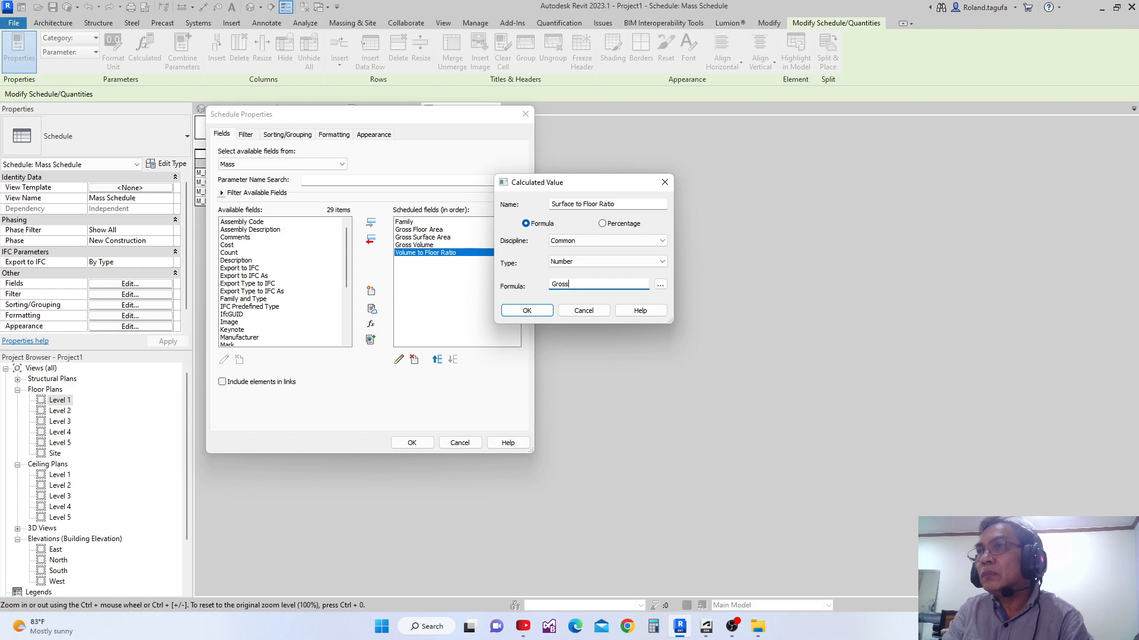
text(ross Sur)
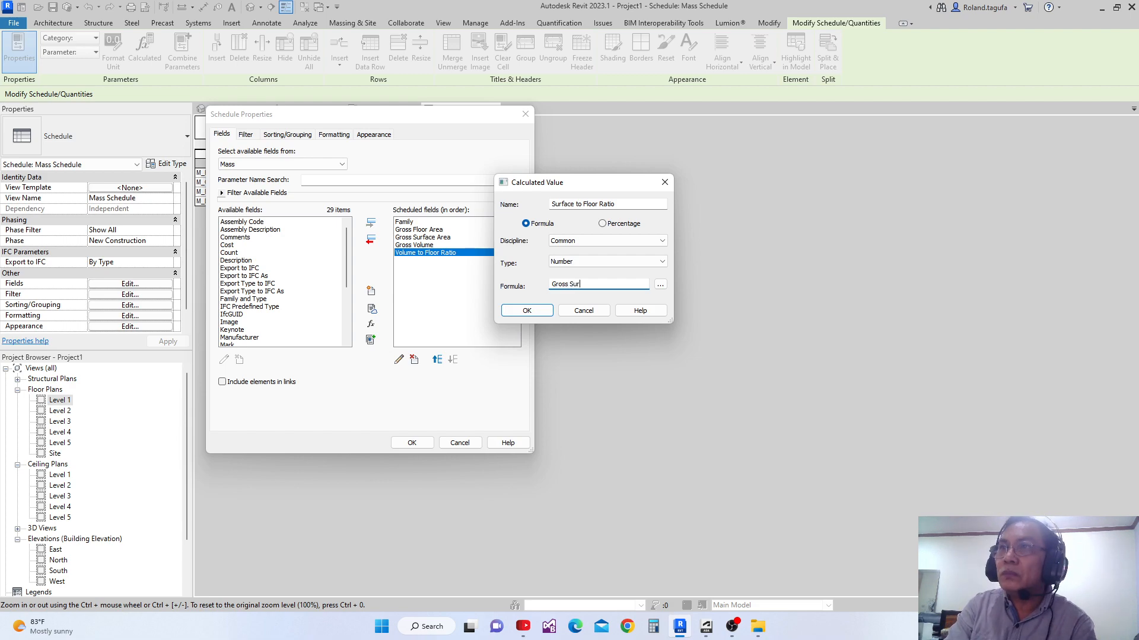
text(face Area/)
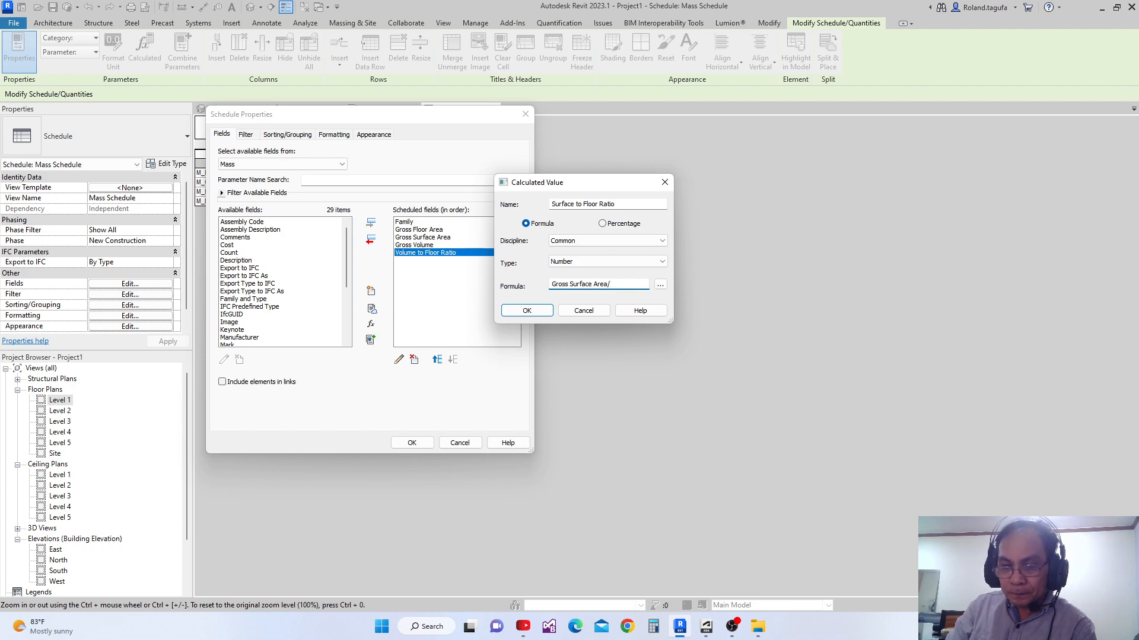
text(Gross)
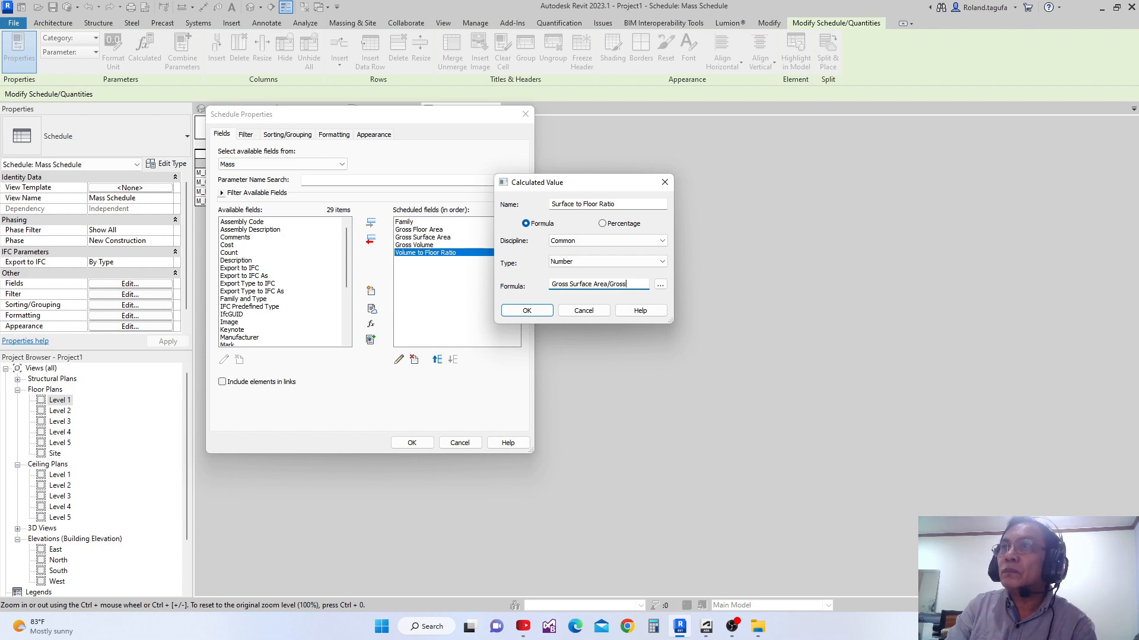
text( Floor )
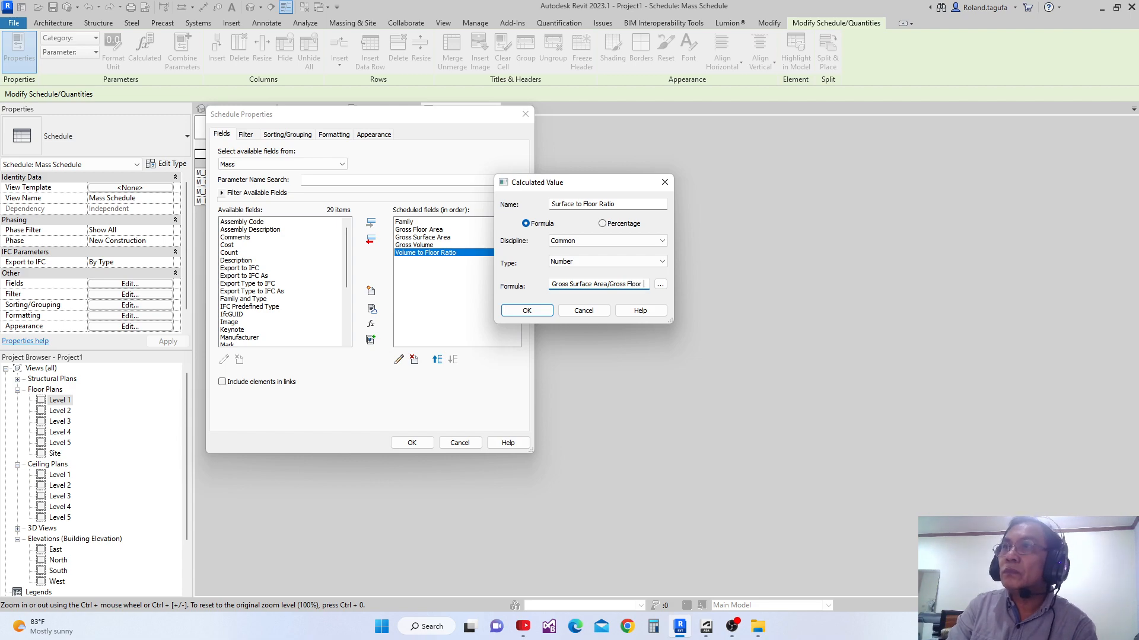
text(Area)
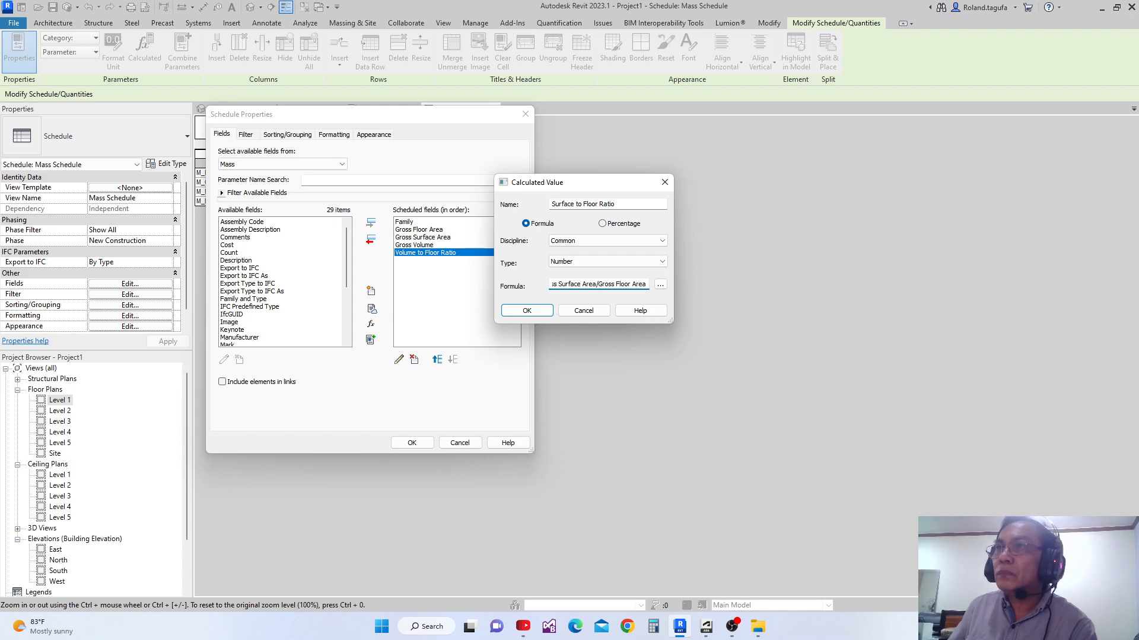
click(534, 311)
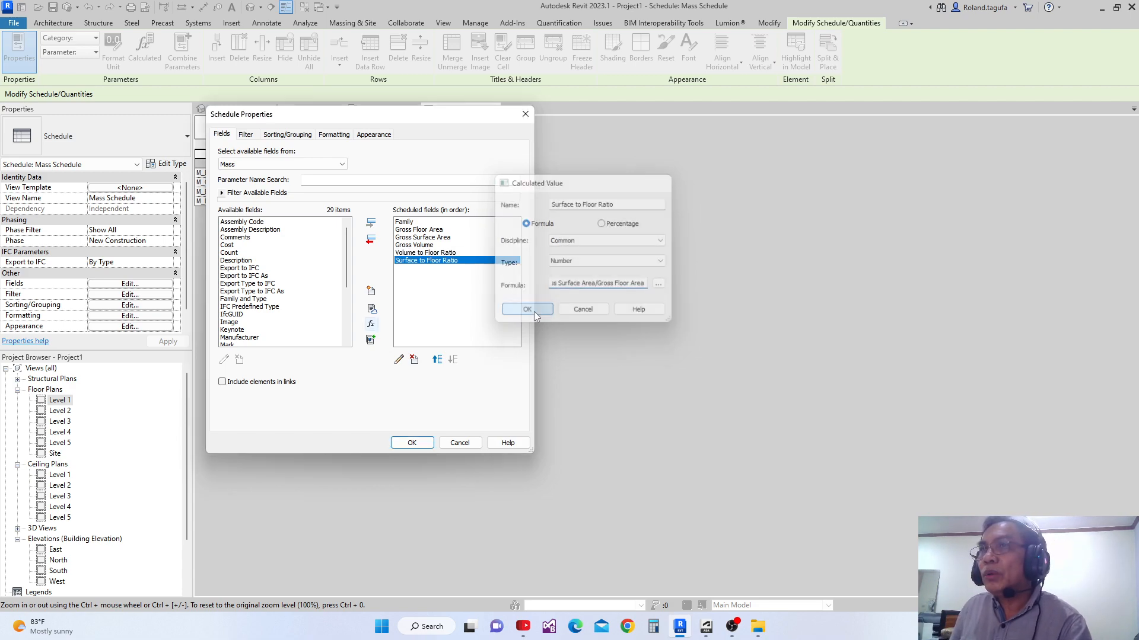
- Apply the field changes to the Mass Schedule and widen the Volume to Floor Ratio and Surface to Floor Ratio columns
click(412, 443)
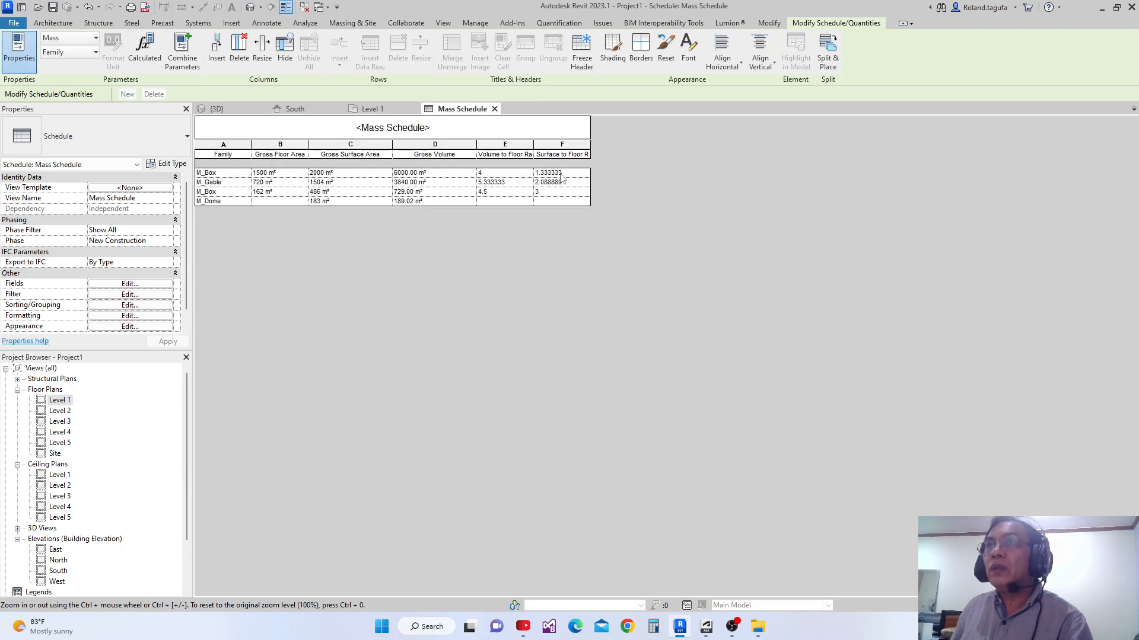
drag(533, 147, 612, 141)
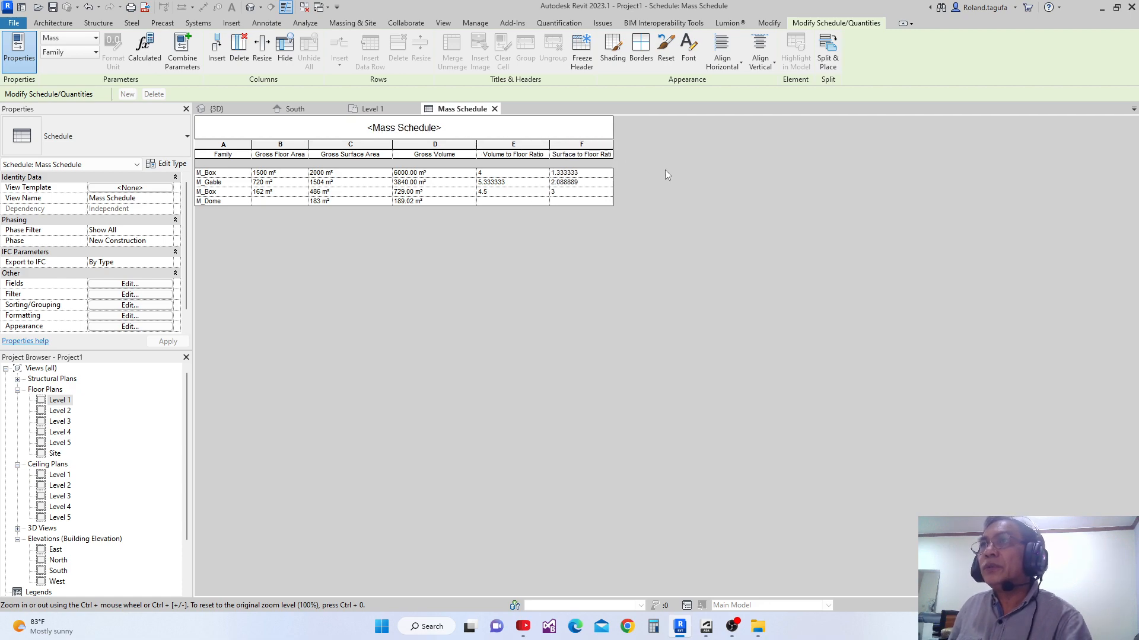